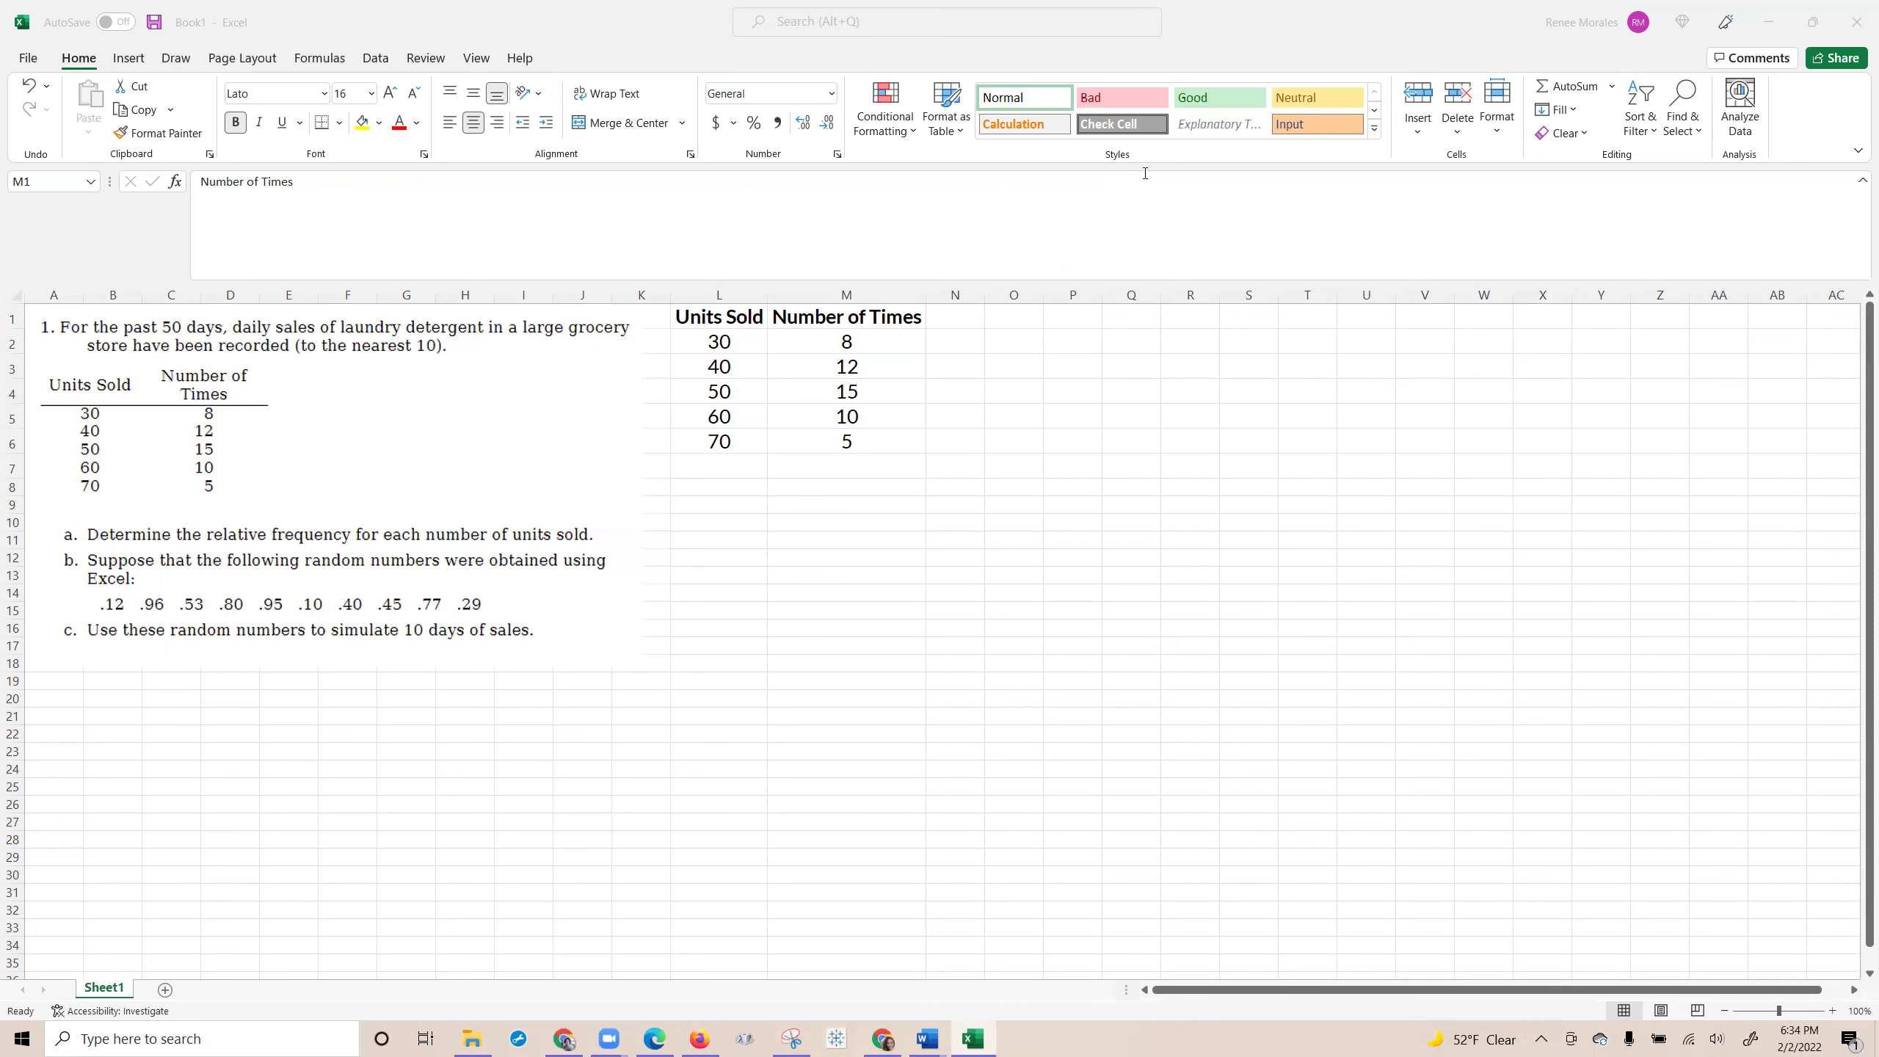
Enter the header Relative Frequency in cell N1, beside the Number of Times header.
{"action": "left_click", "coordinate": [950, 318]}
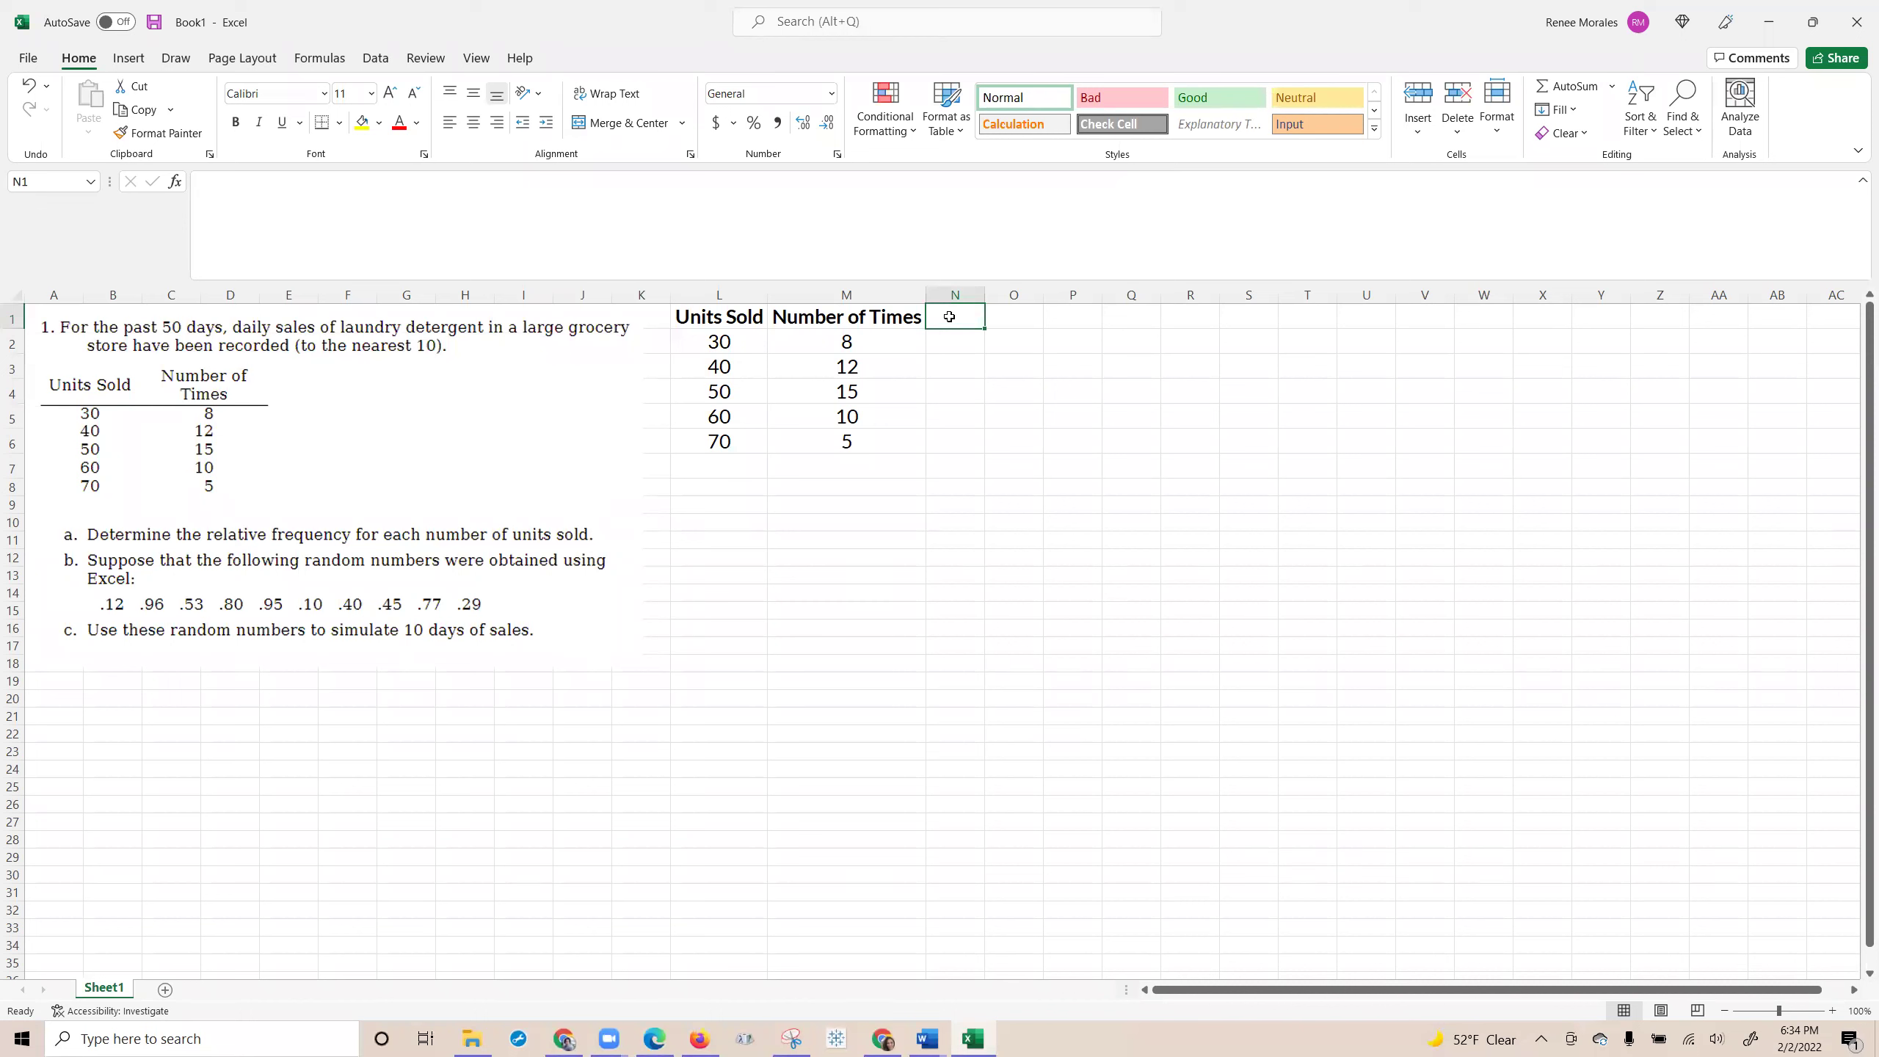
{"action": "type", "text": "Relativ"}
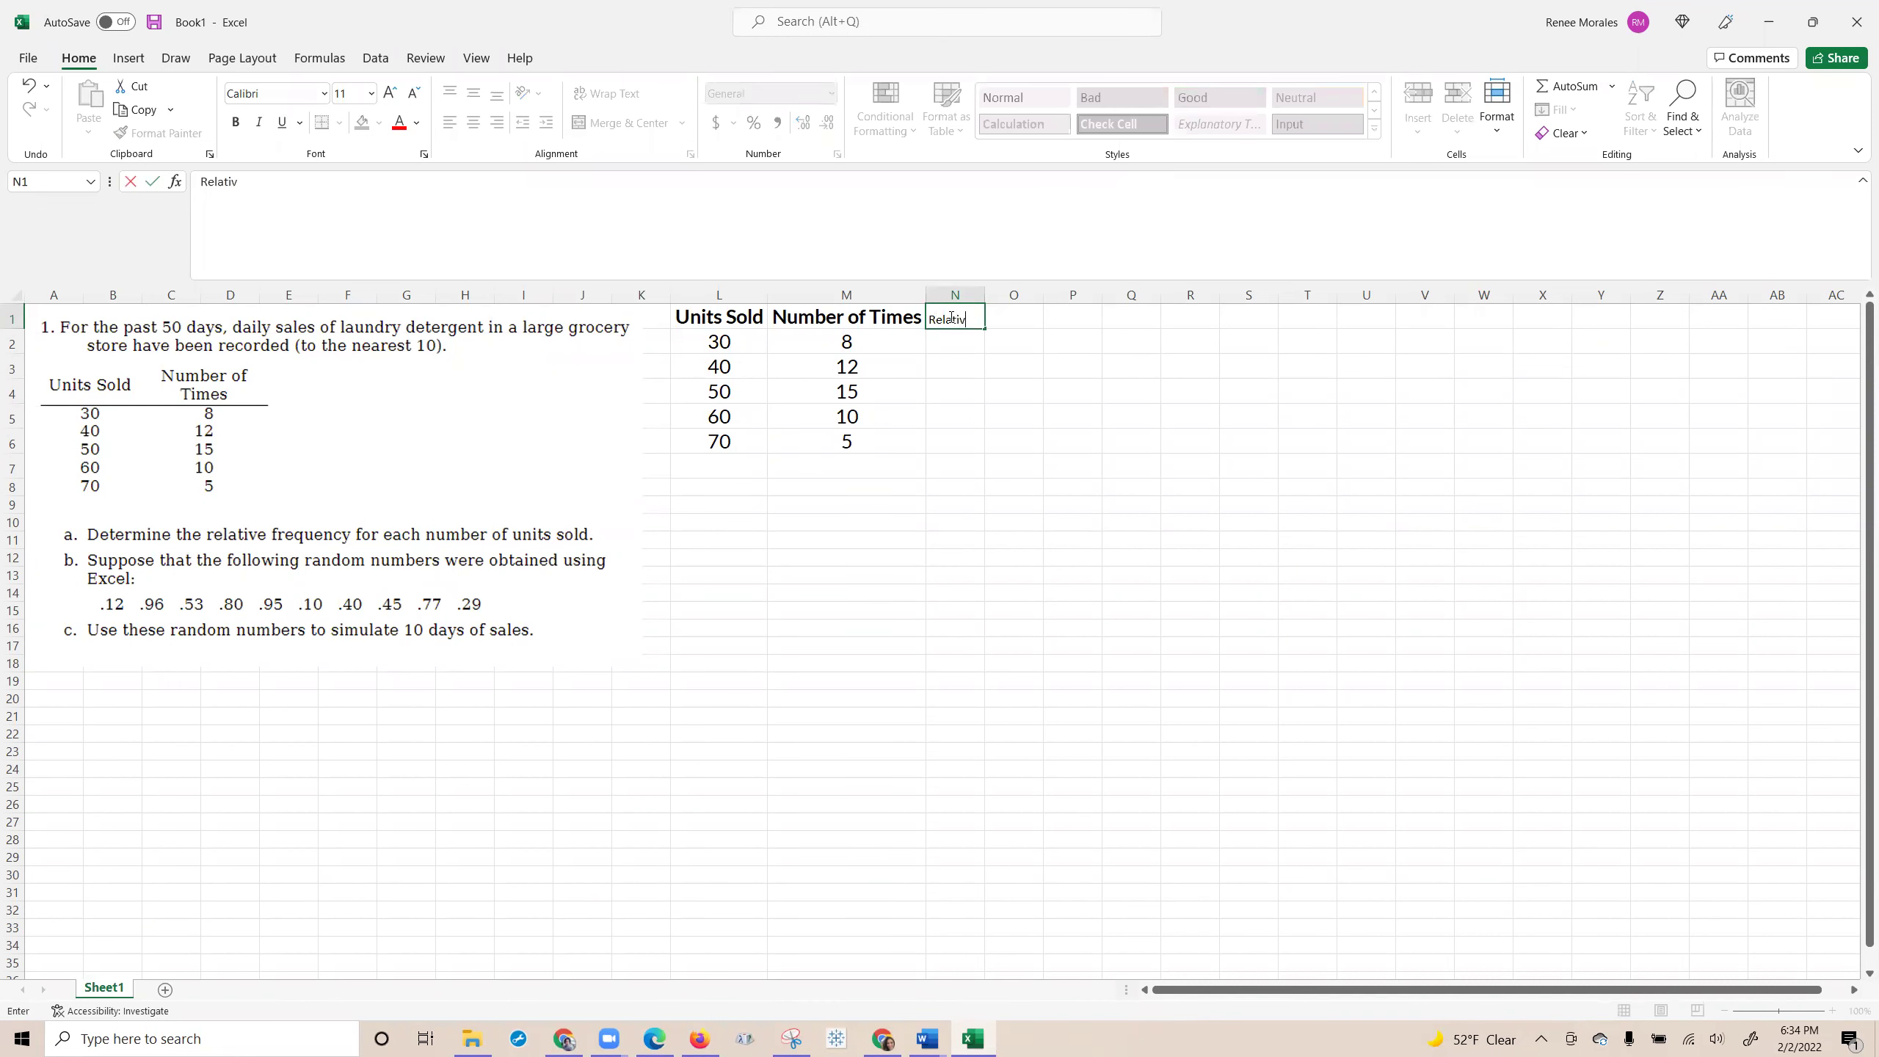
{"action": "type", "text": "e Frequency"}
{"action": "key", "text": "Return"}
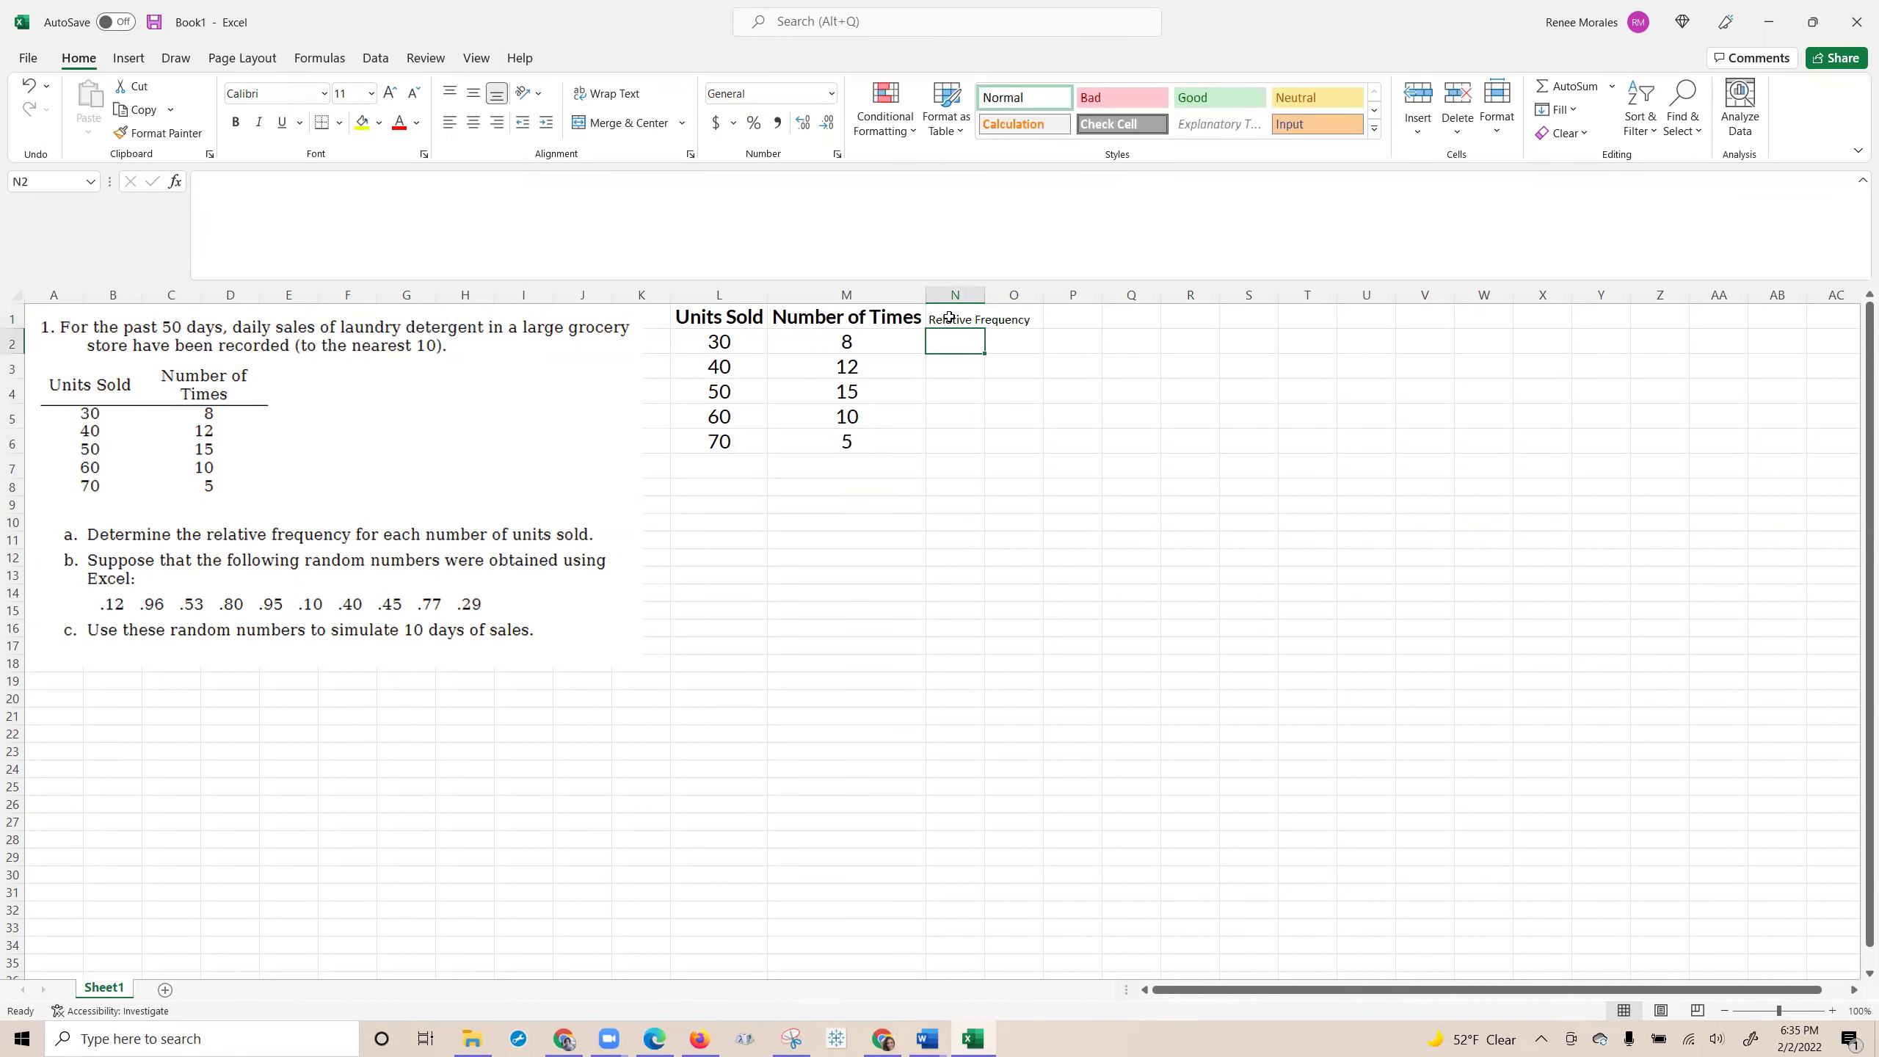
Copy the formatting of the Number of Times column, M1:M6, onto N1:N6 and autofit the width of column N.
{"action": "left_click_drag", "start_coordinate": [870, 306], "coordinate": [860, 442]}
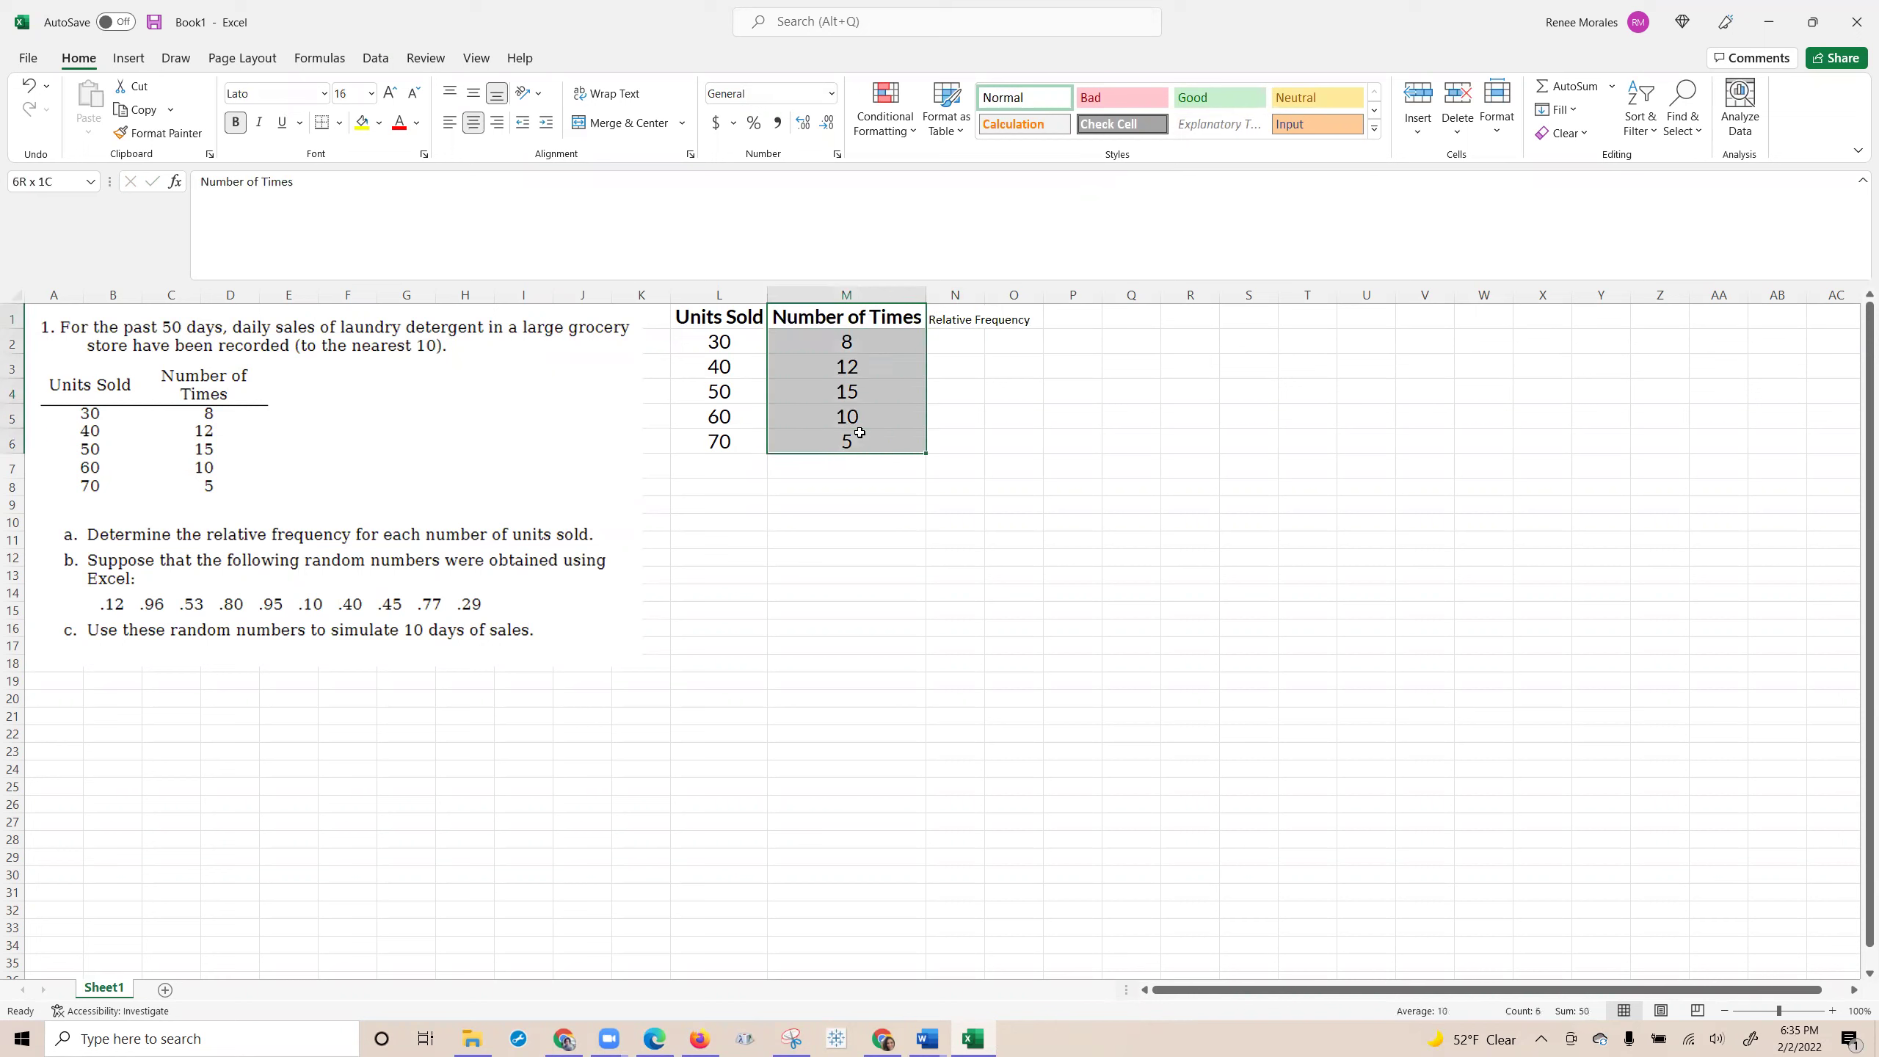
{"action": "left_click", "coordinate": [158, 133]}
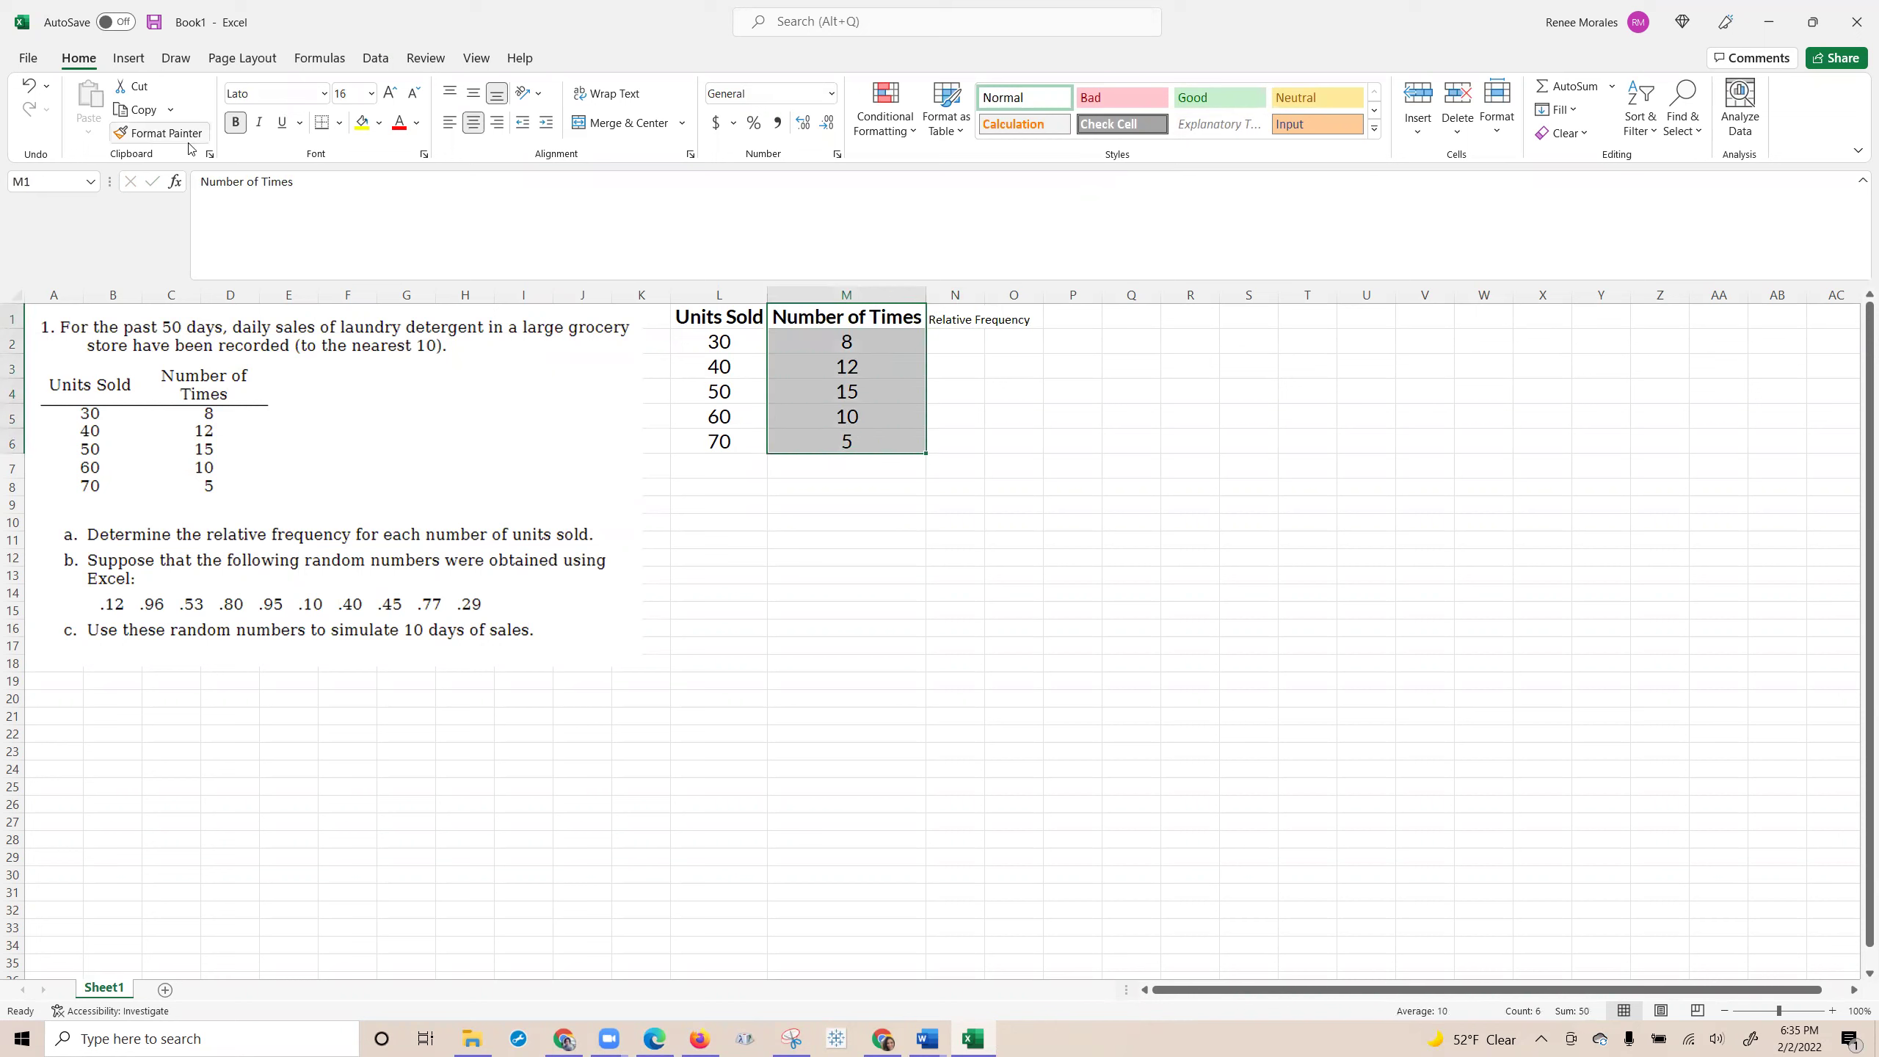
{"action": "left_click", "coordinate": [956, 317]}
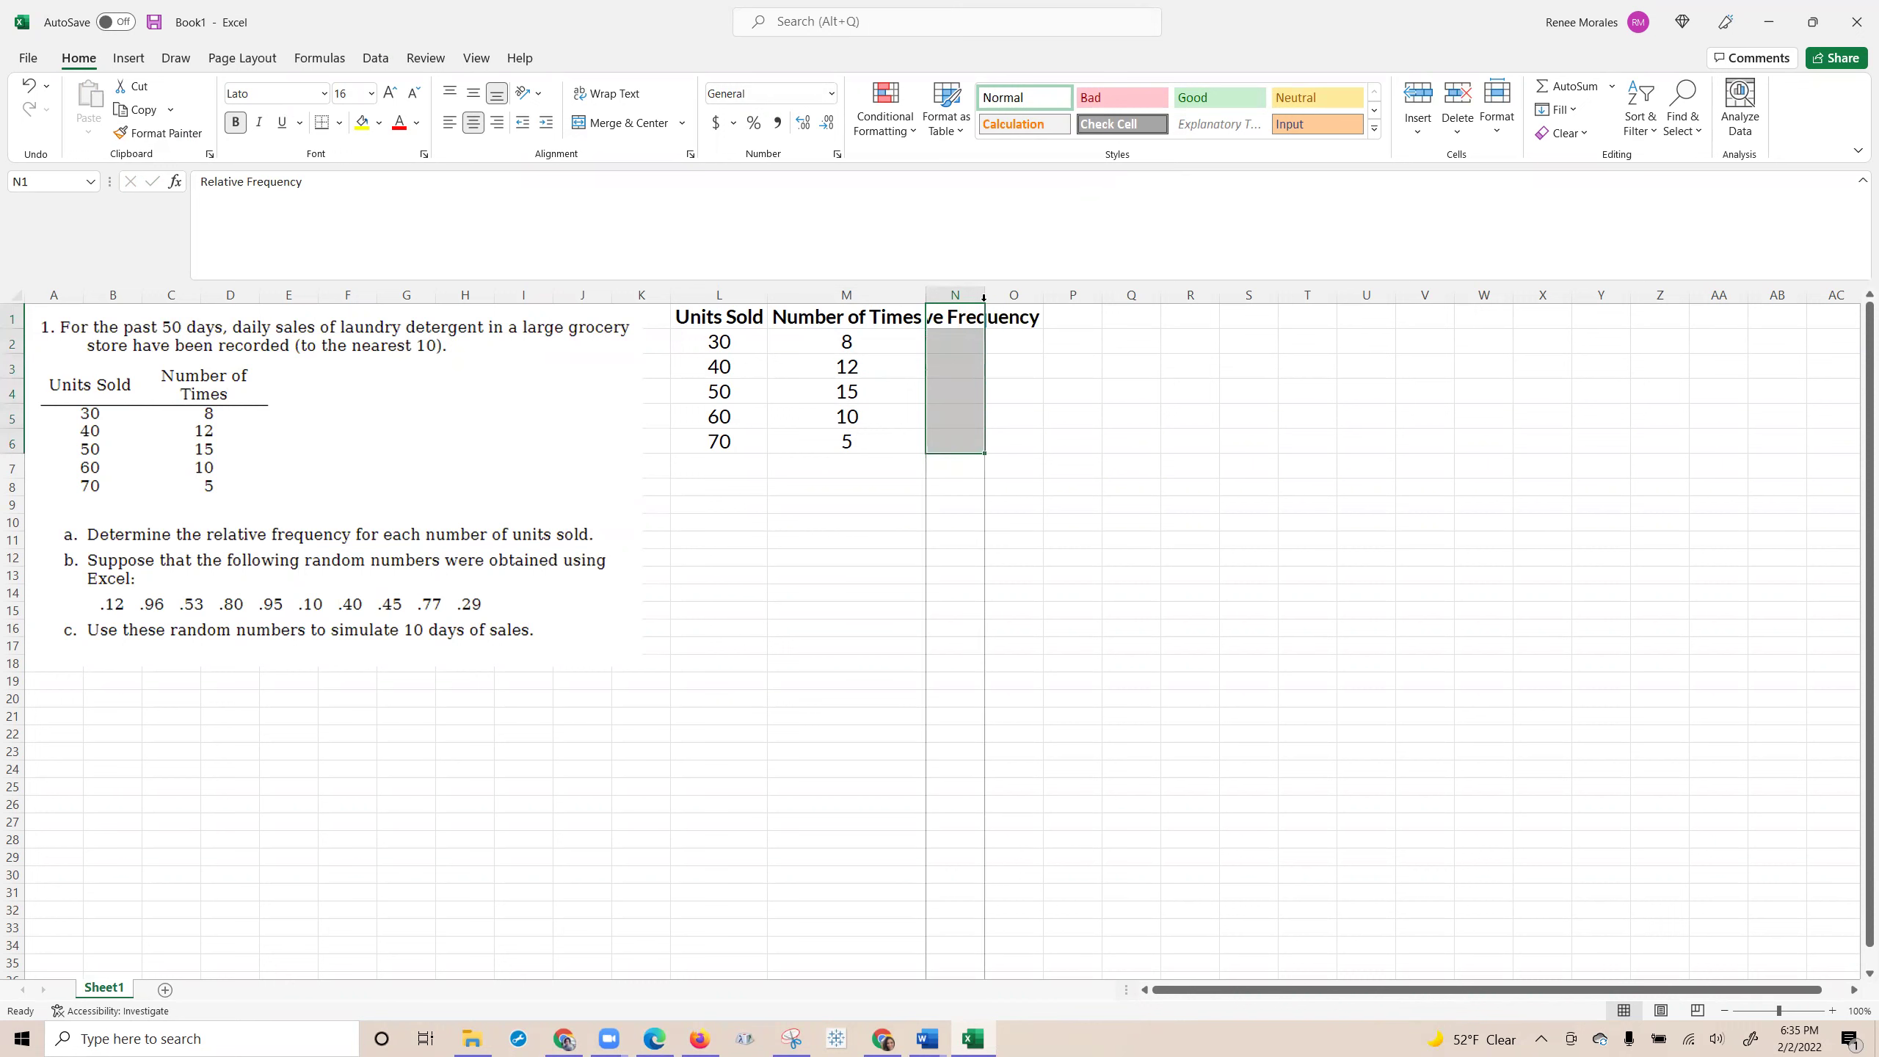
{"action": "double_click", "coordinate": [984, 295]}
Total the Number of Times values M2:M6 with a SUM formula in cell M7.
{"action": "left_click", "coordinate": [865, 347]}
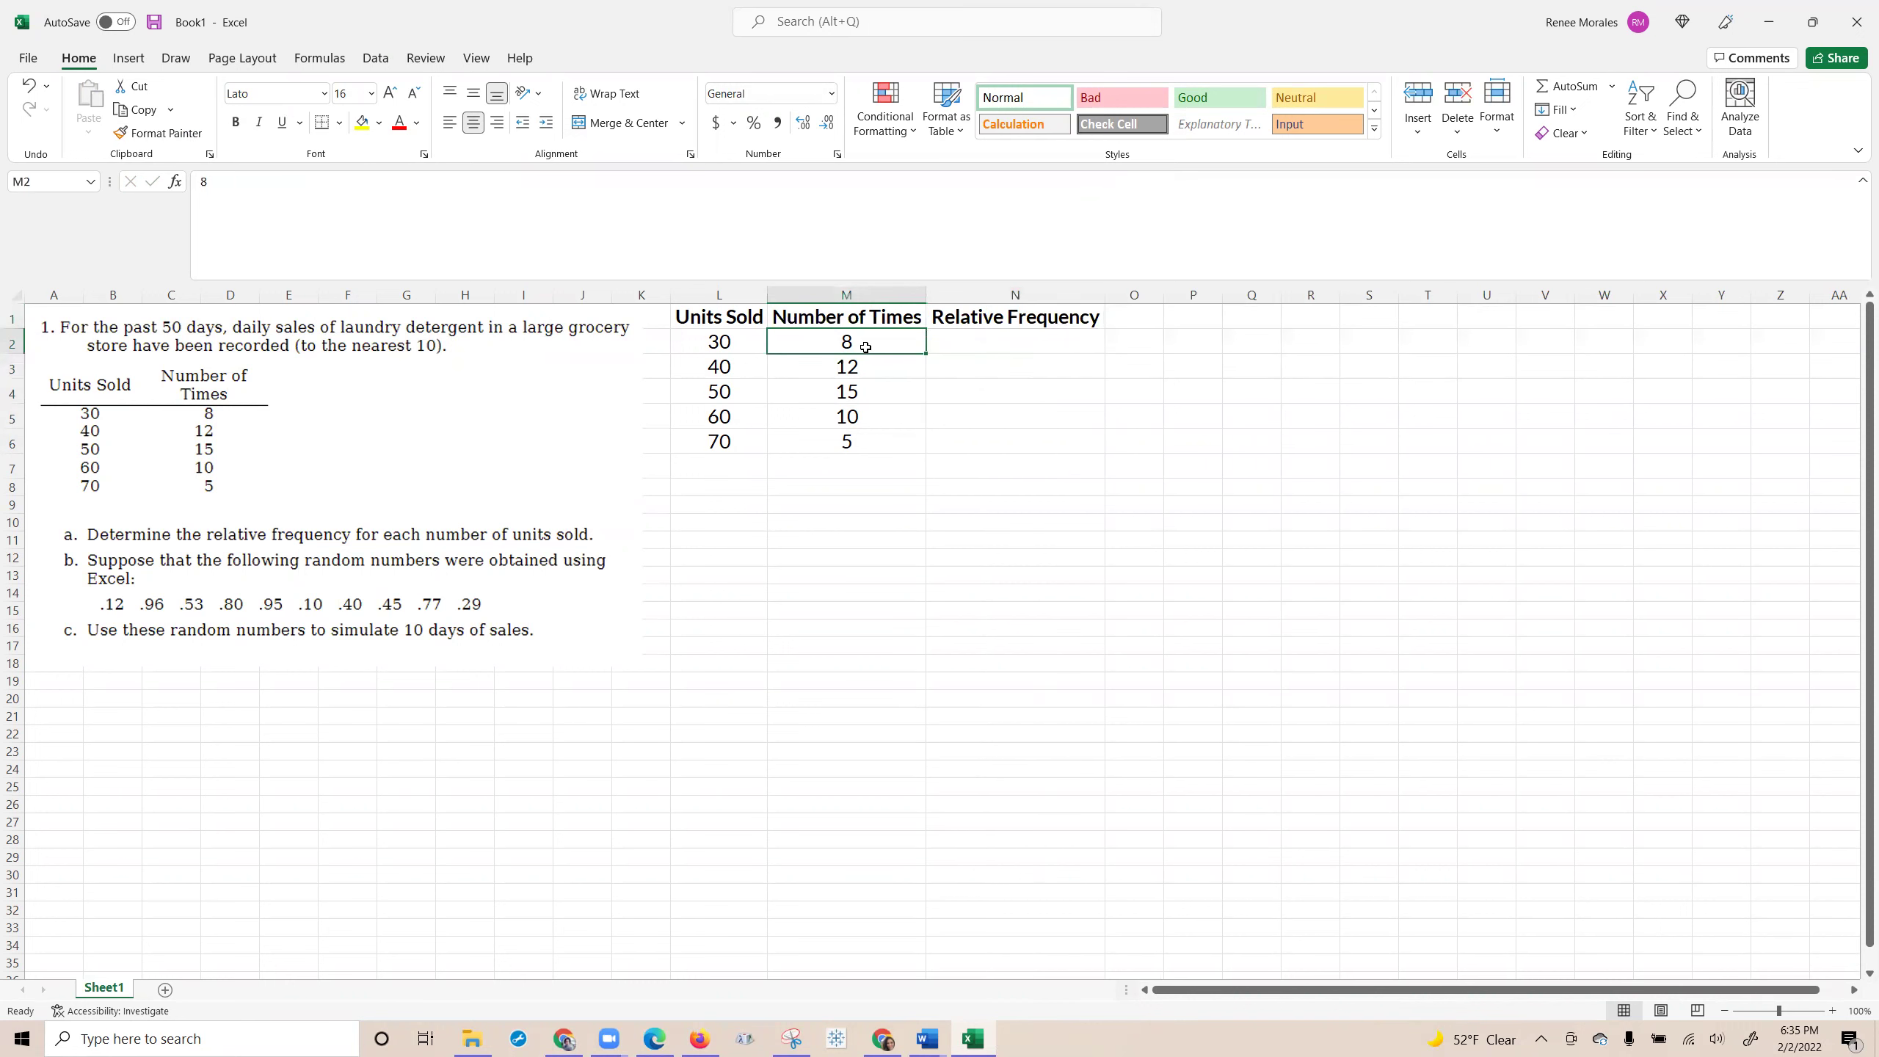
{"action": "key", "text": "Tab"}
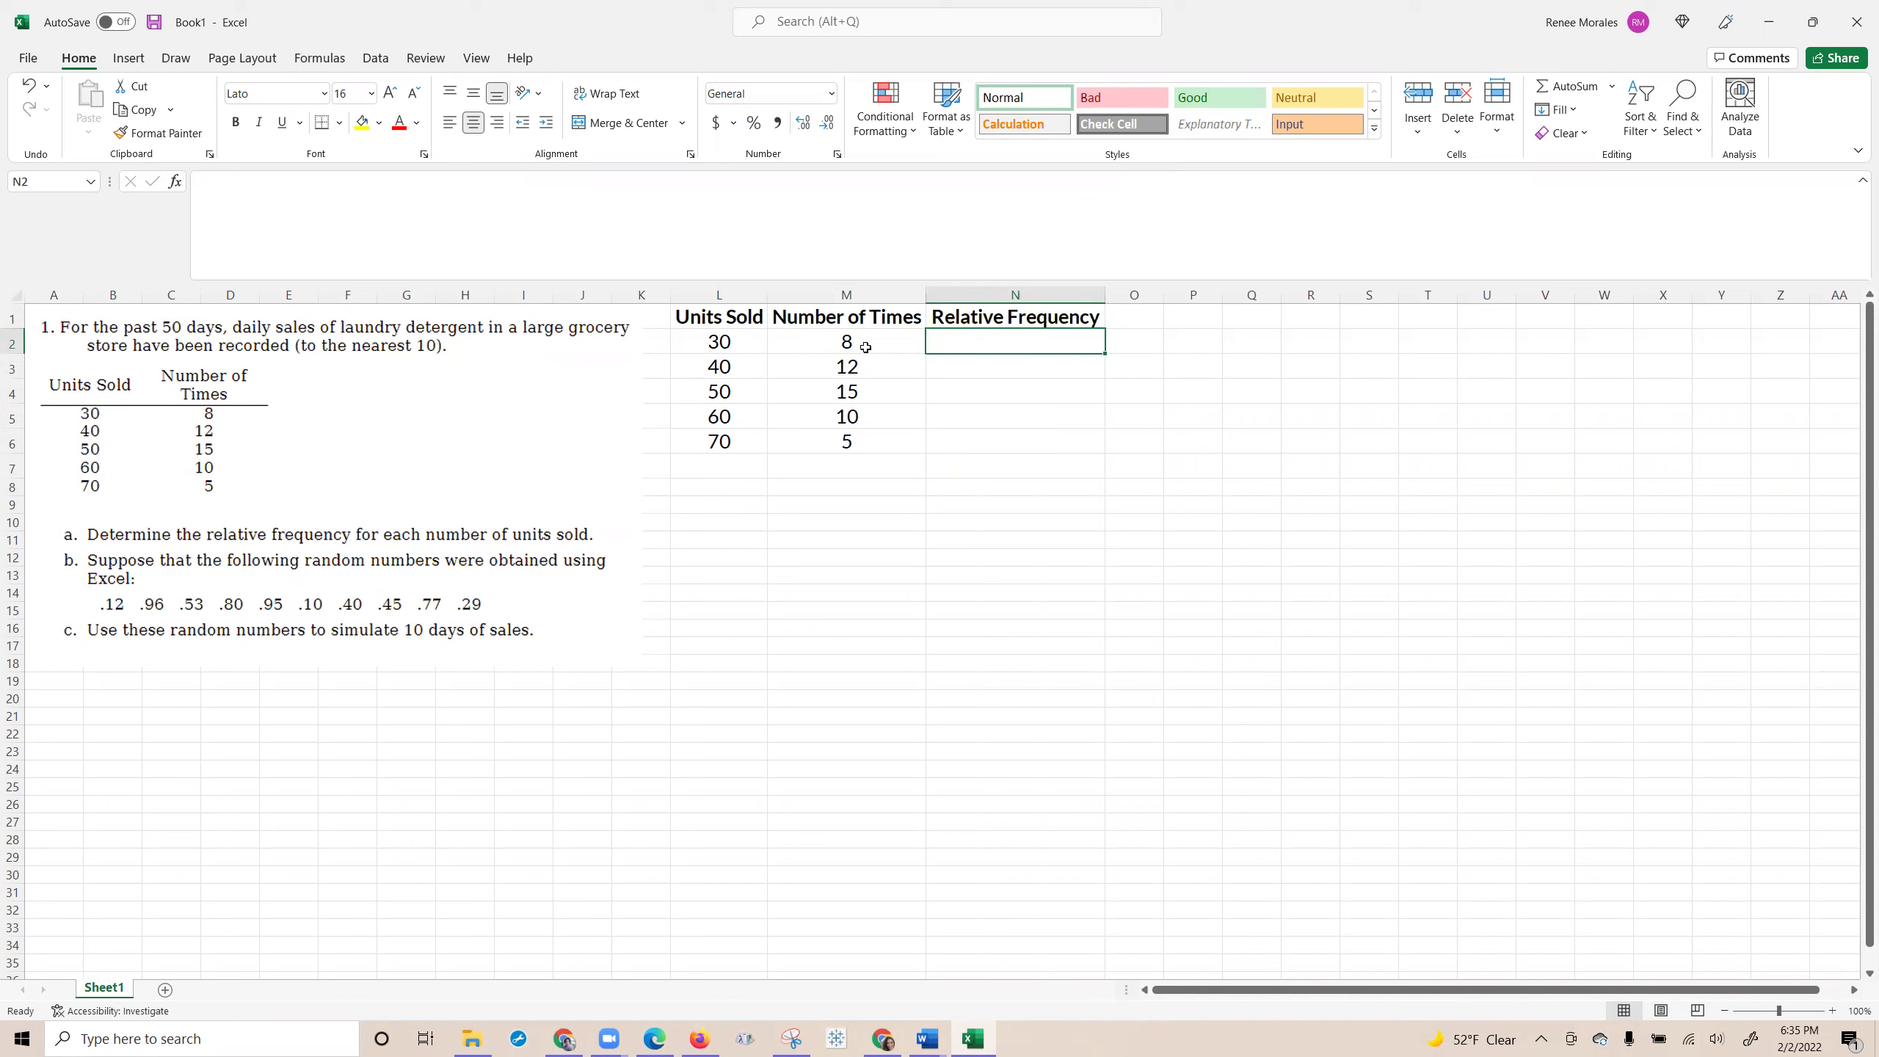
{"action": "key", "text": "Down"}
{"action": "key", "text": "Down"}
{"action": "key", "text": "Down"}
{"action": "key", "text": "Down"}
{"action": "key", "text": "Down"}
{"action": "key", "text": "Left"}
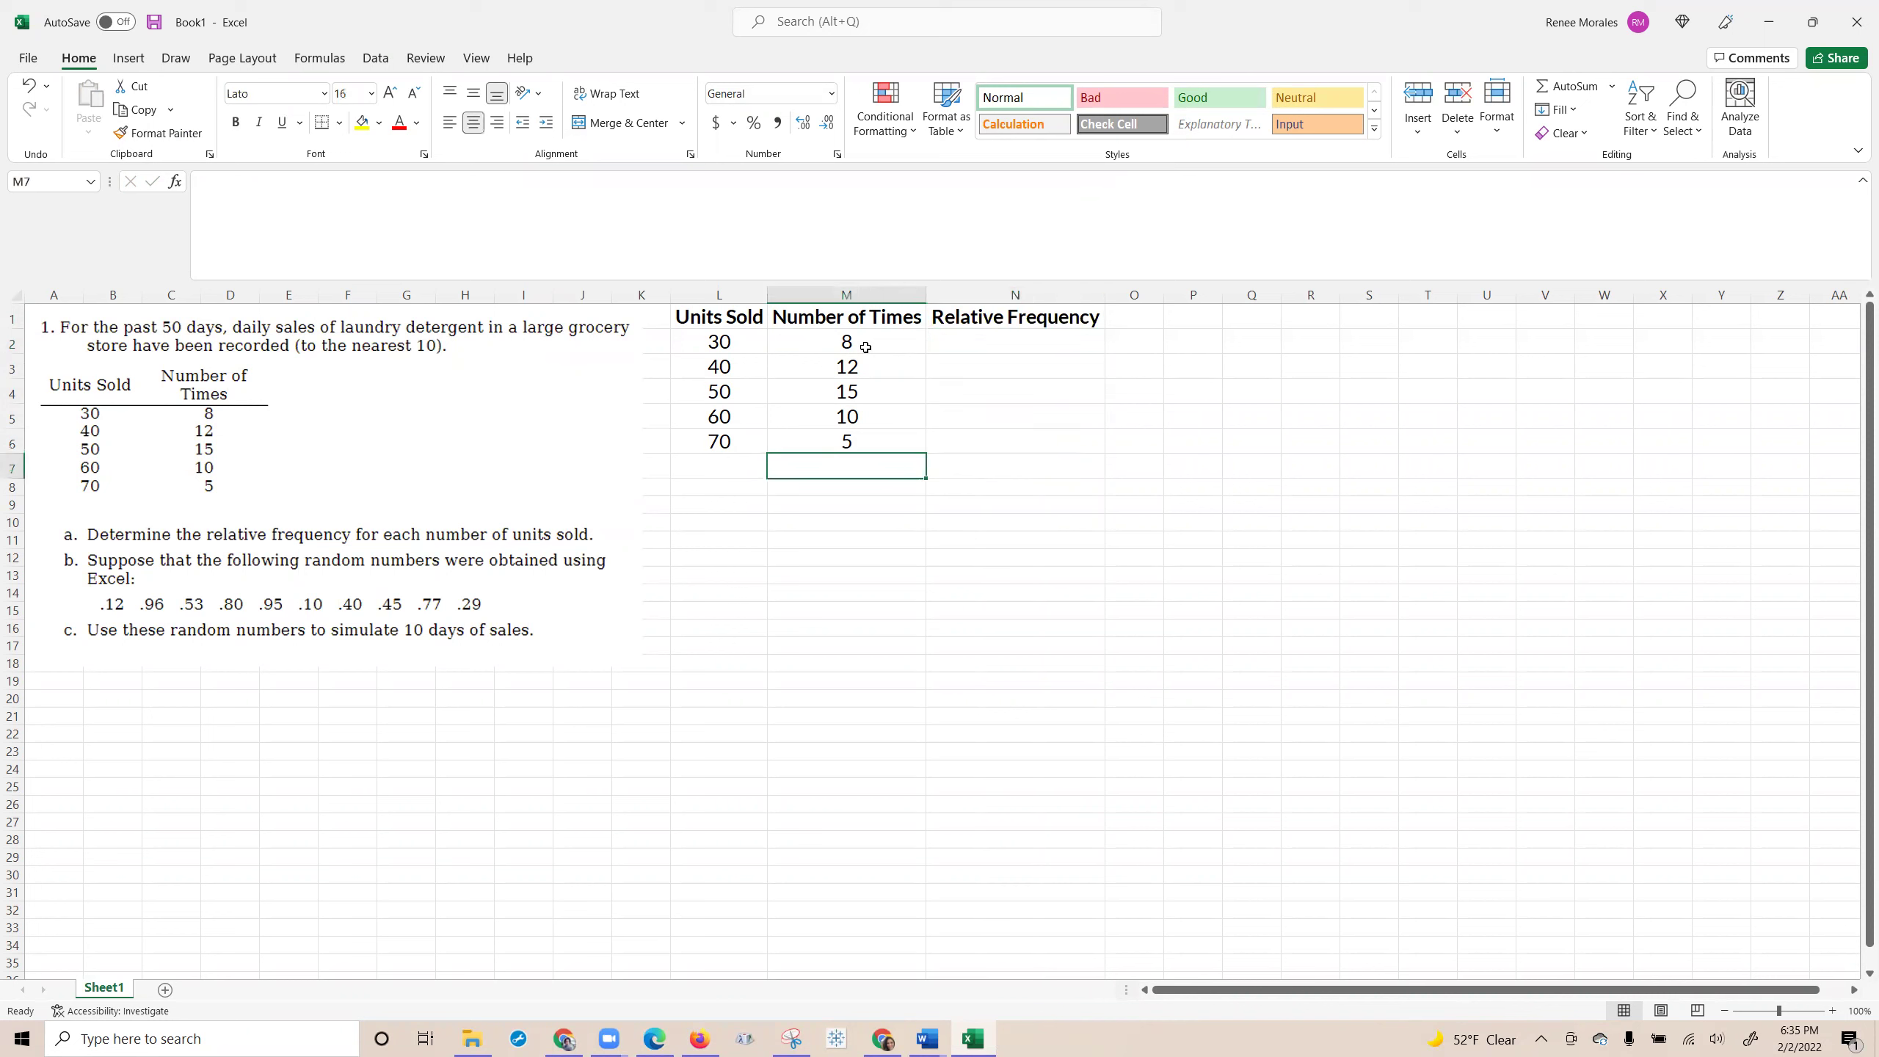
{"action": "type", "text": "=sum"}
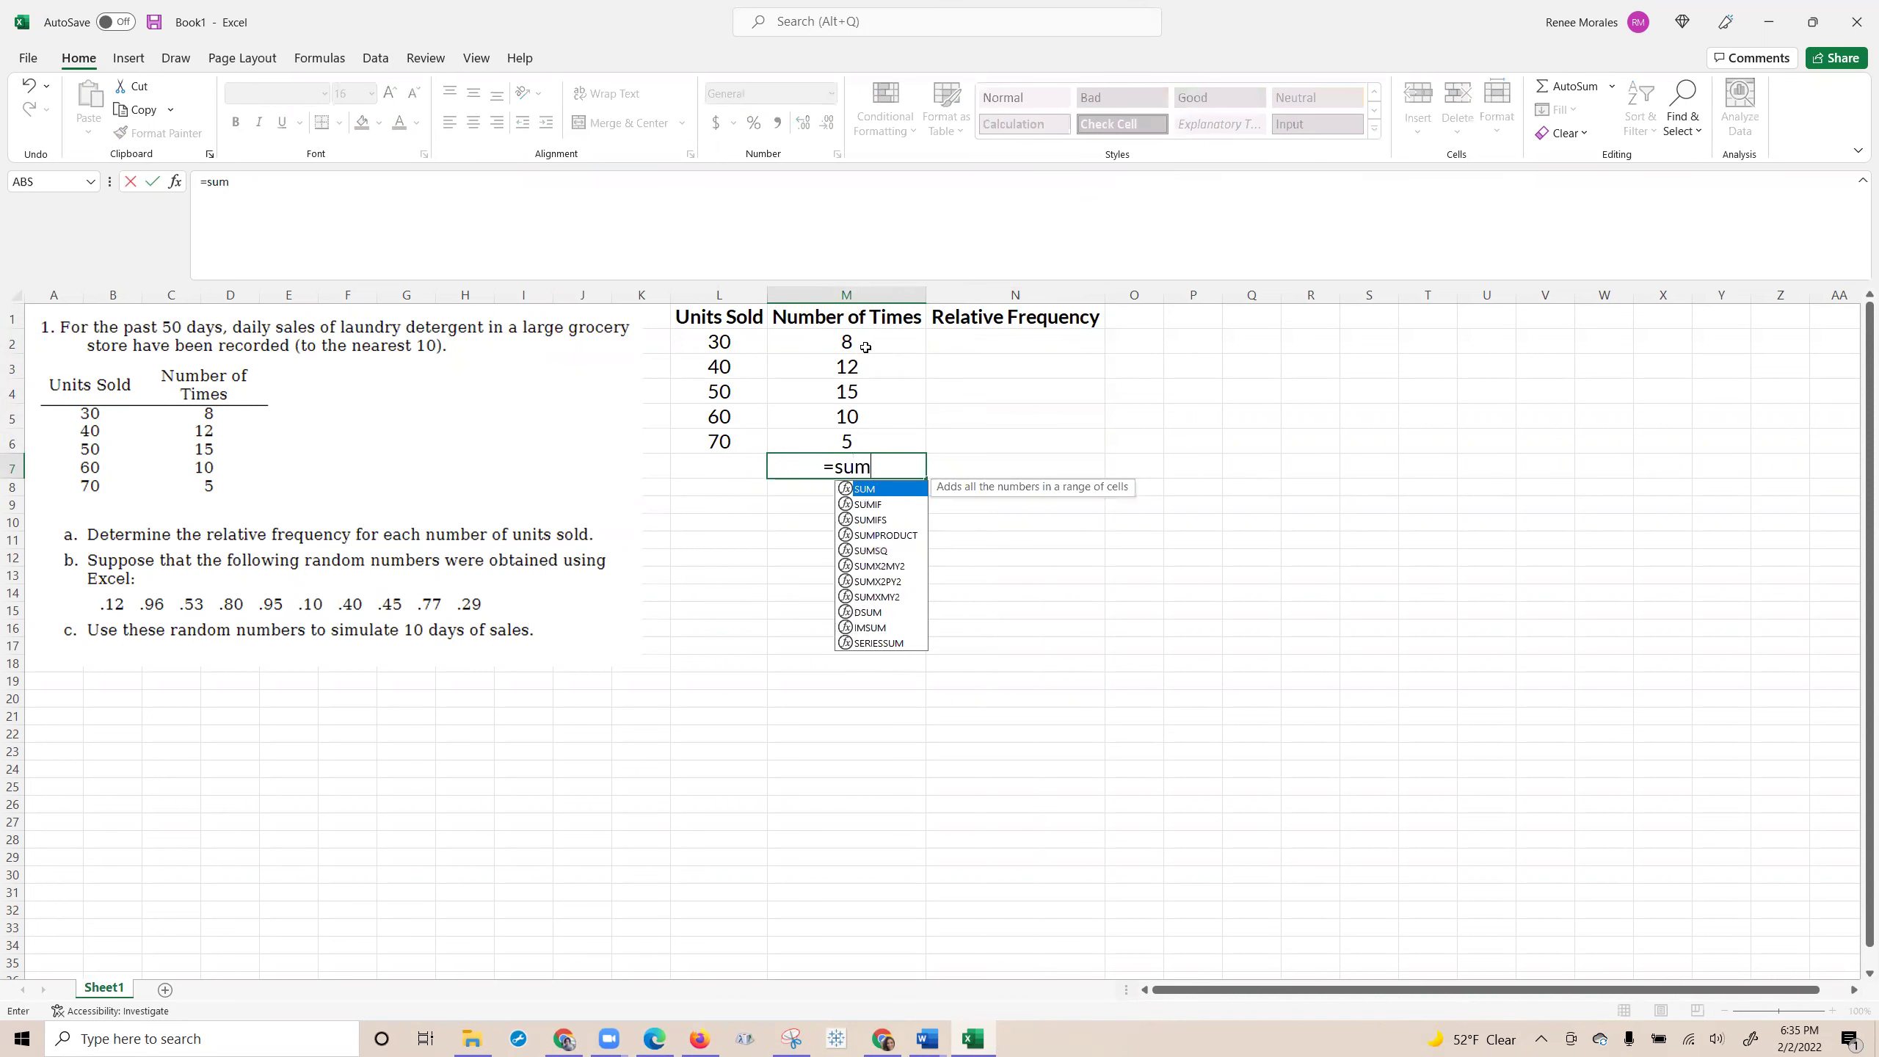
{"action": "type", "text": "("}
{"action": "key", "text": "Up"}
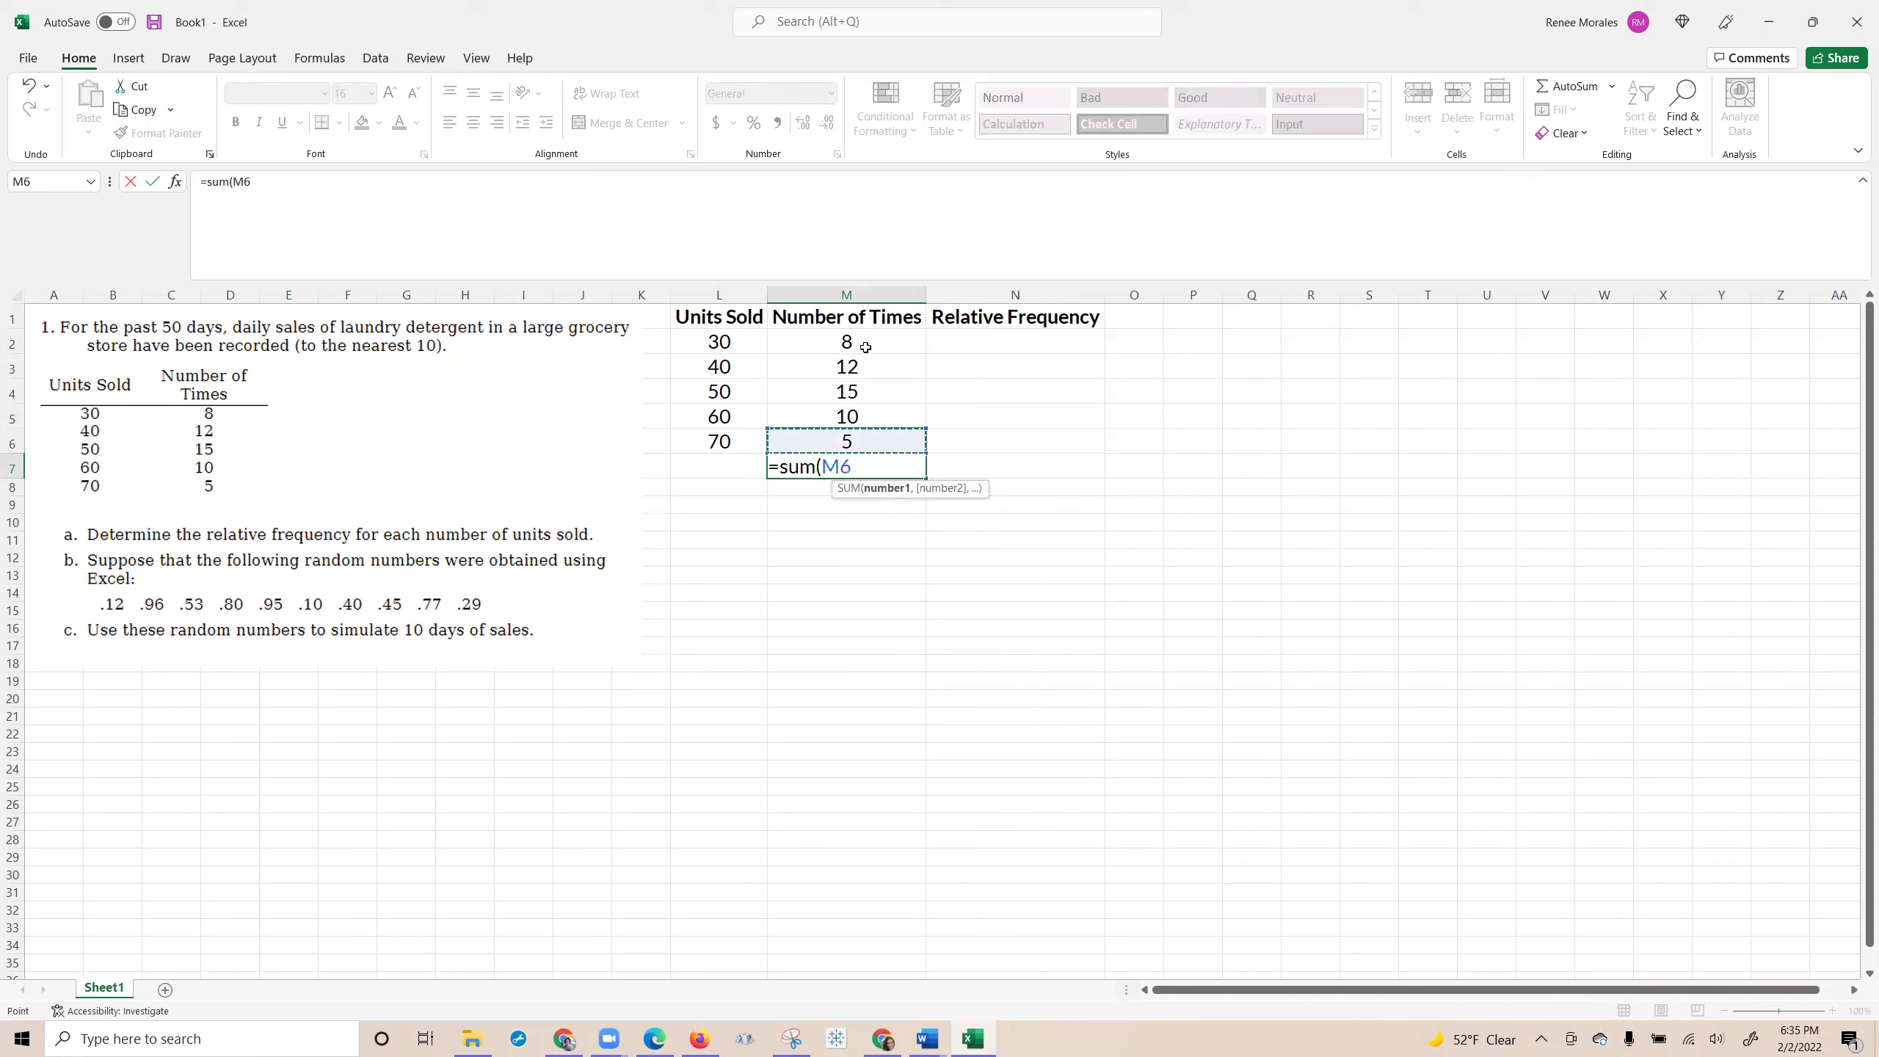
{"action": "key", "text": "shift+Up"}
{"action": "key", "text": "shift+Up"}
{"action": "key", "text": "shift+Up"}
{"action": "key", "text": "shift+Up"}
{"action": "key", "text": "Return"}
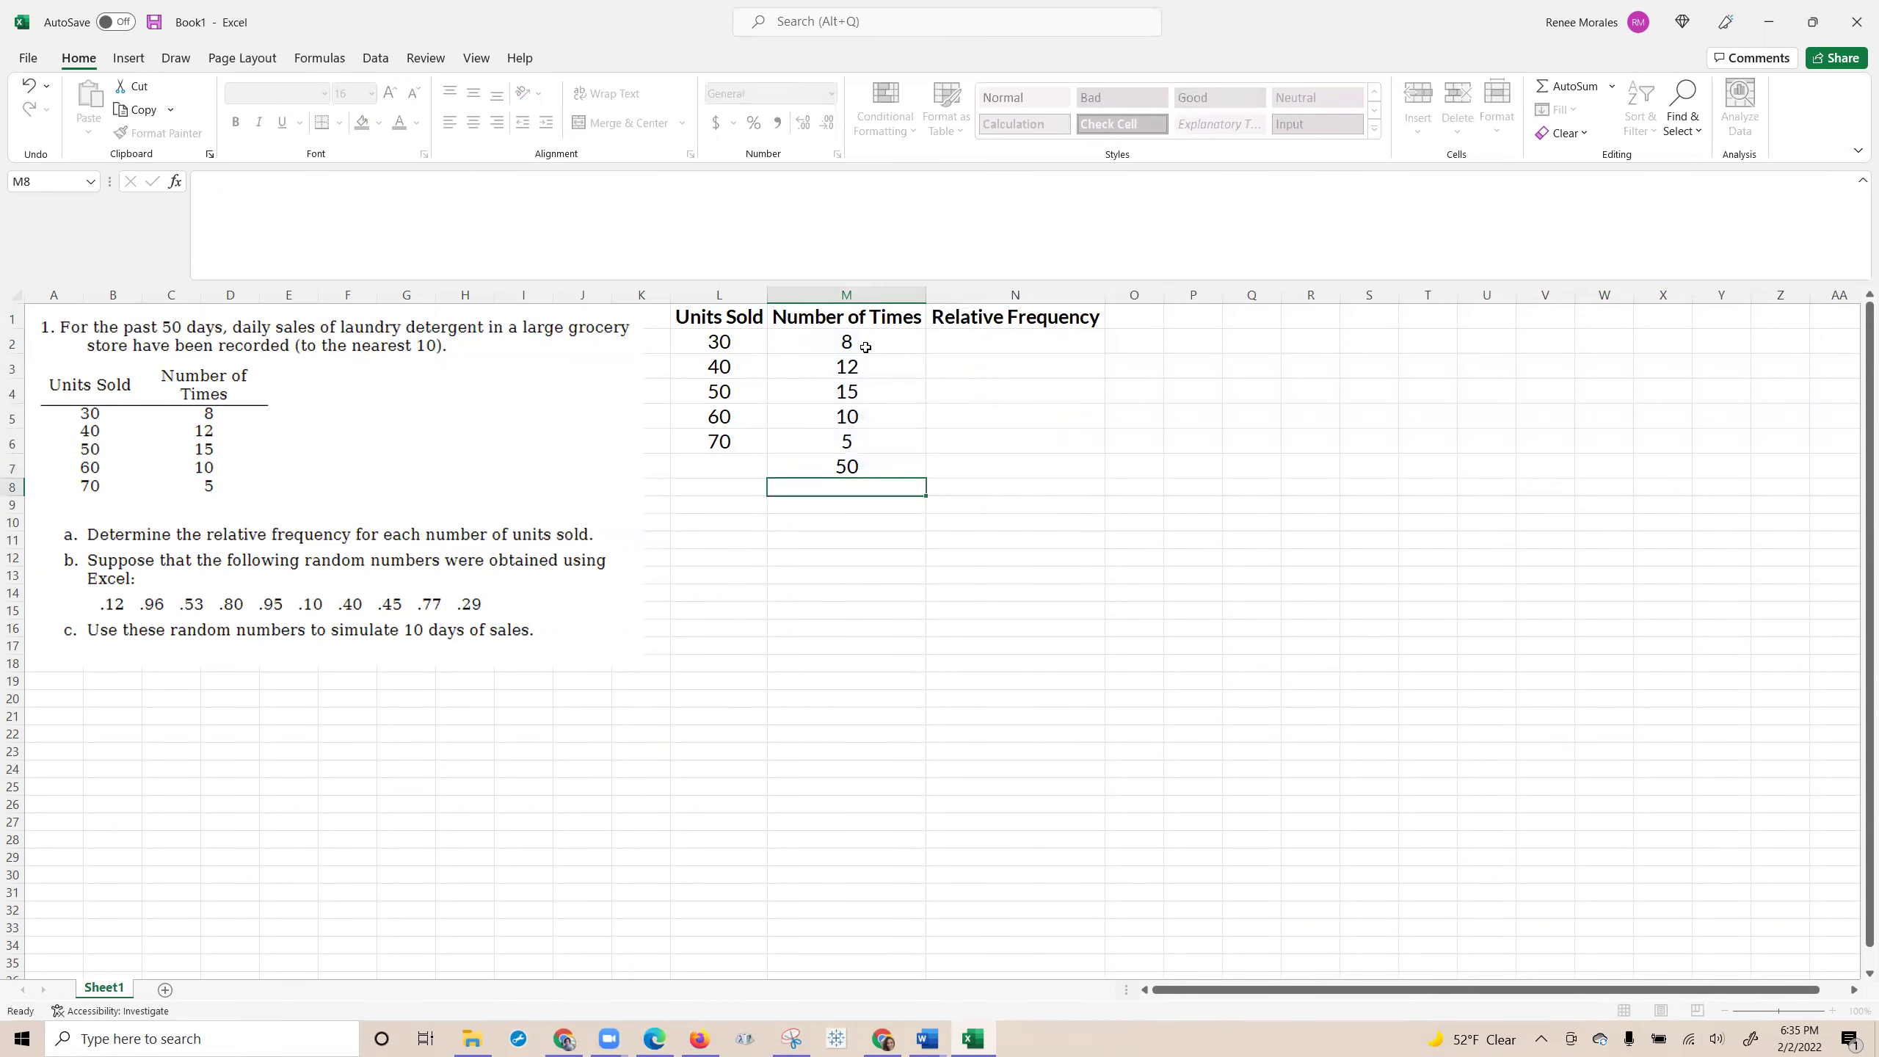
Calculate the first relative frequency in cell N2 with the formula =M2/M7.
{"action": "key", "text": "Up"}
{"action": "key", "text": "Up"}
{"action": "key", "text": "Up"}
{"action": "key", "text": "Up"}
{"action": "key", "text": "Up"}
{"action": "key", "text": "Up"}
{"action": "key", "text": "Right"}
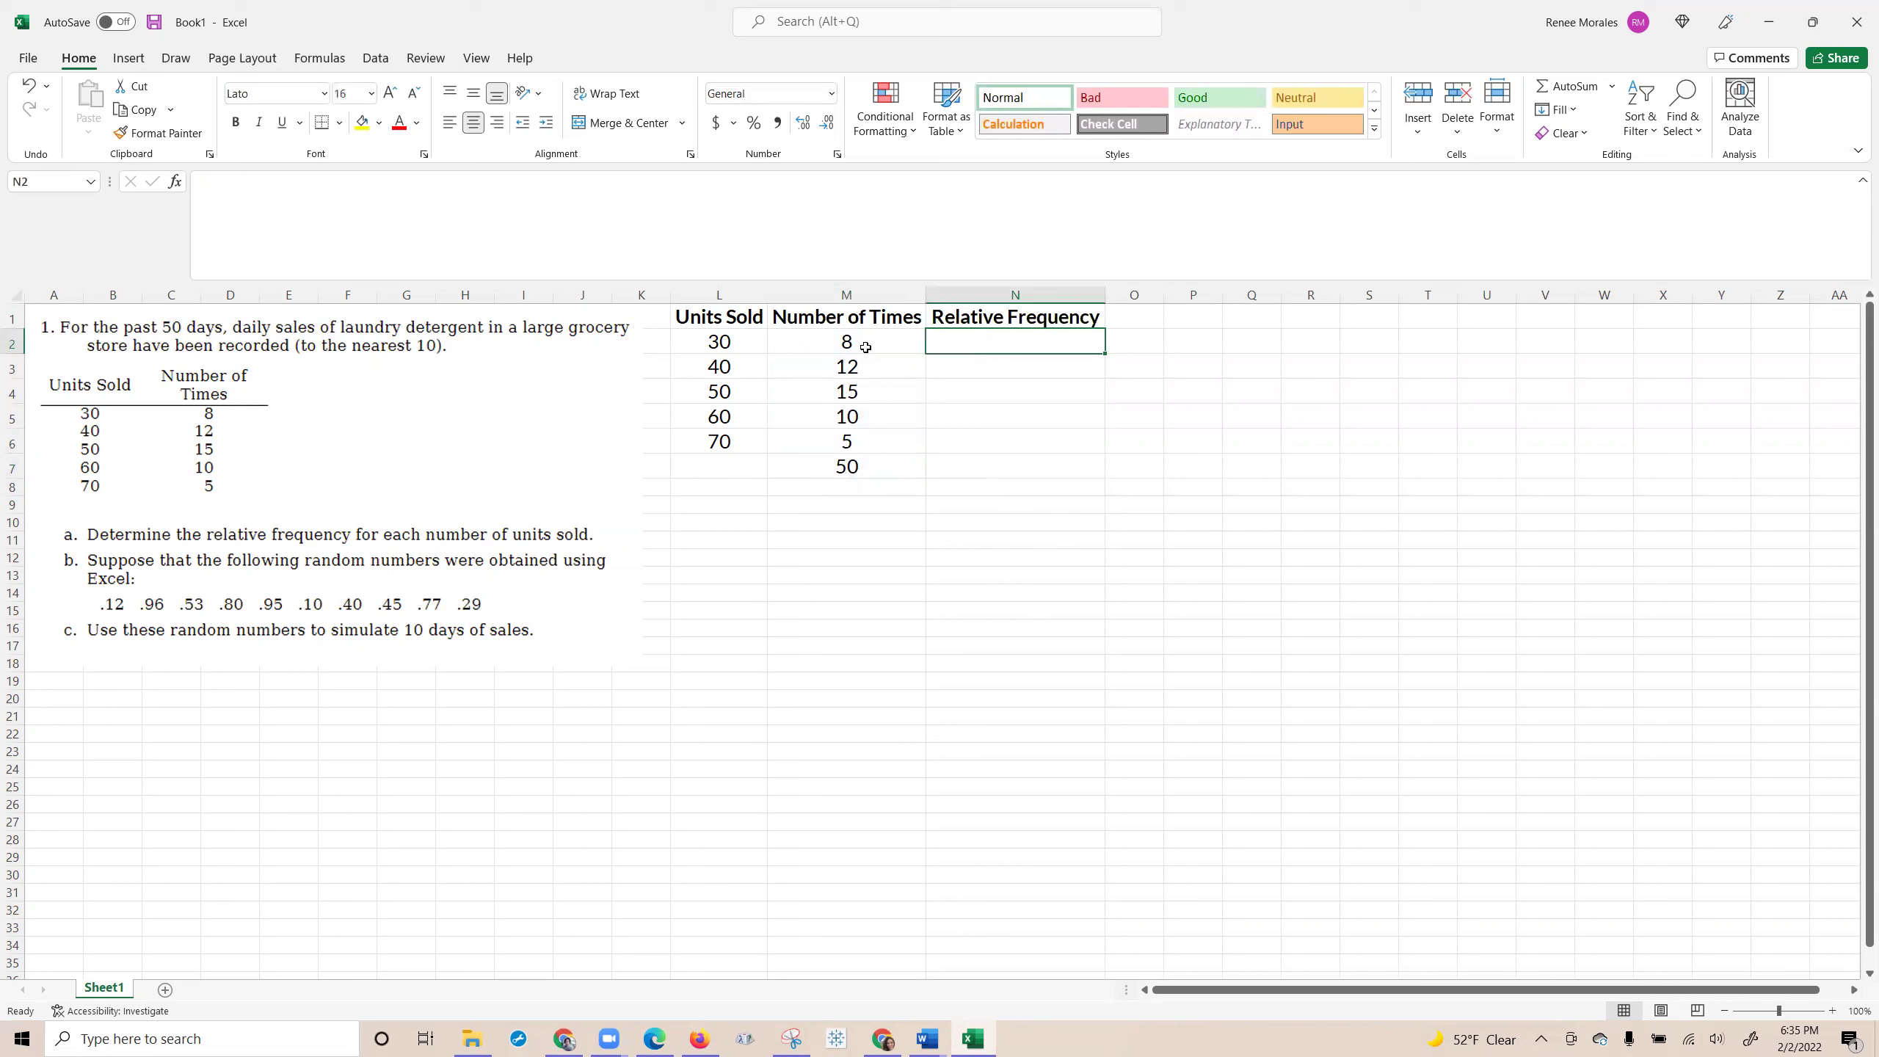
{"action": "type", "text": "="}
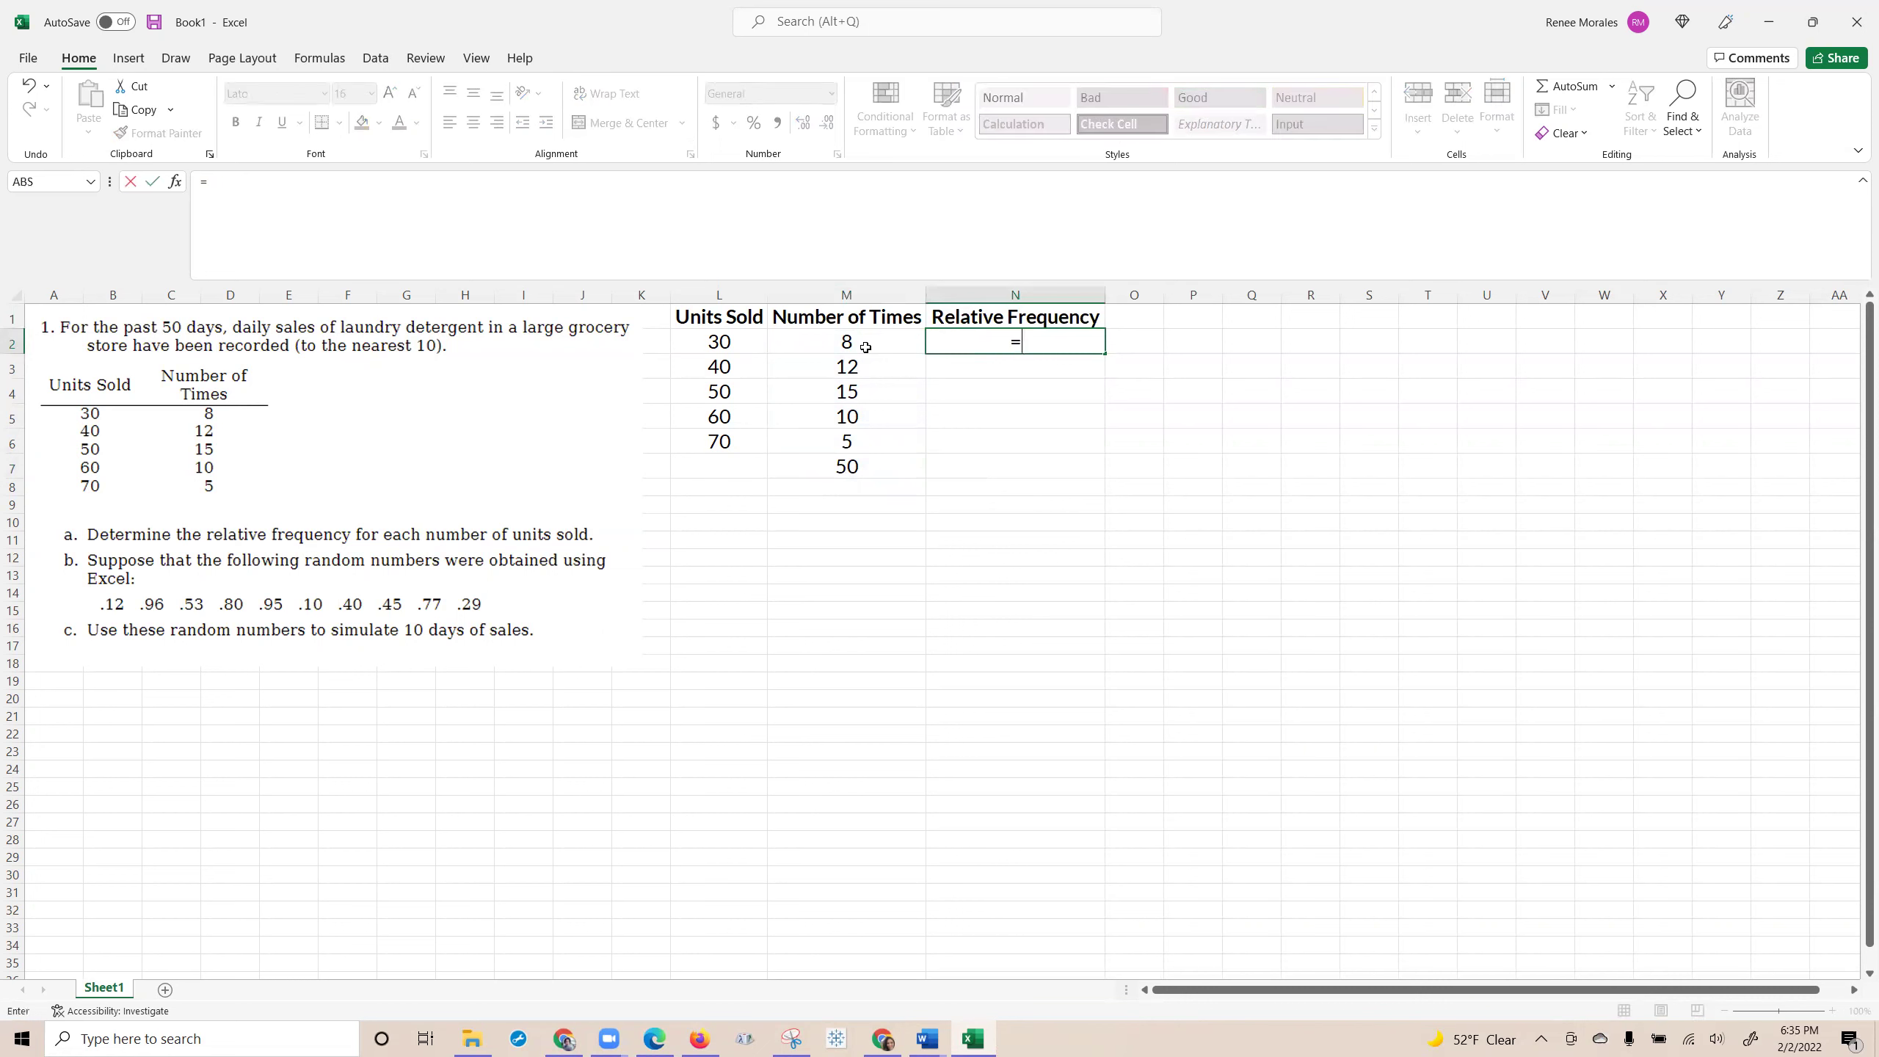
{"action": "left_click", "coordinate": [865, 348]}
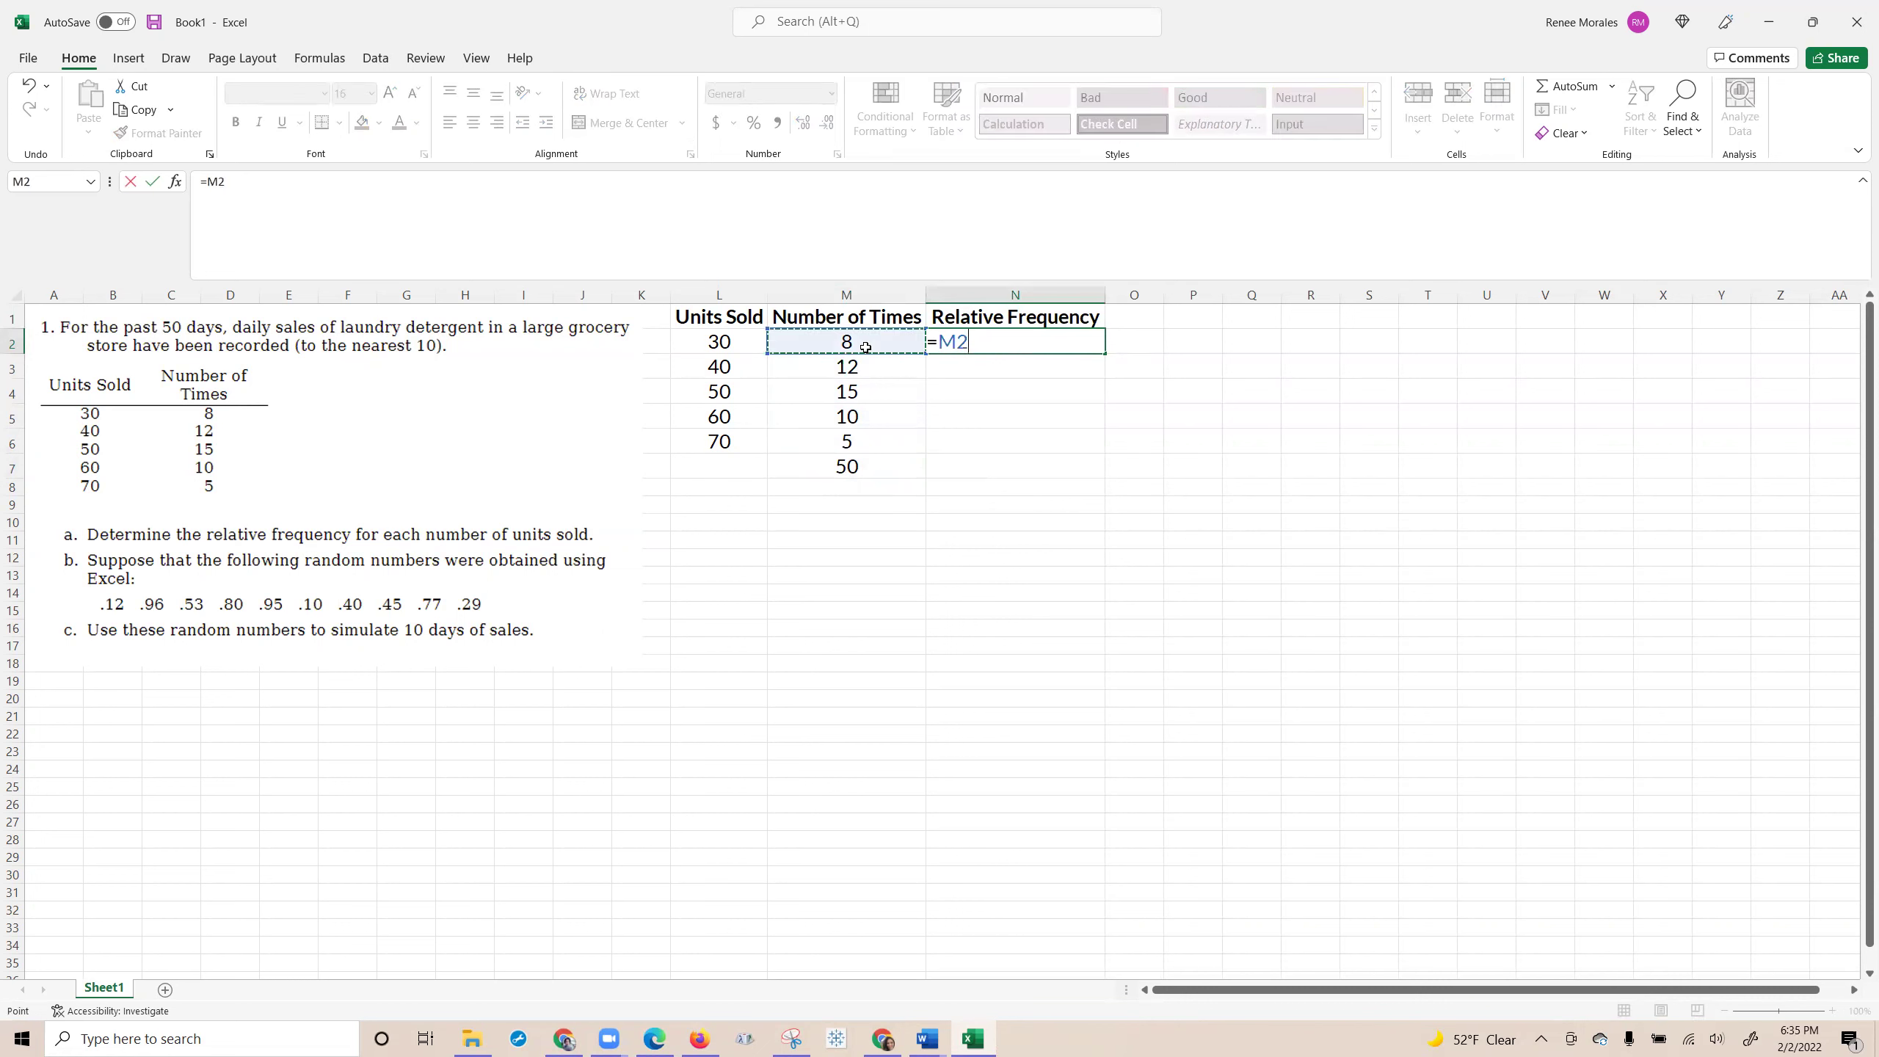
{"action": "type", "text": "/"}
{"action": "left_click", "coordinate": [844, 465]}
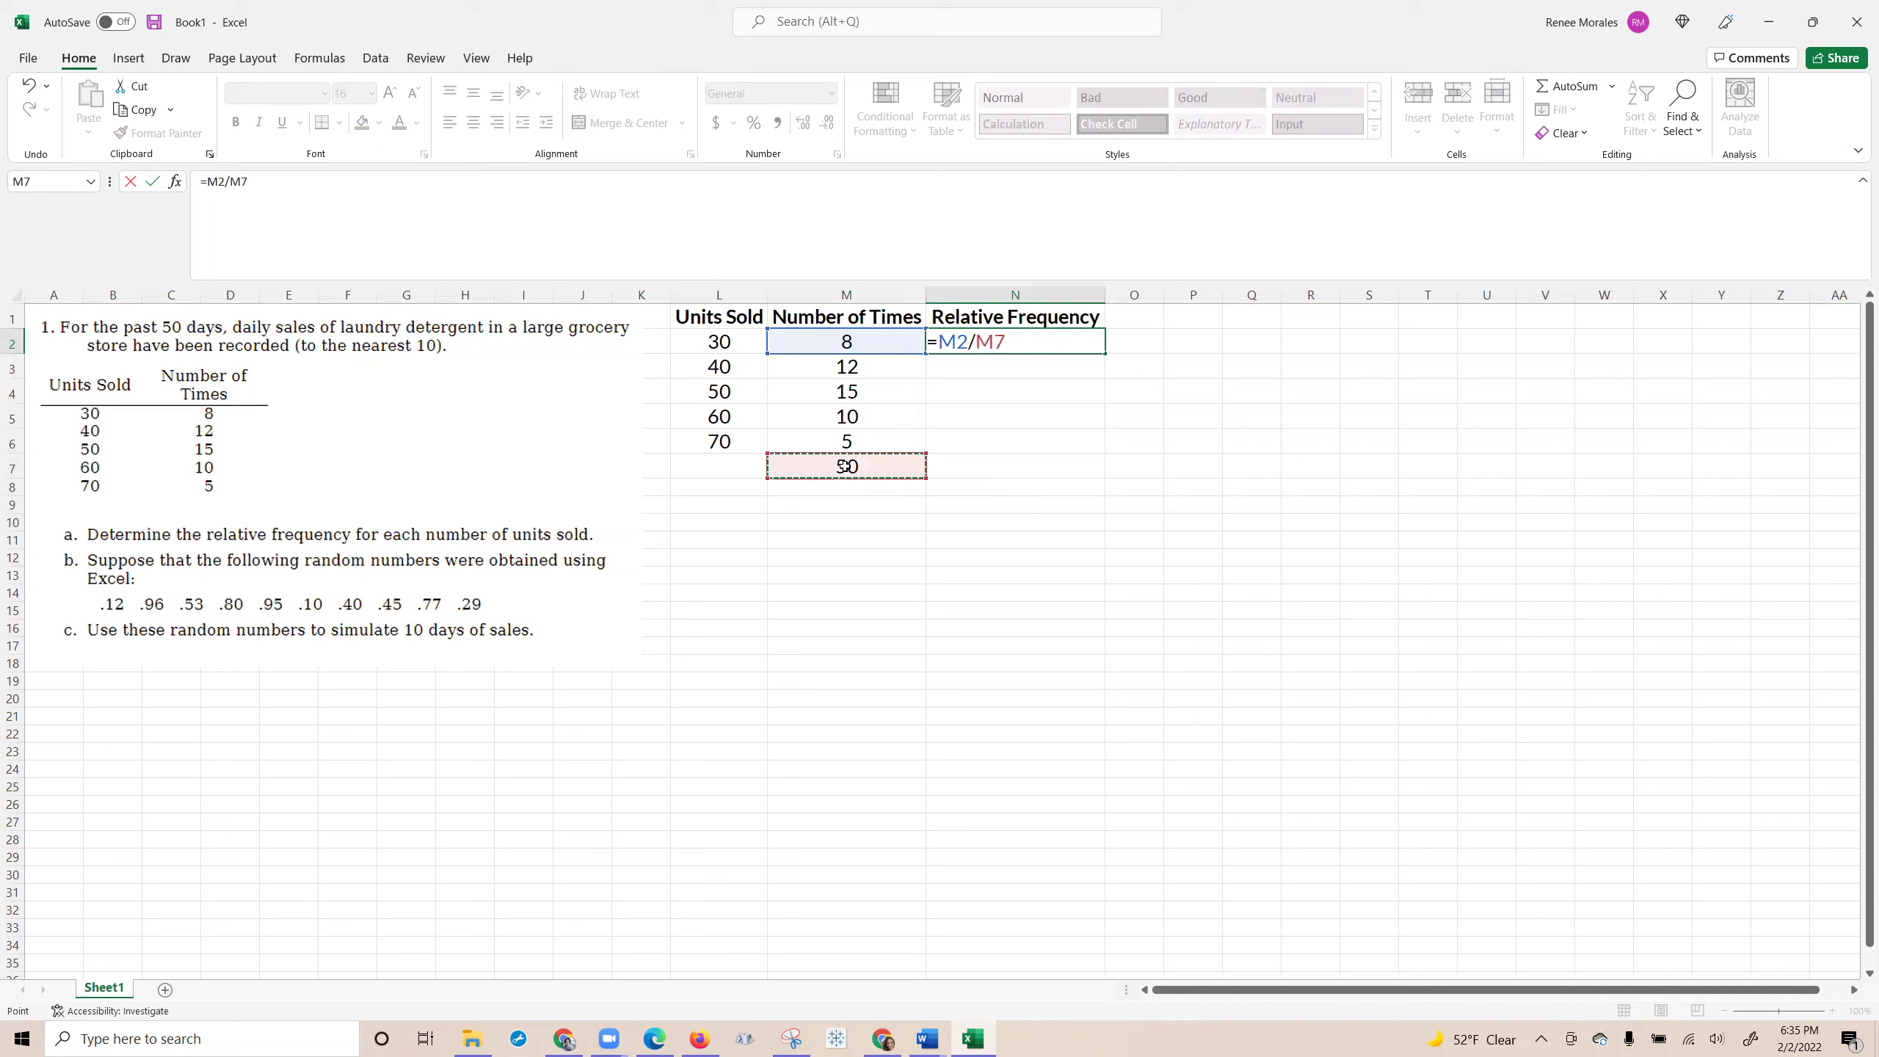
{"action": "key", "text": "ctrl+Return"}
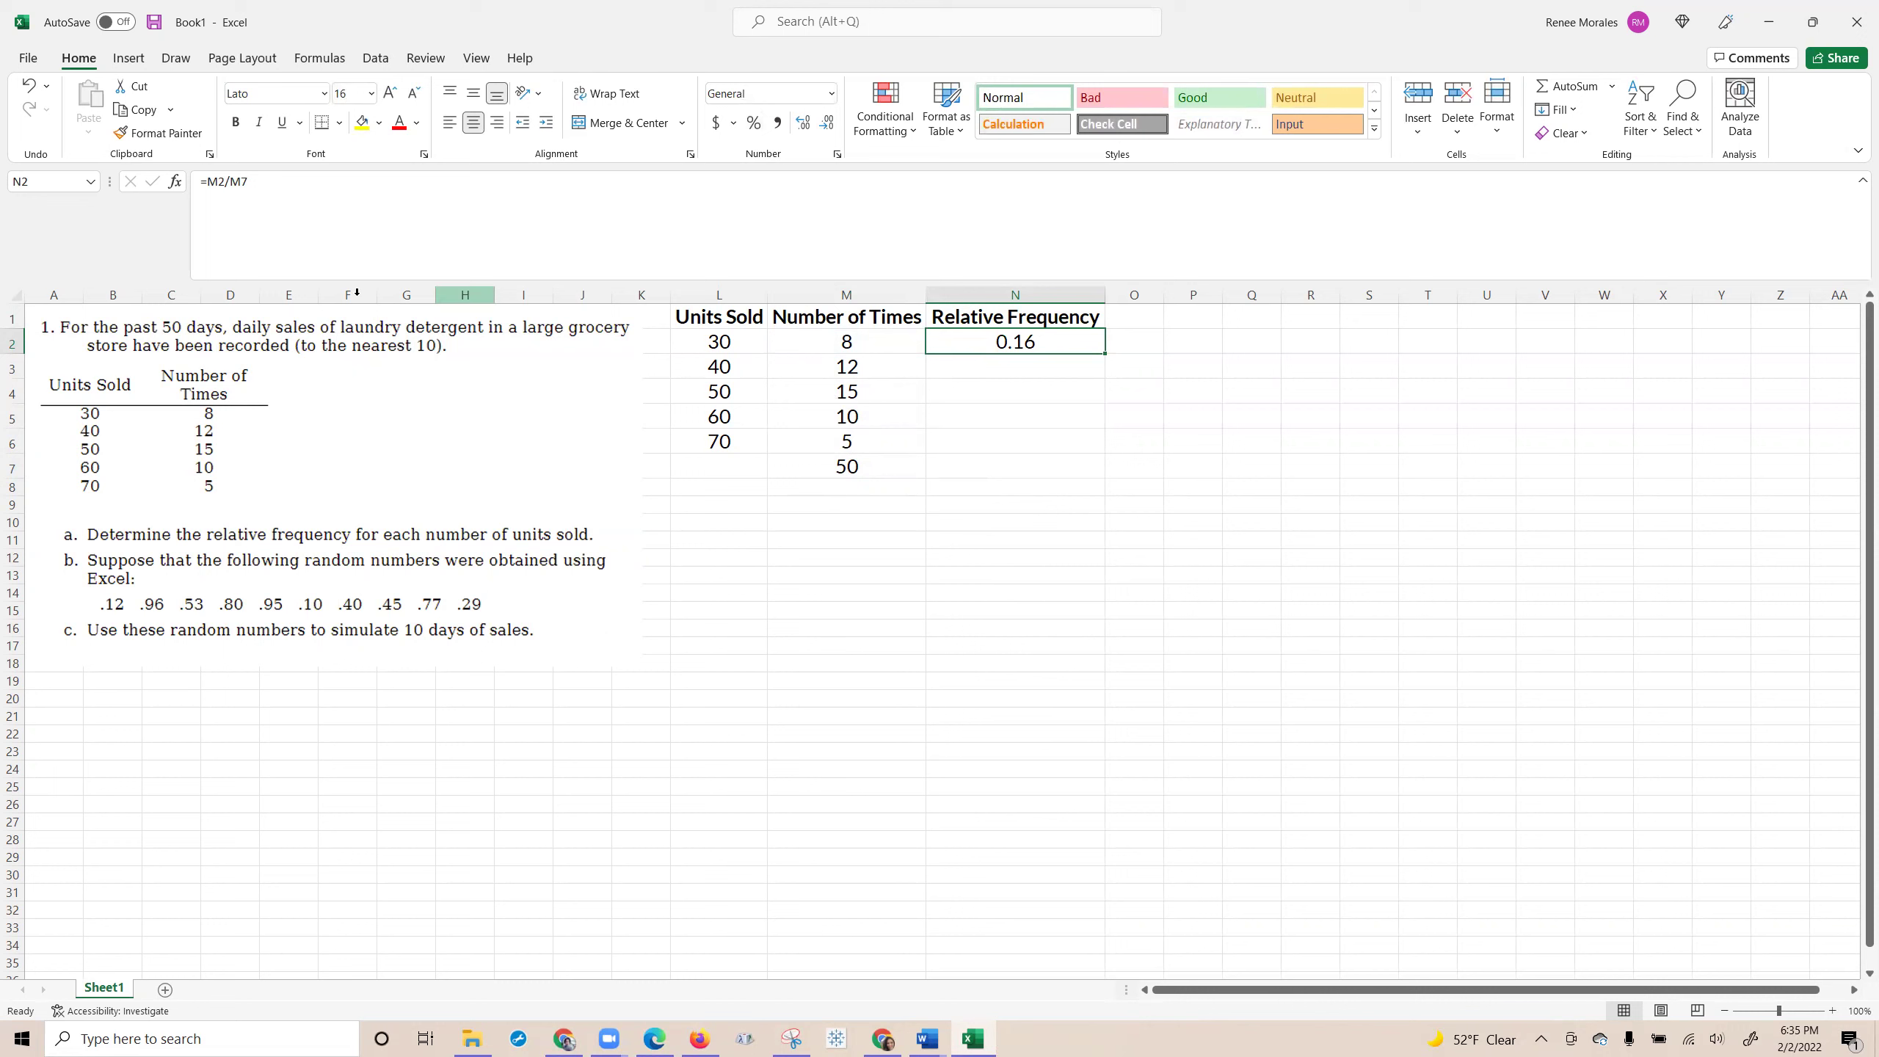
Make the total reference in the N2 formula absolute so it reads =M2/$M$7.
{"action": "left_click", "coordinate": [243, 182]}
{"action": "double_click", "coordinate": [243, 182]}
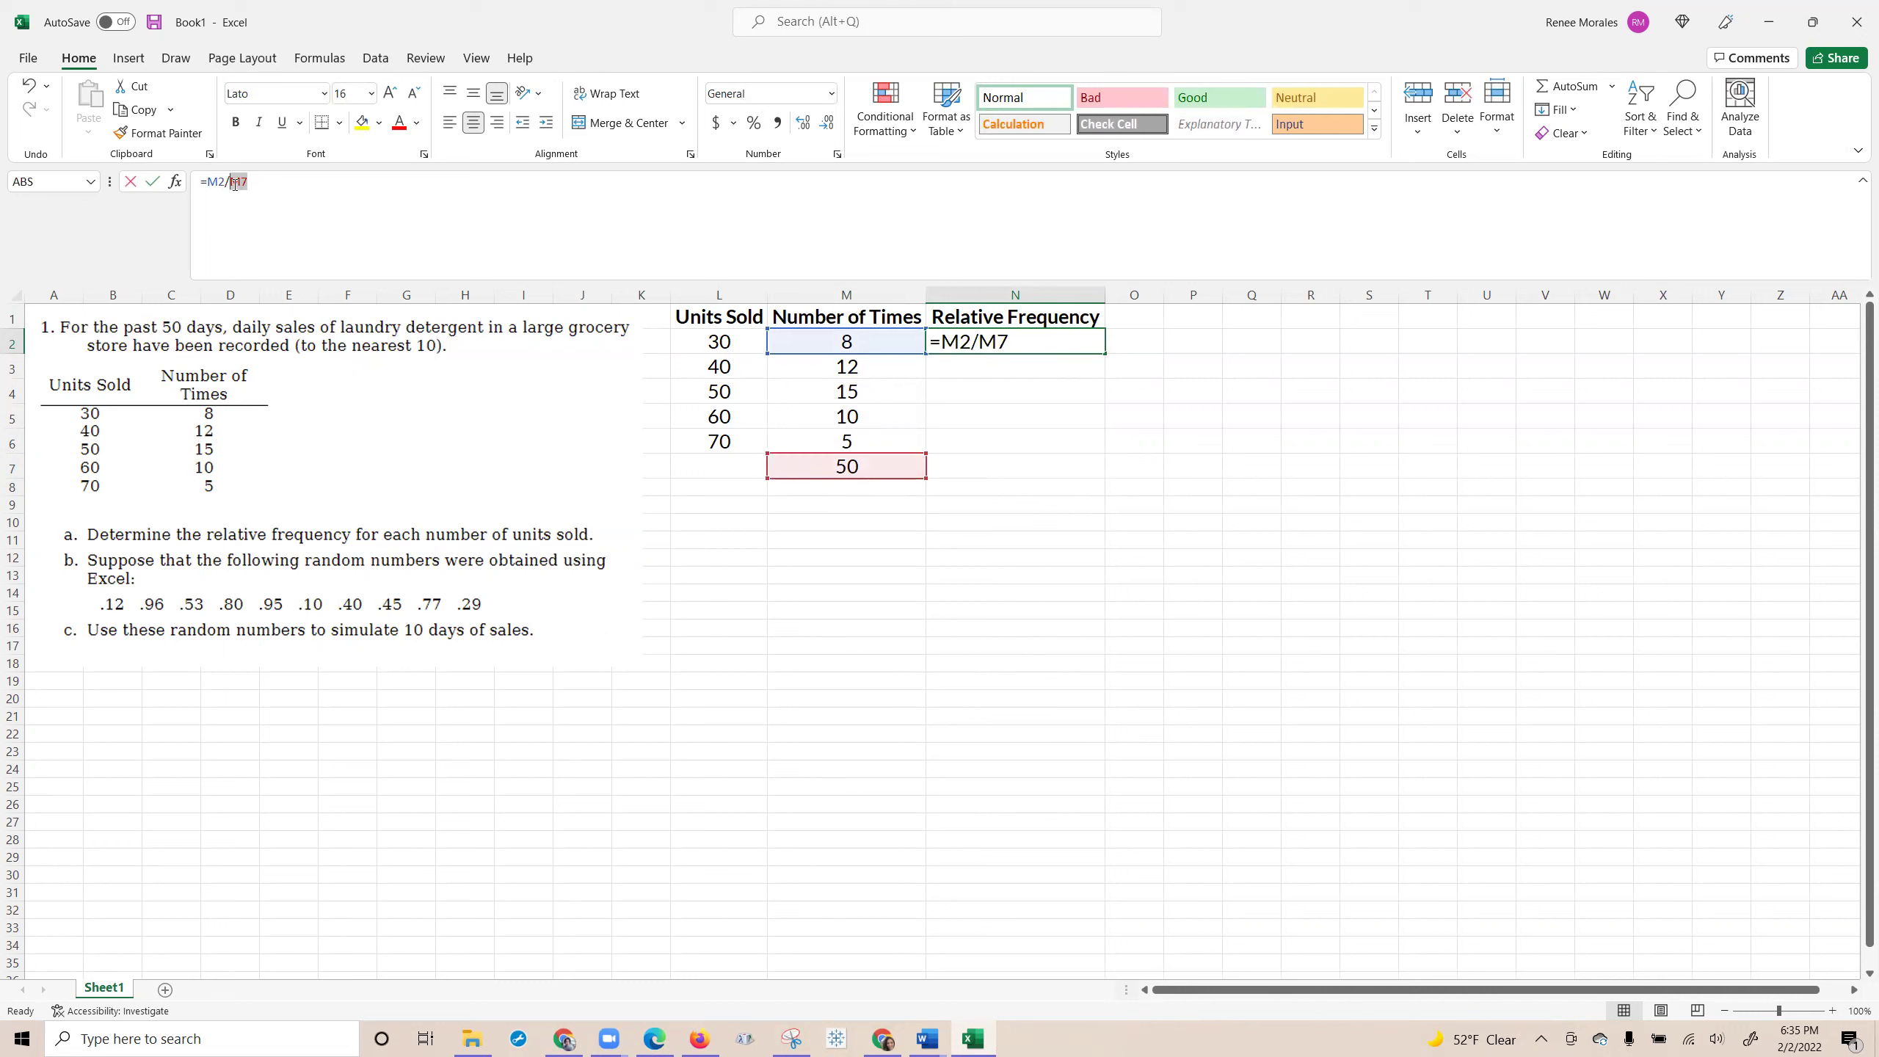
{"action": "key", "text": "F4"}
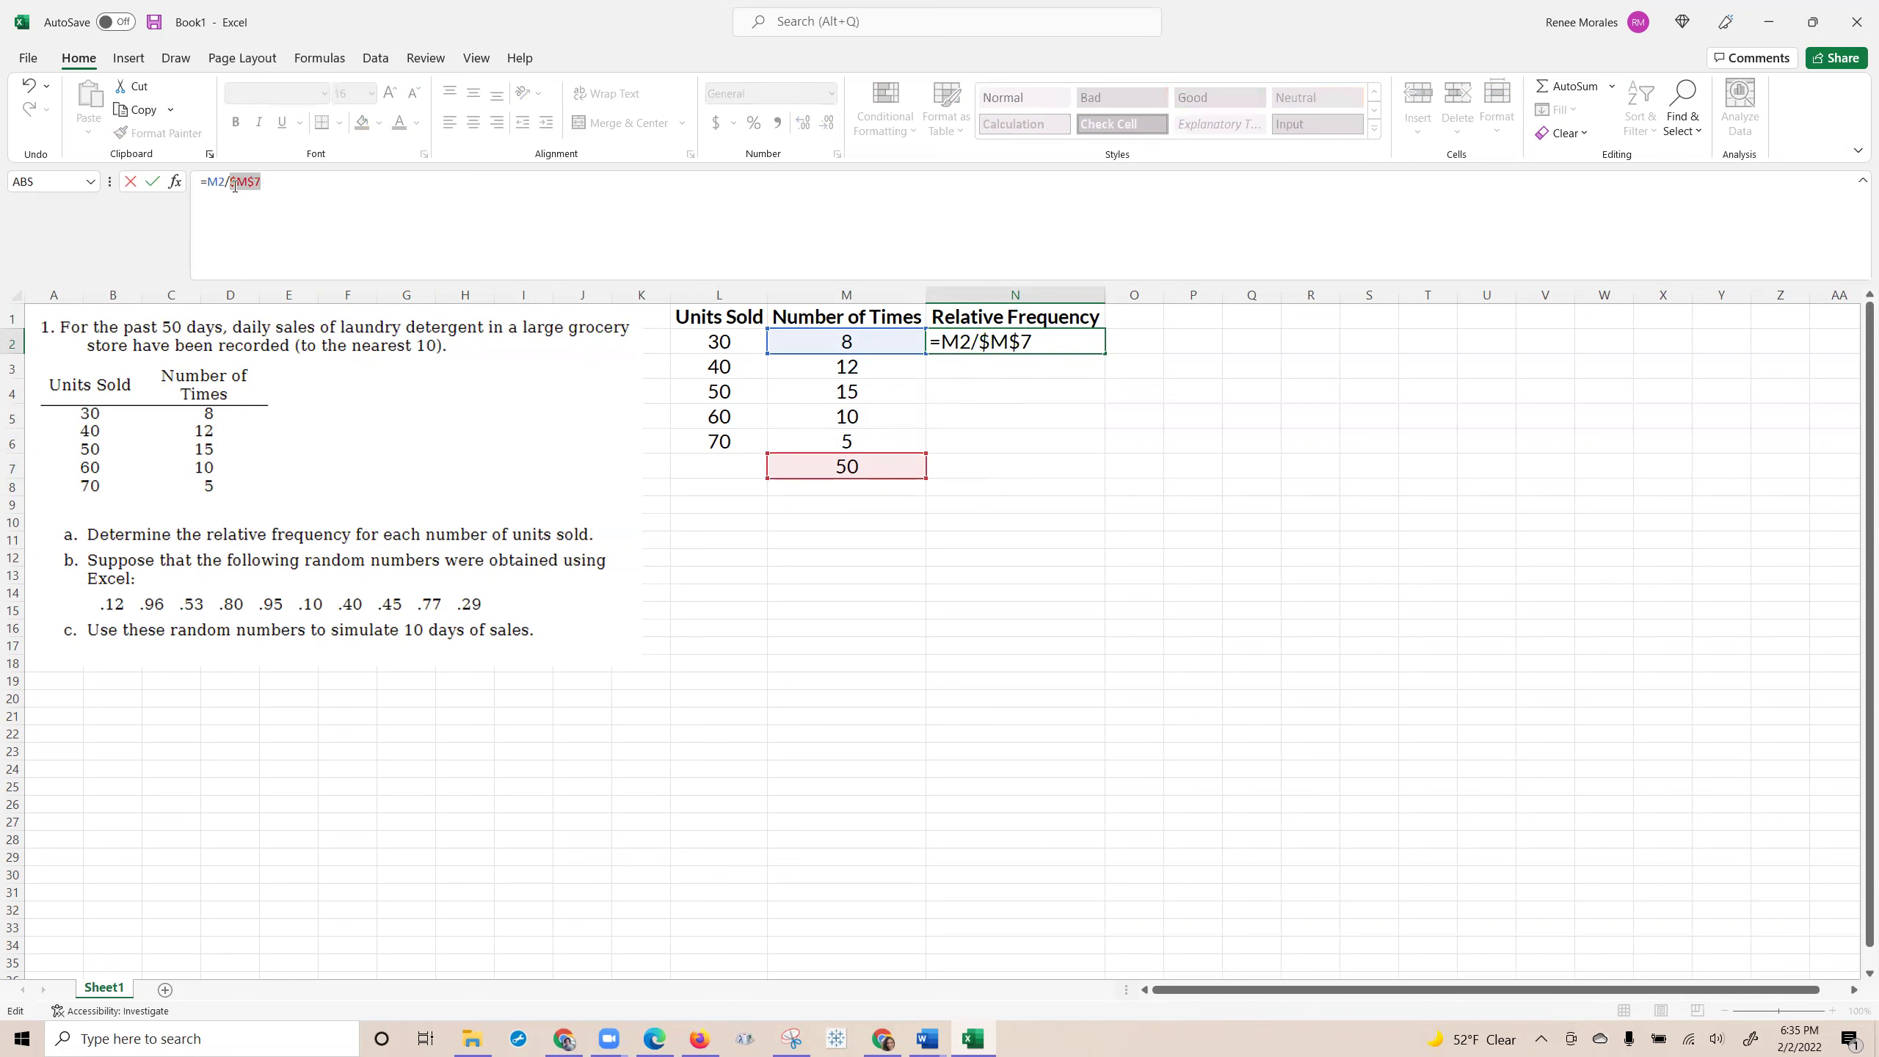
{"action": "key", "text": "Return"}
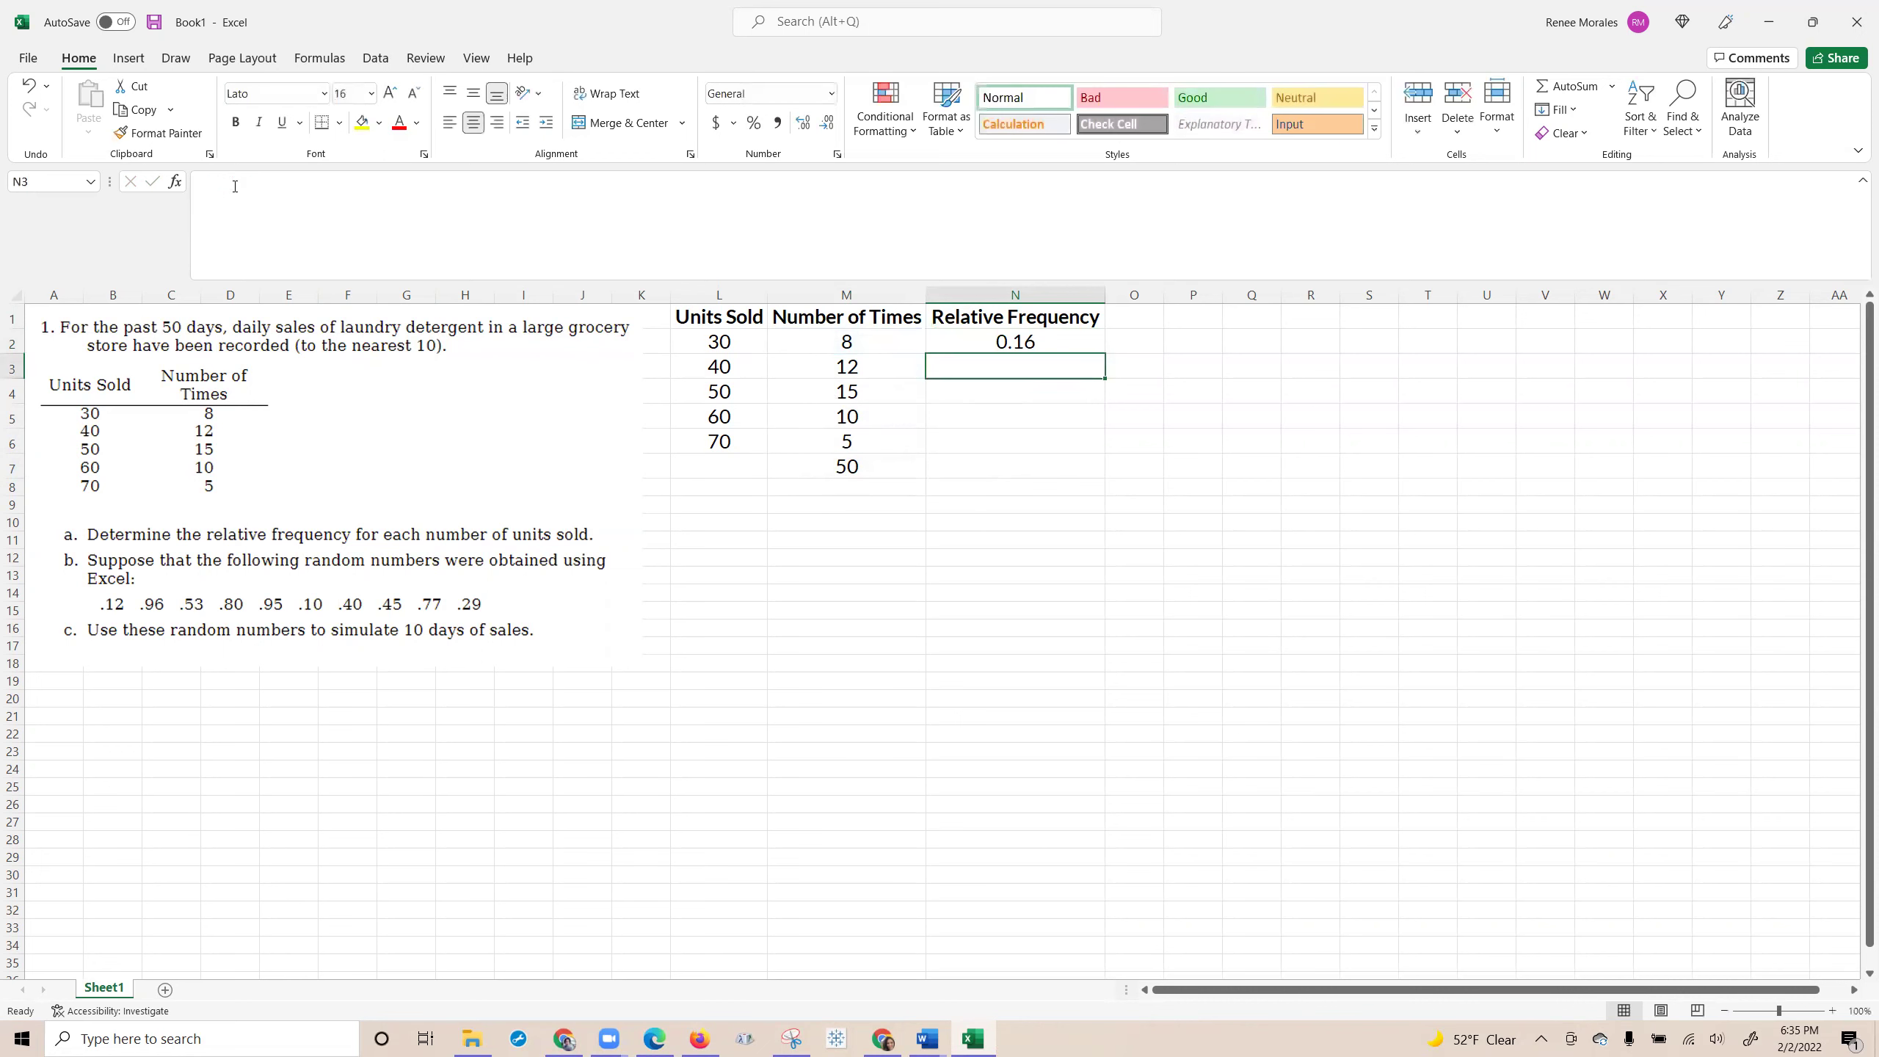
Fill the relative frequency formula from N2 down to N6 and display the values with two decimal places.
{"action": "key", "text": "Up"}
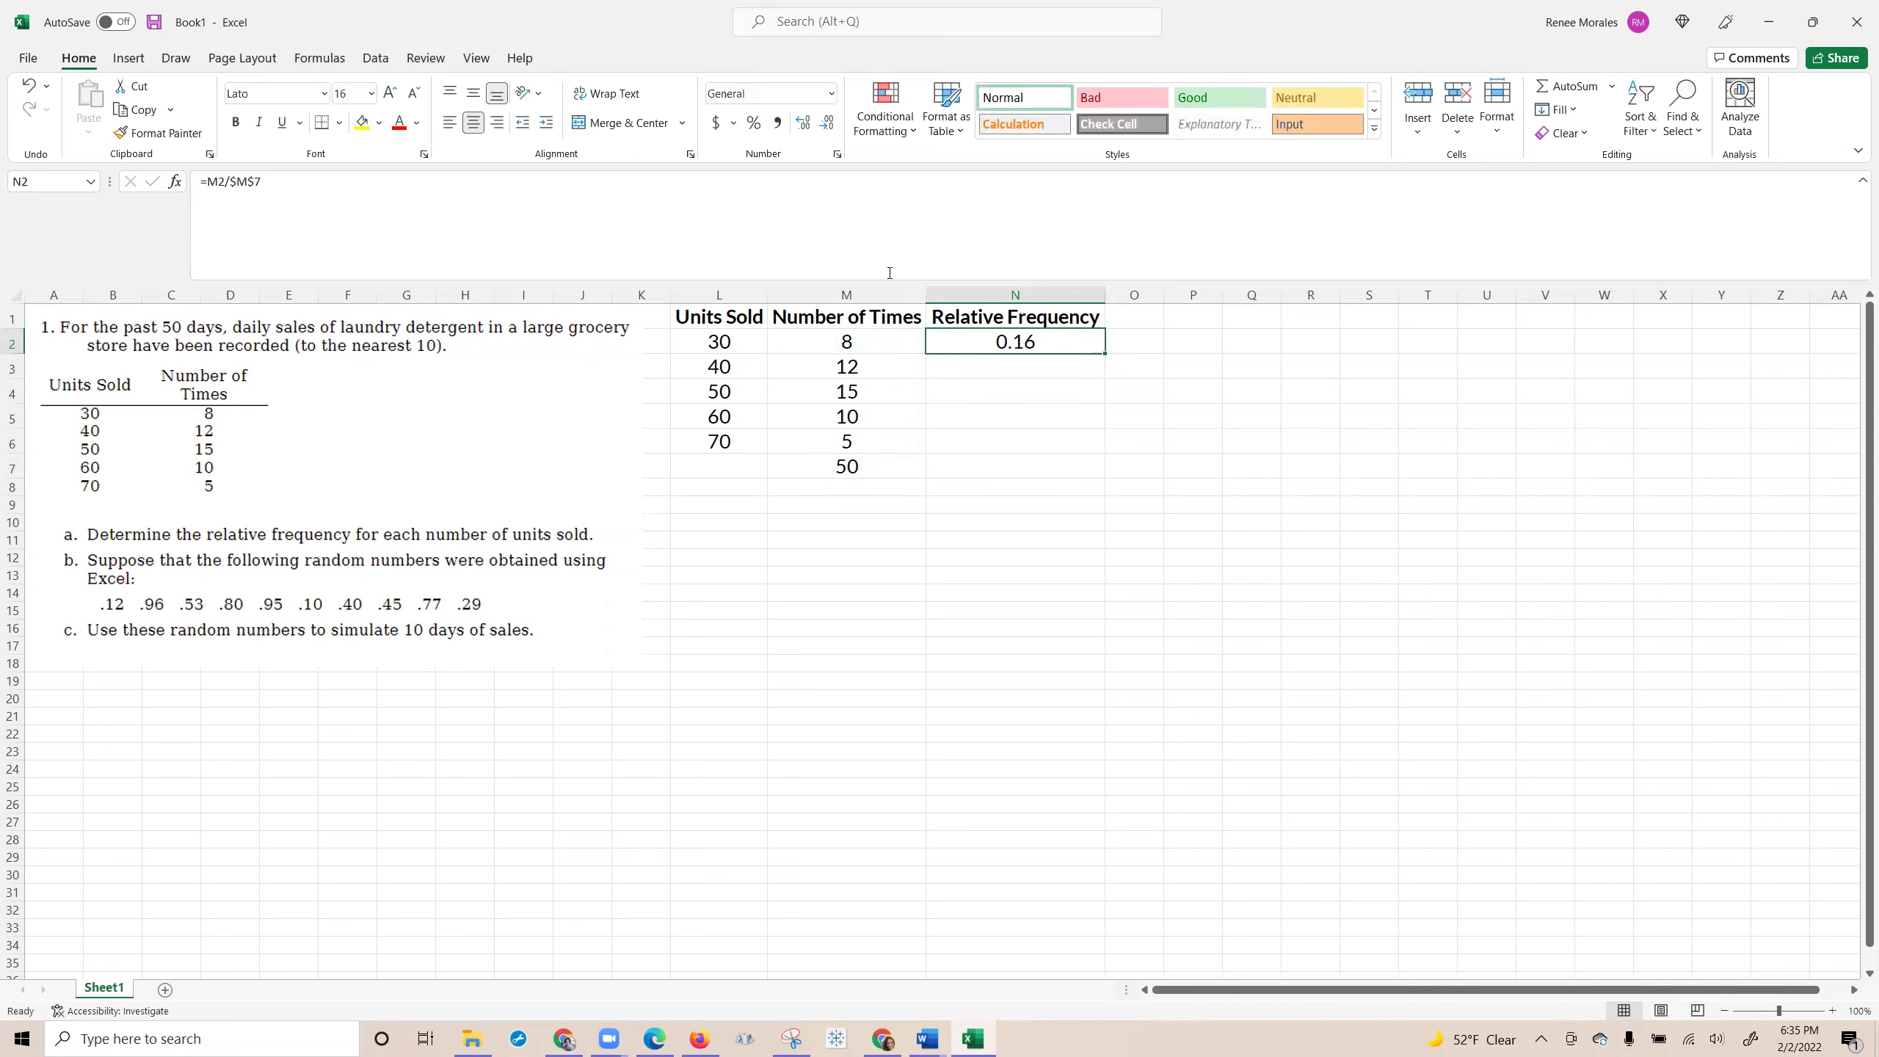
{"action": "double_click", "coordinate": [1105, 353]}
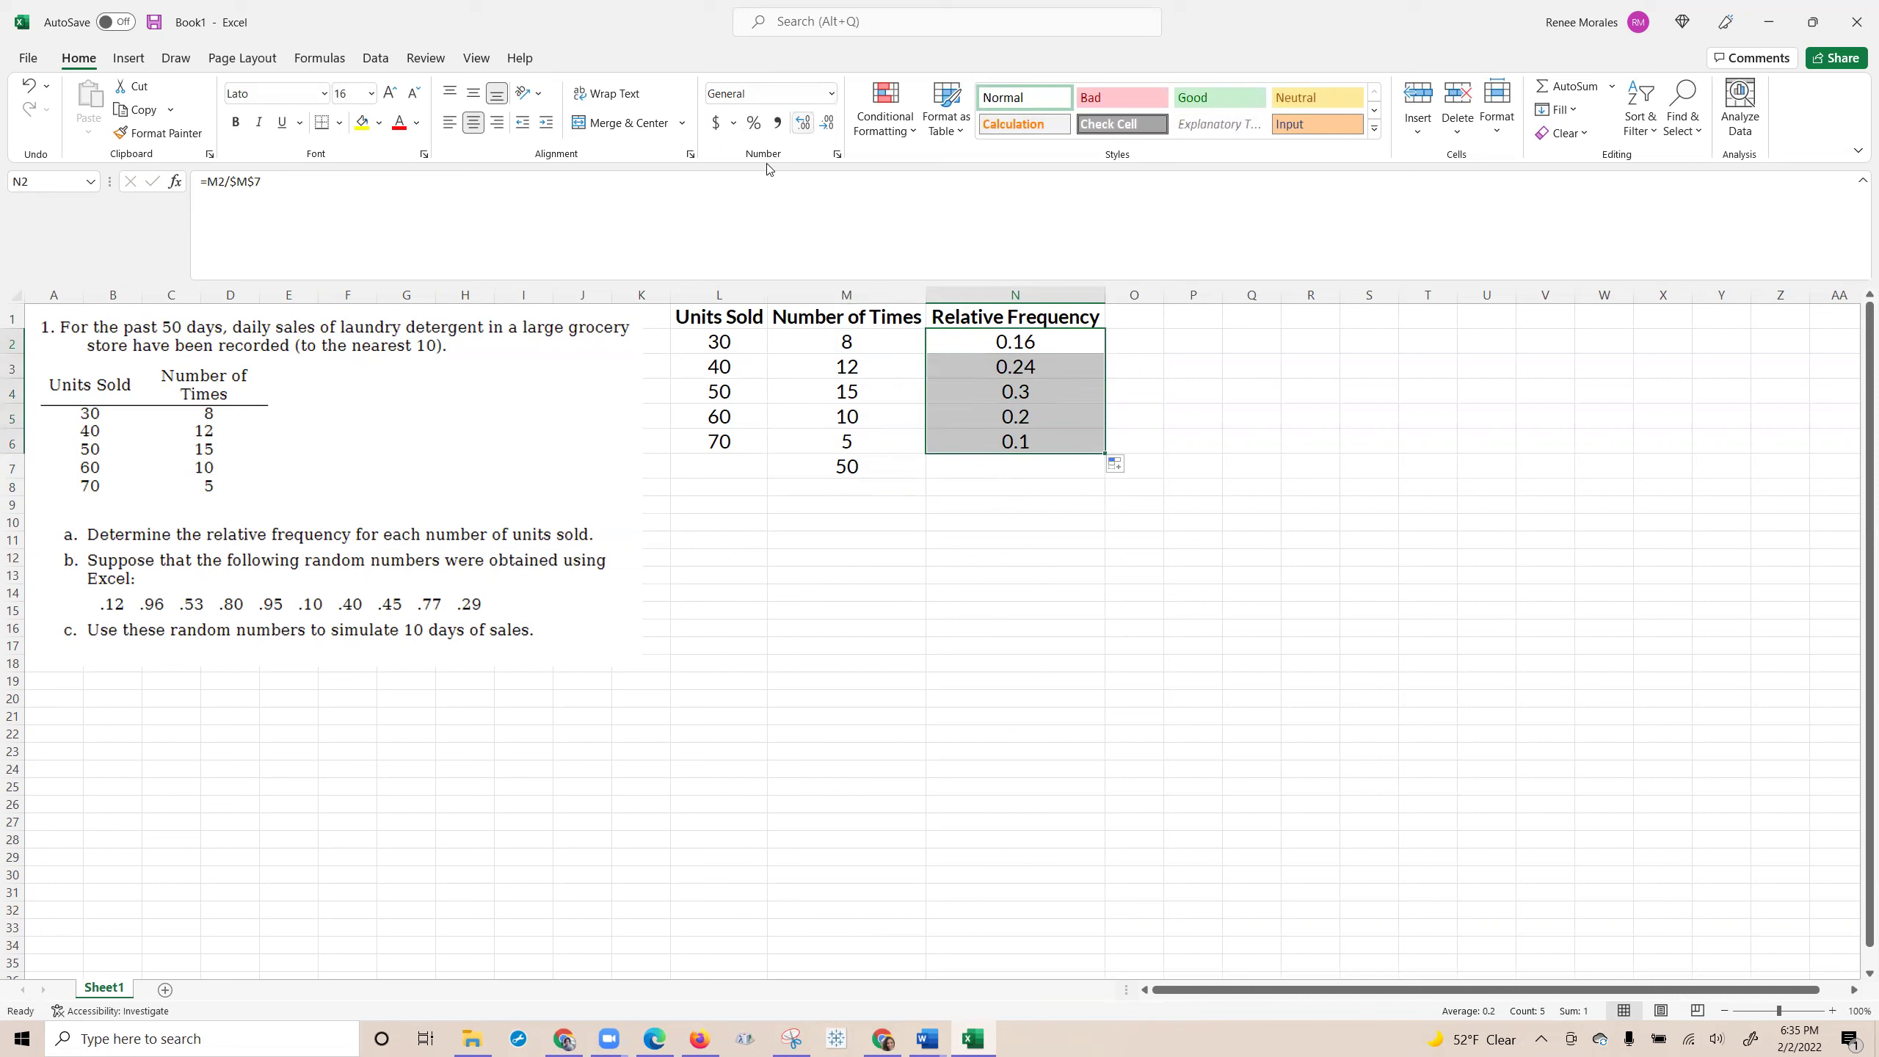
{"action": "left_click", "coordinate": [803, 122]}
{"action": "left_click", "coordinate": [827, 122]}
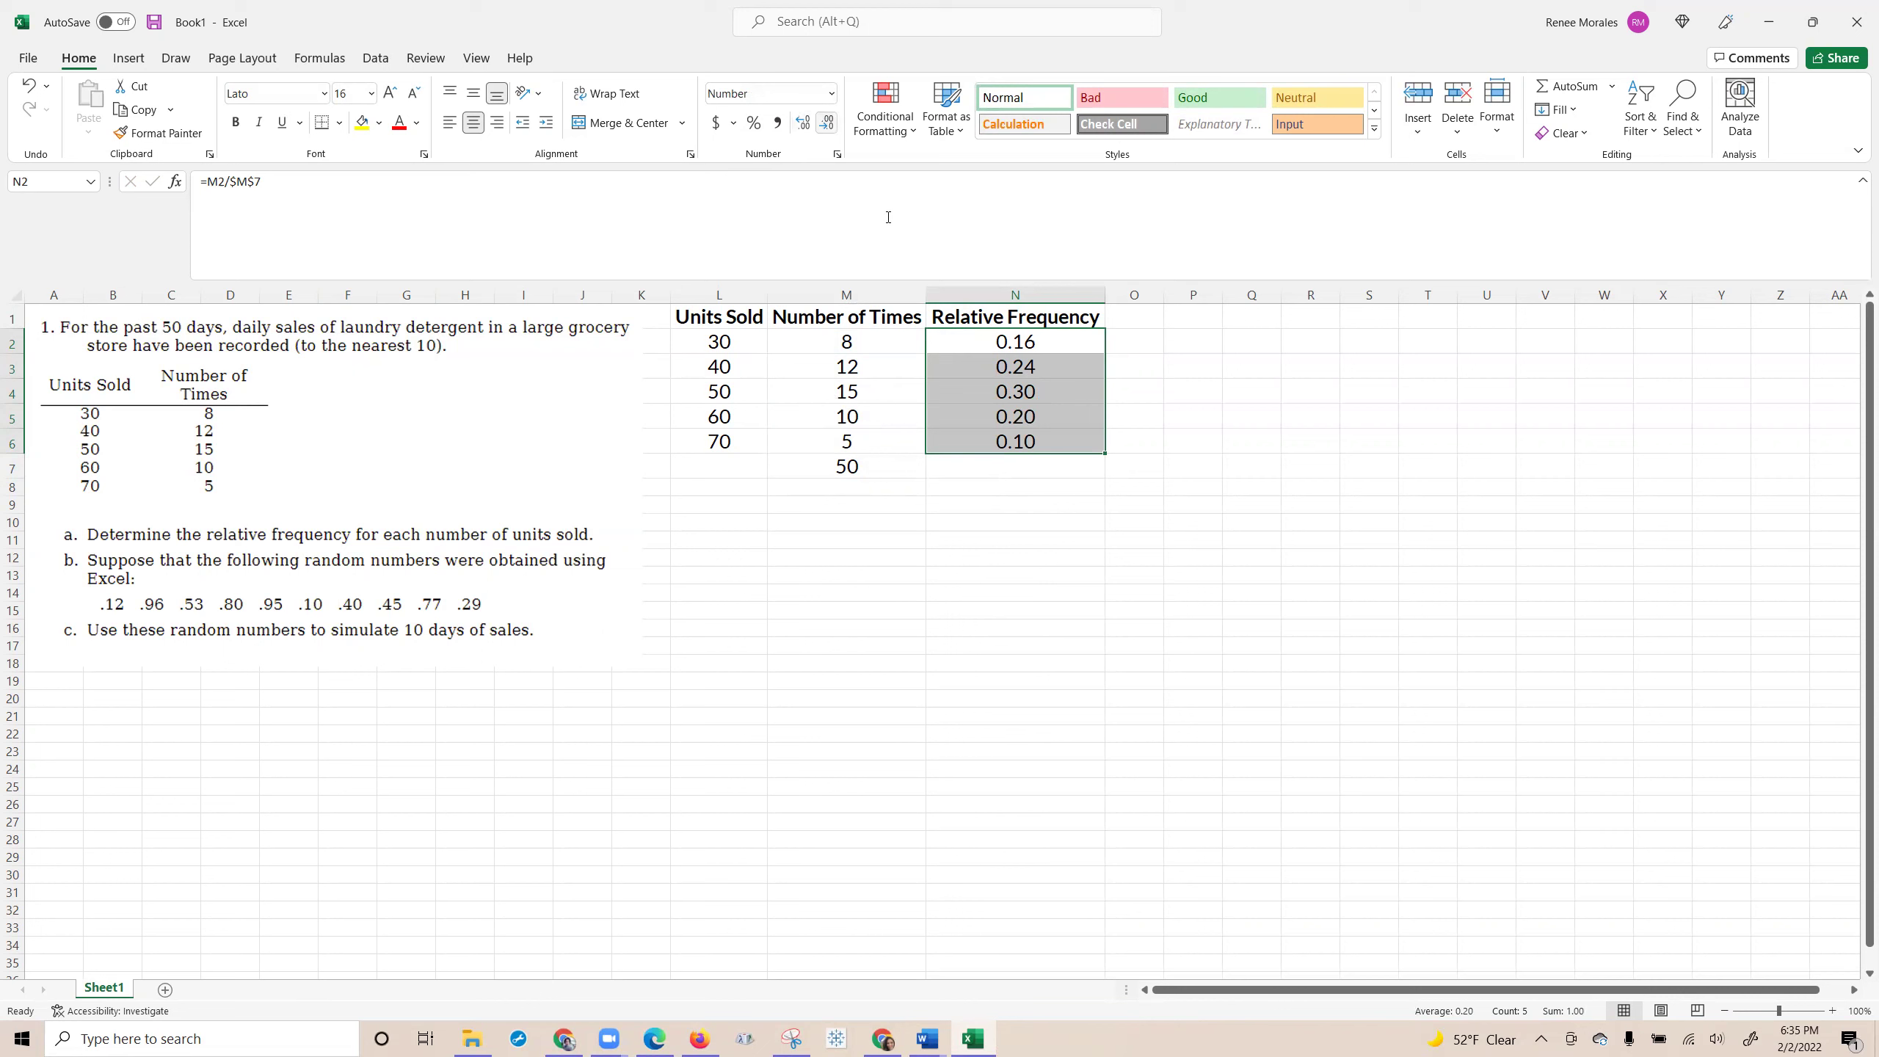
Sum the relative frequencies in cell N7 with the formula =SUM(N2:N6).
{"action": "left_click", "coordinate": [1021, 471]}
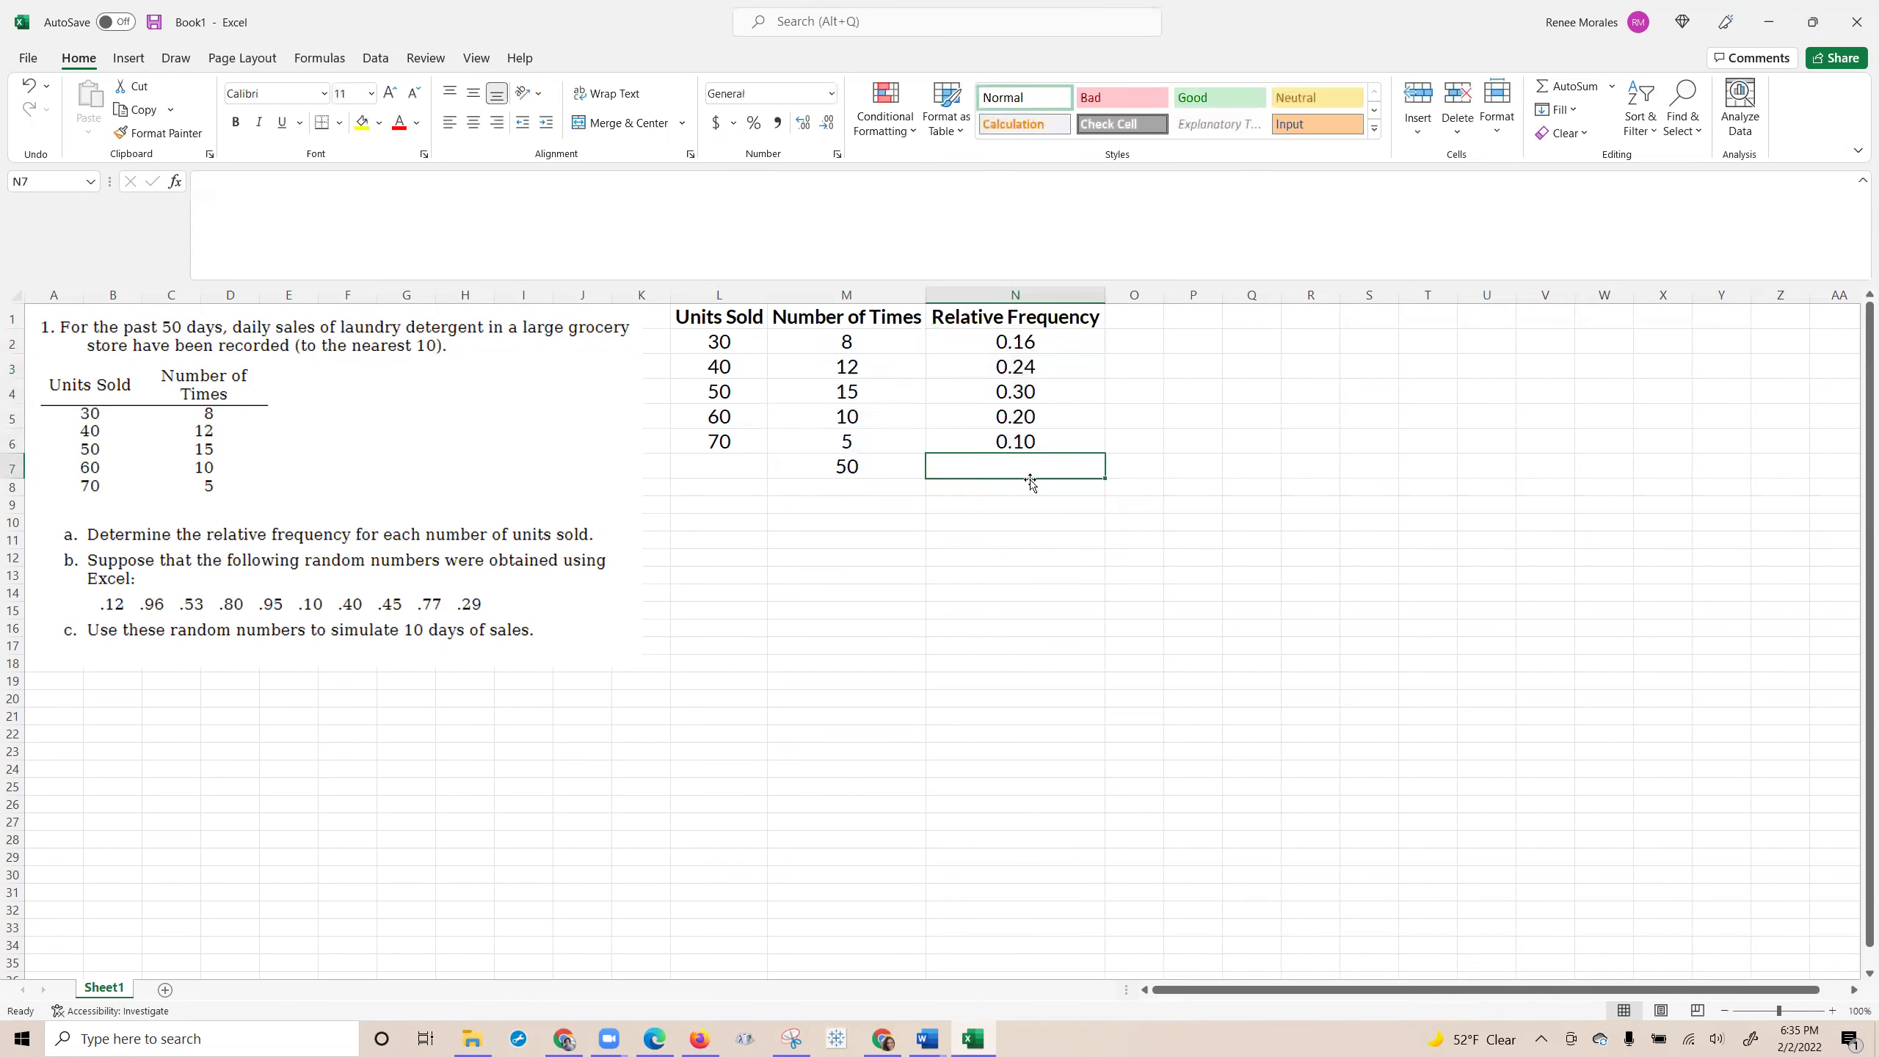
{"action": "type", "text": "="}
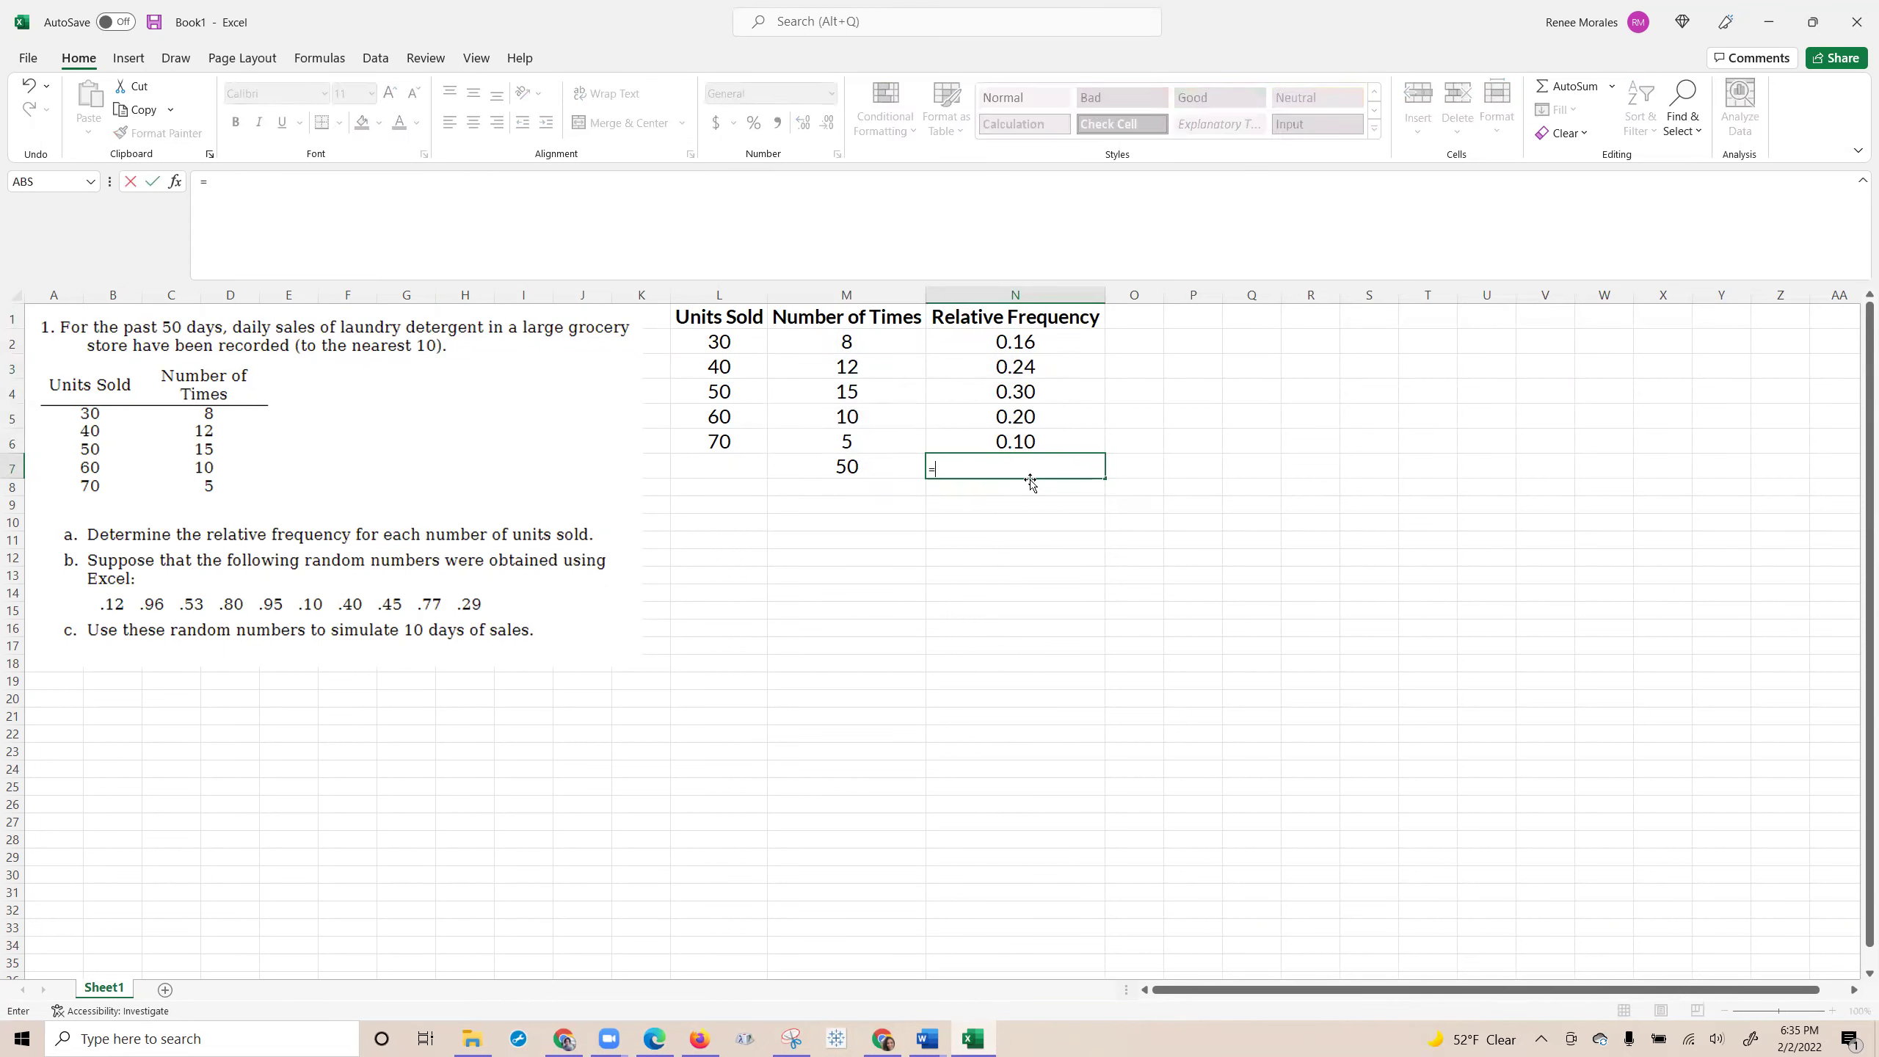
{"action": "type", "text": "sum("}
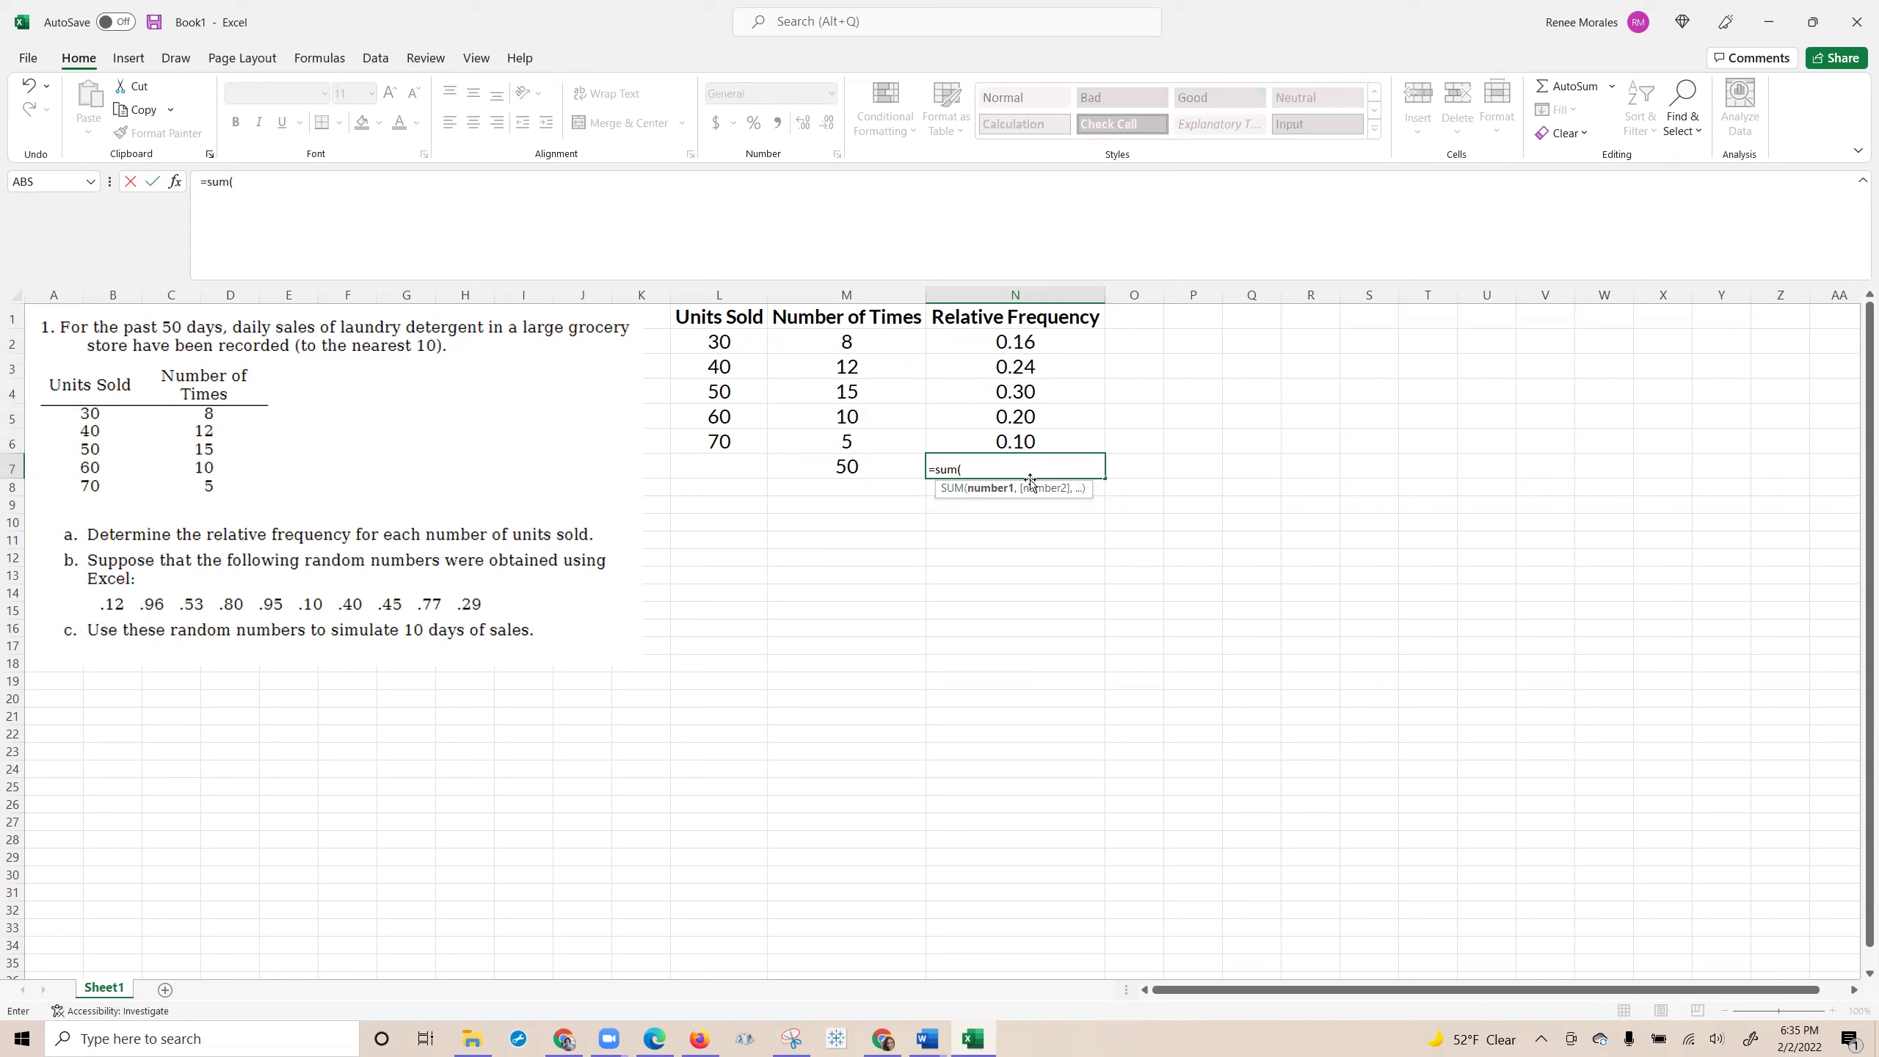
{"action": "key", "text": "Up"}
{"action": "key", "text": "shift+Up"}
{"action": "key", "text": "shift+Up"}
{"action": "key", "text": "shift+Up"}
{"action": "key", "text": "shift+Up"}
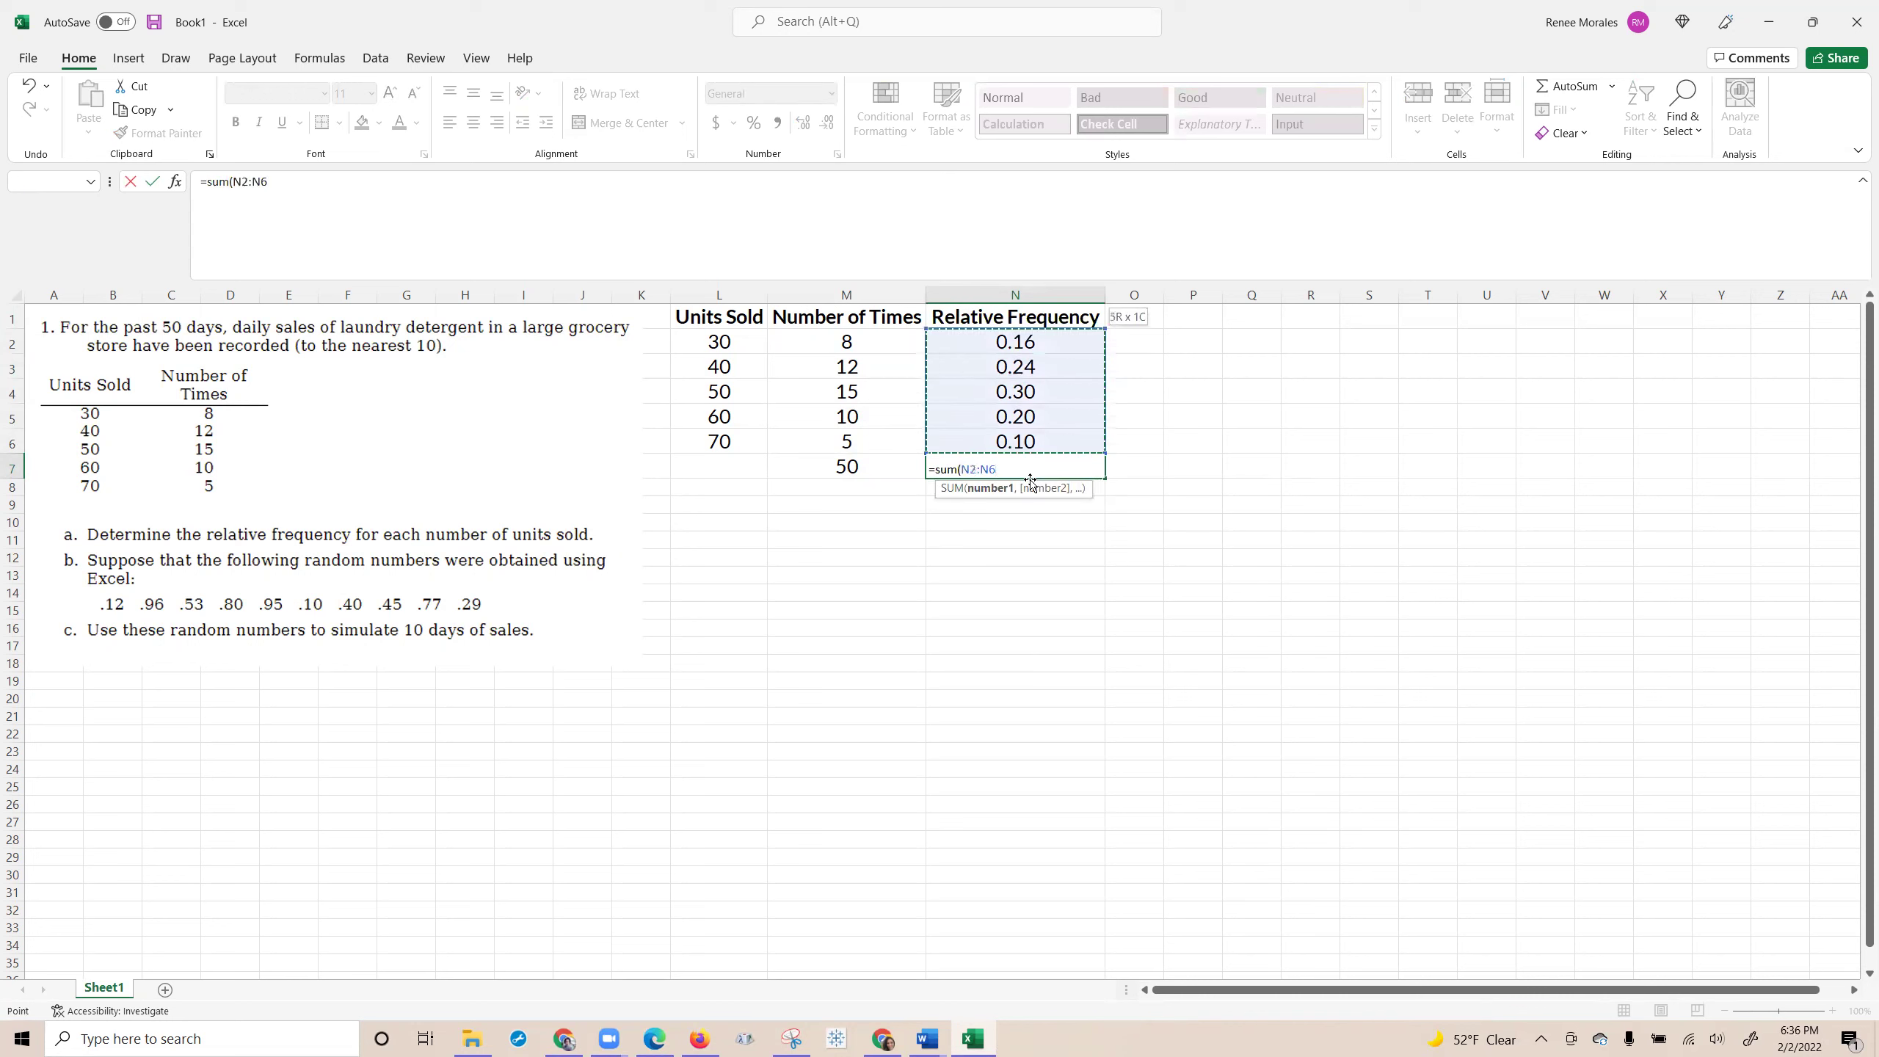
{"action": "type", "text": ")"}
{"action": "key", "text": "Return"}
{"action": "key", "text": "Up"}
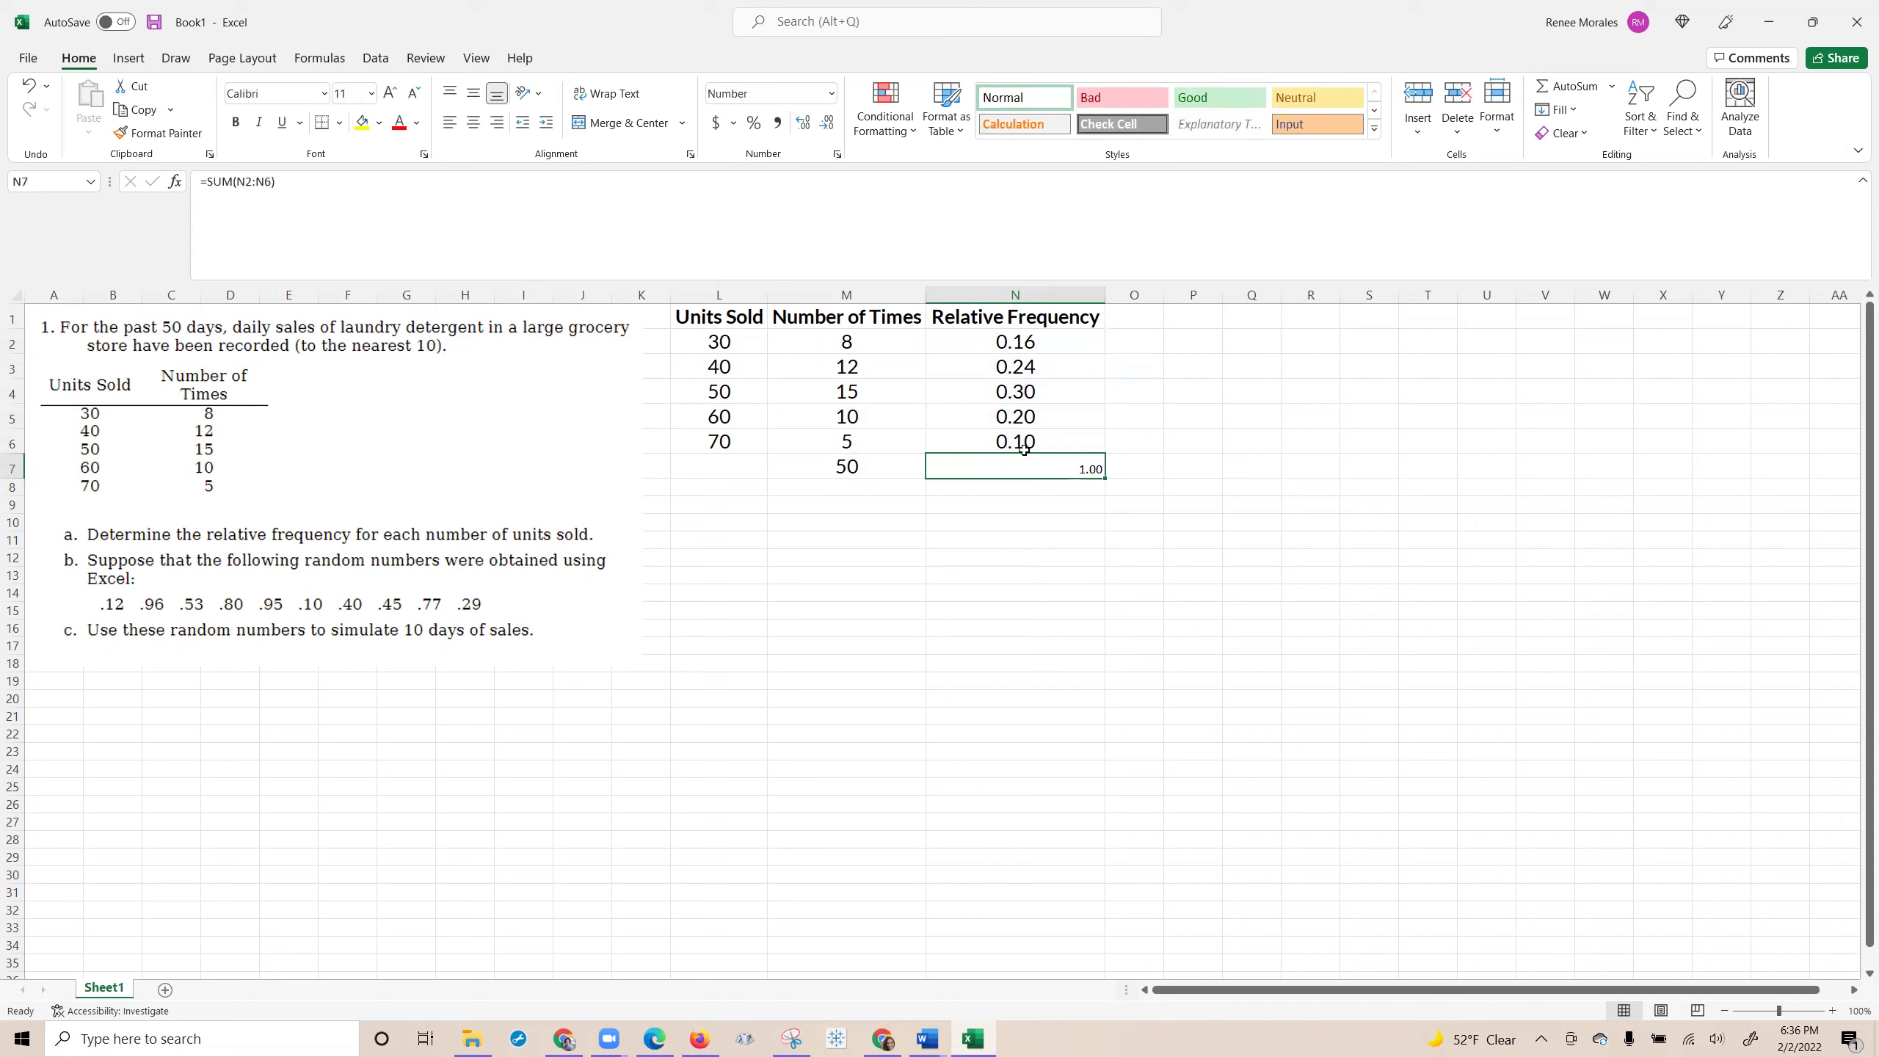
Copy the cell formatting of N6 onto the relative frequency total in N7.
{"action": "left_click", "coordinate": [1014, 437]}
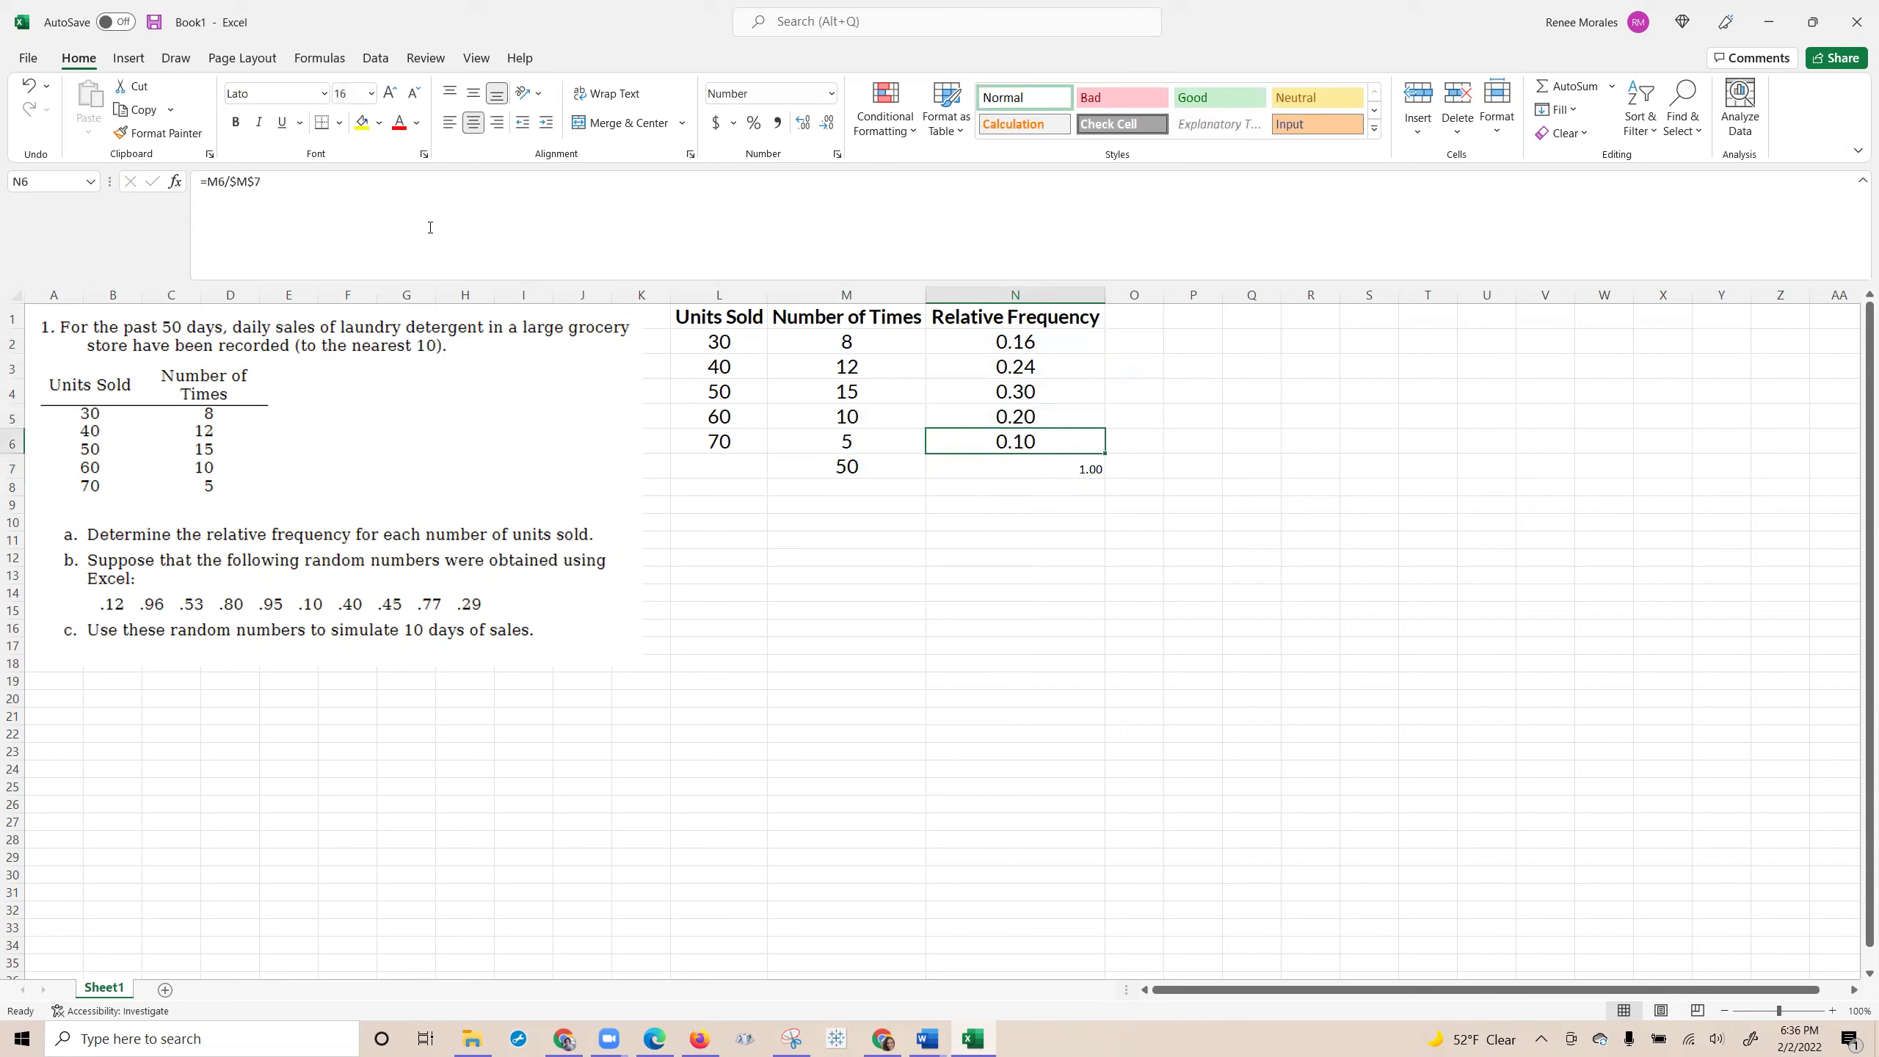
{"action": "left_click", "coordinate": [200, 141]}
{"action": "left_click", "coordinate": [974, 468]}
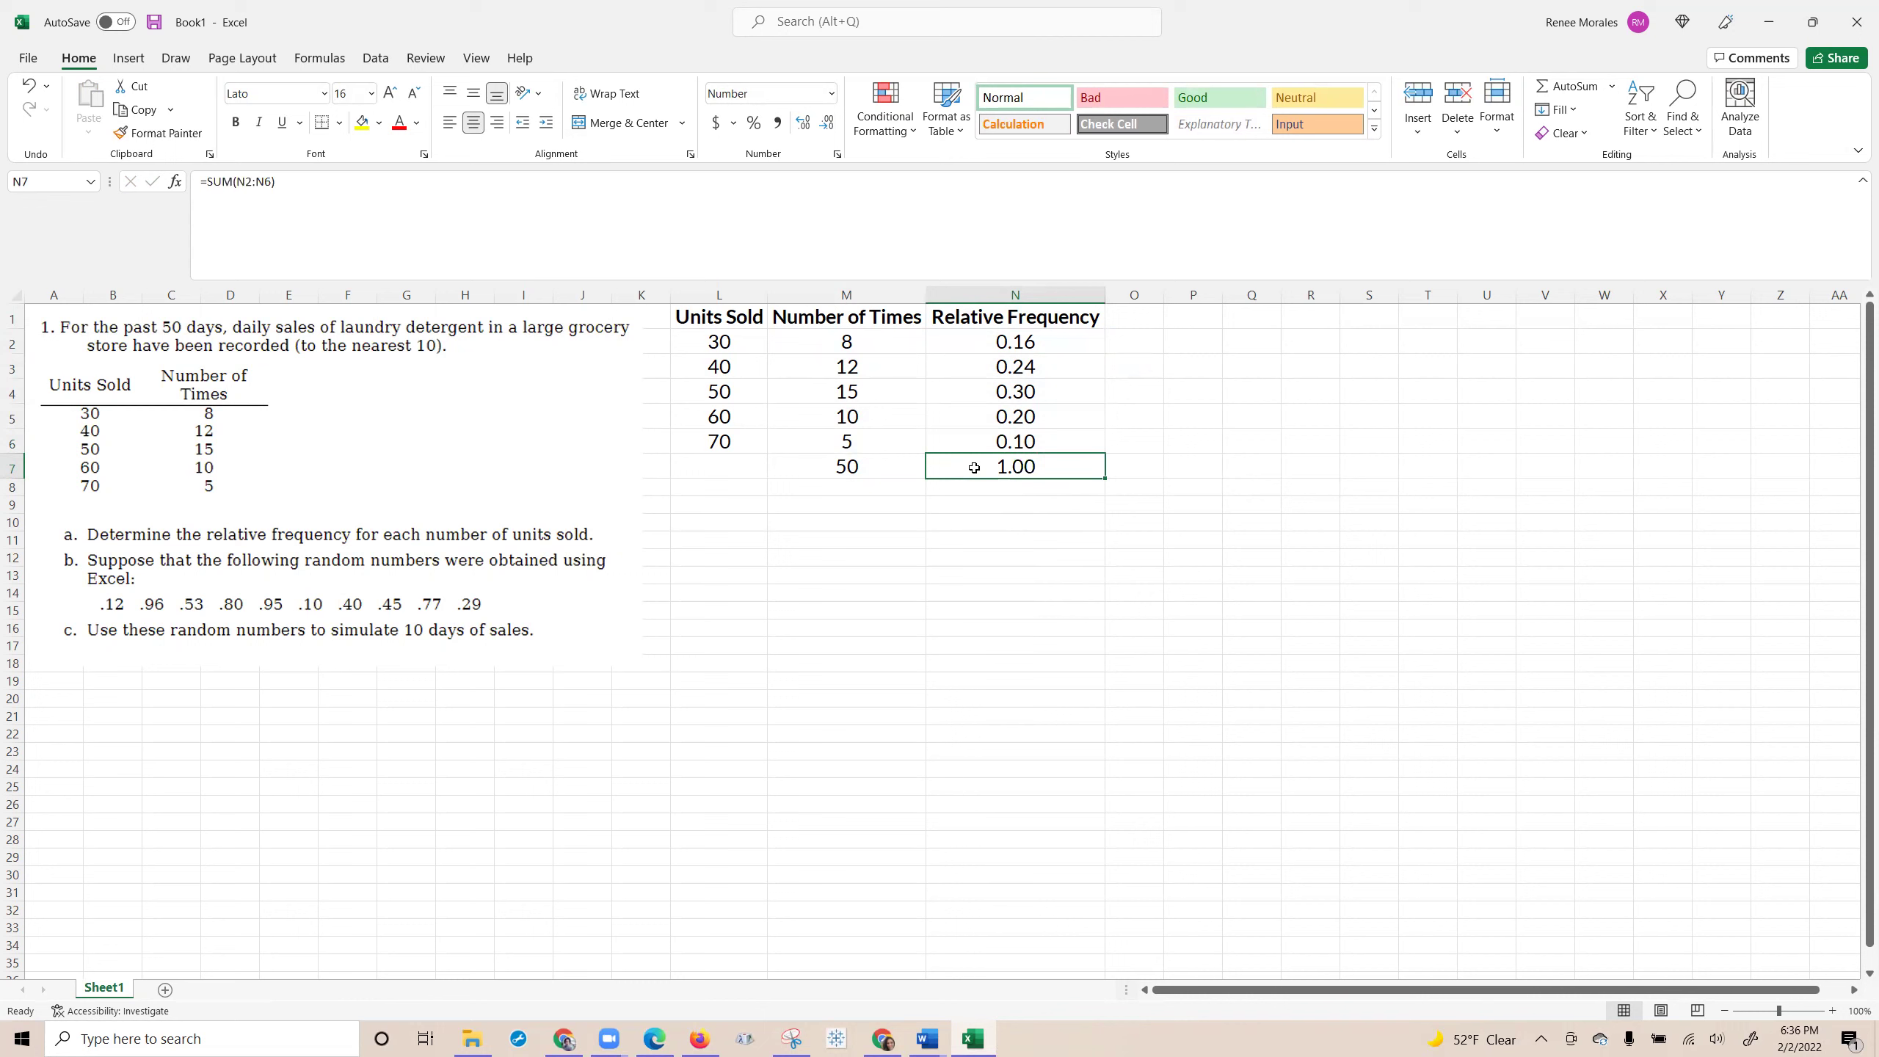
{"action": "key", "text": "Up"}
{"action": "key", "text": "Up"}
{"action": "key", "text": "Up"}
{"action": "key", "text": "Up"}
{"action": "key", "text": "Up"}
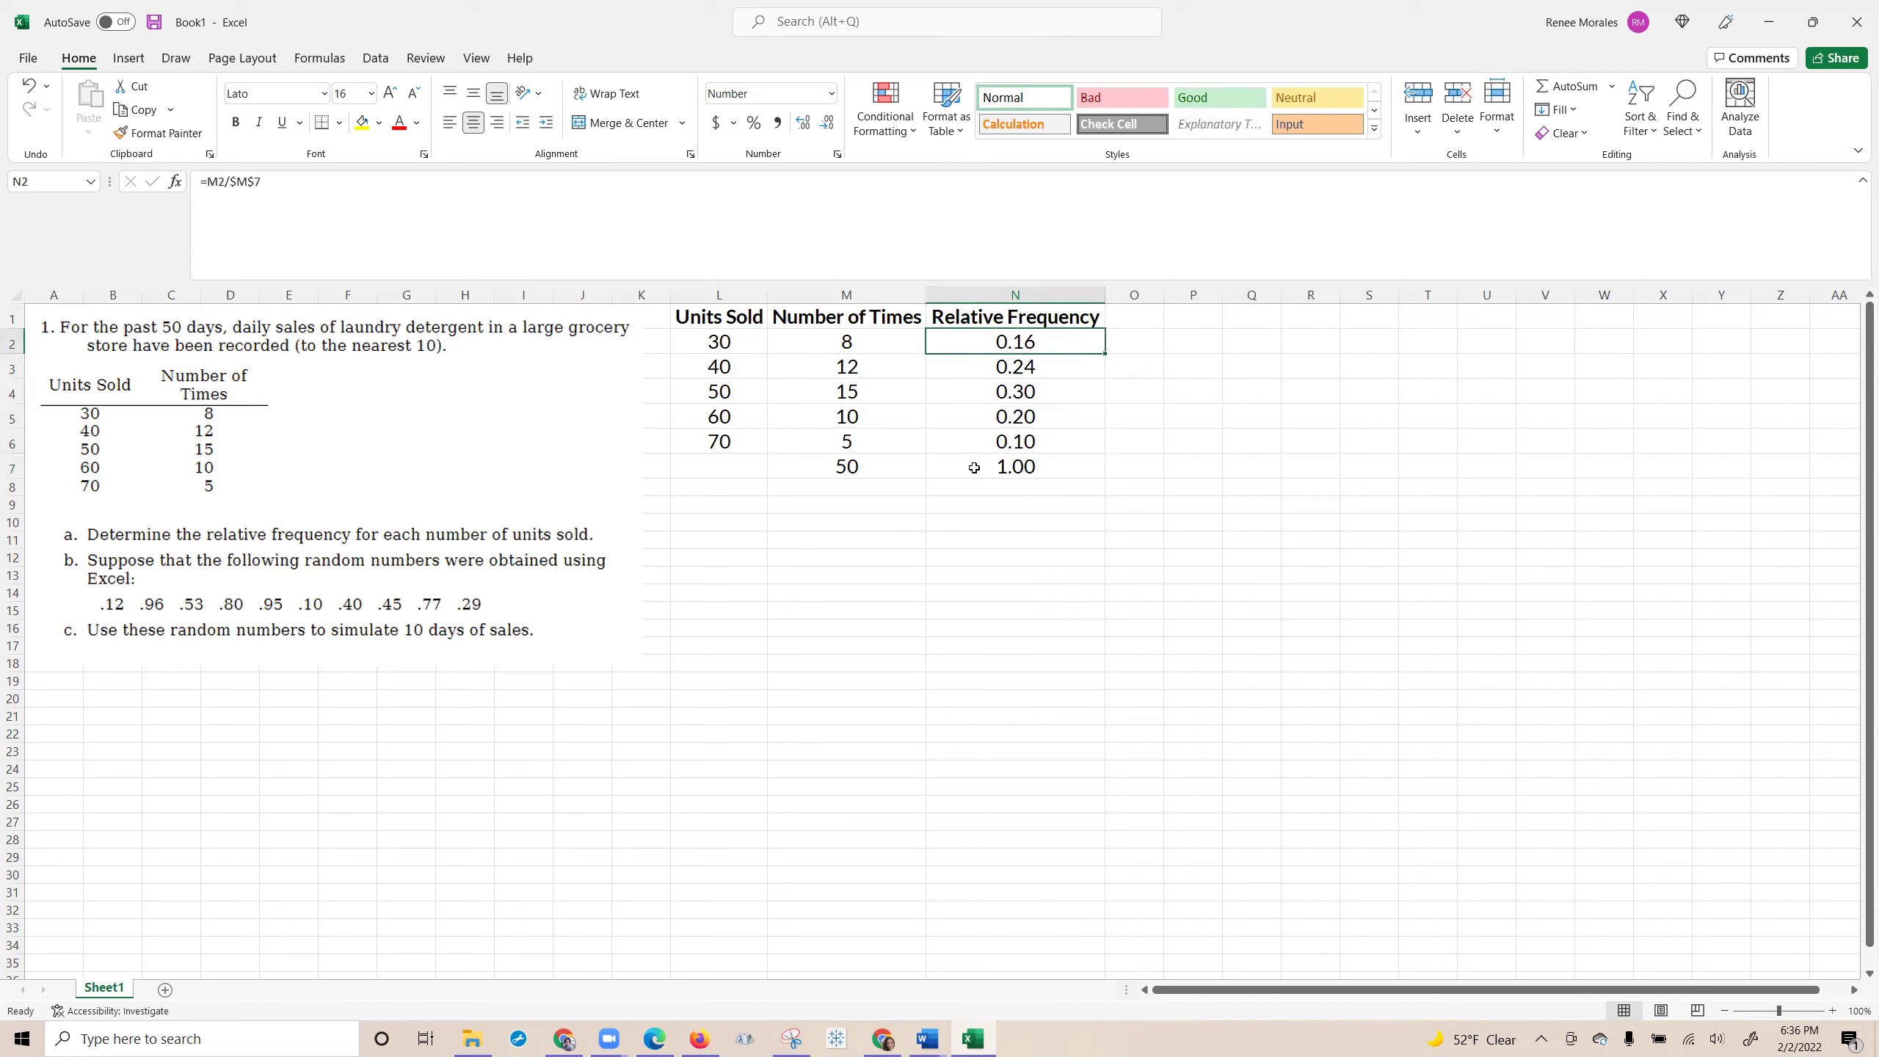
{"action": "key", "text": "Up"}
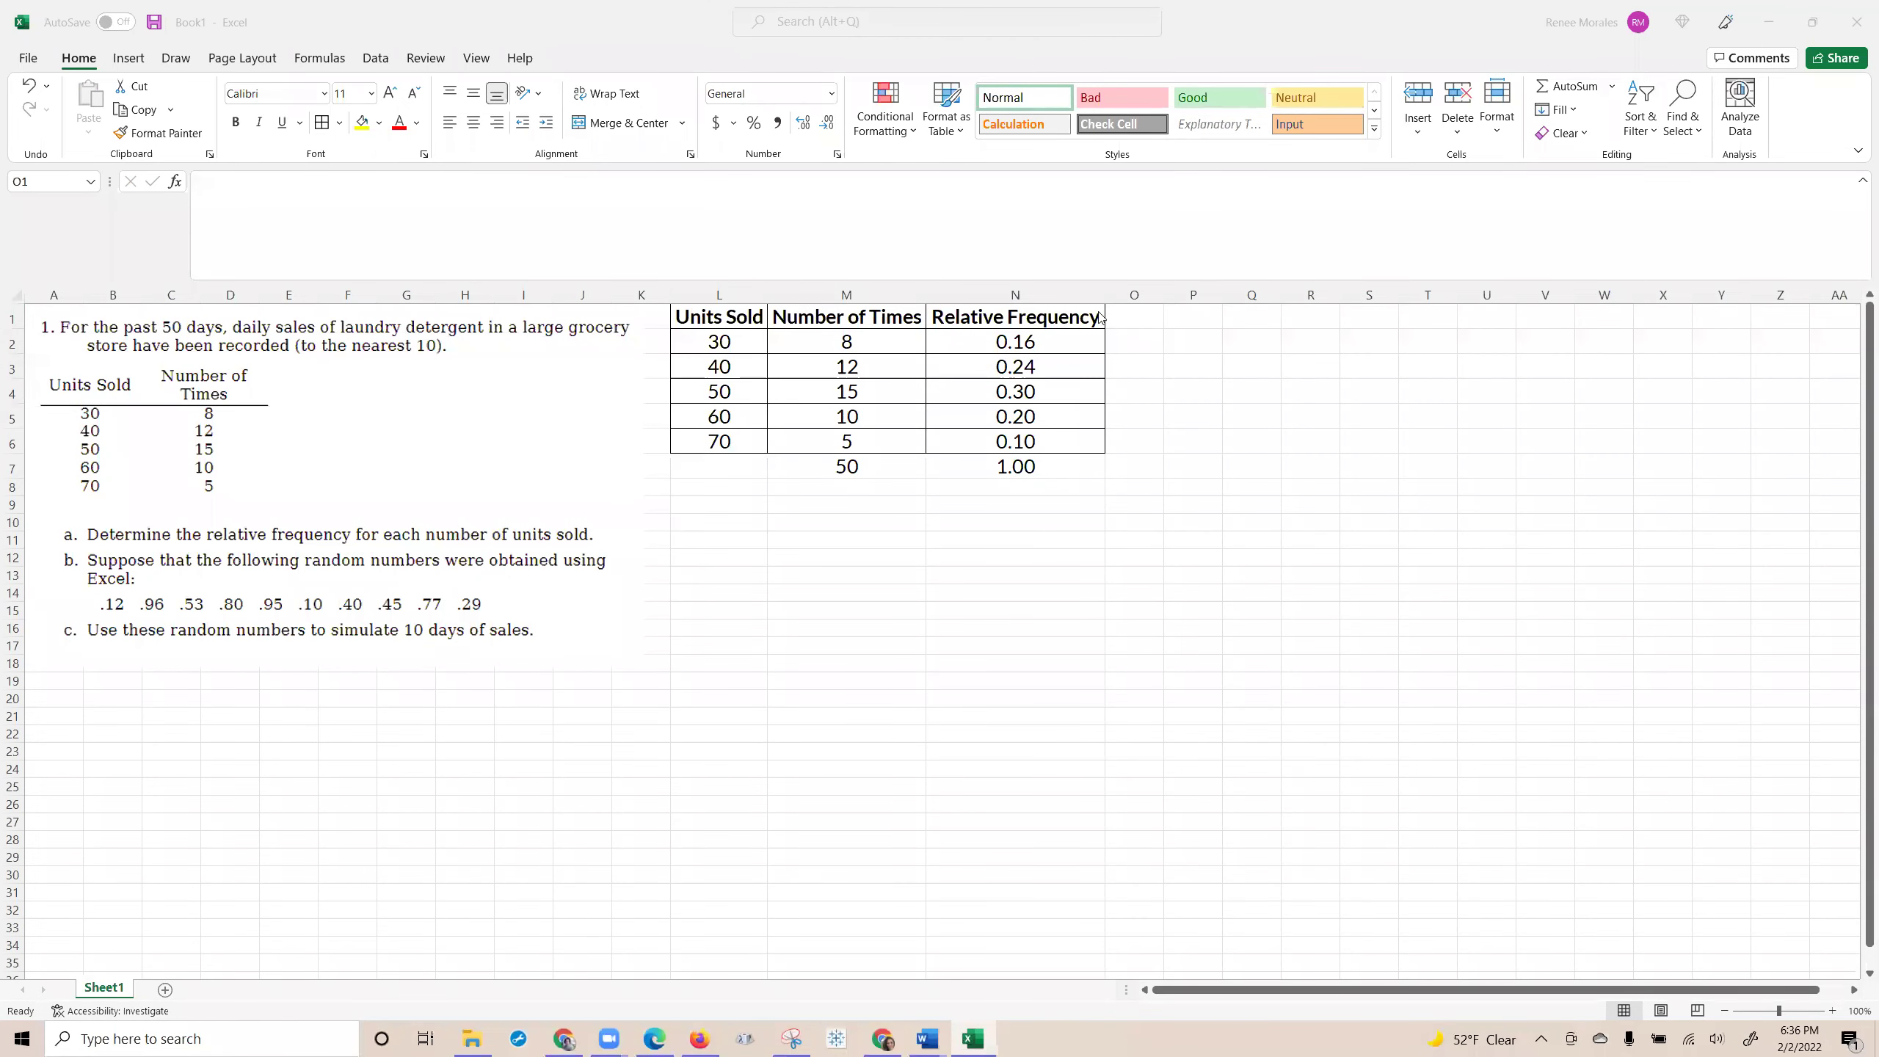
Copy the Relative Frequency header from N1 into O1 and autofit the width of column O.
{"action": "left_click", "coordinate": [1053, 311]}
{"action": "key", "text": "ctrl+c"}
{"action": "key", "text": "Right"}
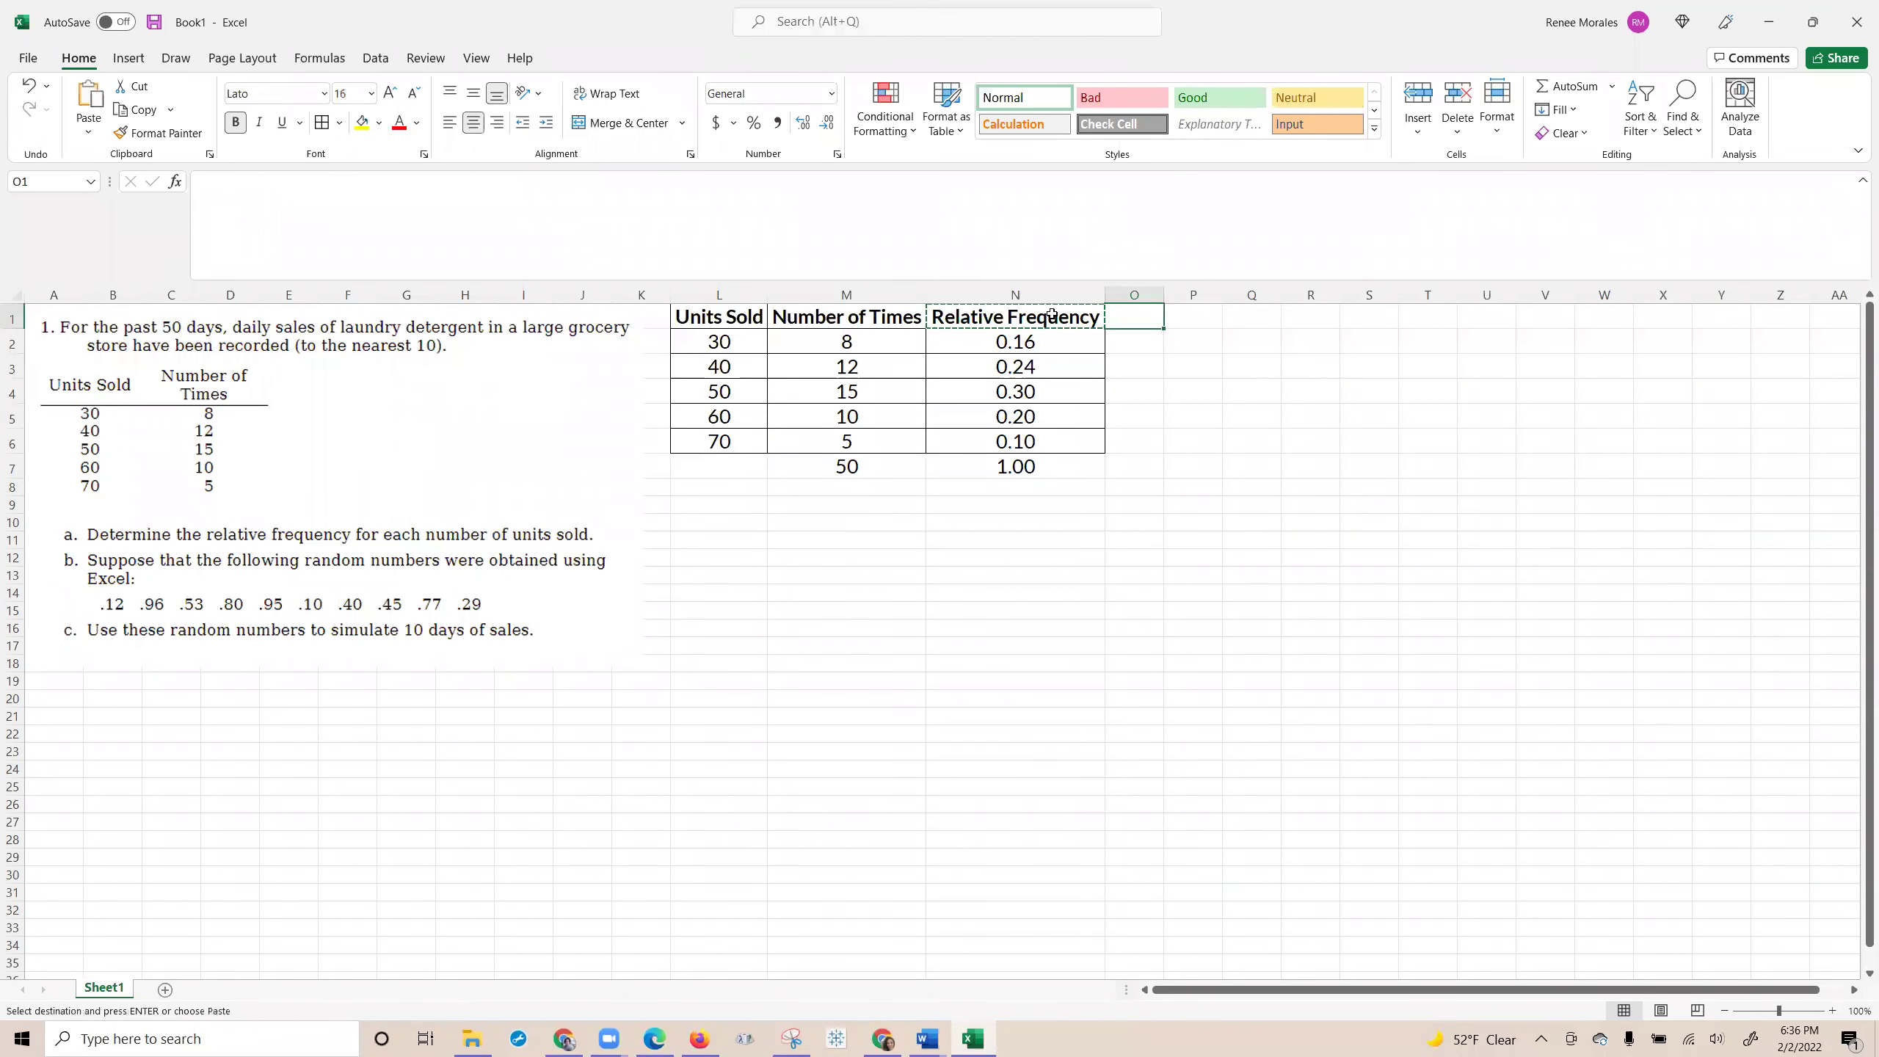
{"action": "key", "text": "ctrl+v"}
{"action": "key", "text": "Escape"}
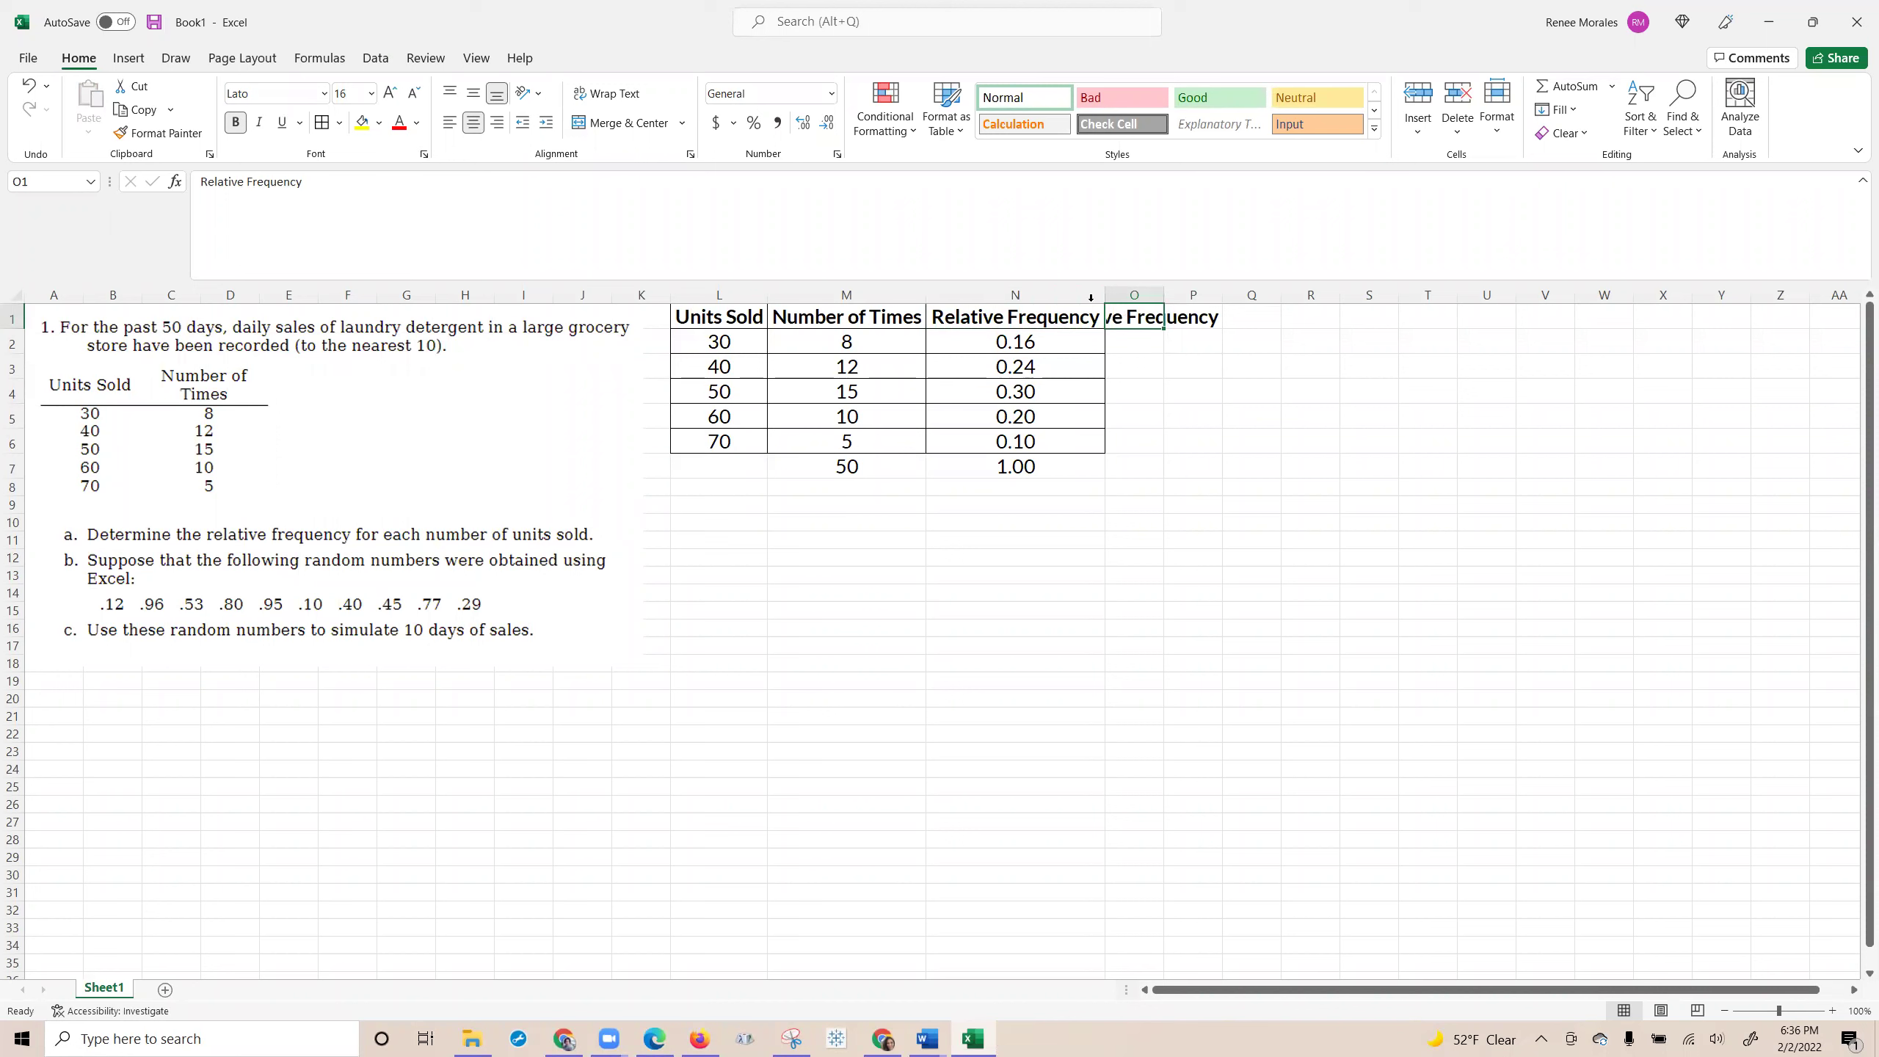
{"action": "double_click", "coordinate": [1159, 288]}
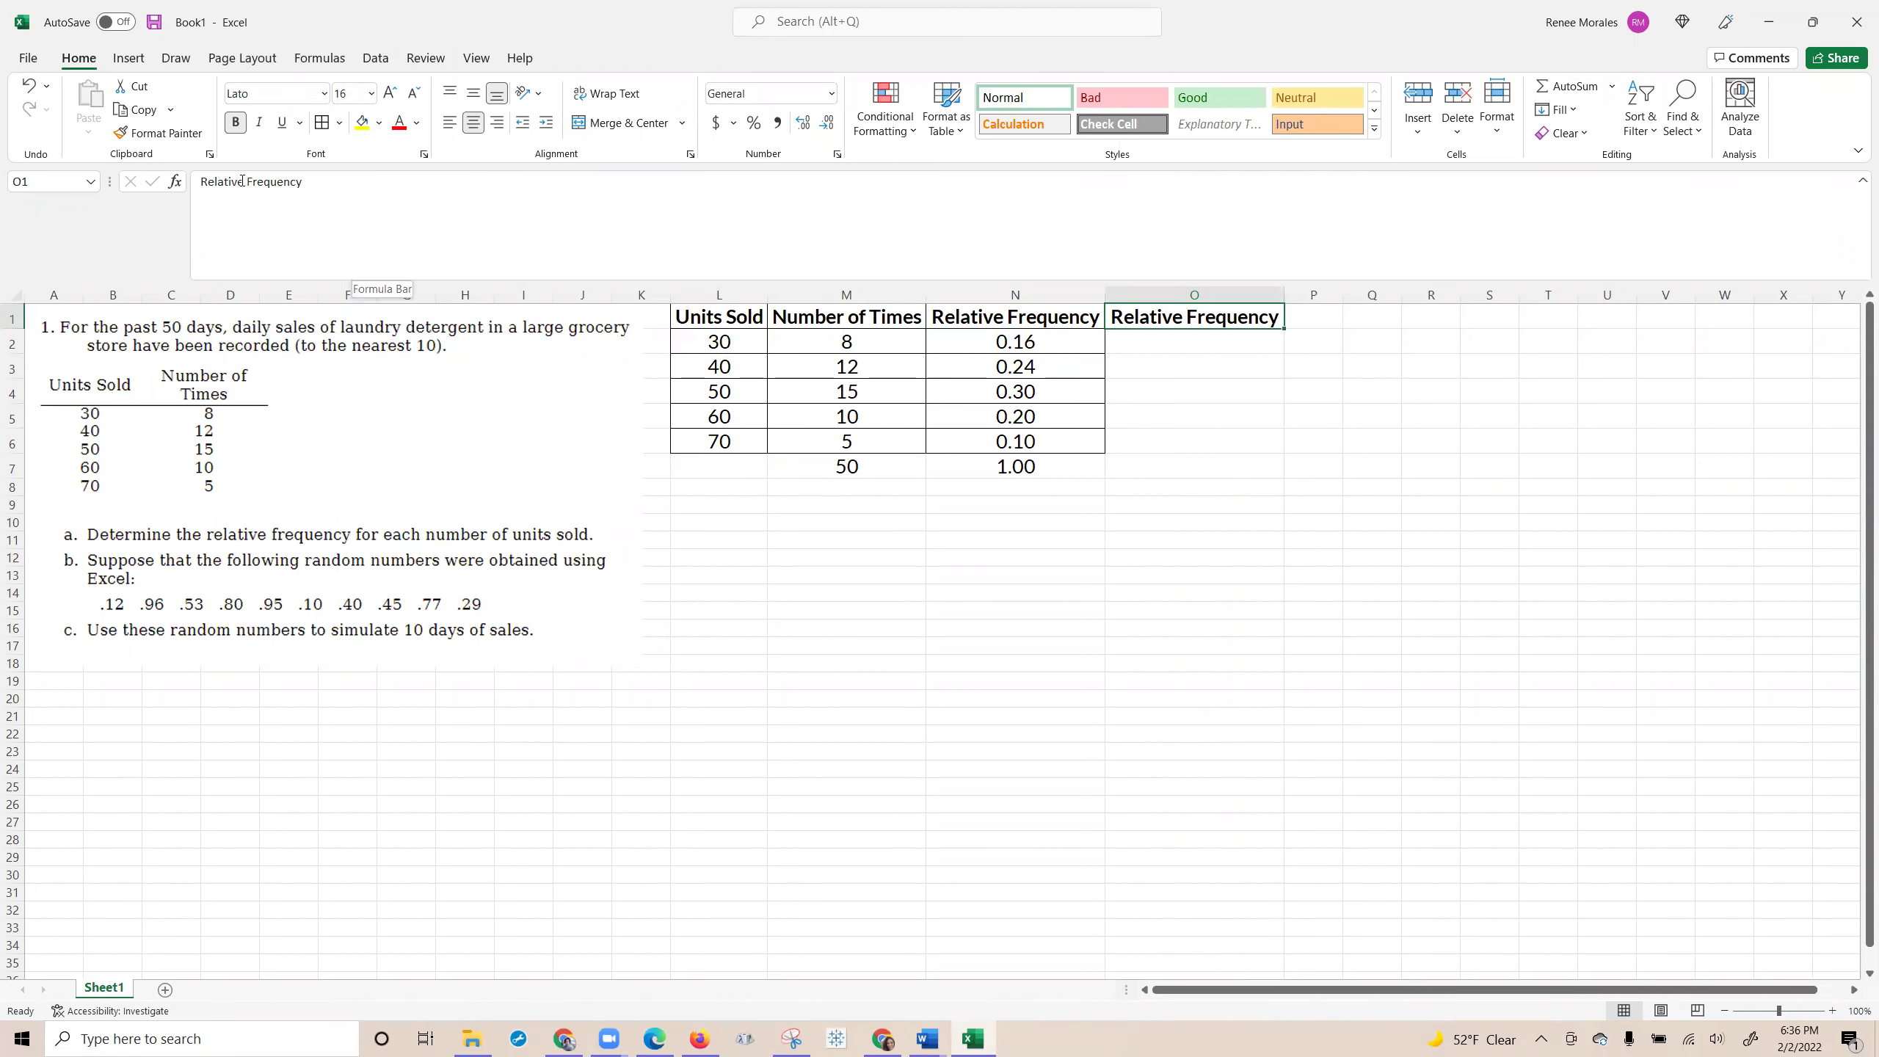
Change the header in O1 to Cumulative Frequency and autofit the width of column O.
{"action": "left_click_drag", "start_coordinate": [249, 180], "coordinate": [176, 184]}
{"action": "type", "text": "Cumulativ"}
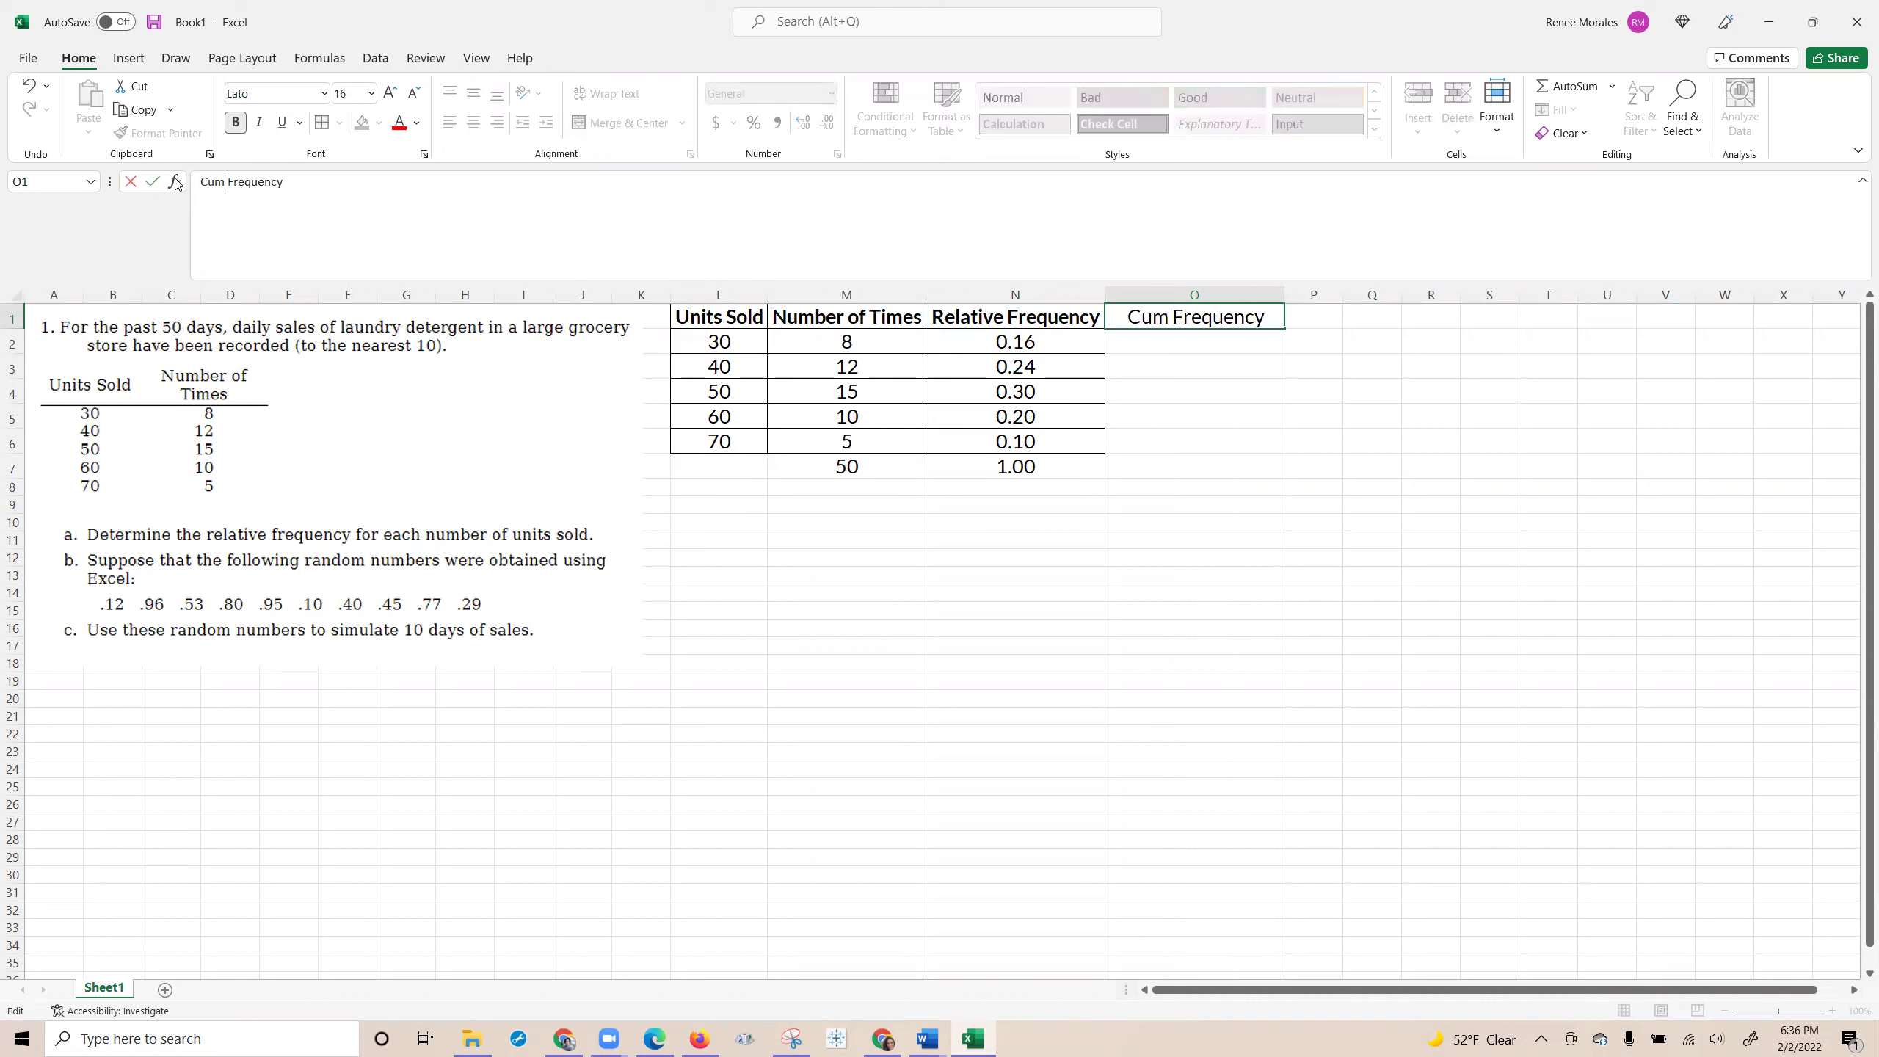
{"action": "type", "text": "e"}
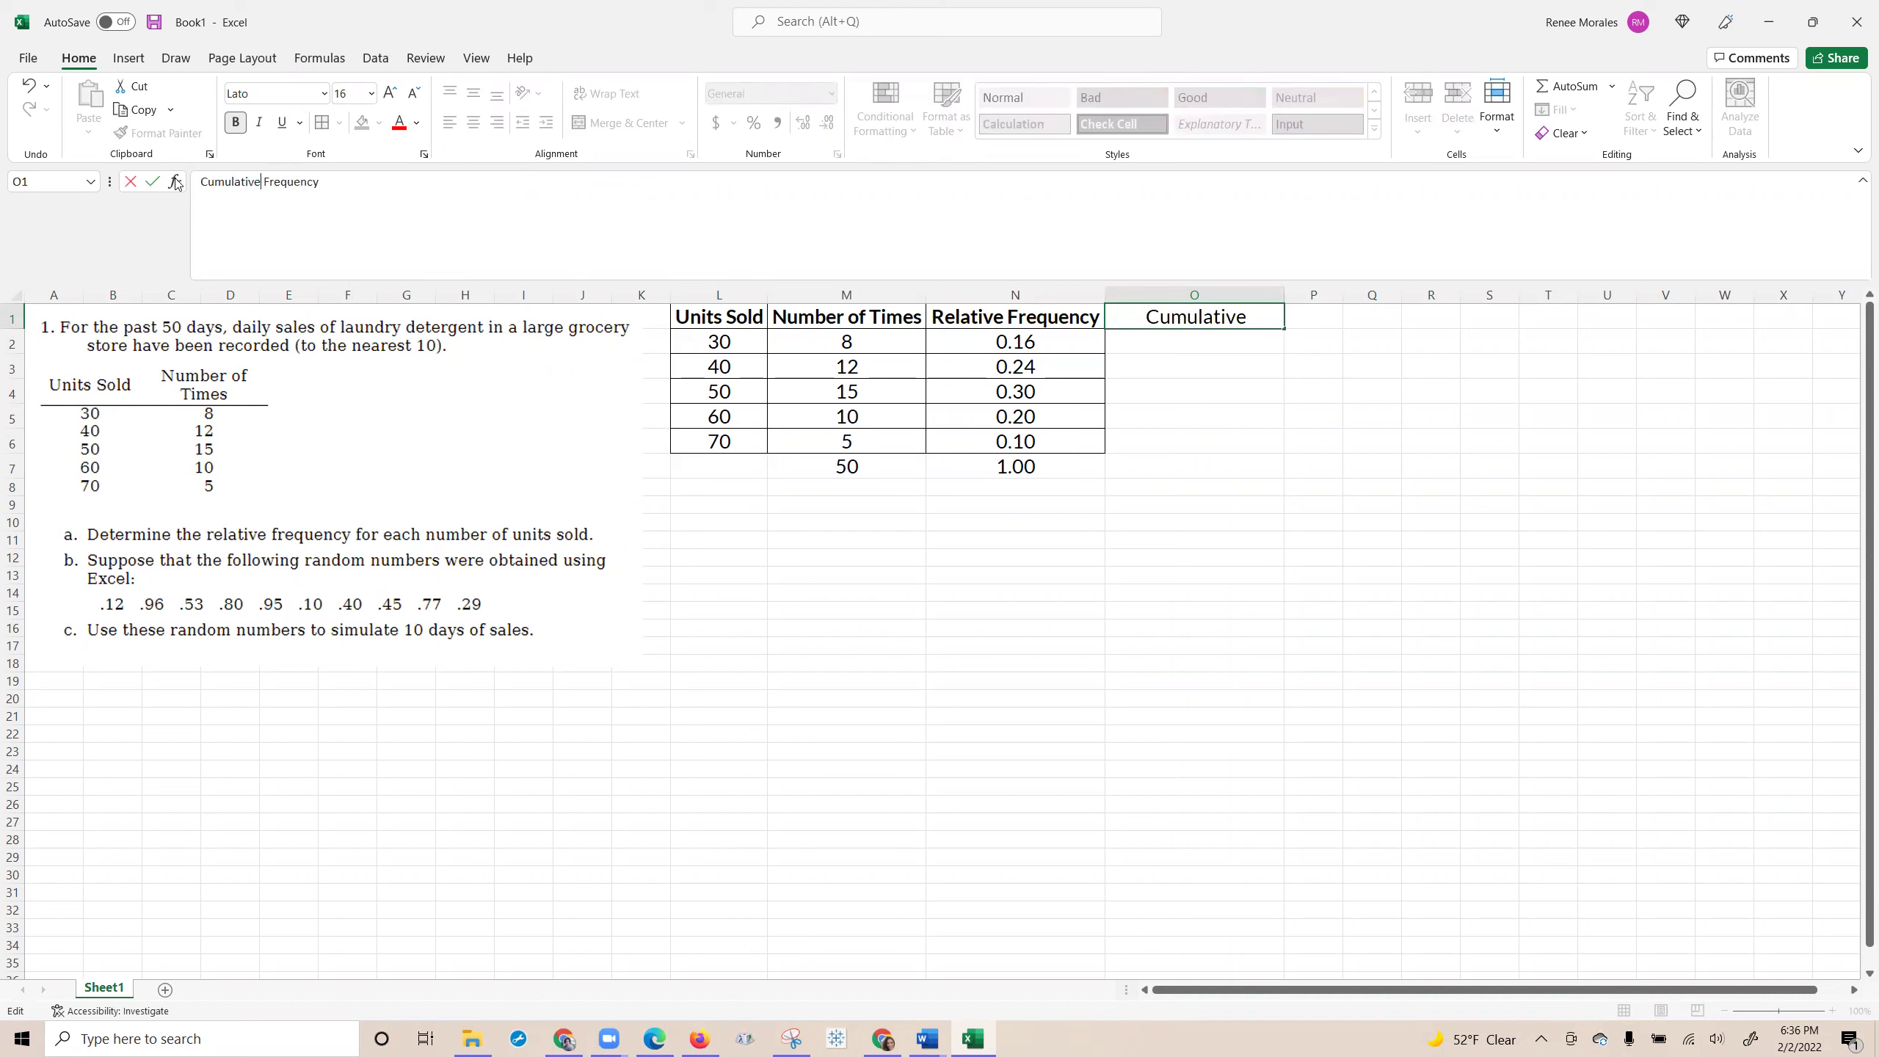
{"action": "type", "text": " Frequency"}
{"action": "key", "text": "Return"}
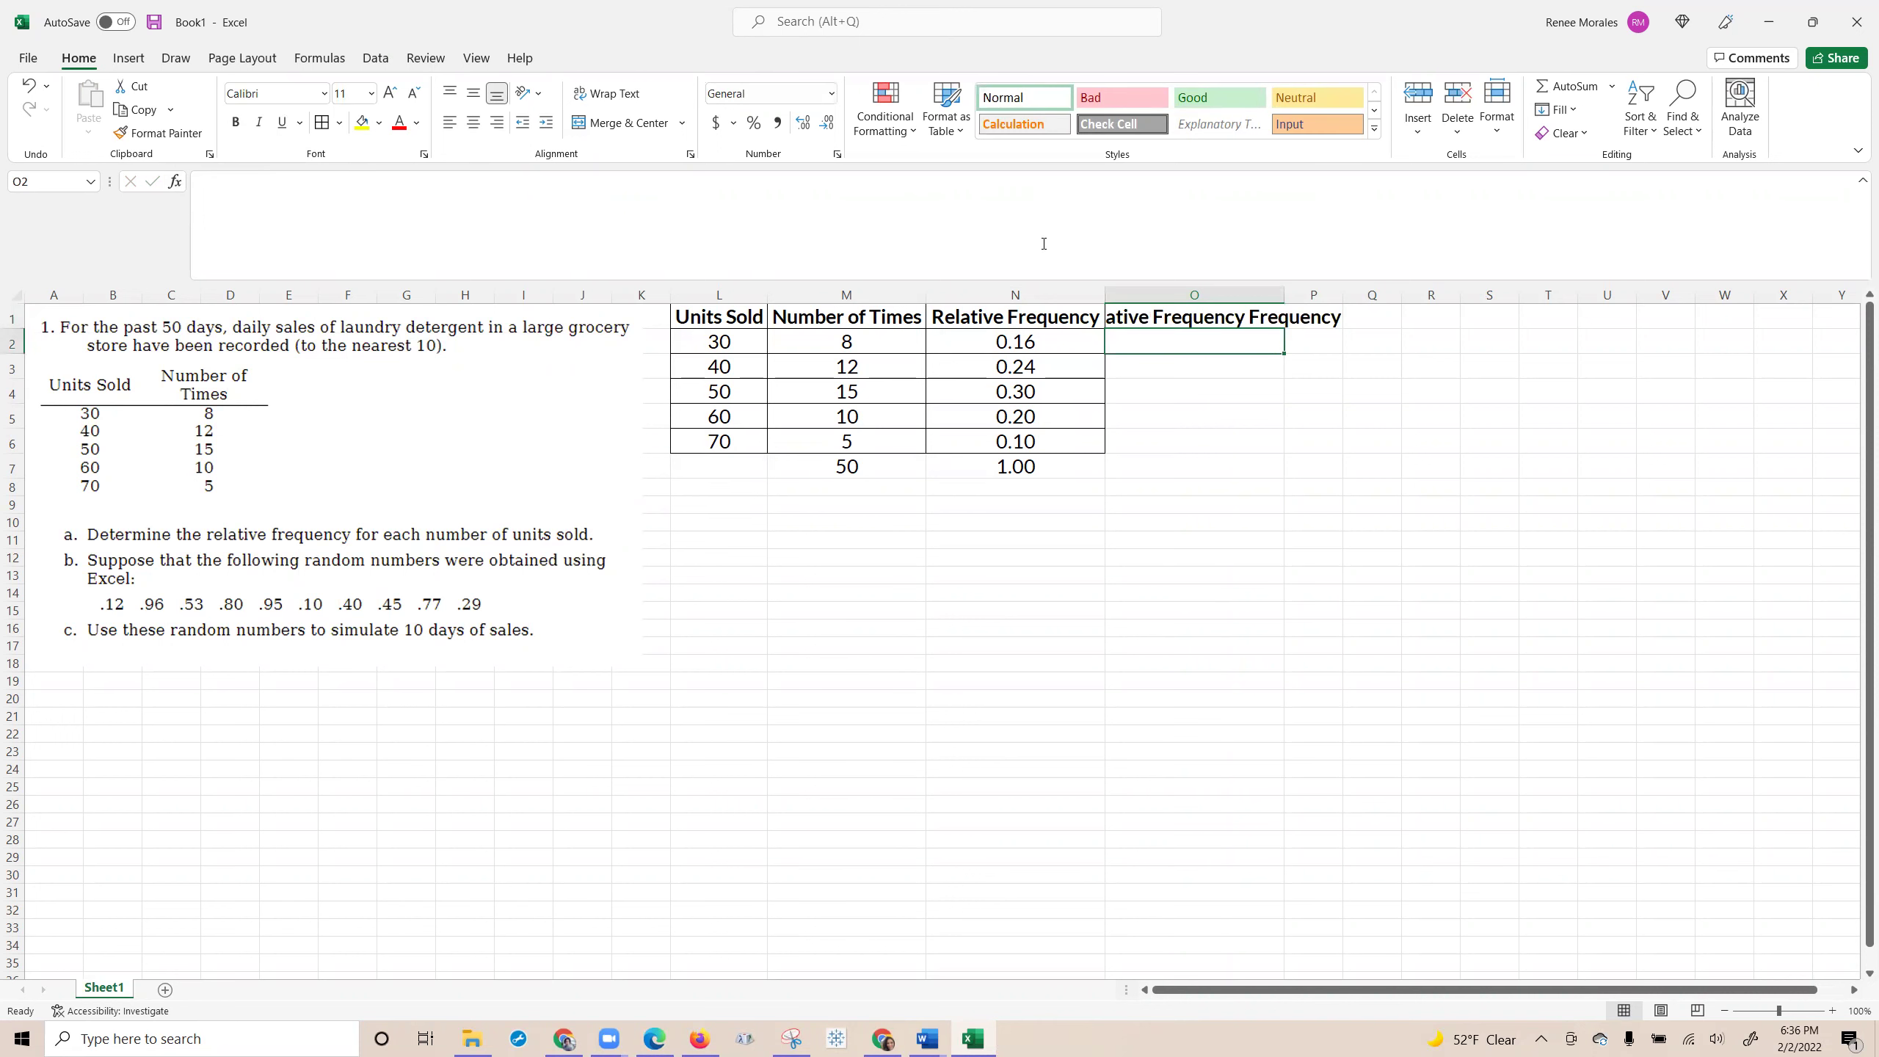
{"action": "left_click", "coordinate": [1126, 312]}
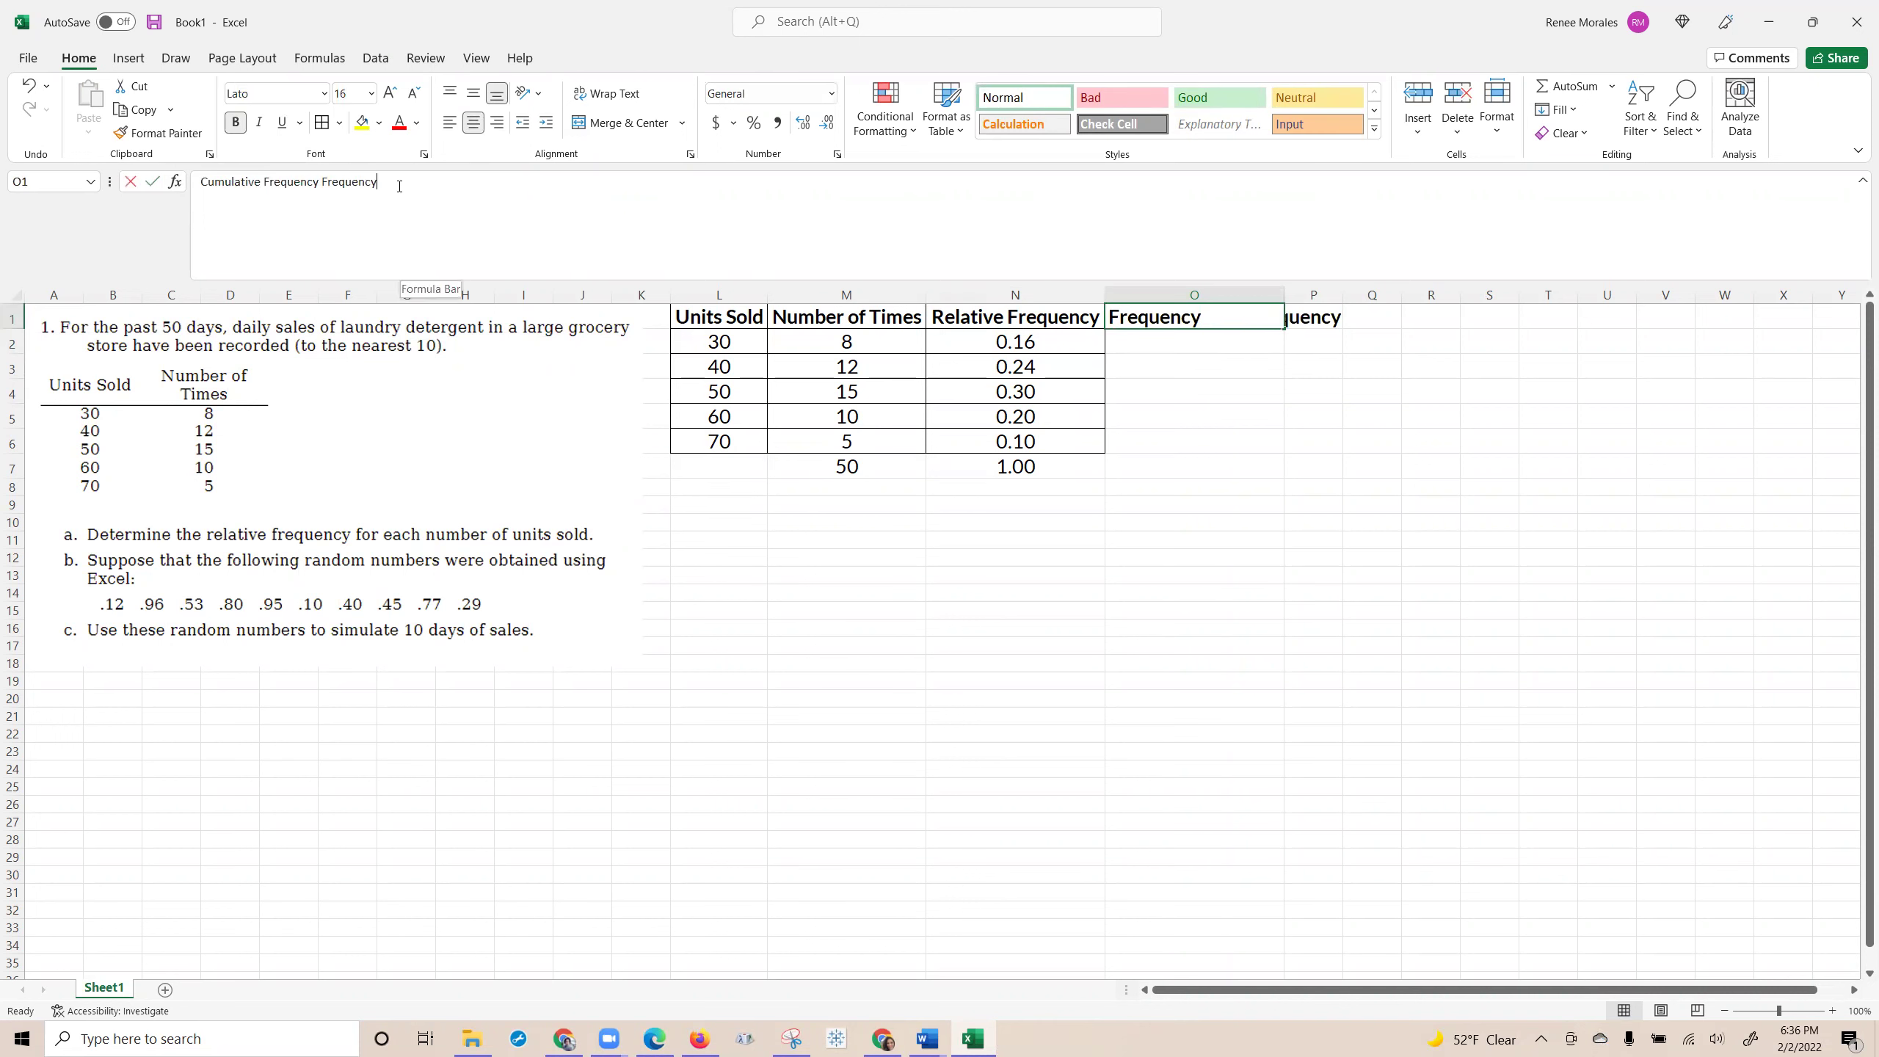
{"action": "left_click_drag", "start_coordinate": [379, 182], "coordinate": [319, 182]}
{"action": "key", "text": "BackSpace"}
{"action": "key", "text": "Return"}
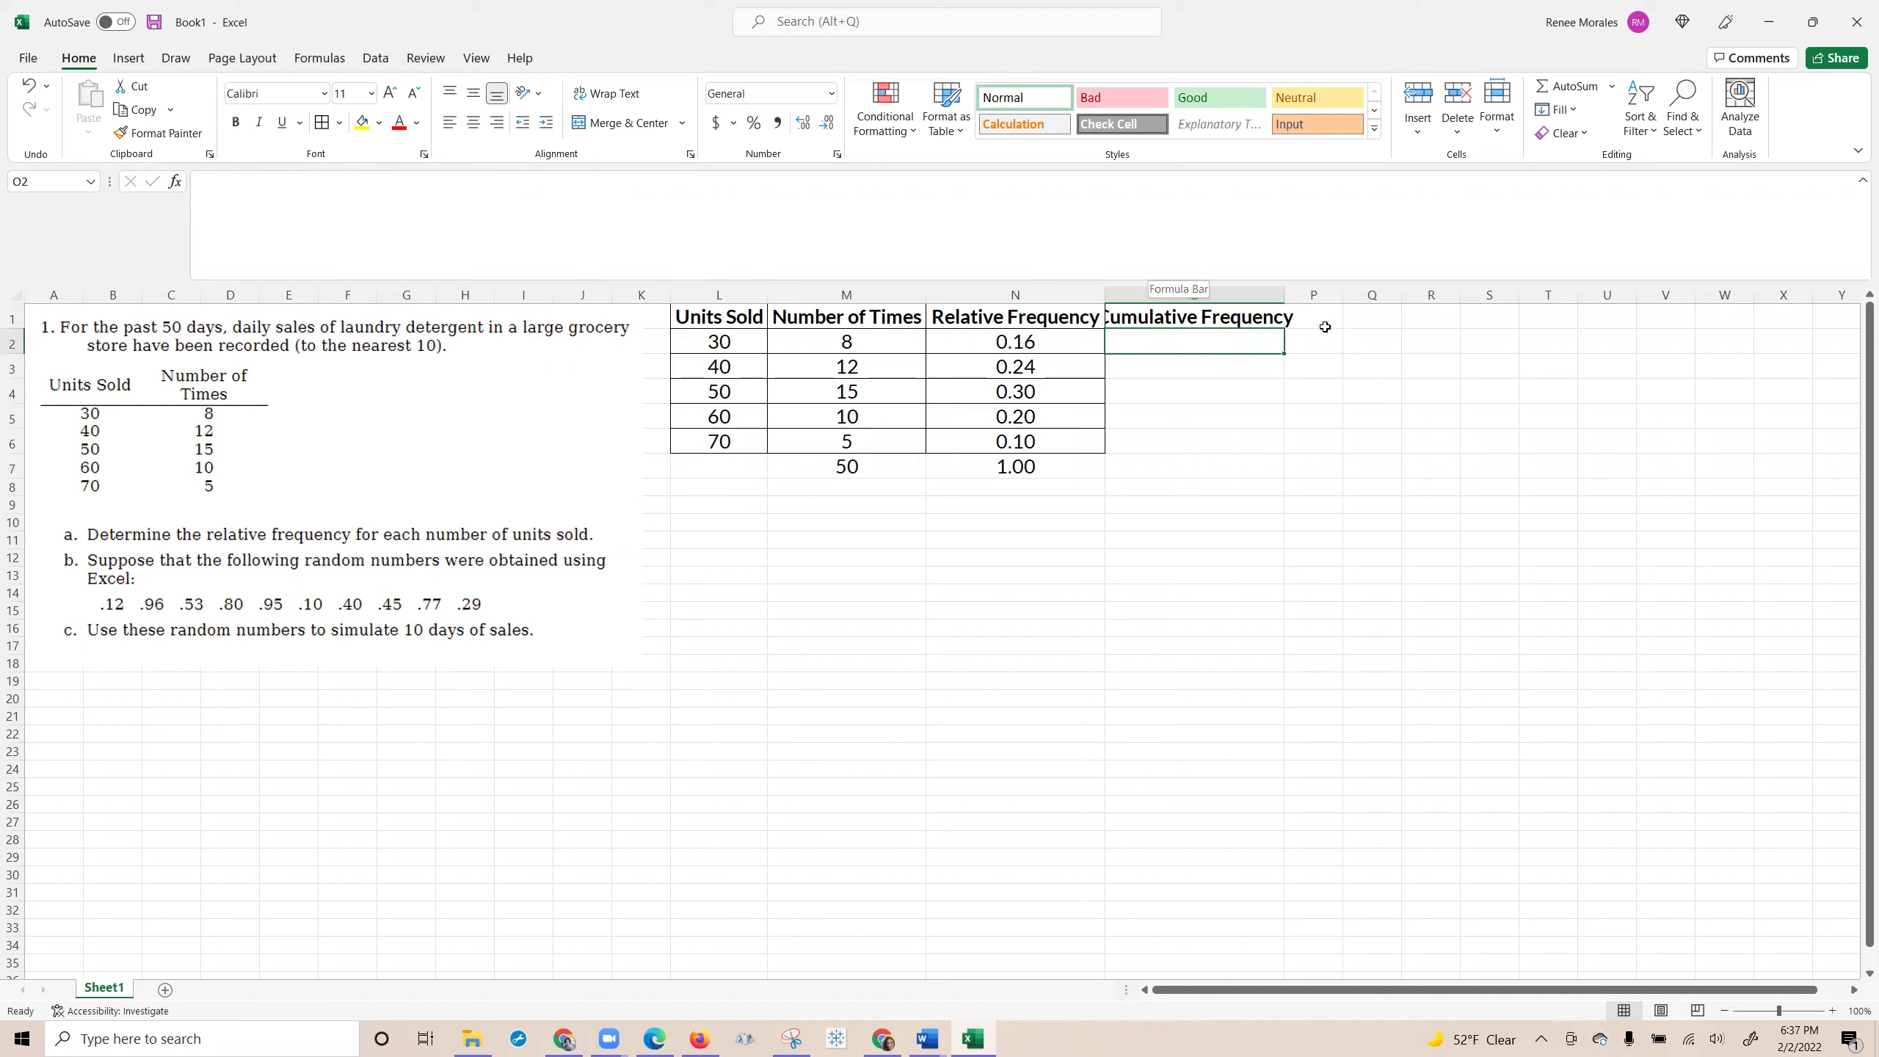
{"action": "left_click", "coordinate": [1290, 294]}
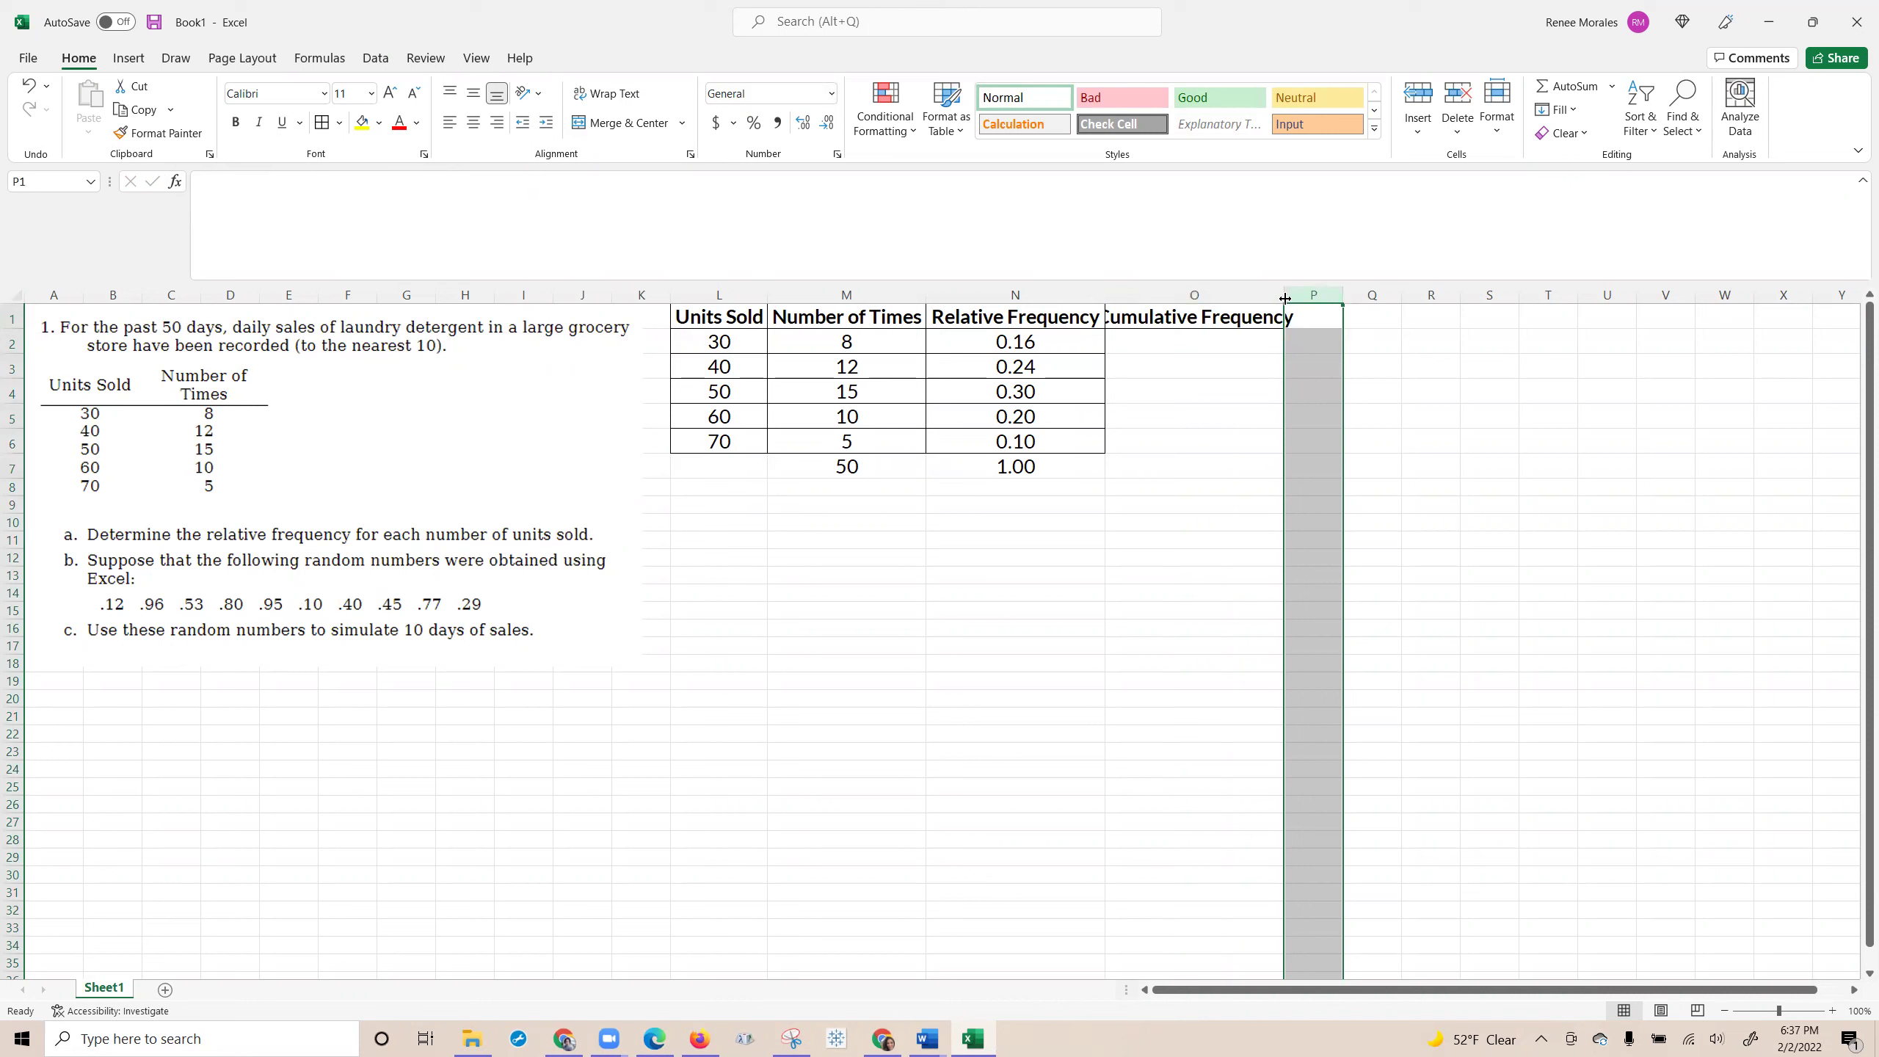
{"action": "double_click", "coordinate": [1286, 294]}
Enter the formula =N2 in O2 as the first cumulative frequency.
{"action": "left_click", "coordinate": [1205, 342]}
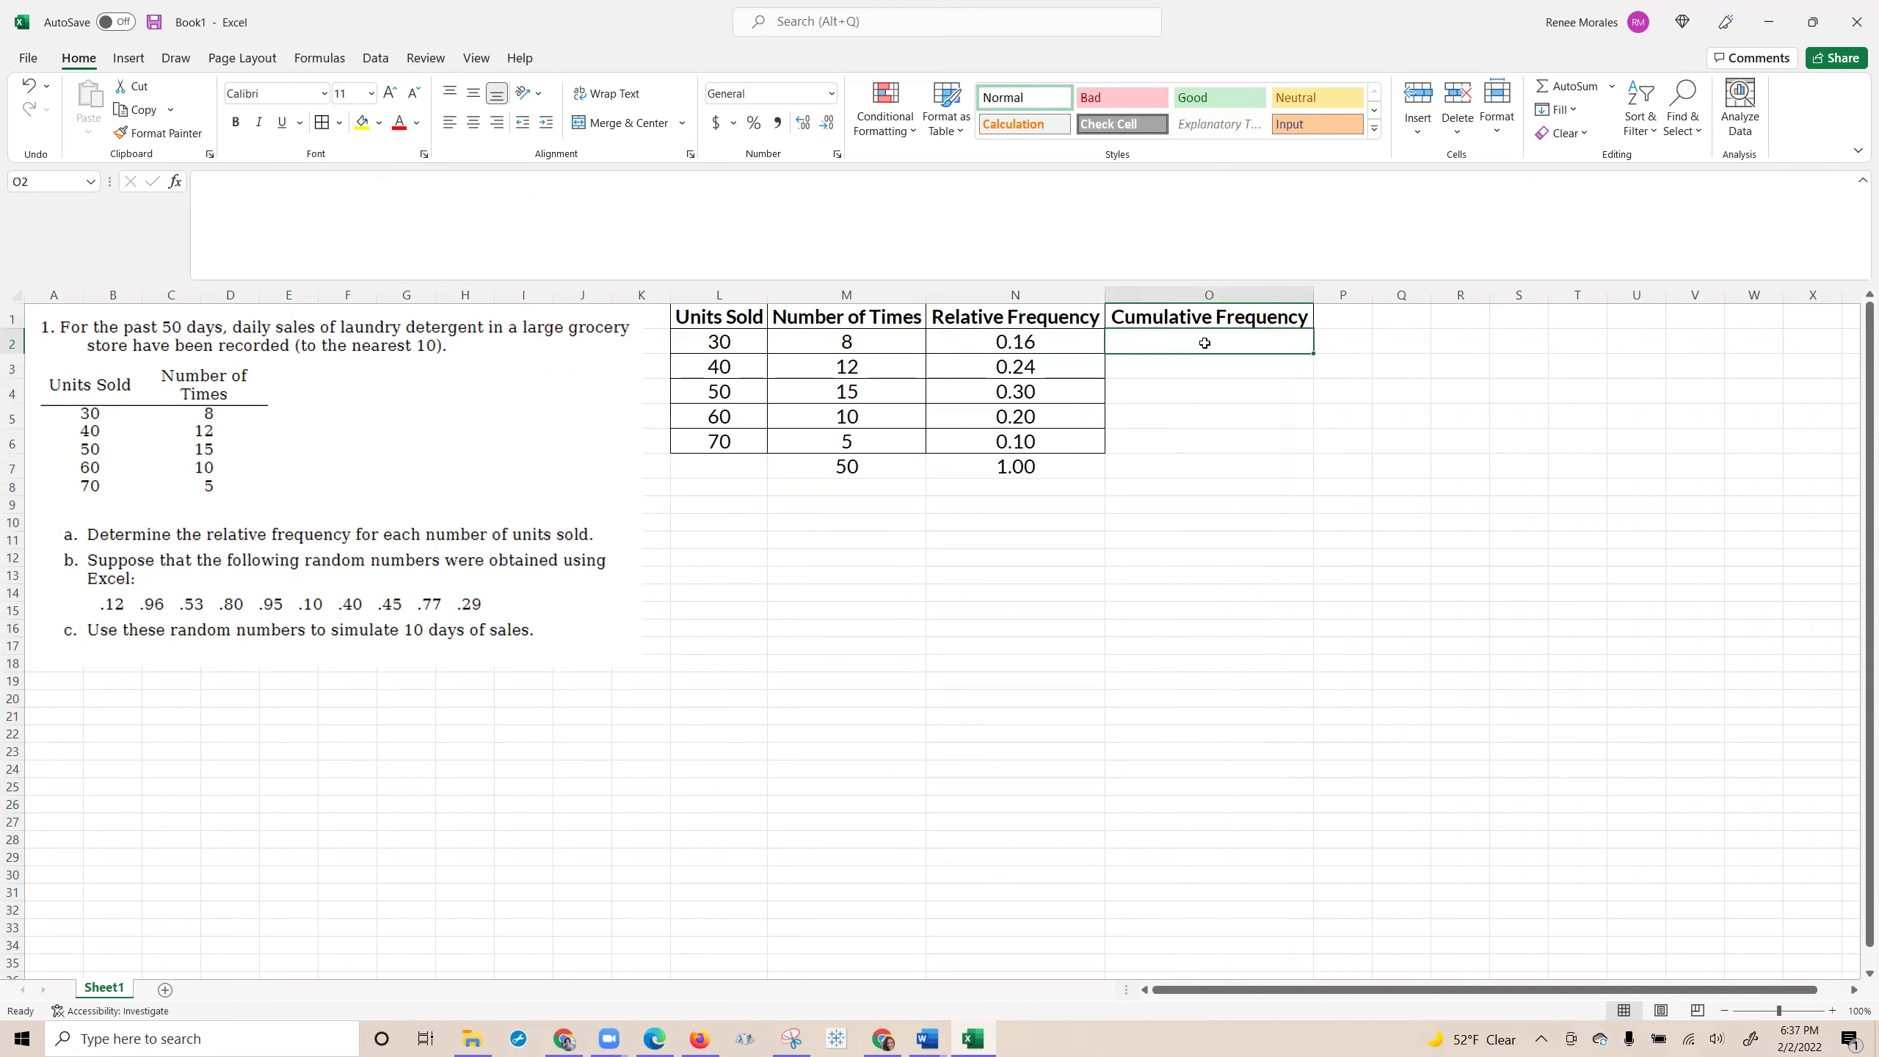
{"action": "type", "text": "="}
{"action": "key", "text": "Left"}
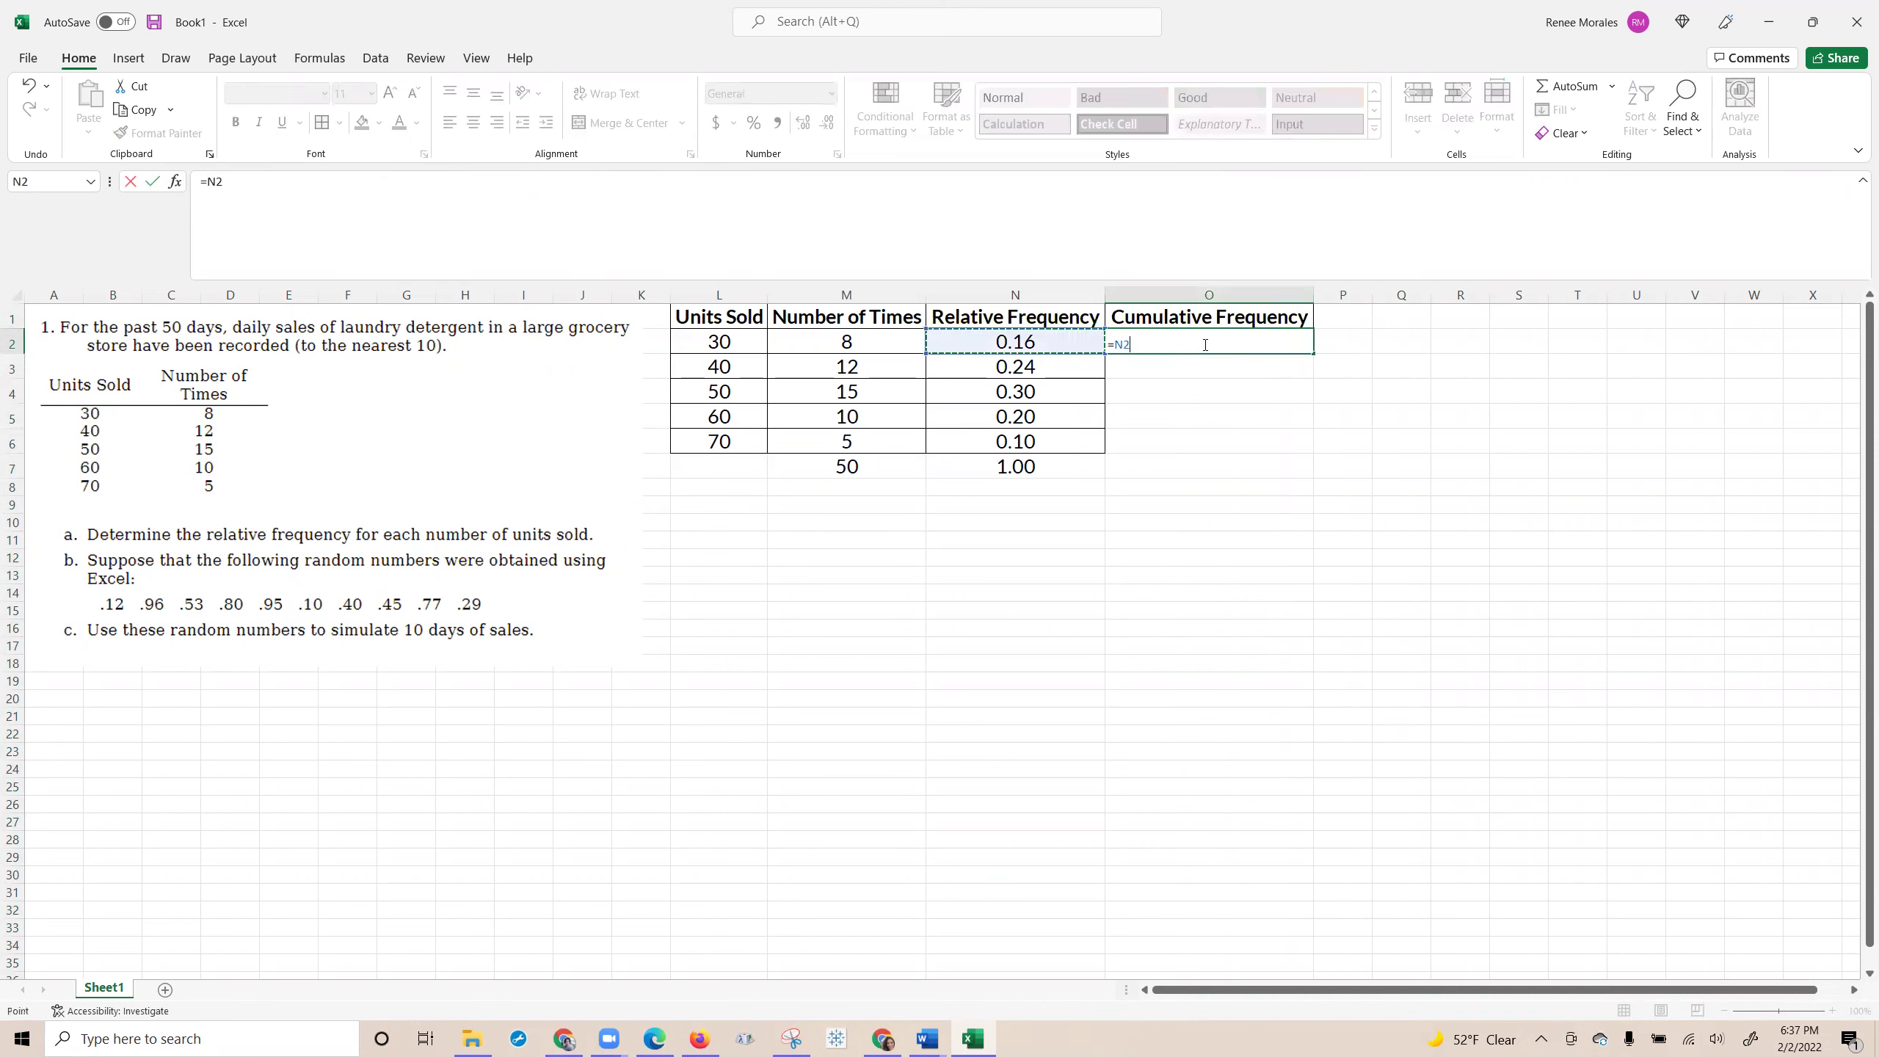
{"action": "key", "text": "Return"}
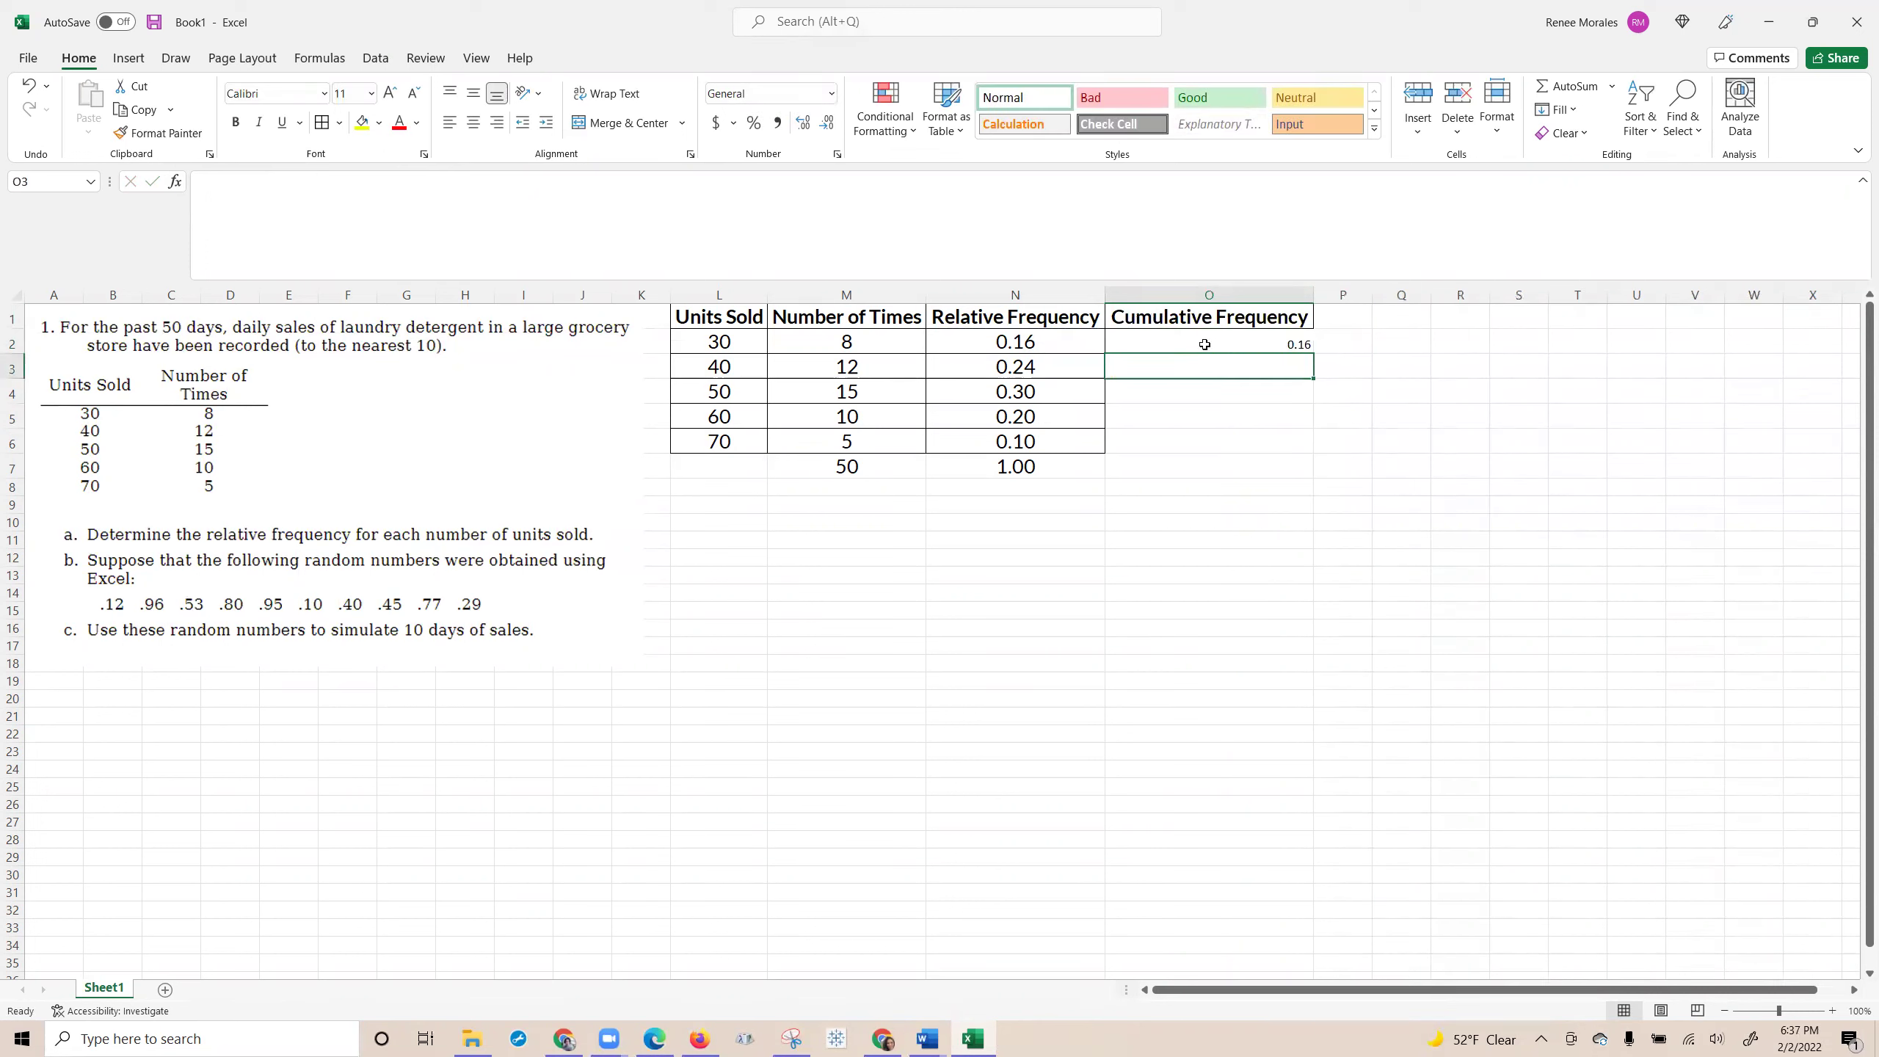
Copy the cell formatting of N2:N6 onto the cumulative frequency cells O2:O6.
{"action": "left_click_drag", "start_coordinate": [1034, 345], "coordinate": [1038, 443]}
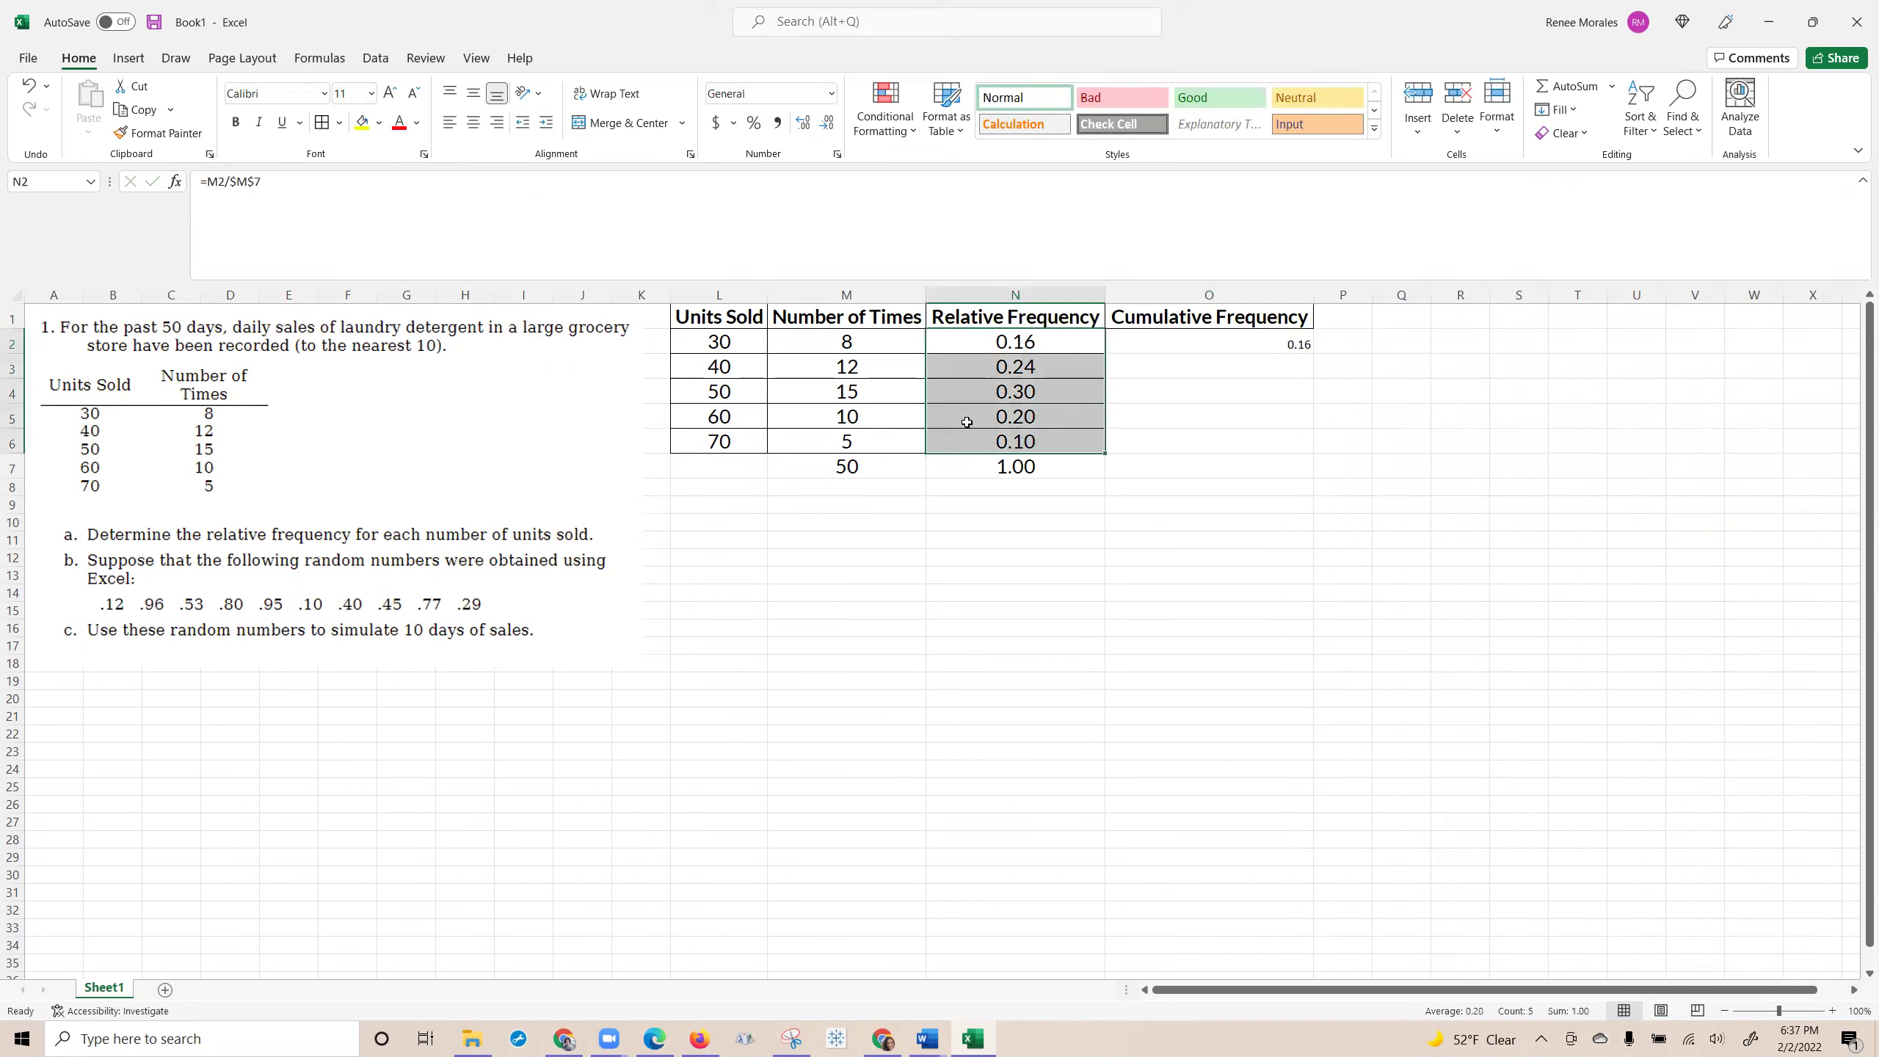
{"action": "left_click", "coordinate": [159, 132]}
{"action": "left_click_drag", "start_coordinate": [1205, 340], "coordinate": [1206, 442]}
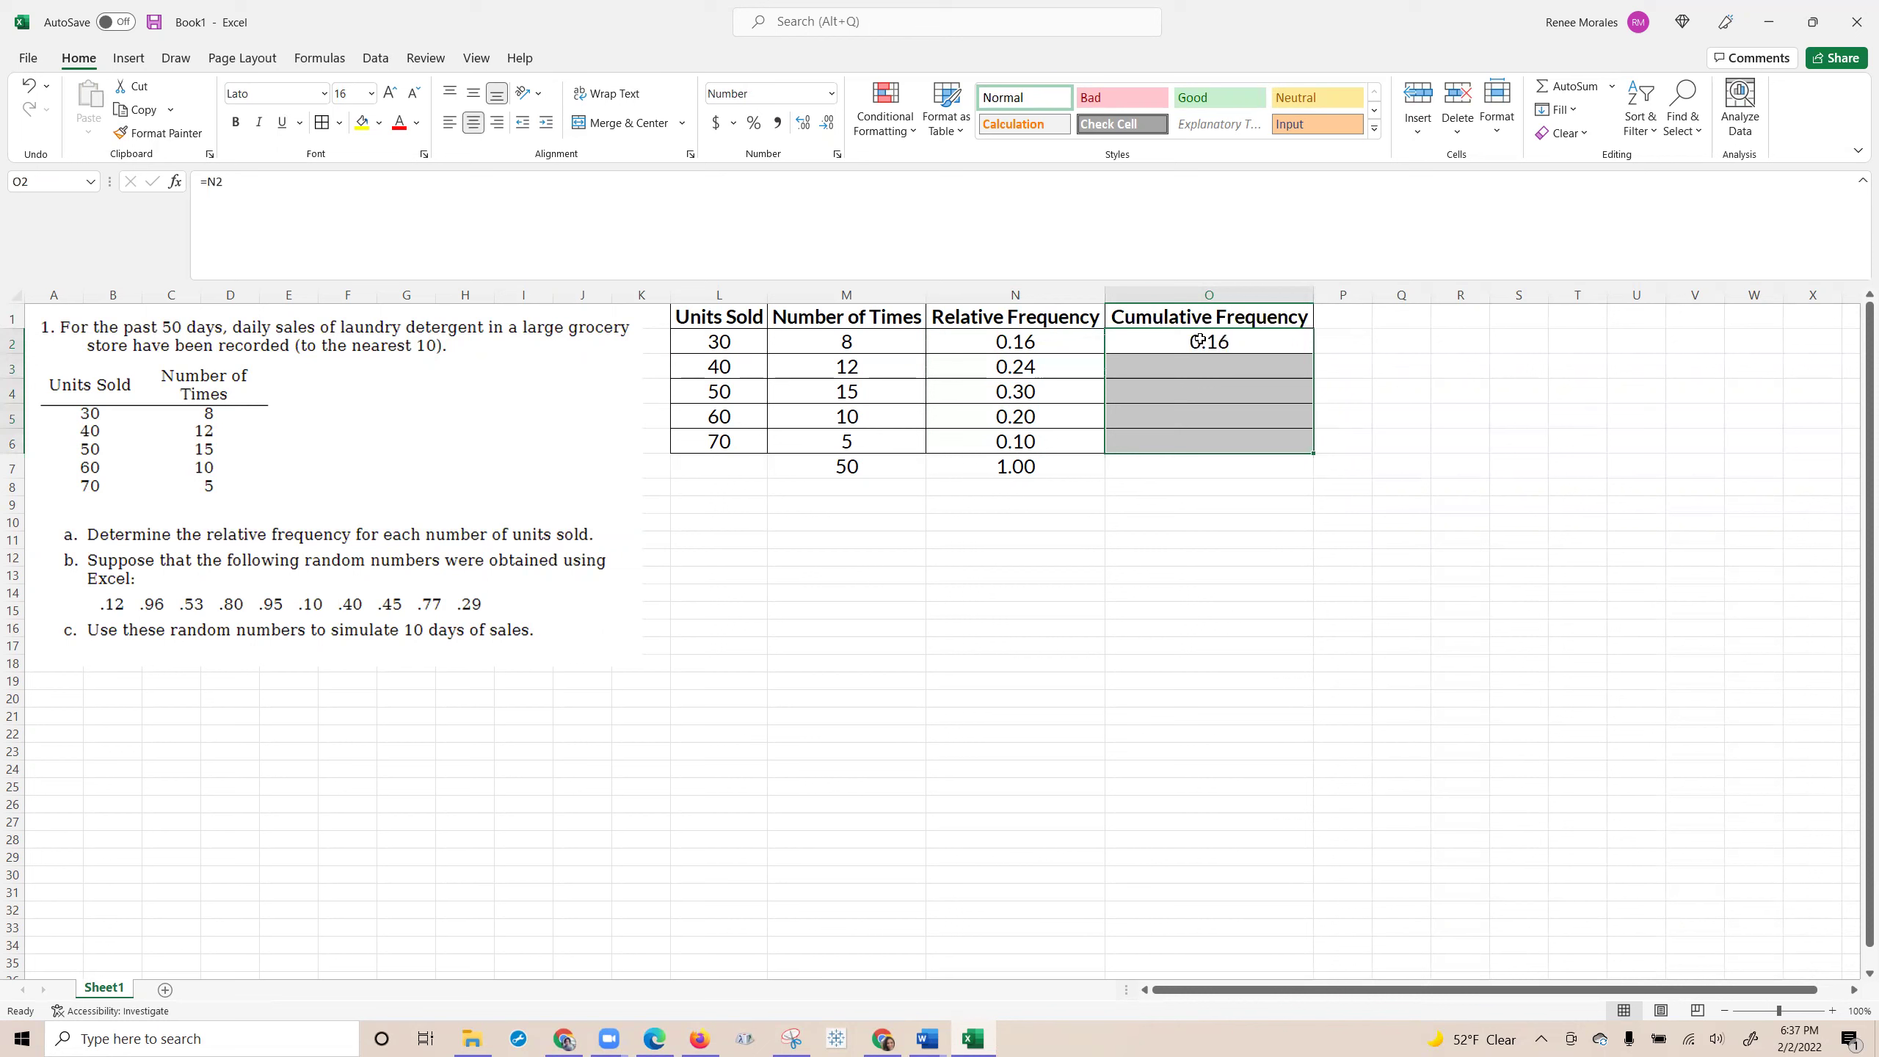
Enter the formula =SUM(N3,O2) in O3 to accumulate the second relative frequency.
{"action": "key", "text": "Down"}
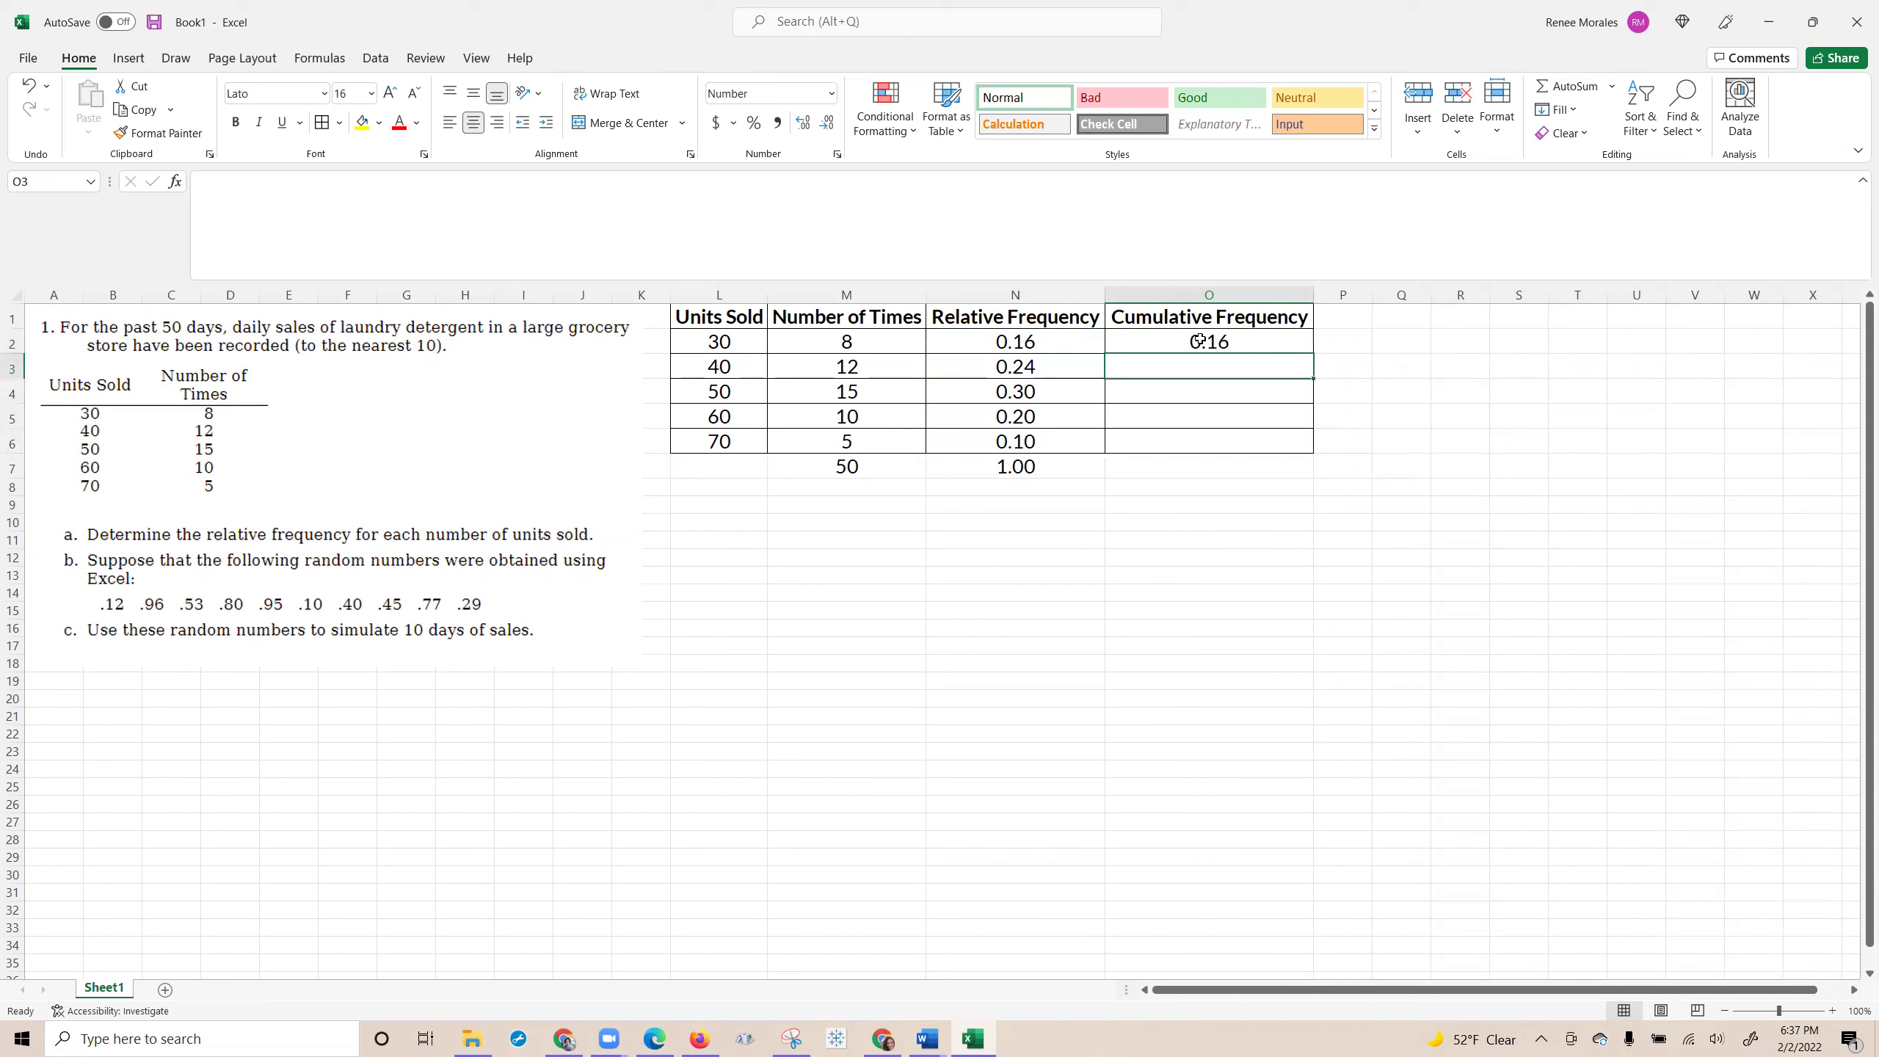
{"action": "type", "text": "="}
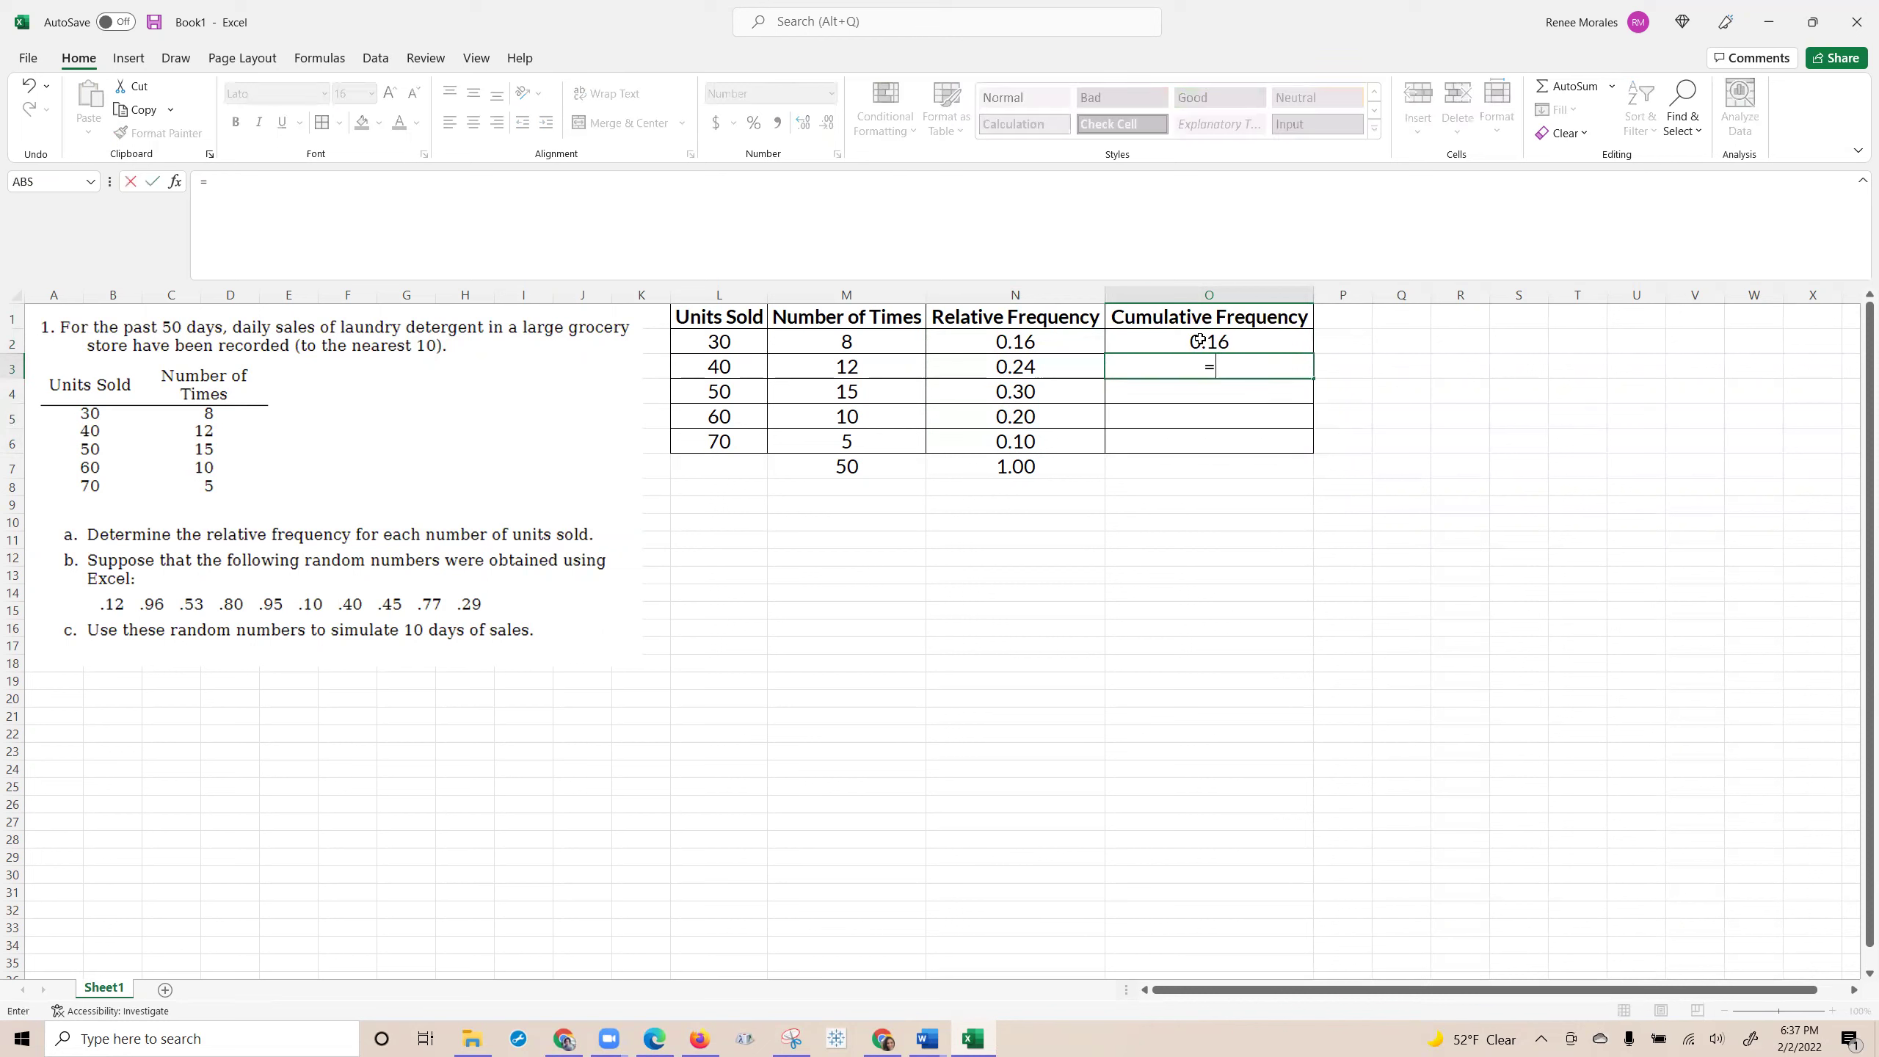
{"action": "type", "text": "sum("}
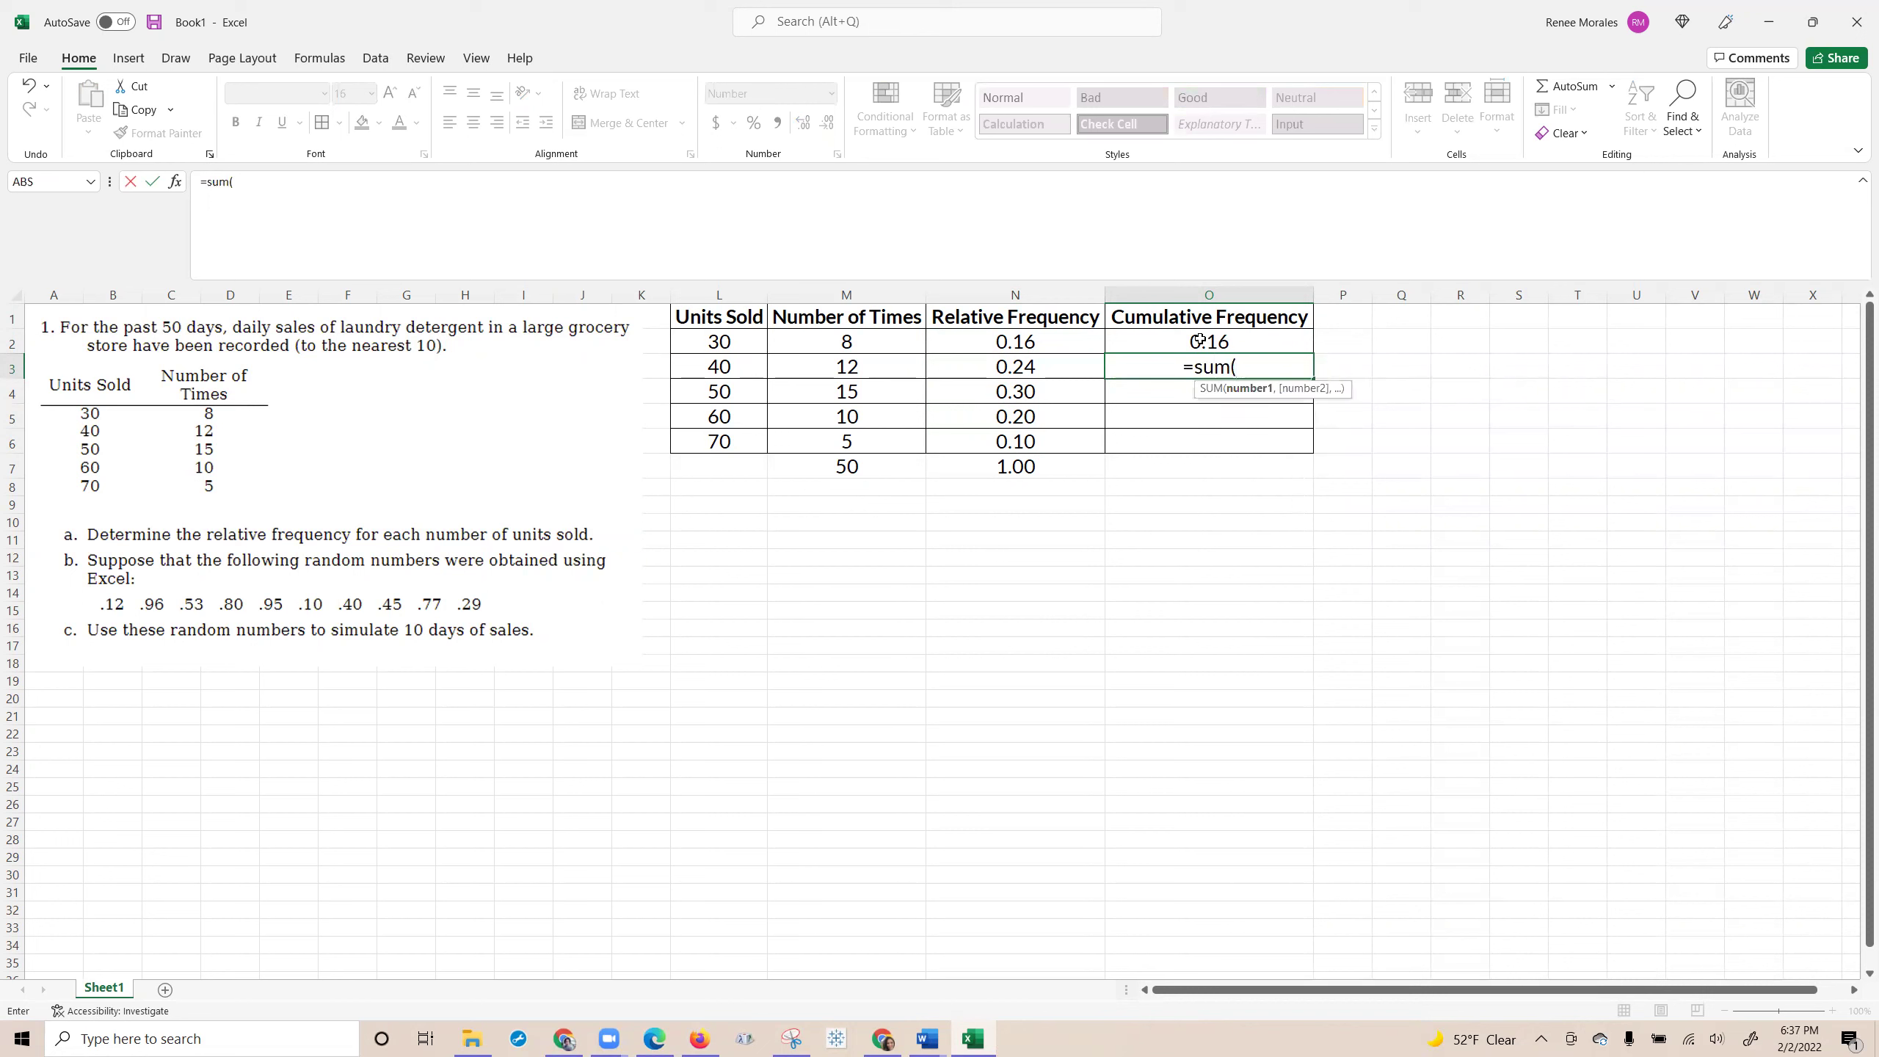
{"action": "key", "text": "Left"}
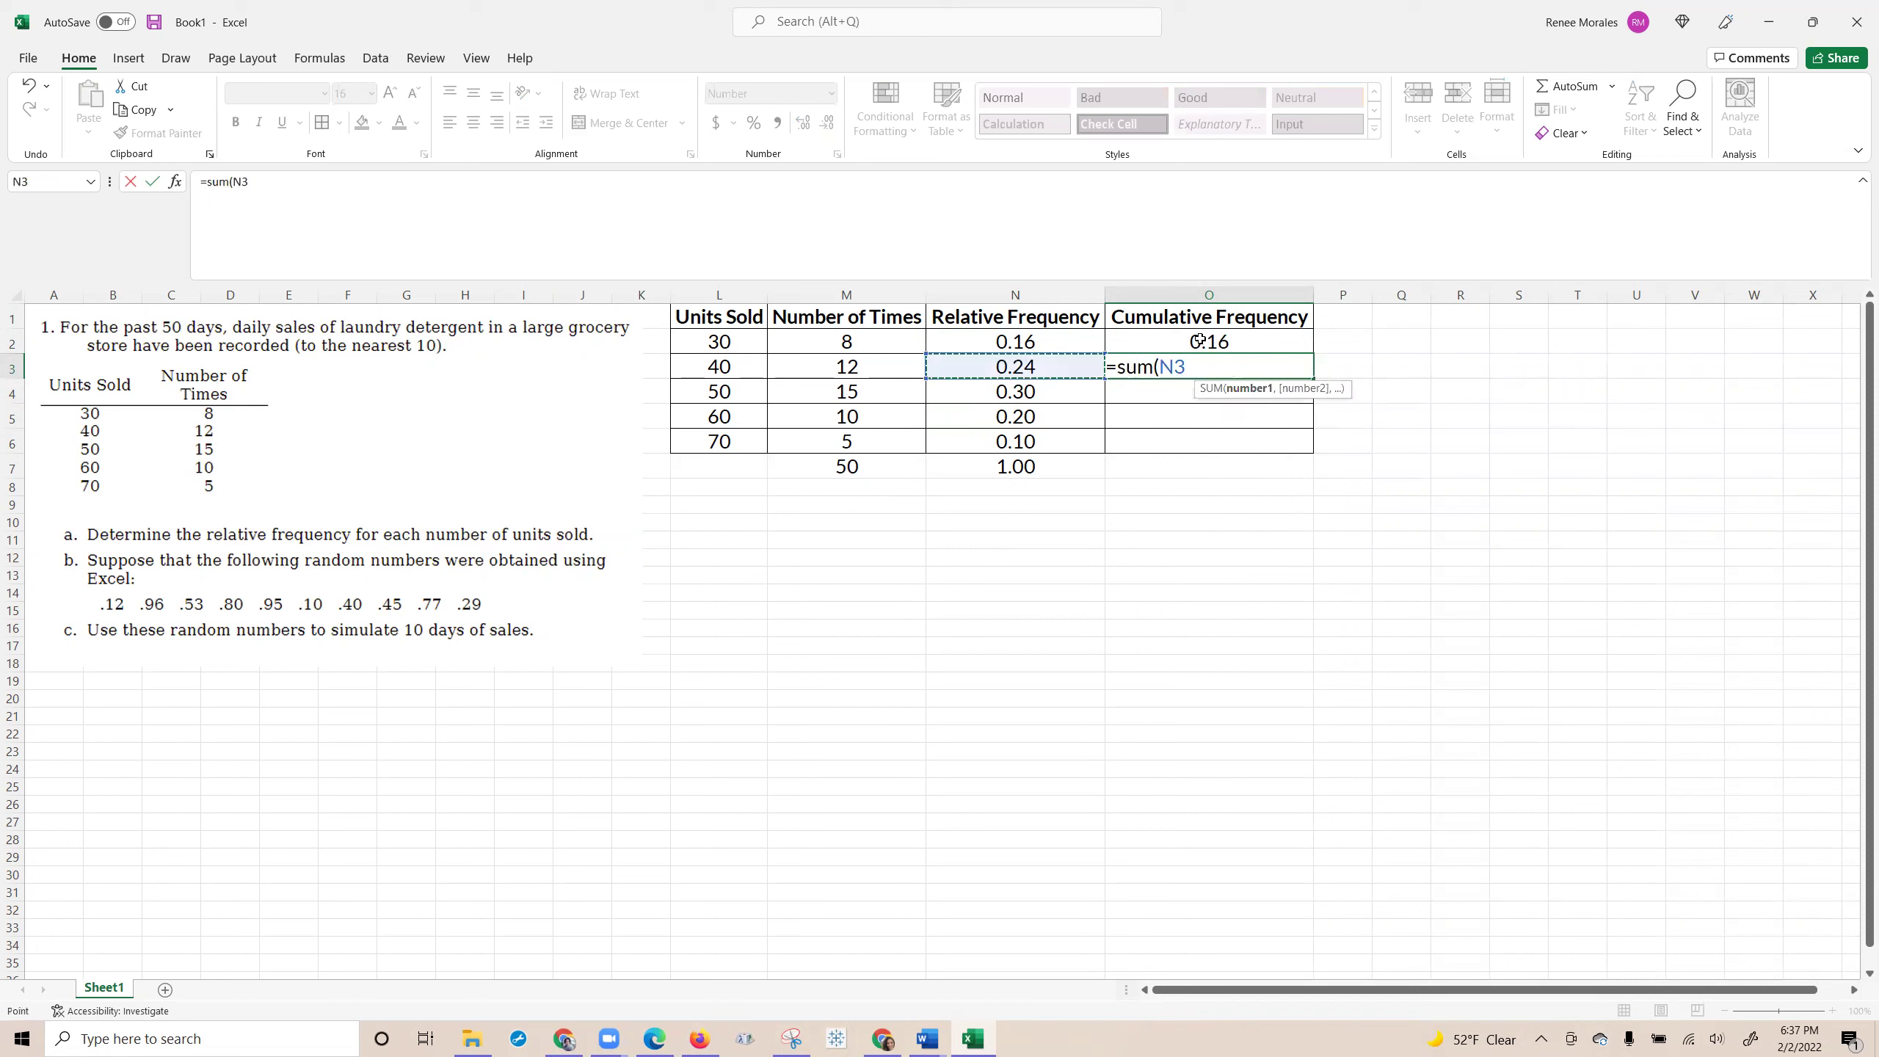
{"action": "type", "text": ","}
{"action": "key", "text": "Up"}
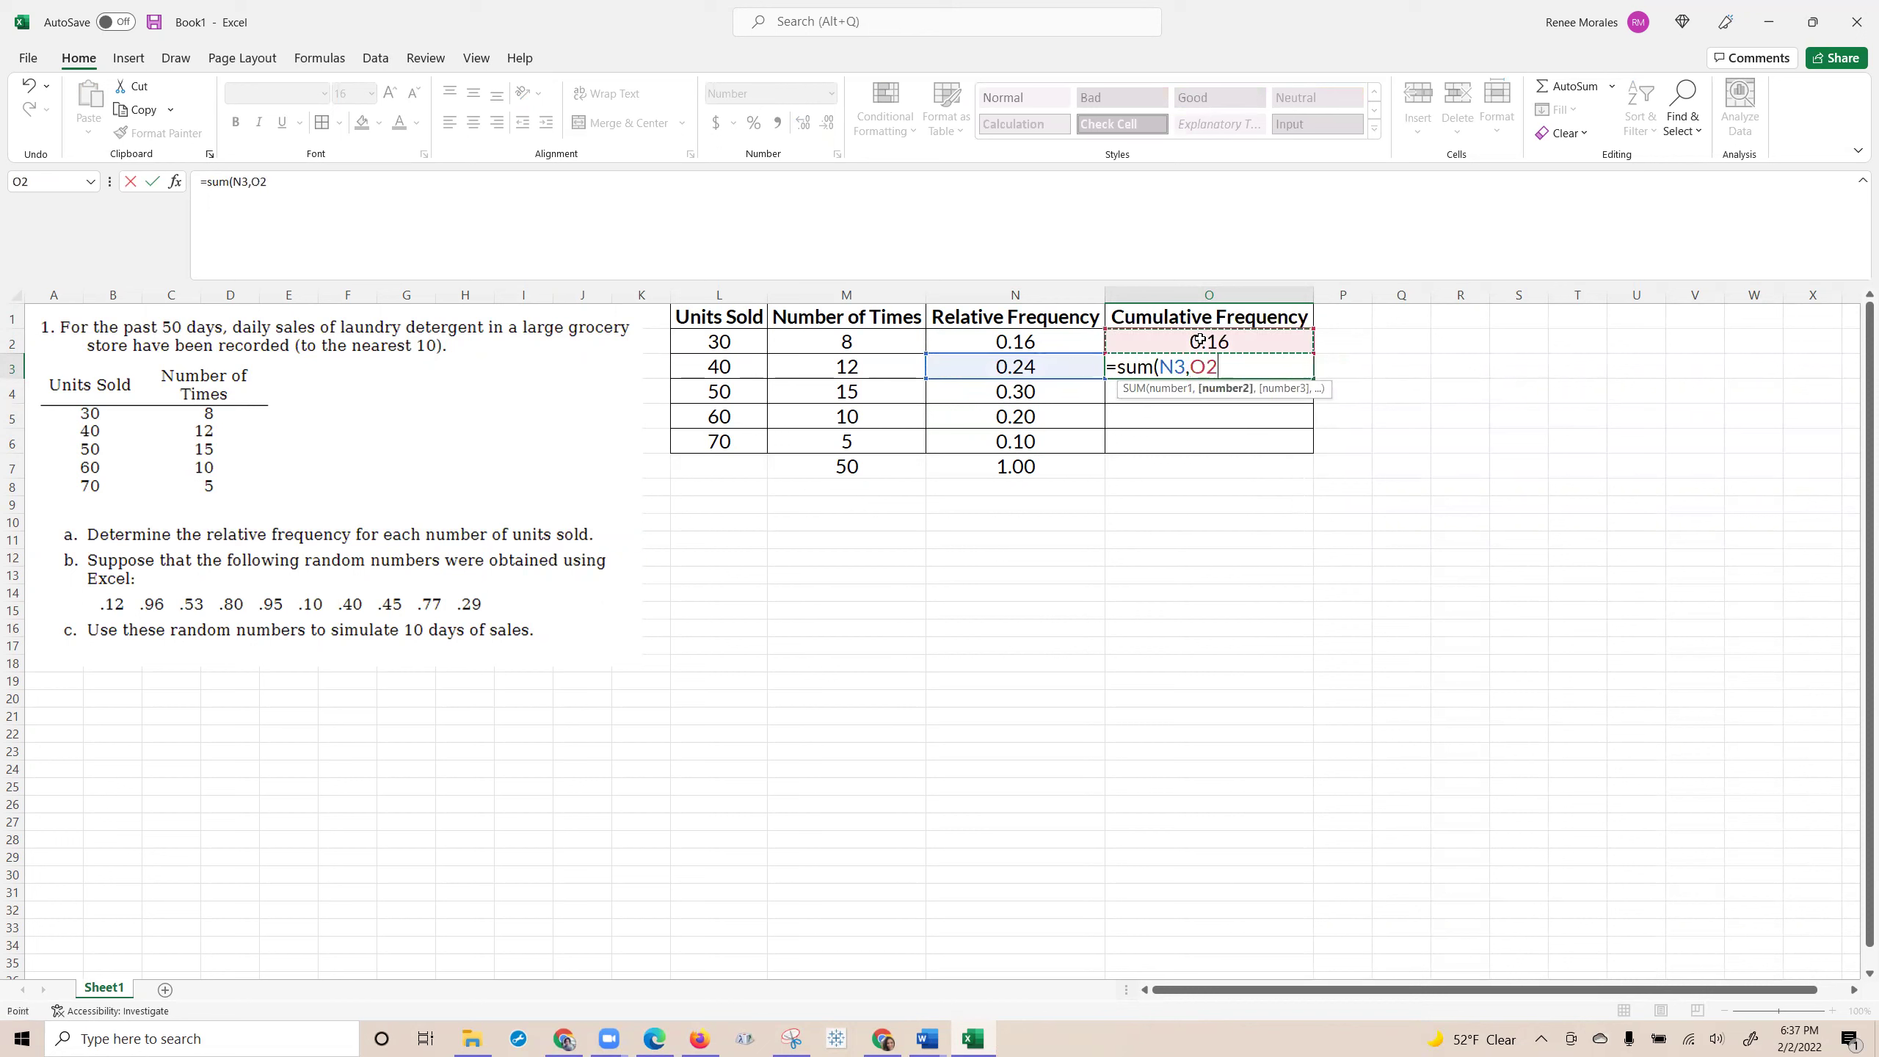
{"action": "type", "text": ")"}
{"action": "key", "text": "Return"}
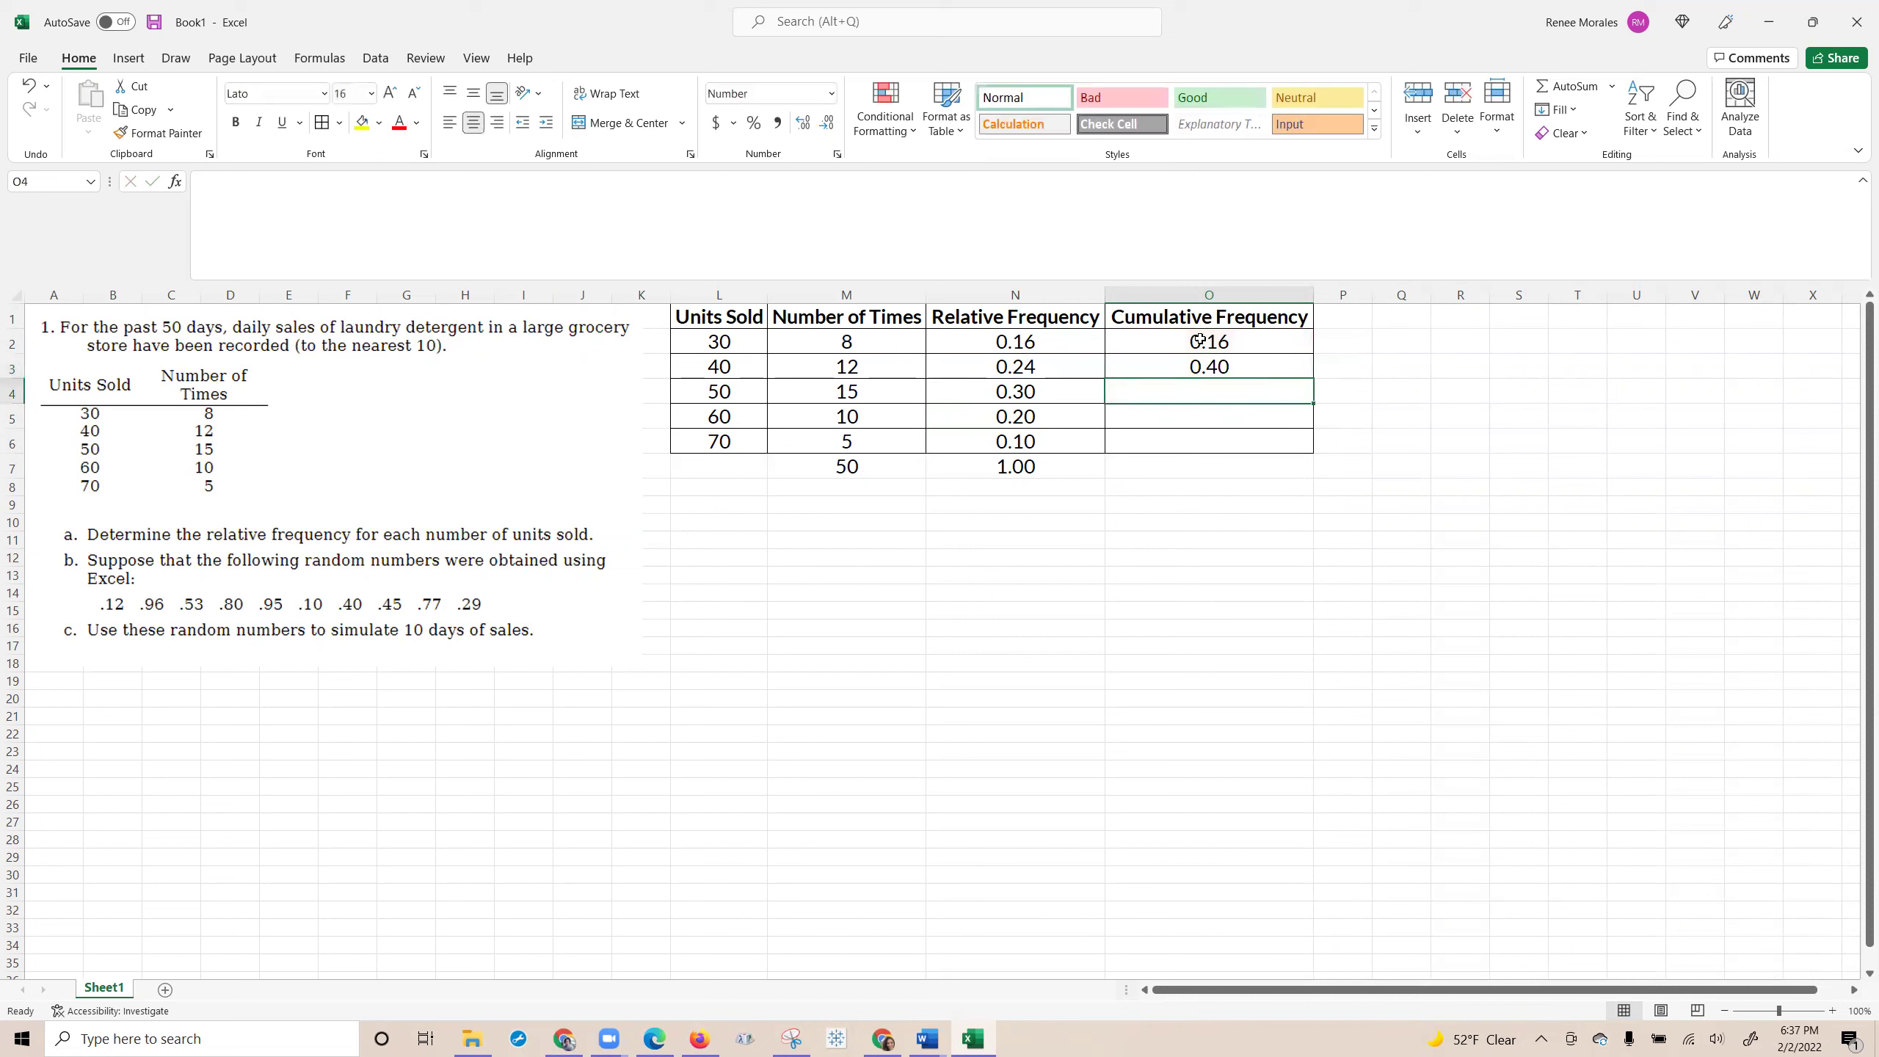
Copy the cumulative frequency formula from O3 into O4 through O6.
{"action": "key", "text": "Up"}
{"action": "key", "text": "ctrl+c"}
{"action": "key", "text": "Down"}
{"action": "key", "text": "shift+Down"}
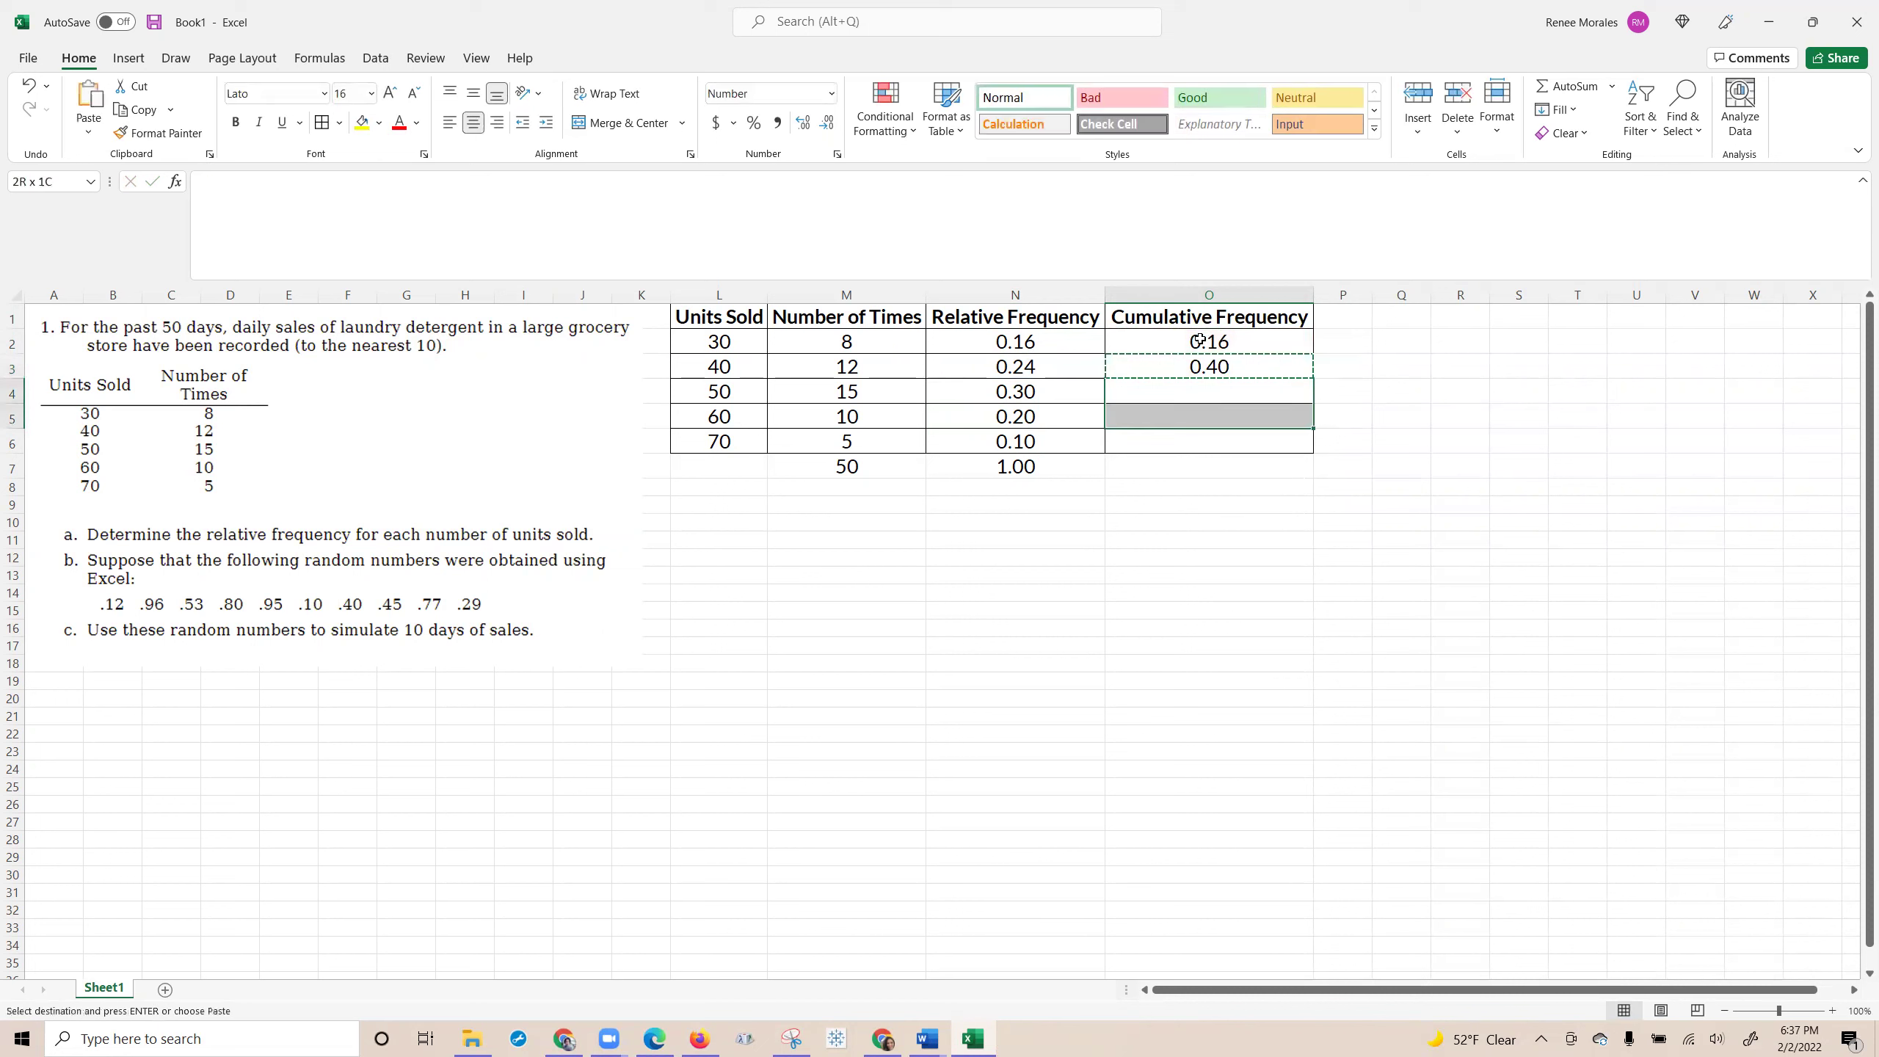
{"action": "key", "text": "shift+Down"}
{"action": "key", "text": "ctrl+v"}
{"action": "key", "text": "Escape"}
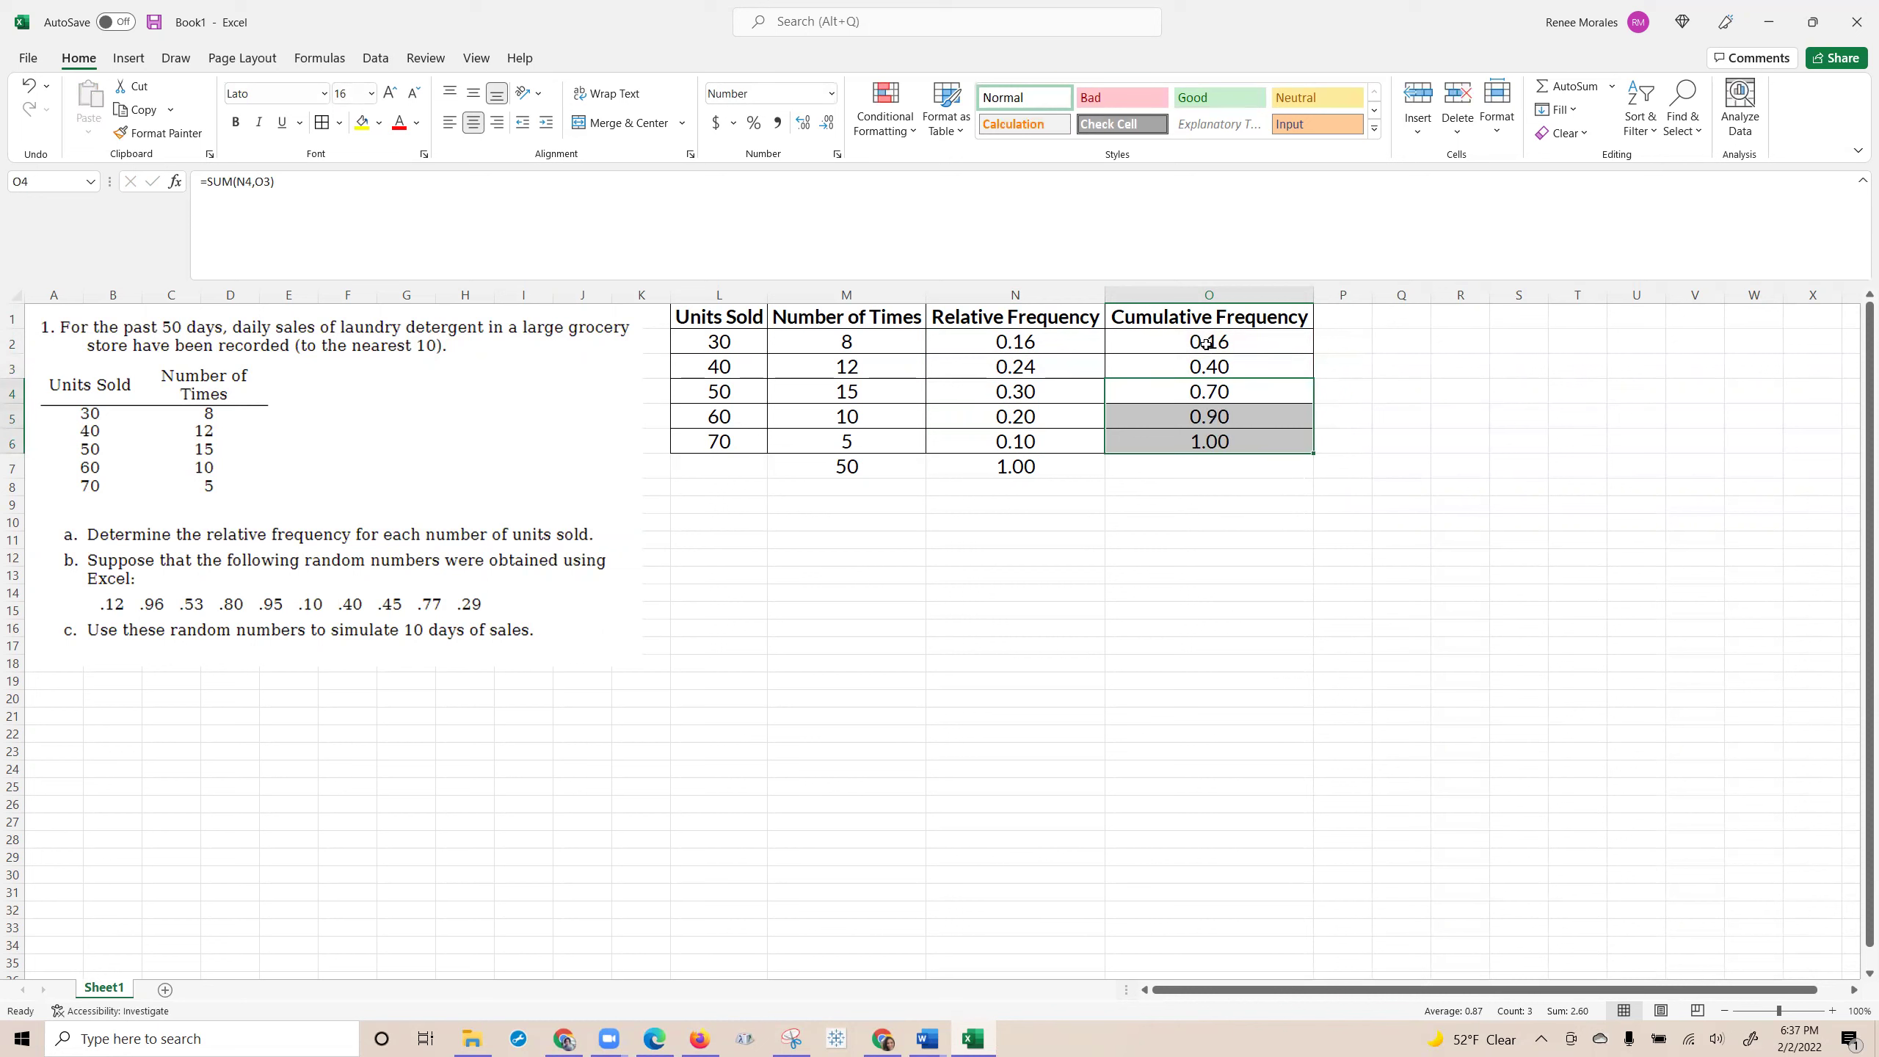
{"action": "left_click", "coordinate": [1231, 444]}
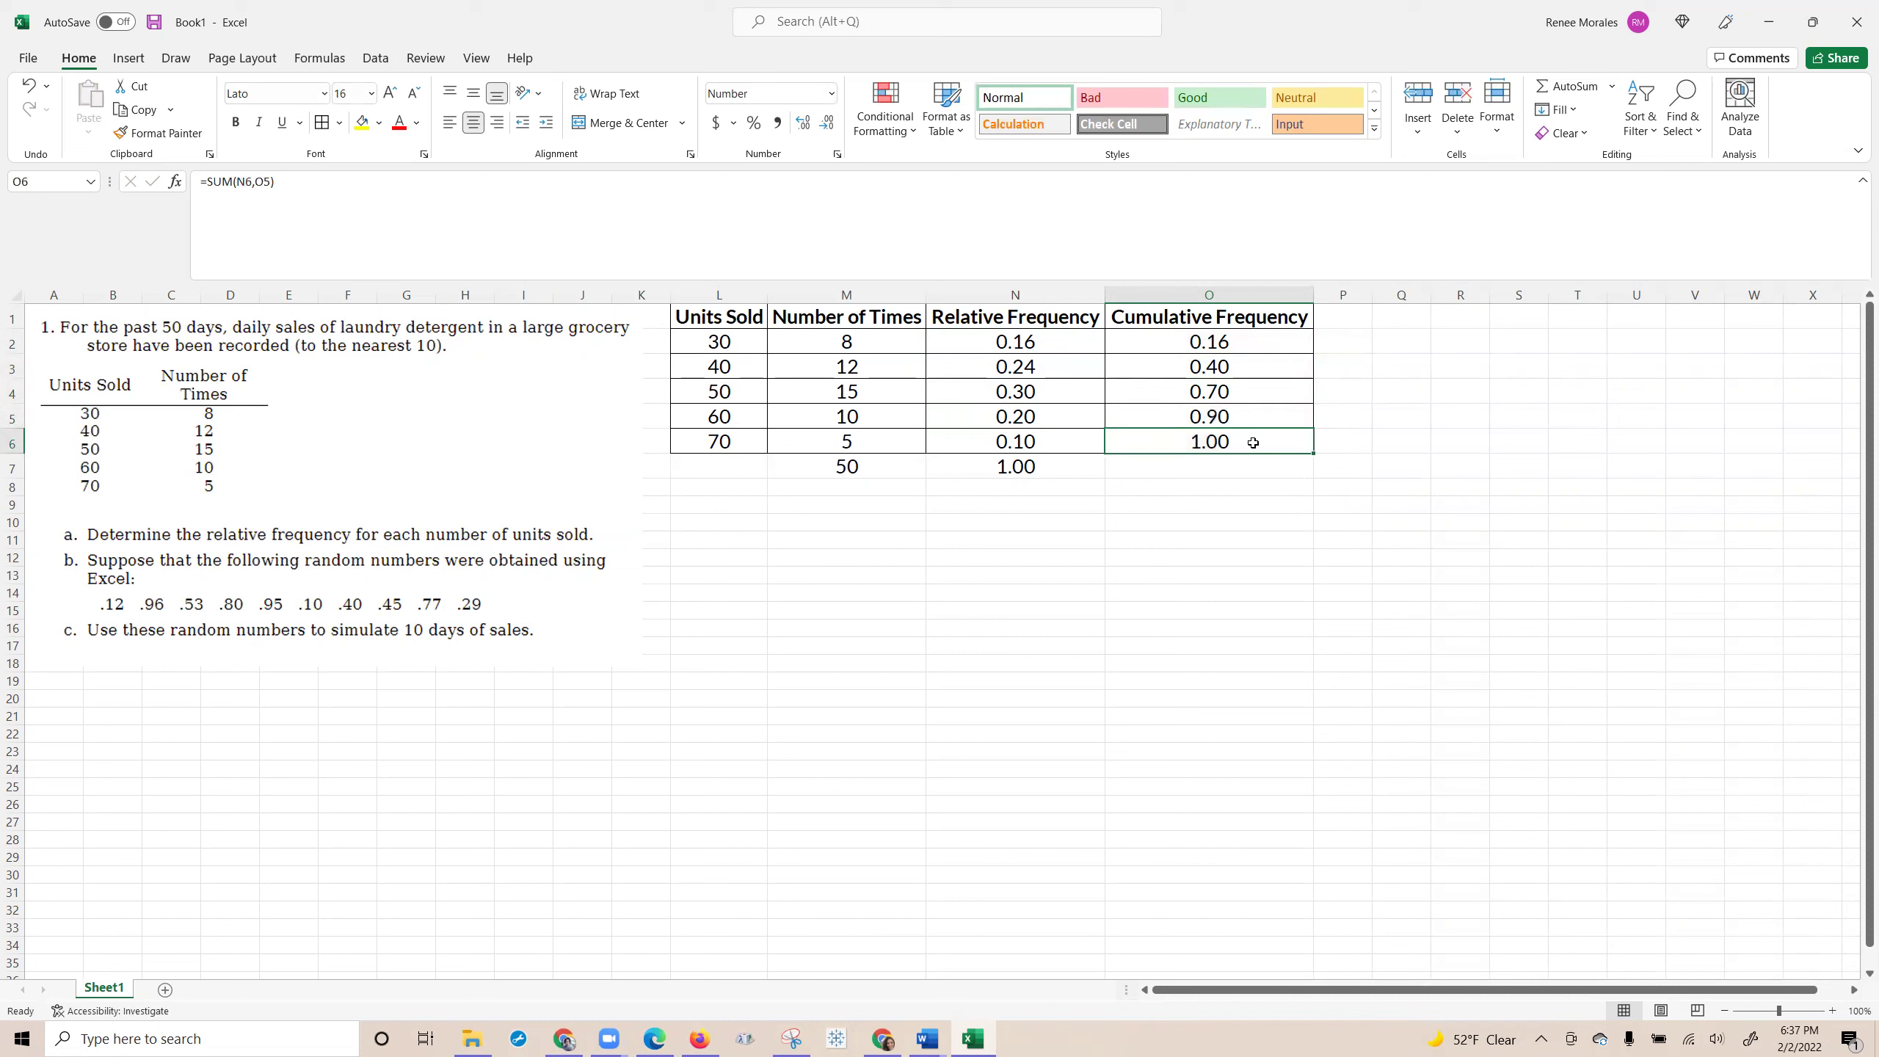
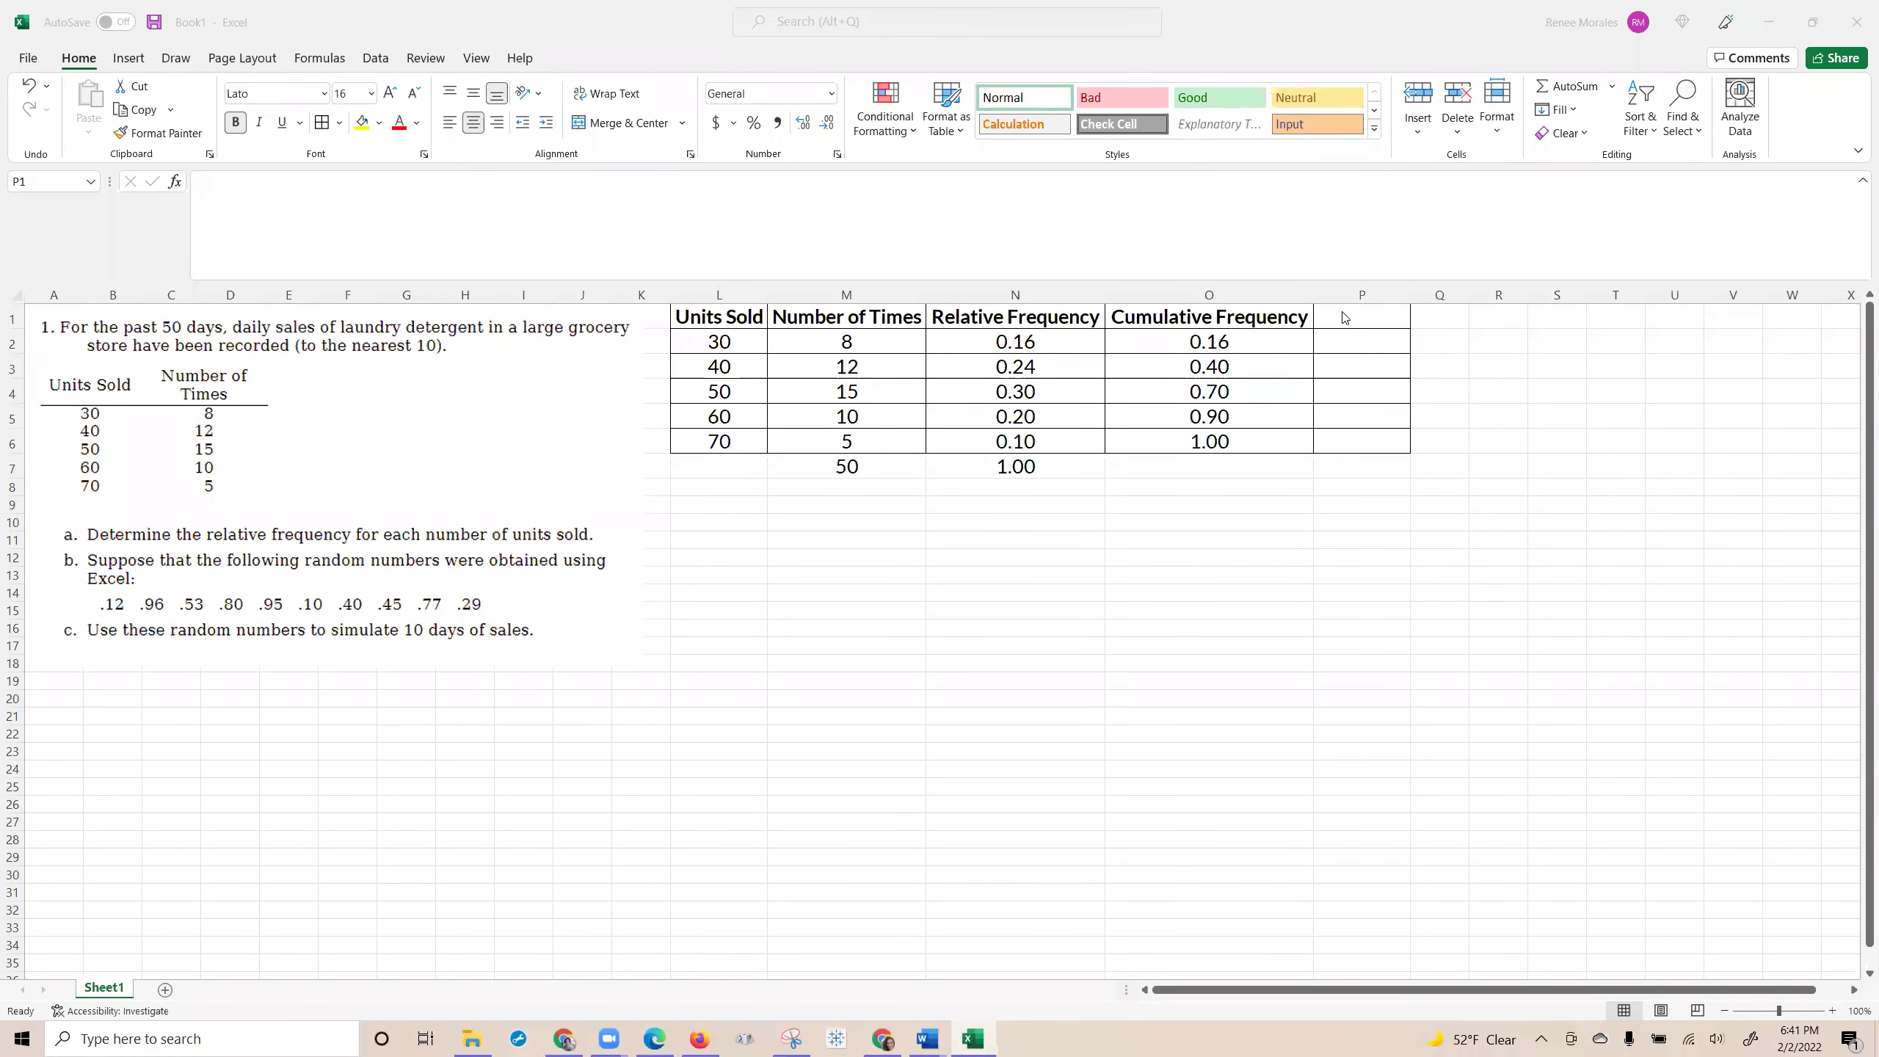
Enter the header Lookup Frequency in P1 and autofit the width of column P.
{"action": "left_click", "coordinate": [1345, 319]}
{"action": "left_click_drag", "start_coordinate": [1405, 294], "coordinate": [1465, 294]}
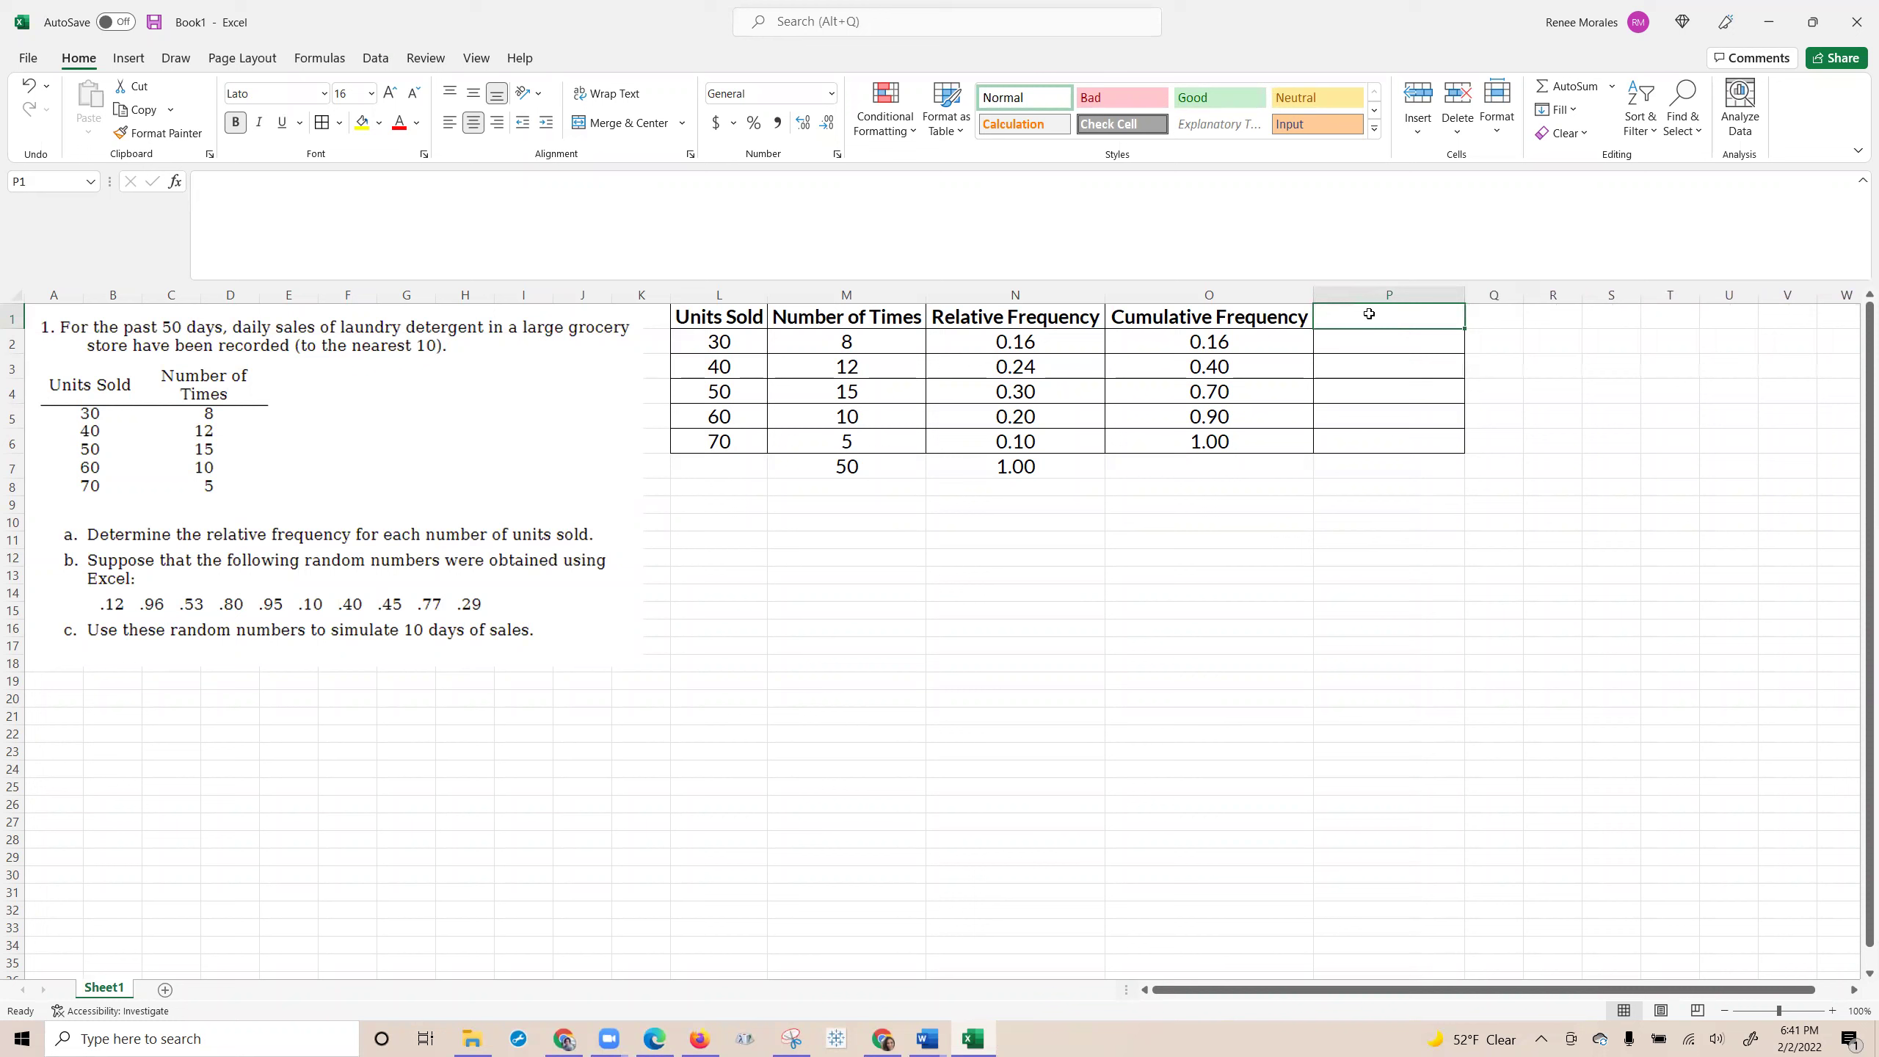
{"action": "type", "text": "L"}
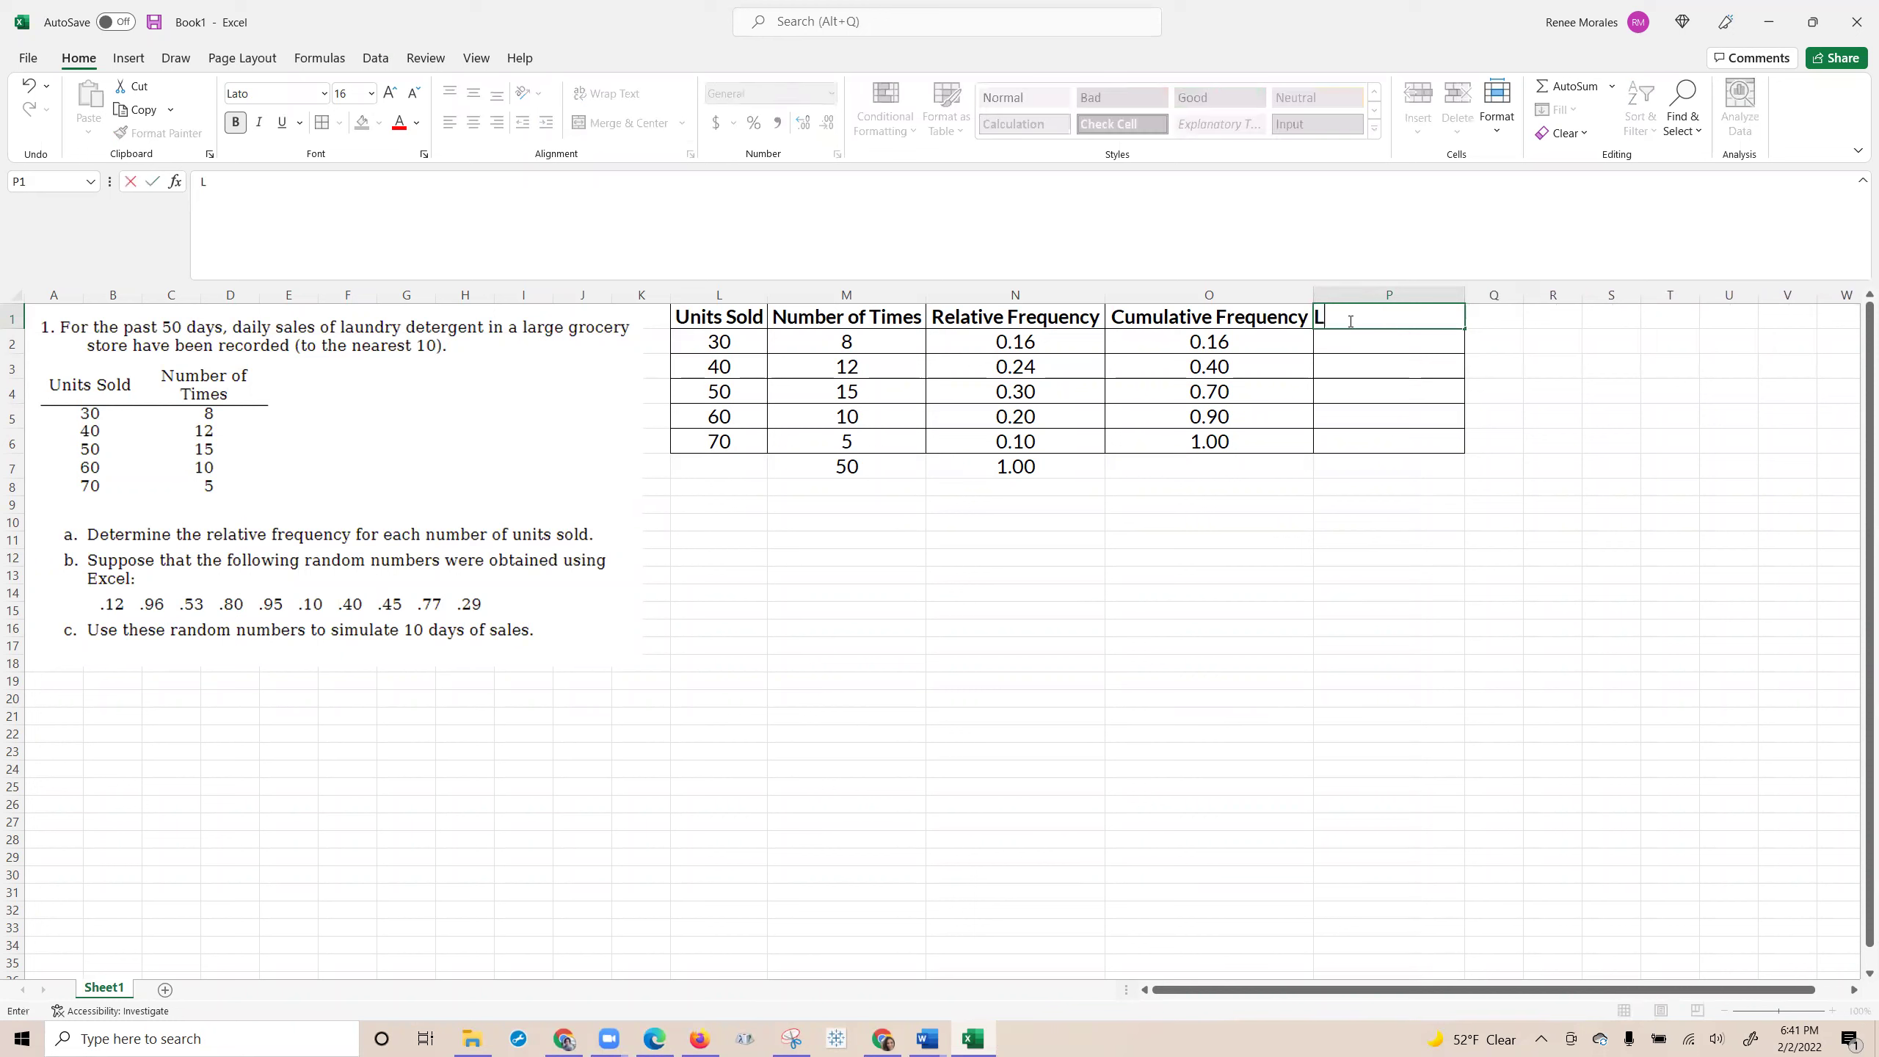
{"action": "type", "text": "ookup Frequency"}
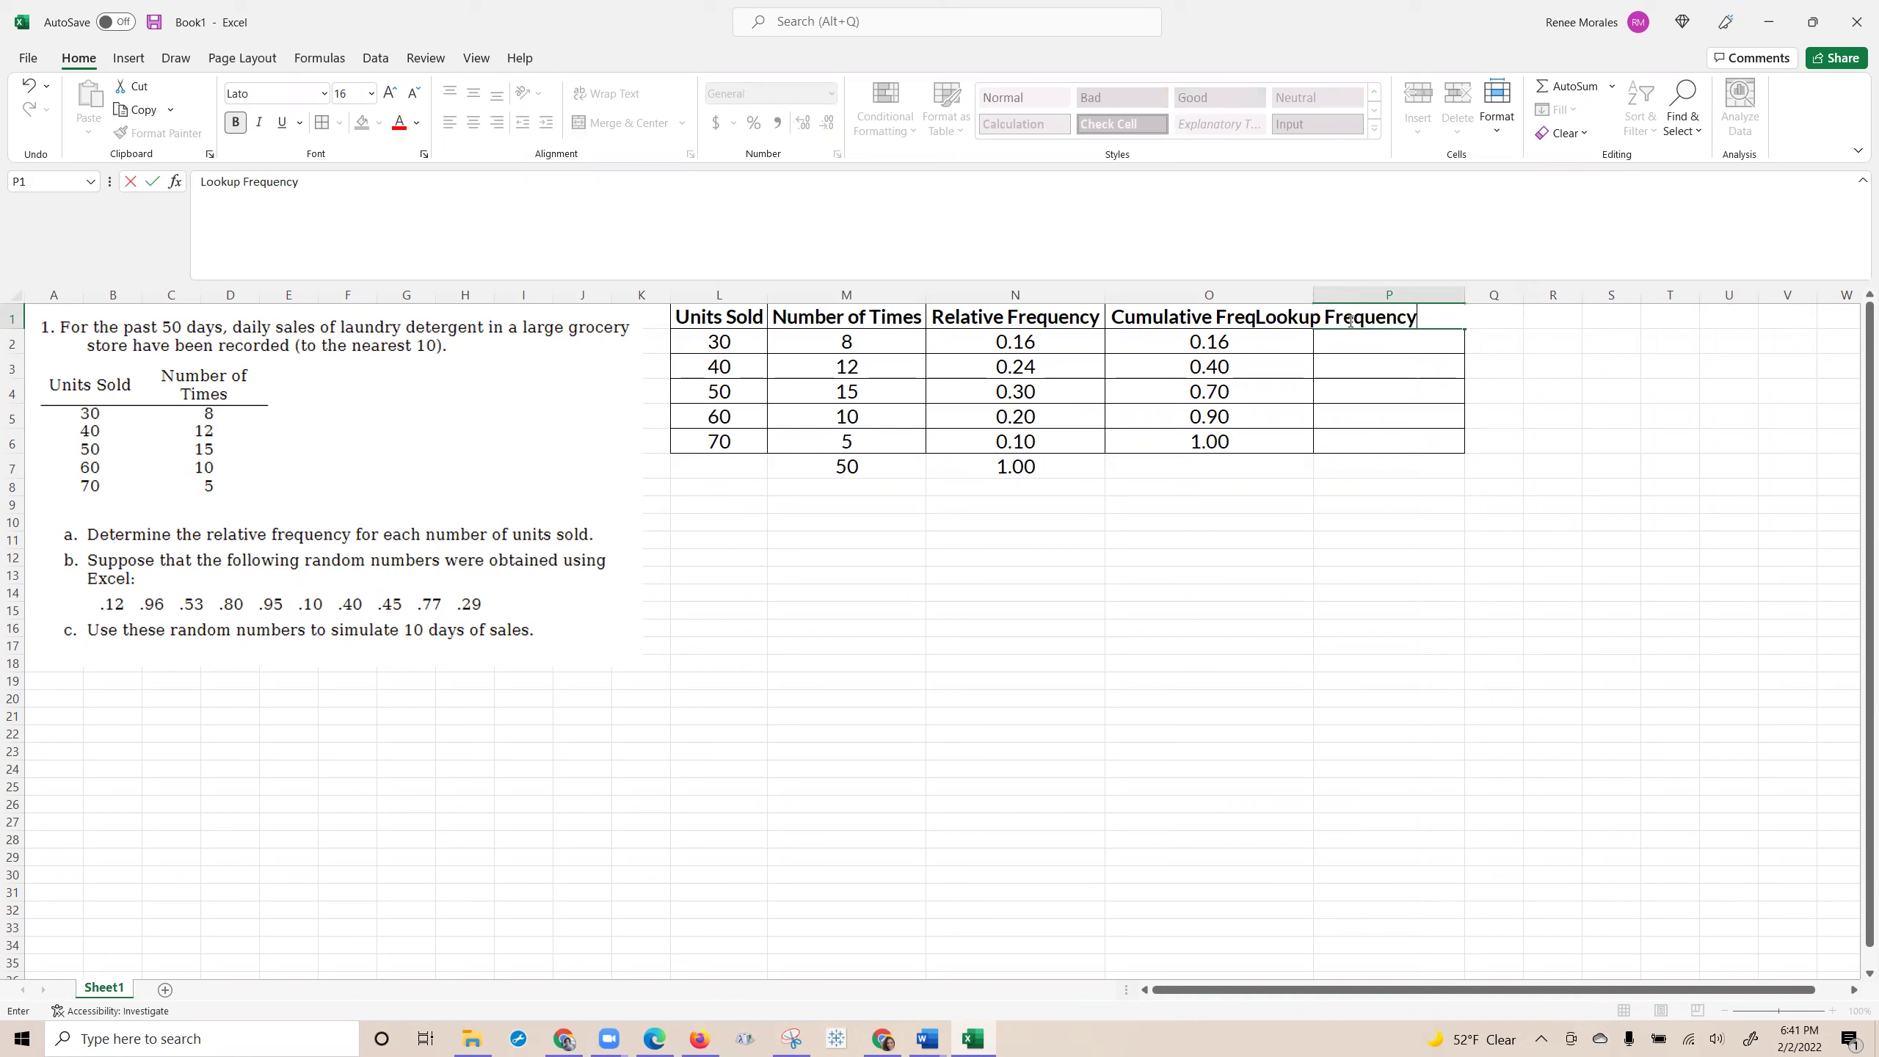
{"action": "key", "text": "Return"}
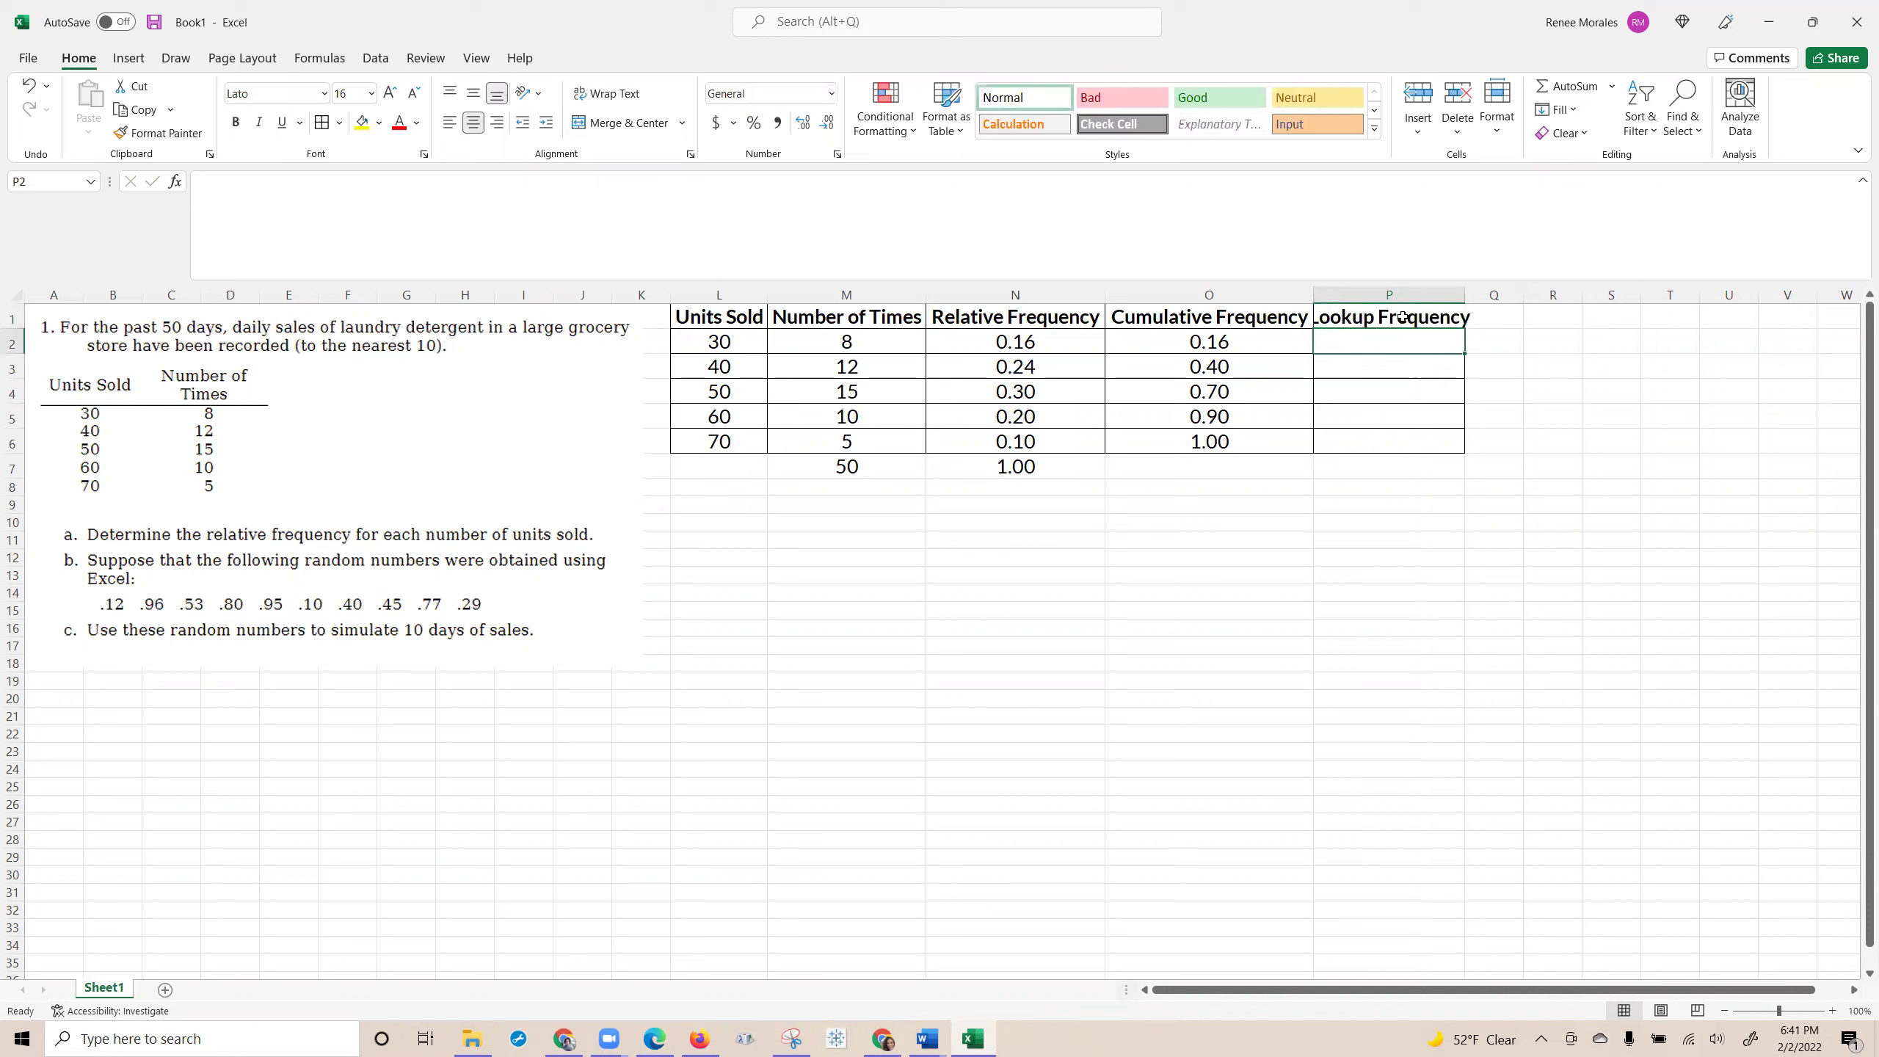
{"action": "double_click", "coordinate": [1465, 295]}
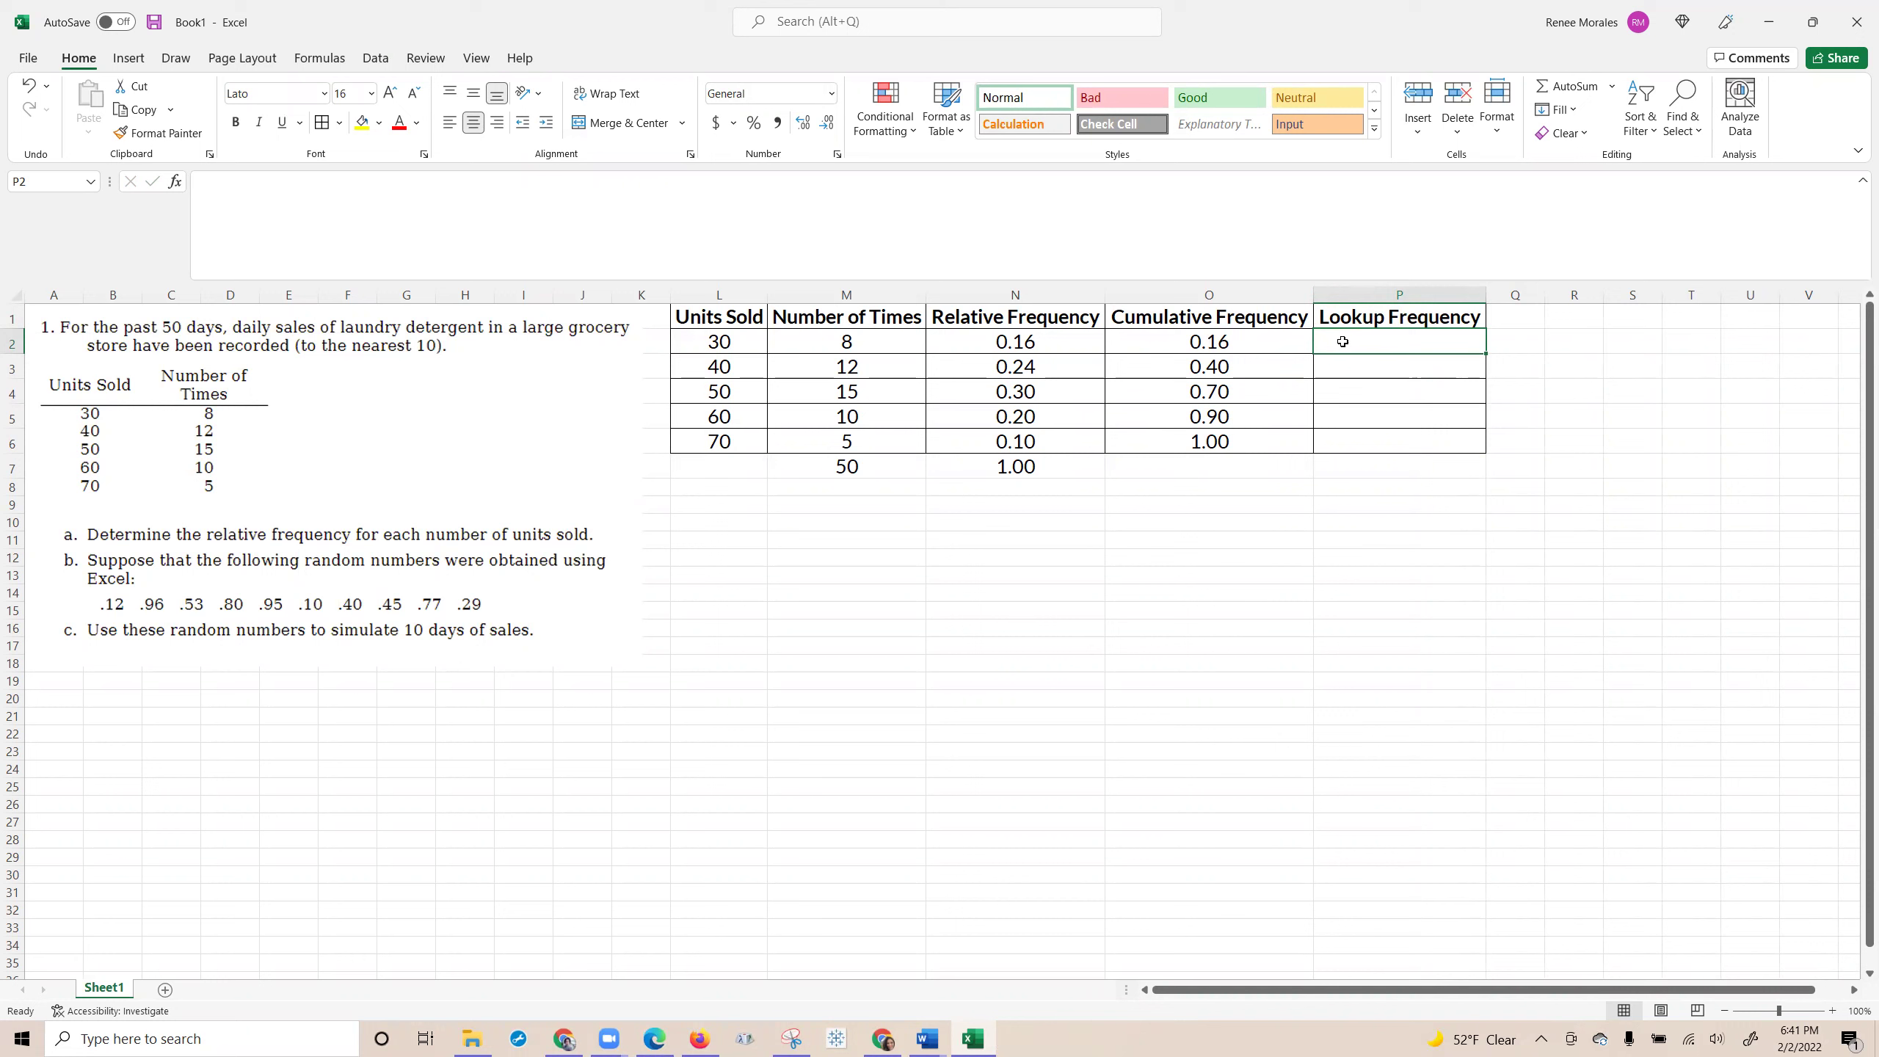
Enter .00 as the first lookup frequency in P2 and copy the cell formatting of O2 onto it.
{"action": "type", "text": ".00"}
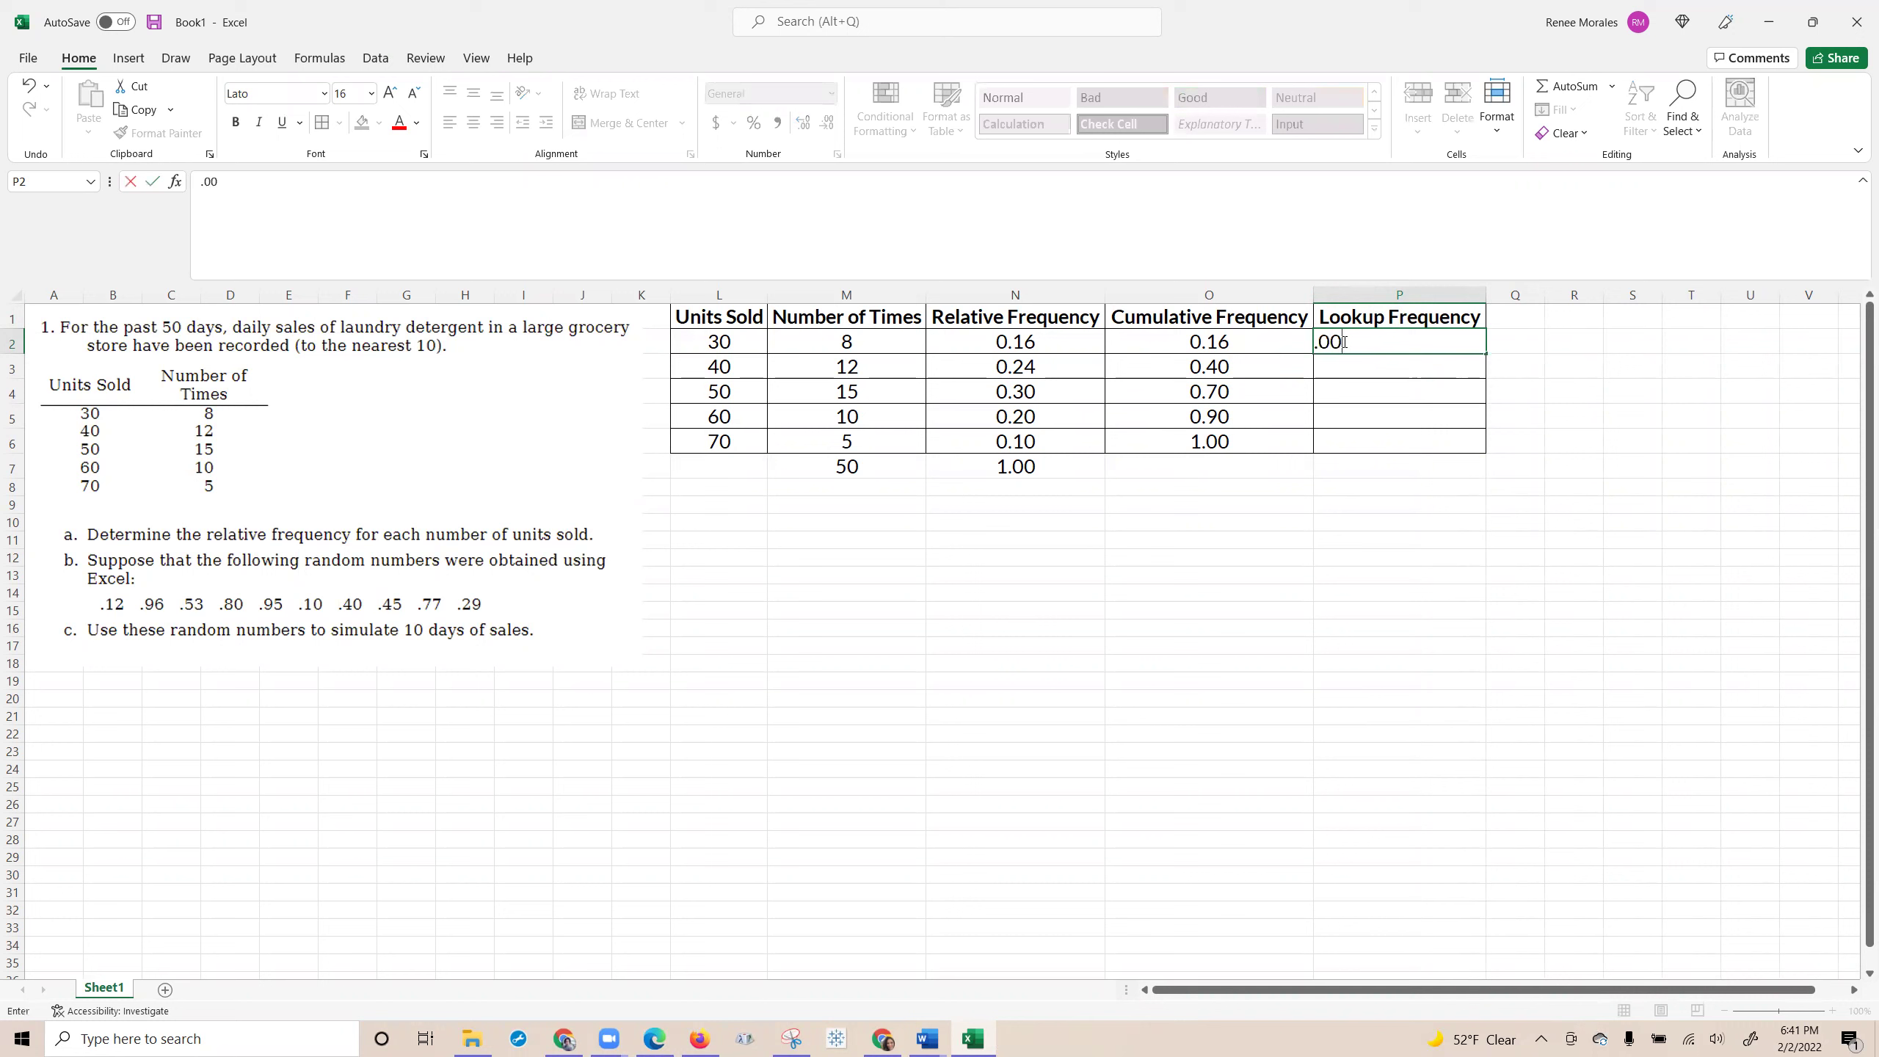
{"action": "key", "text": "Return"}
{"action": "left_click", "coordinate": [1215, 341]}
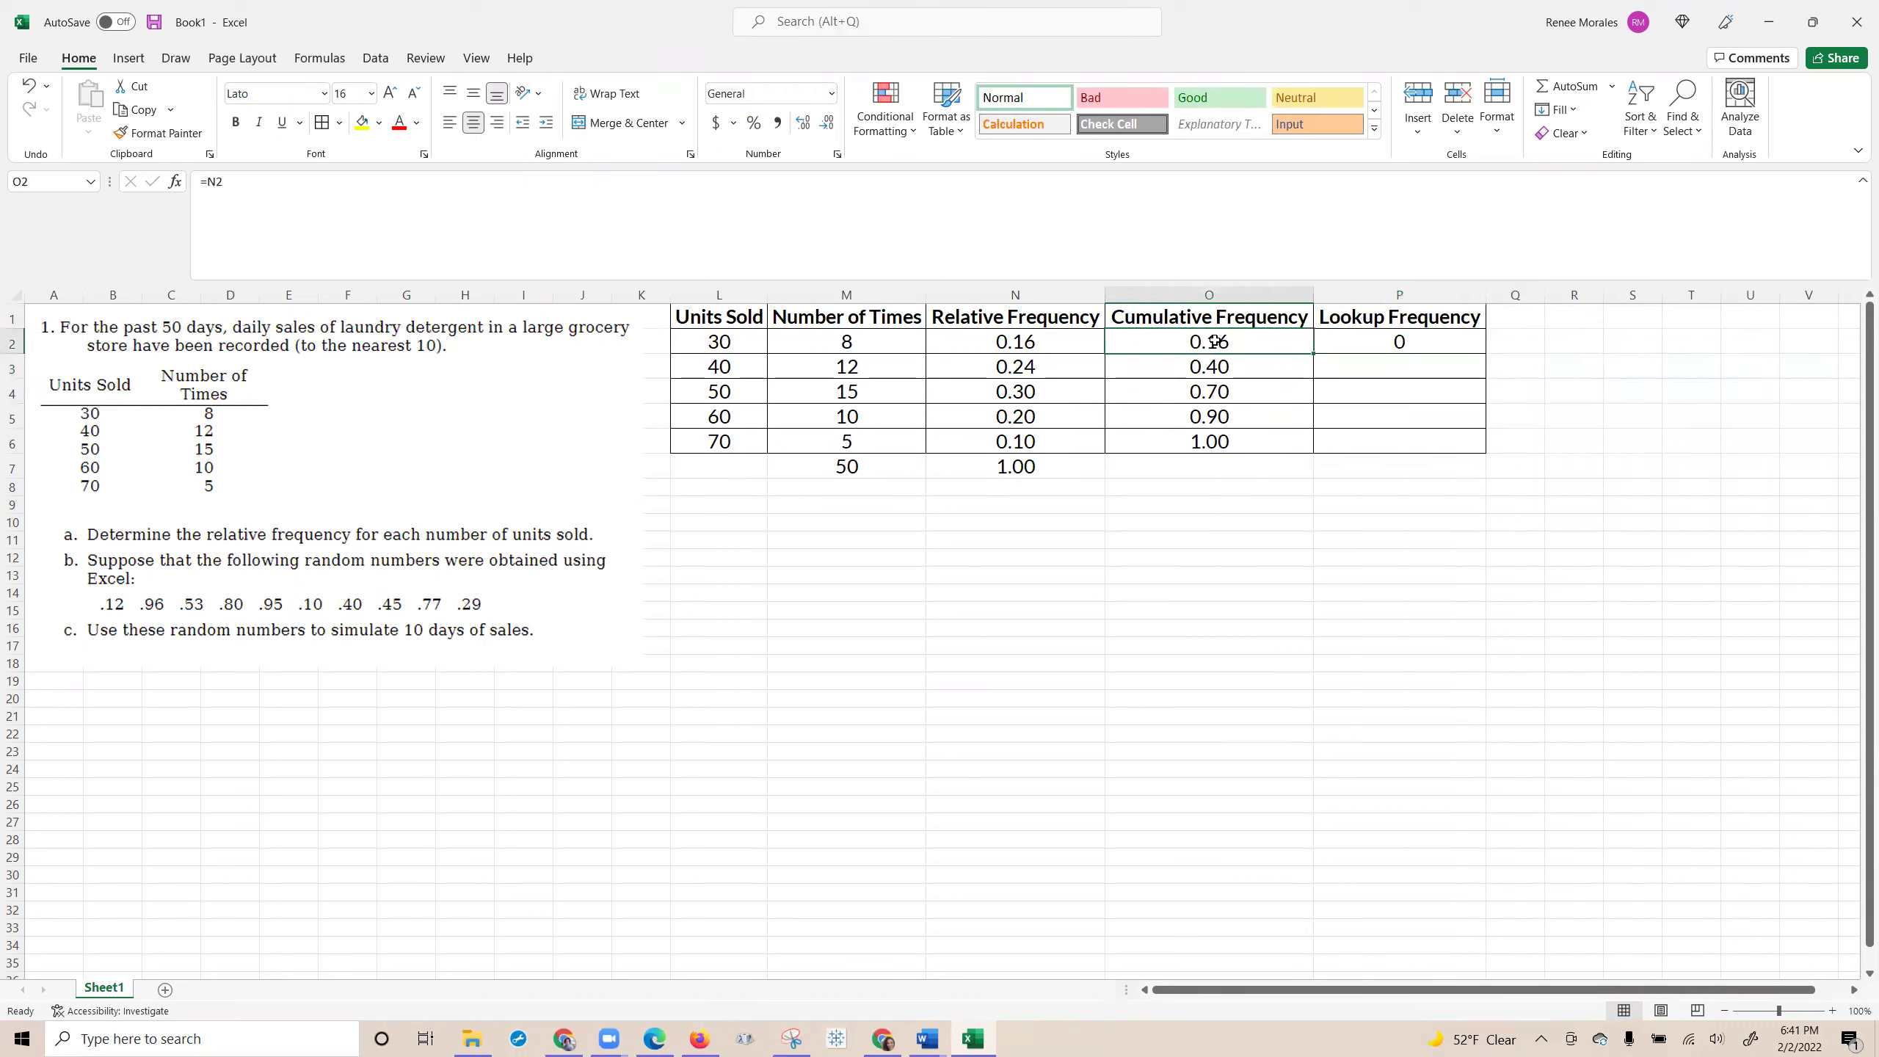
{"action": "left_click", "coordinate": [158, 134]}
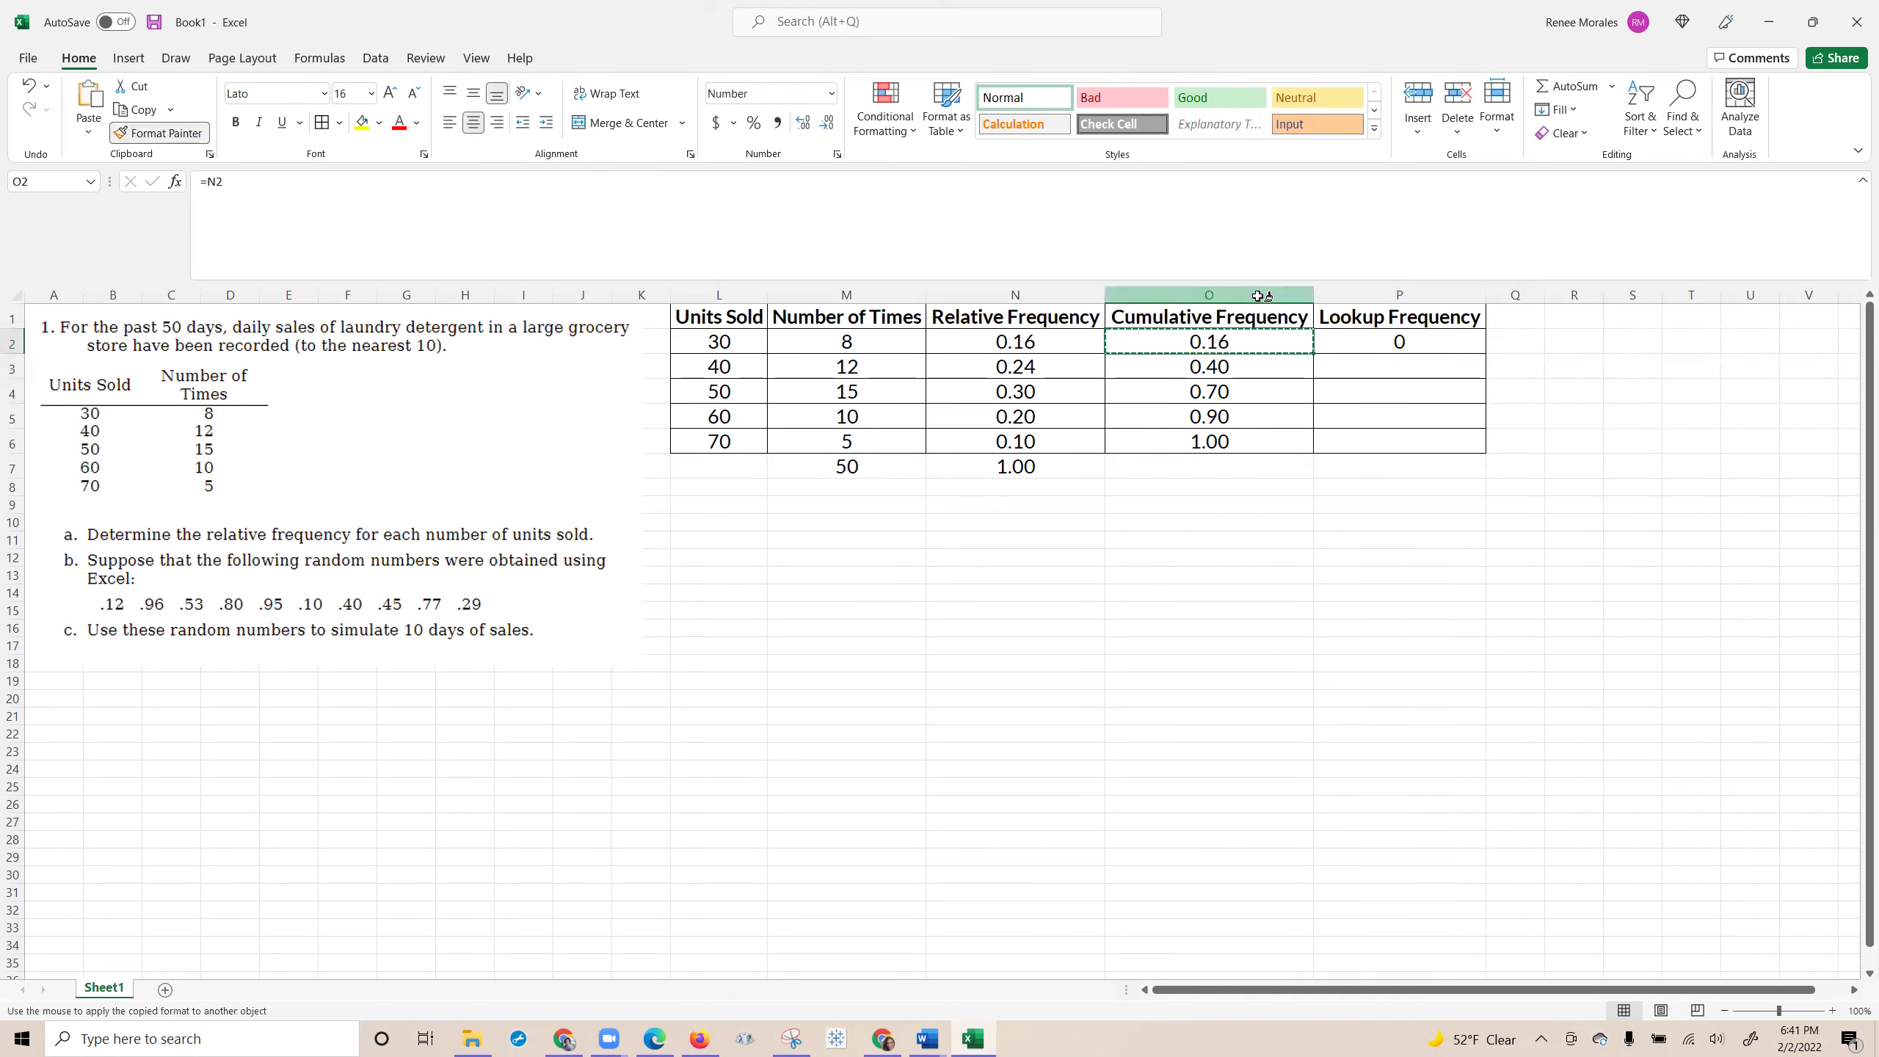
{"action": "left_click", "coordinate": [1398, 341]}
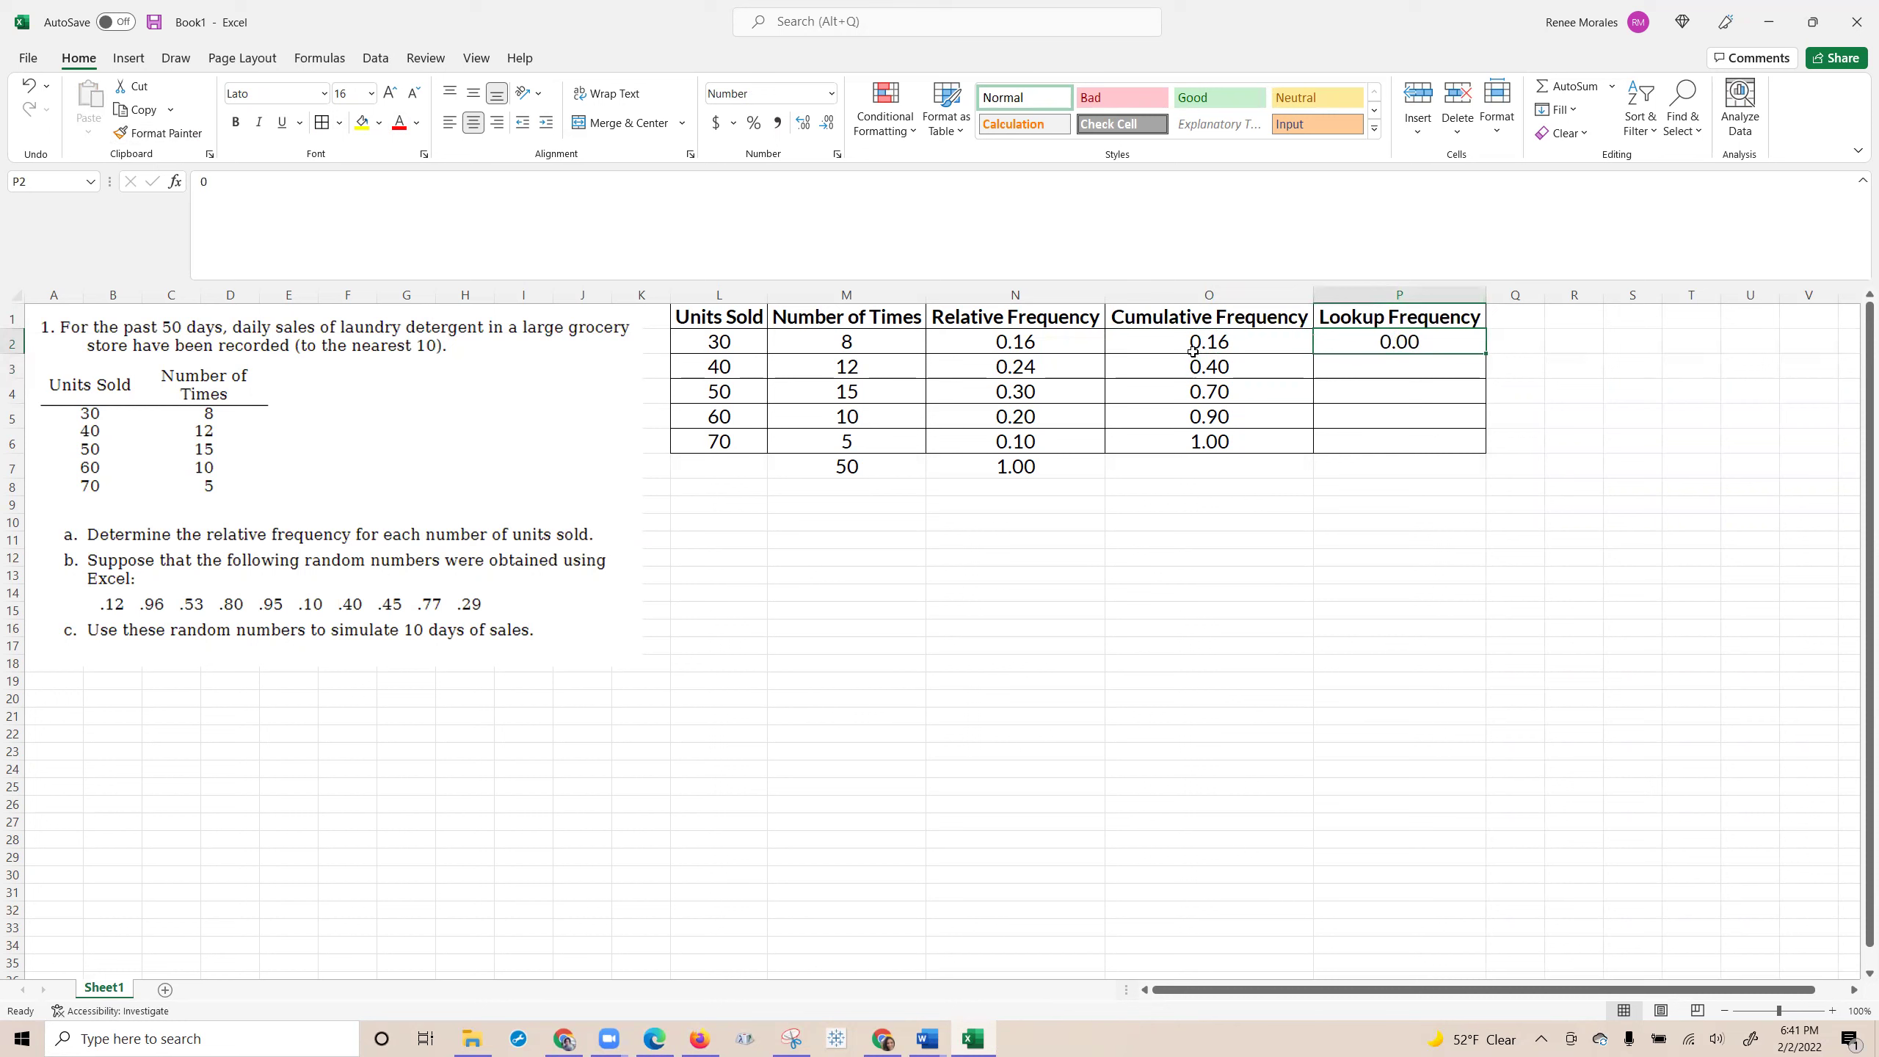
Enter .16 as the lookup frequency in P3, in the row for 40 units sold.
{"action": "left_click", "coordinate": [1246, 367]}
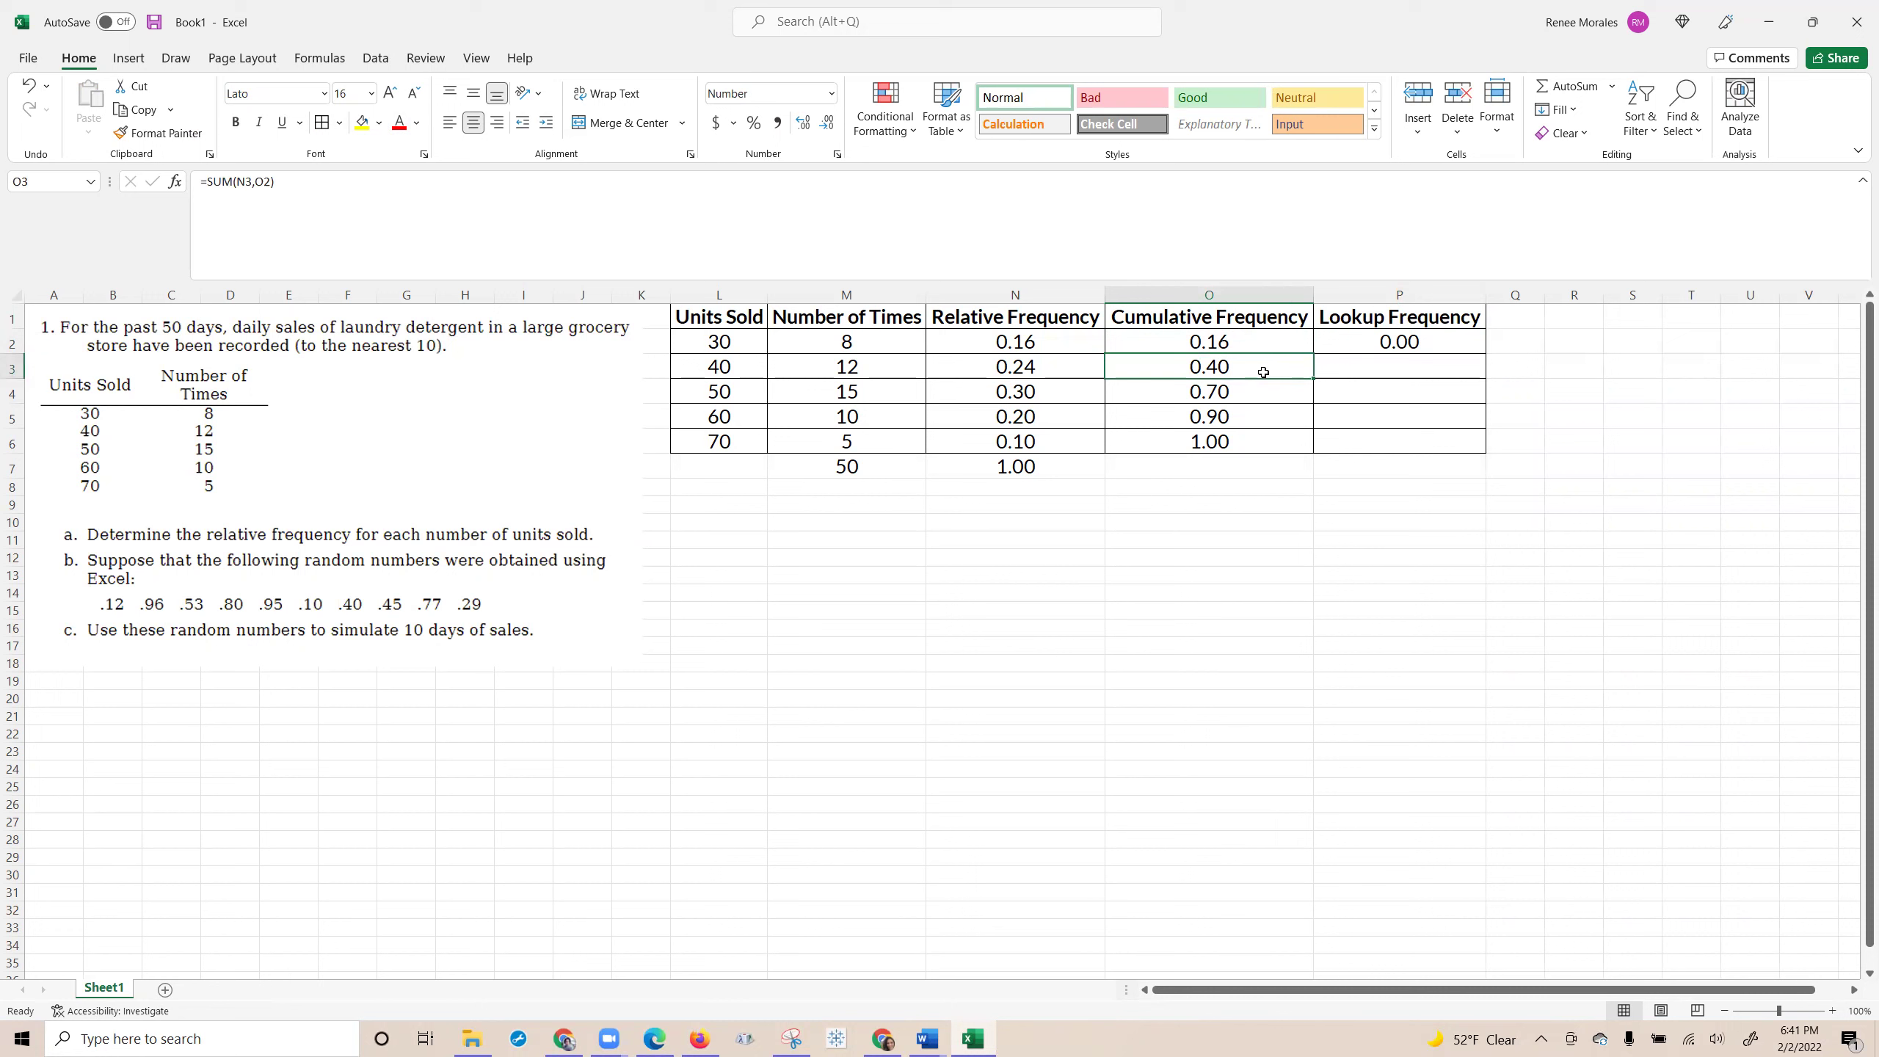
{"action": "left_click", "coordinate": [1373, 367]}
{"action": "type", "text": "."}
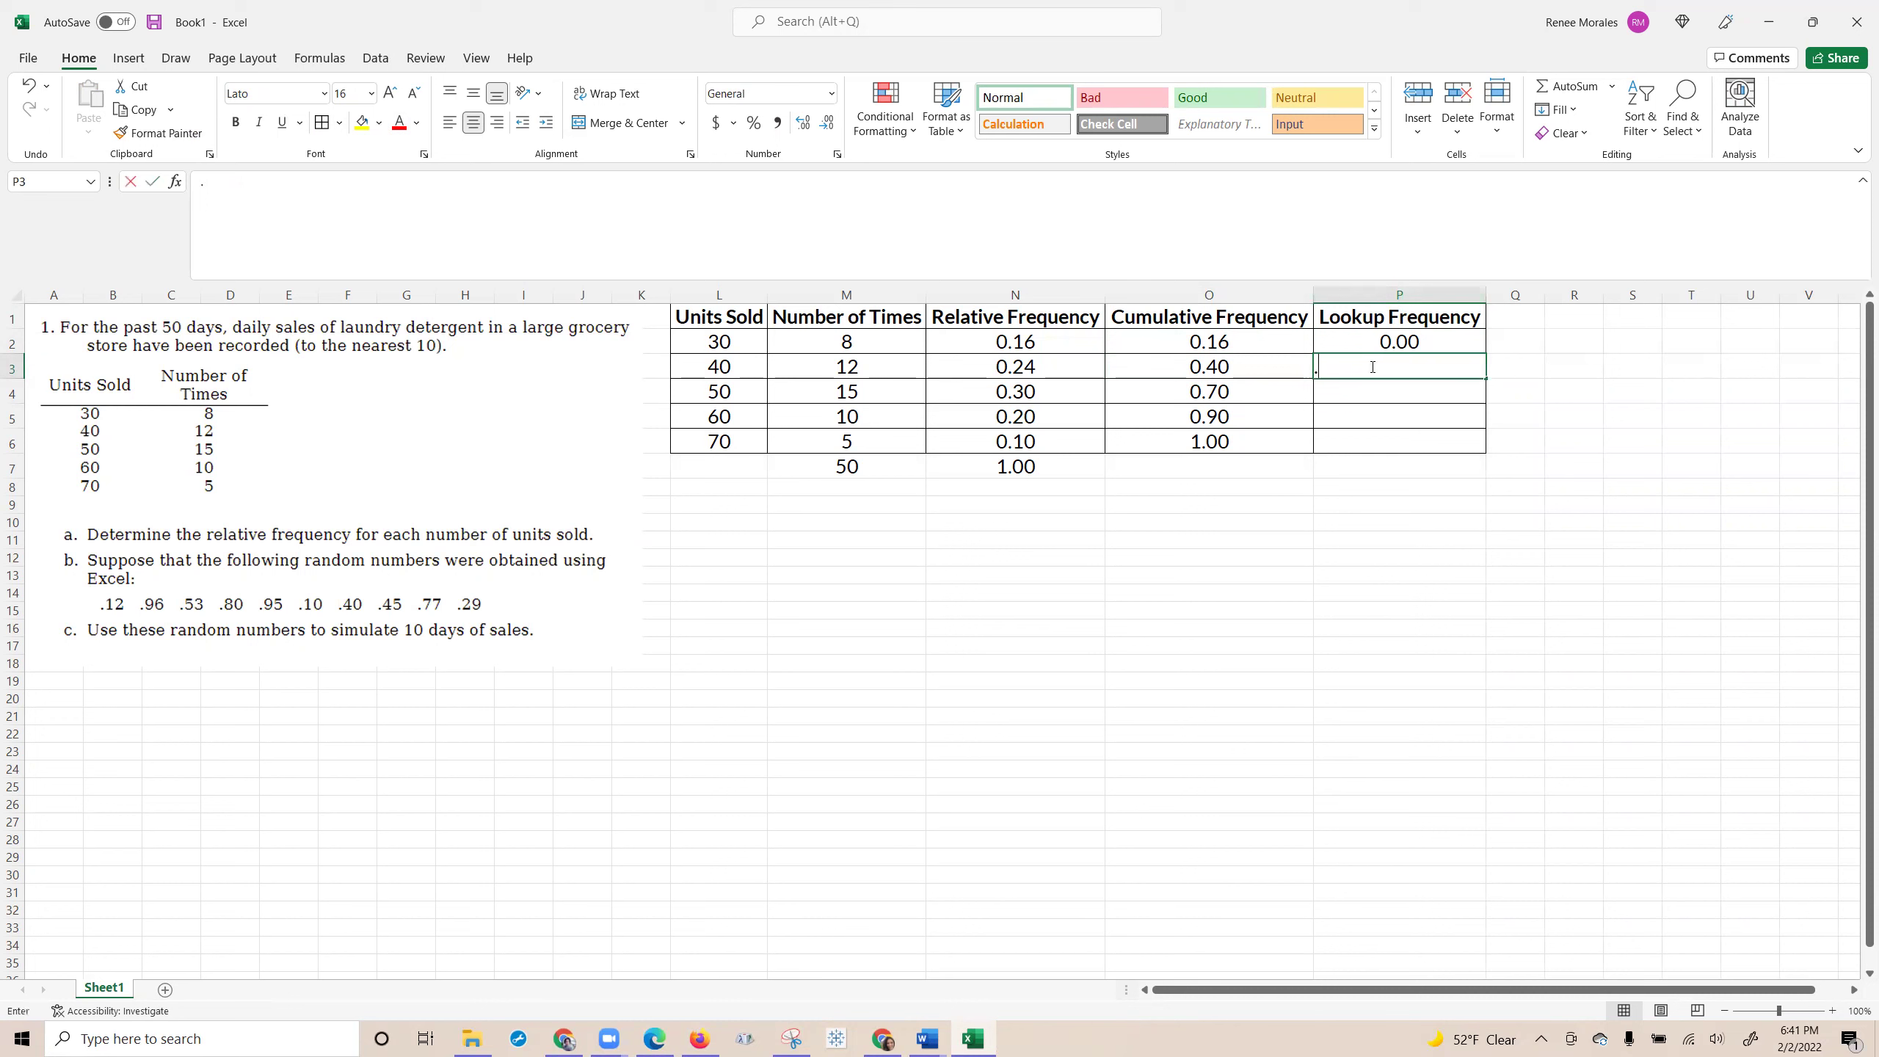
{"action": "type", "text": "16"}
{"action": "key", "text": "Return"}
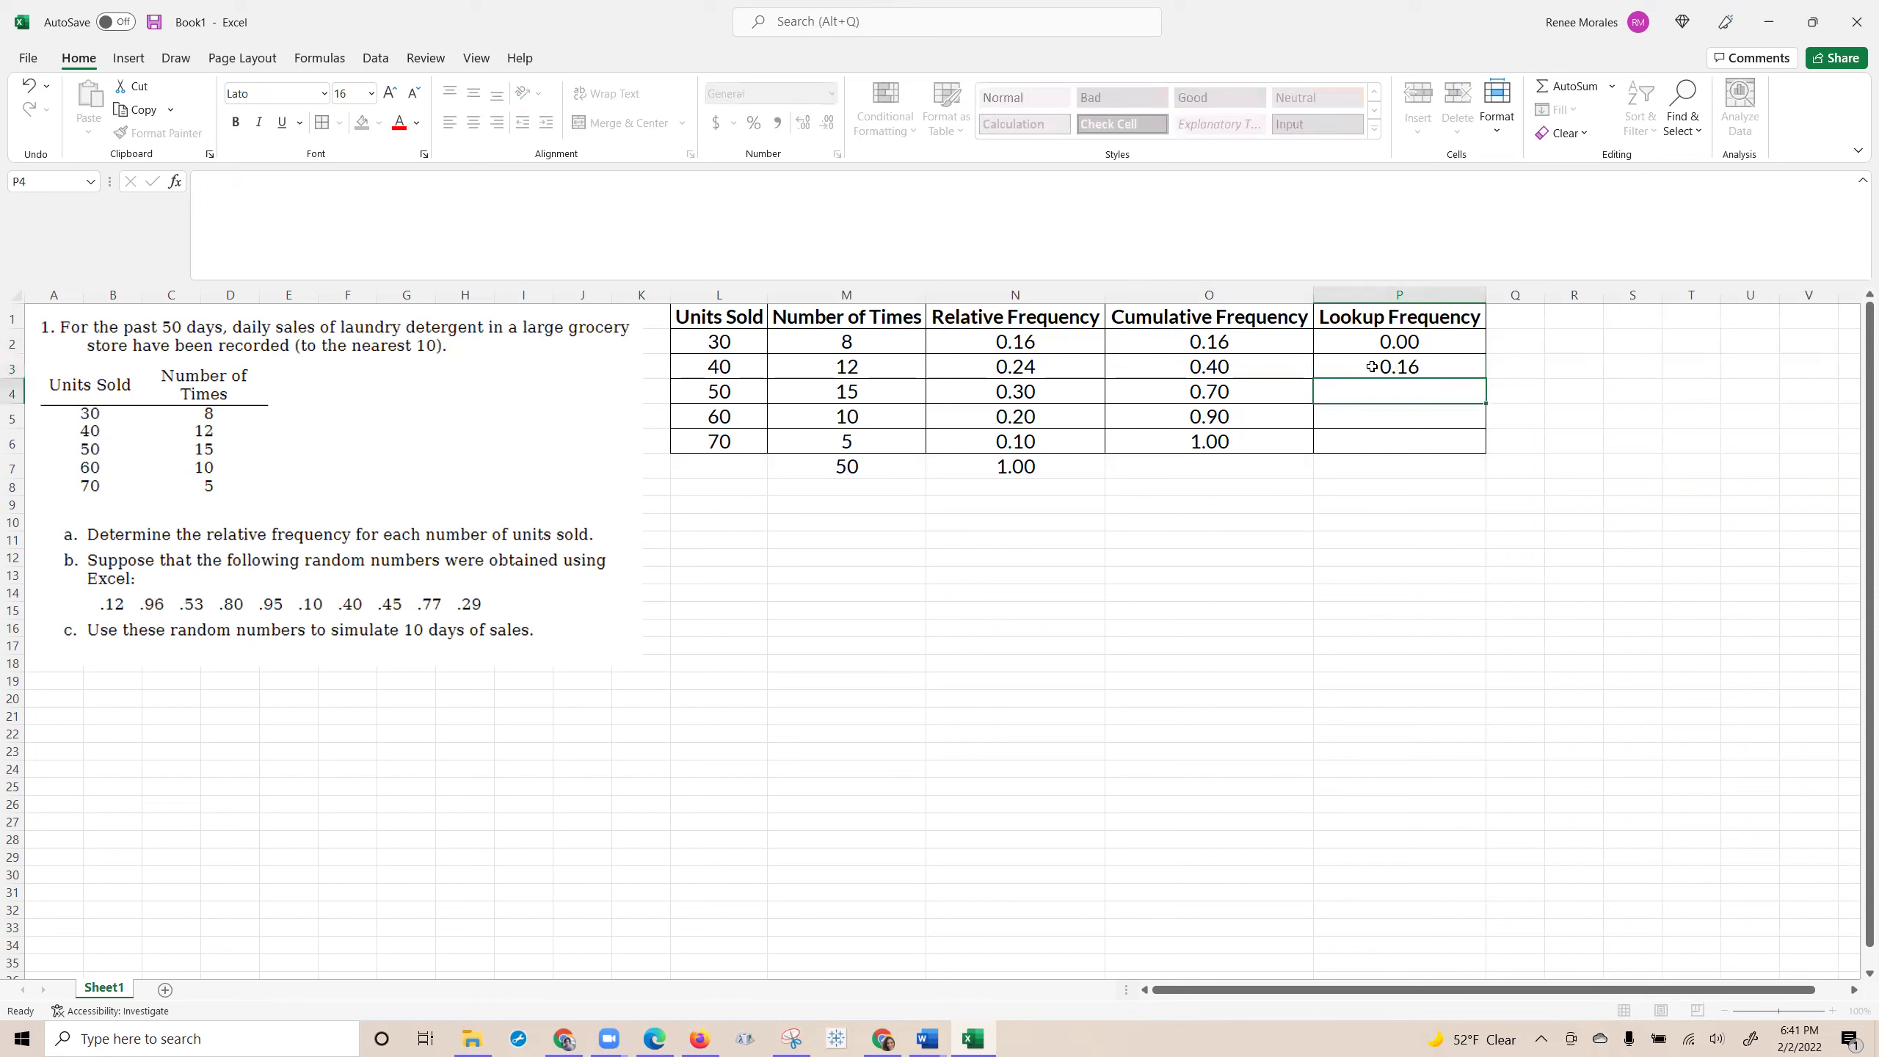
Enter 0.4 as the lookup frequency in P4, in the row for 50 units sold.
{"action": "left_click", "coordinate": [1225, 397]}
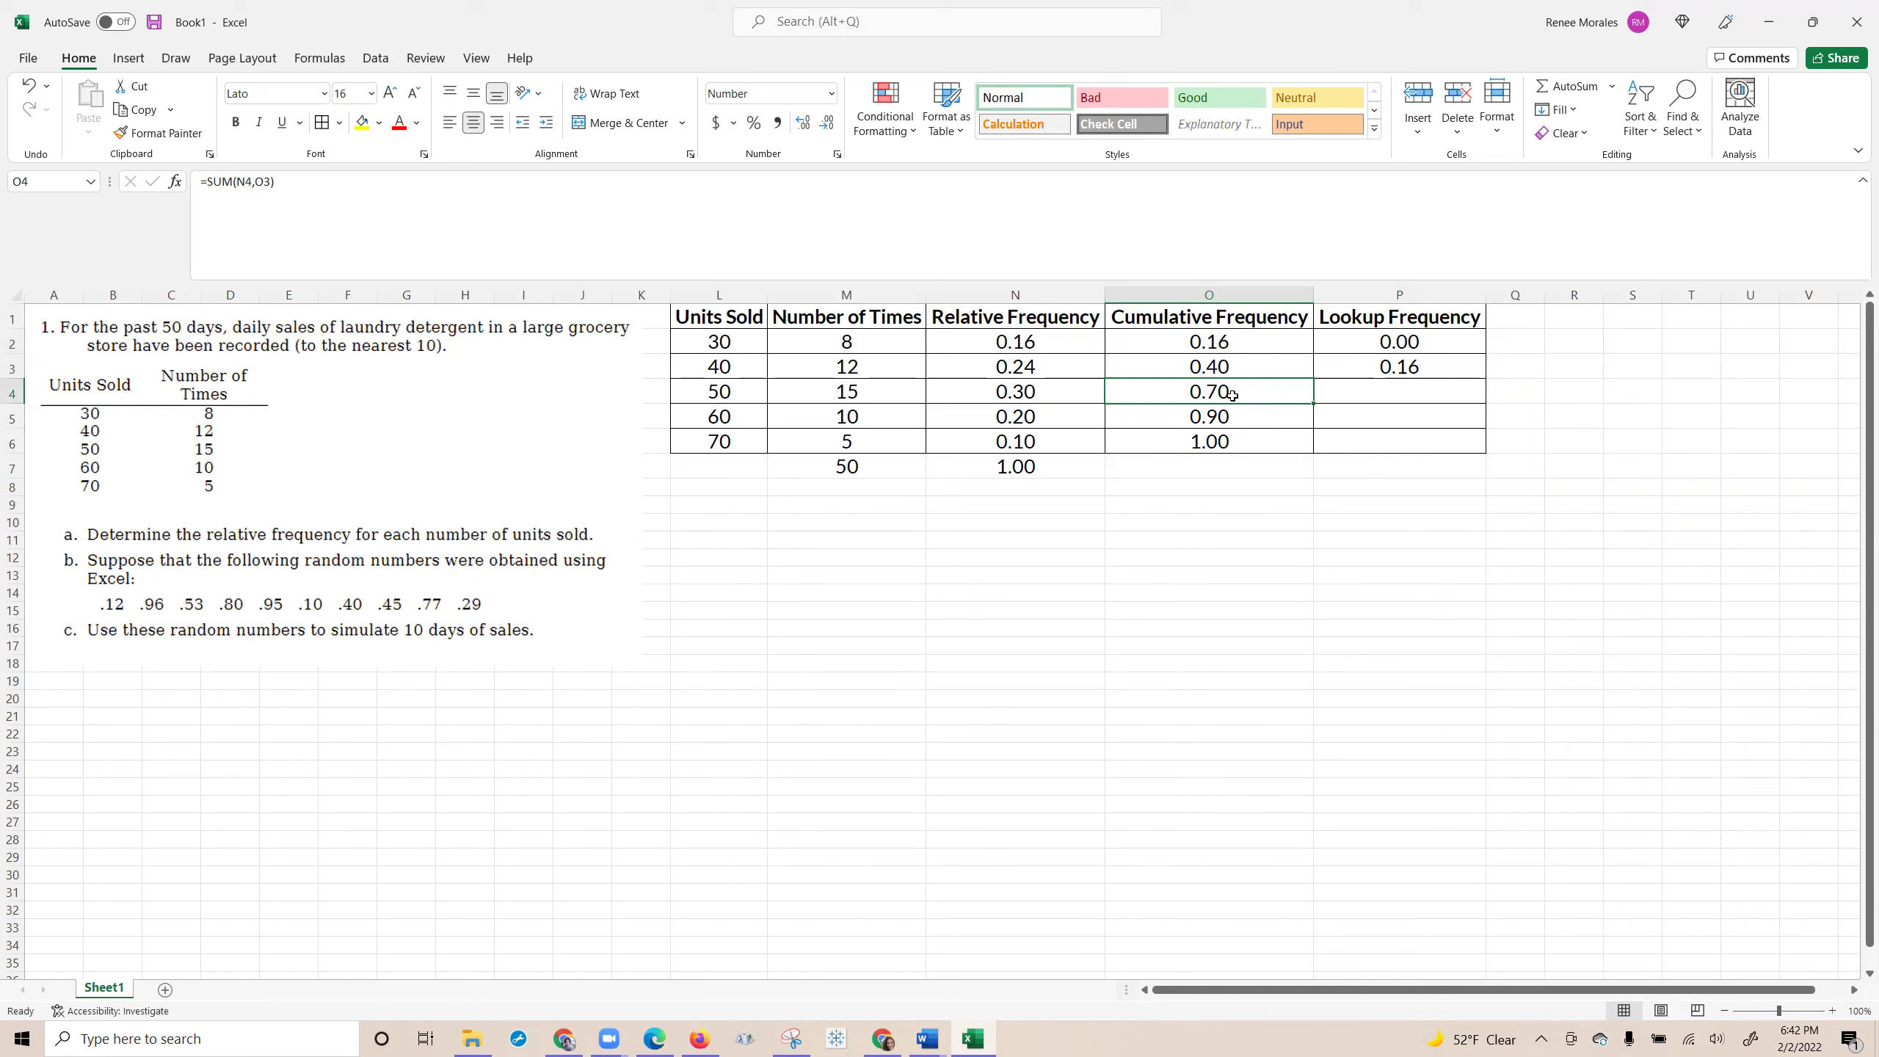
{"action": "left_click", "coordinate": [1391, 385]}
{"action": "type", "text": "0.4"}
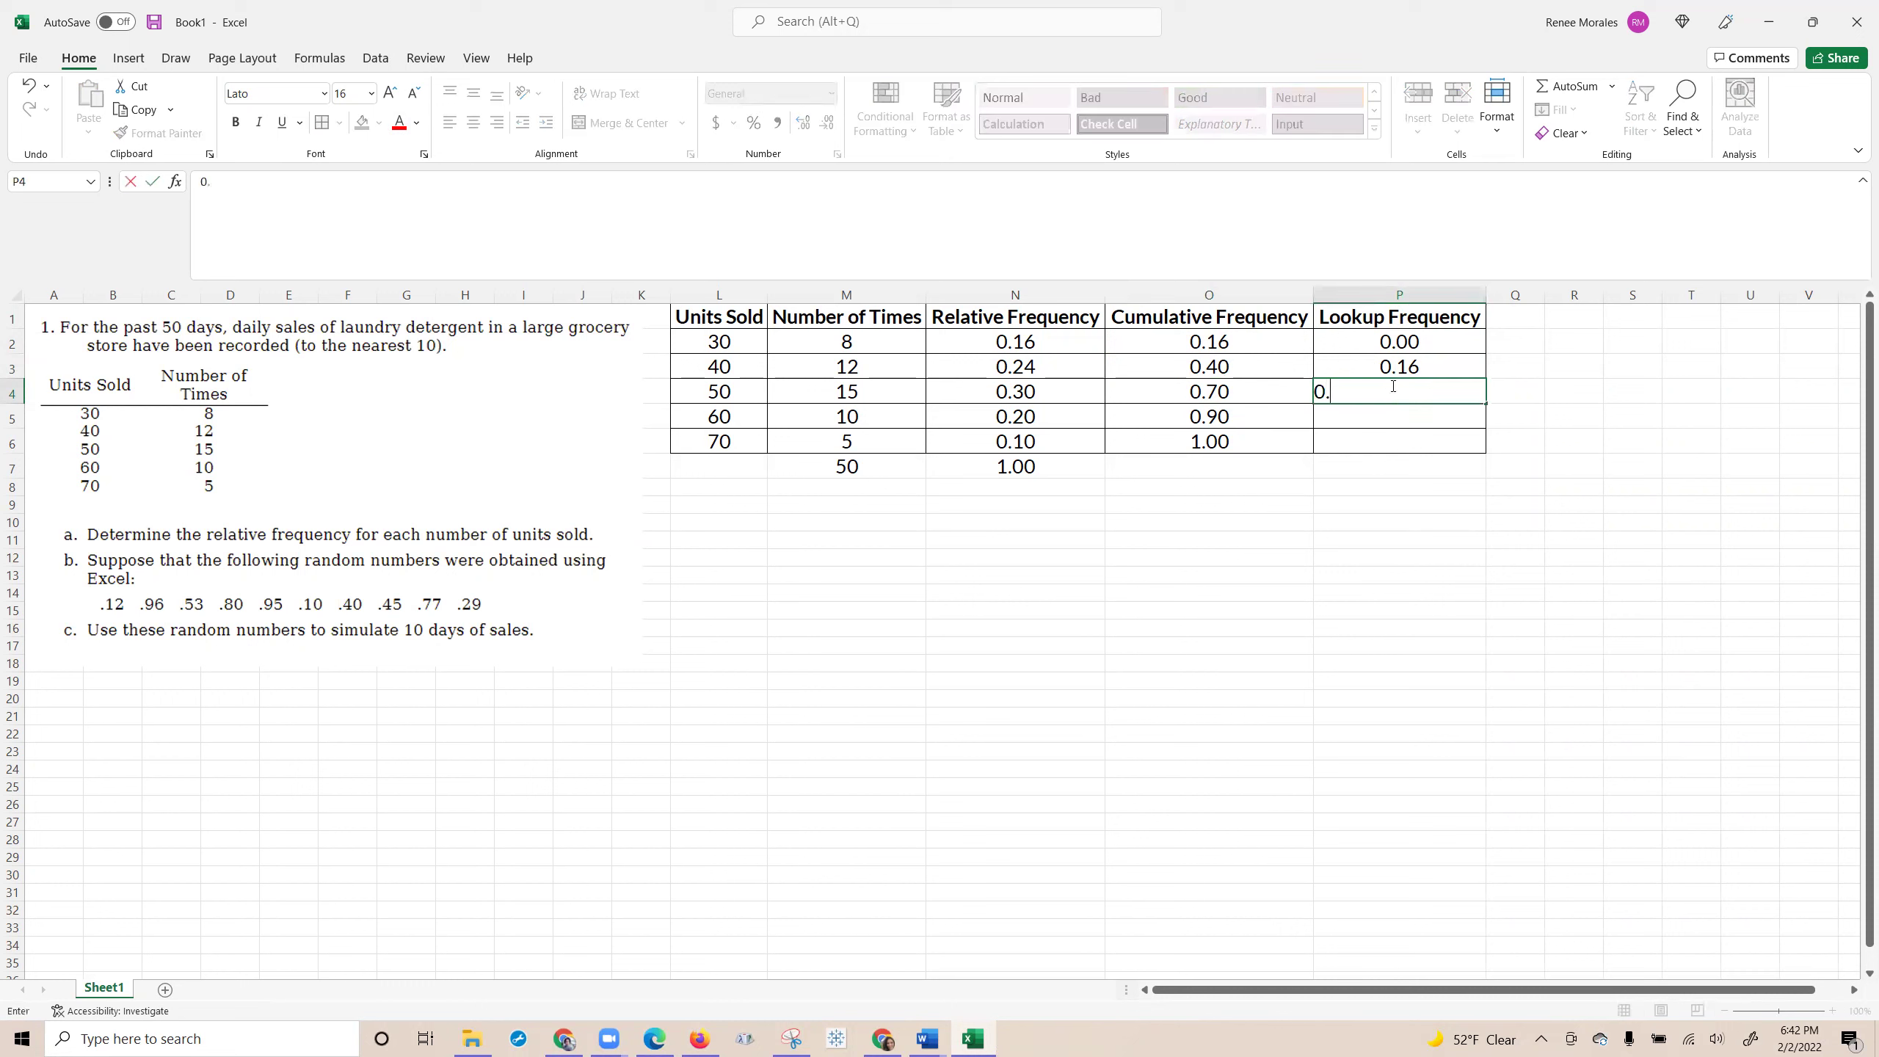
{"action": "key", "text": "Return"}
Copy the cell formatting of P3 onto P4.
{"action": "left_click", "coordinate": [1380, 370]}
{"action": "left_click", "coordinate": [194, 141]}
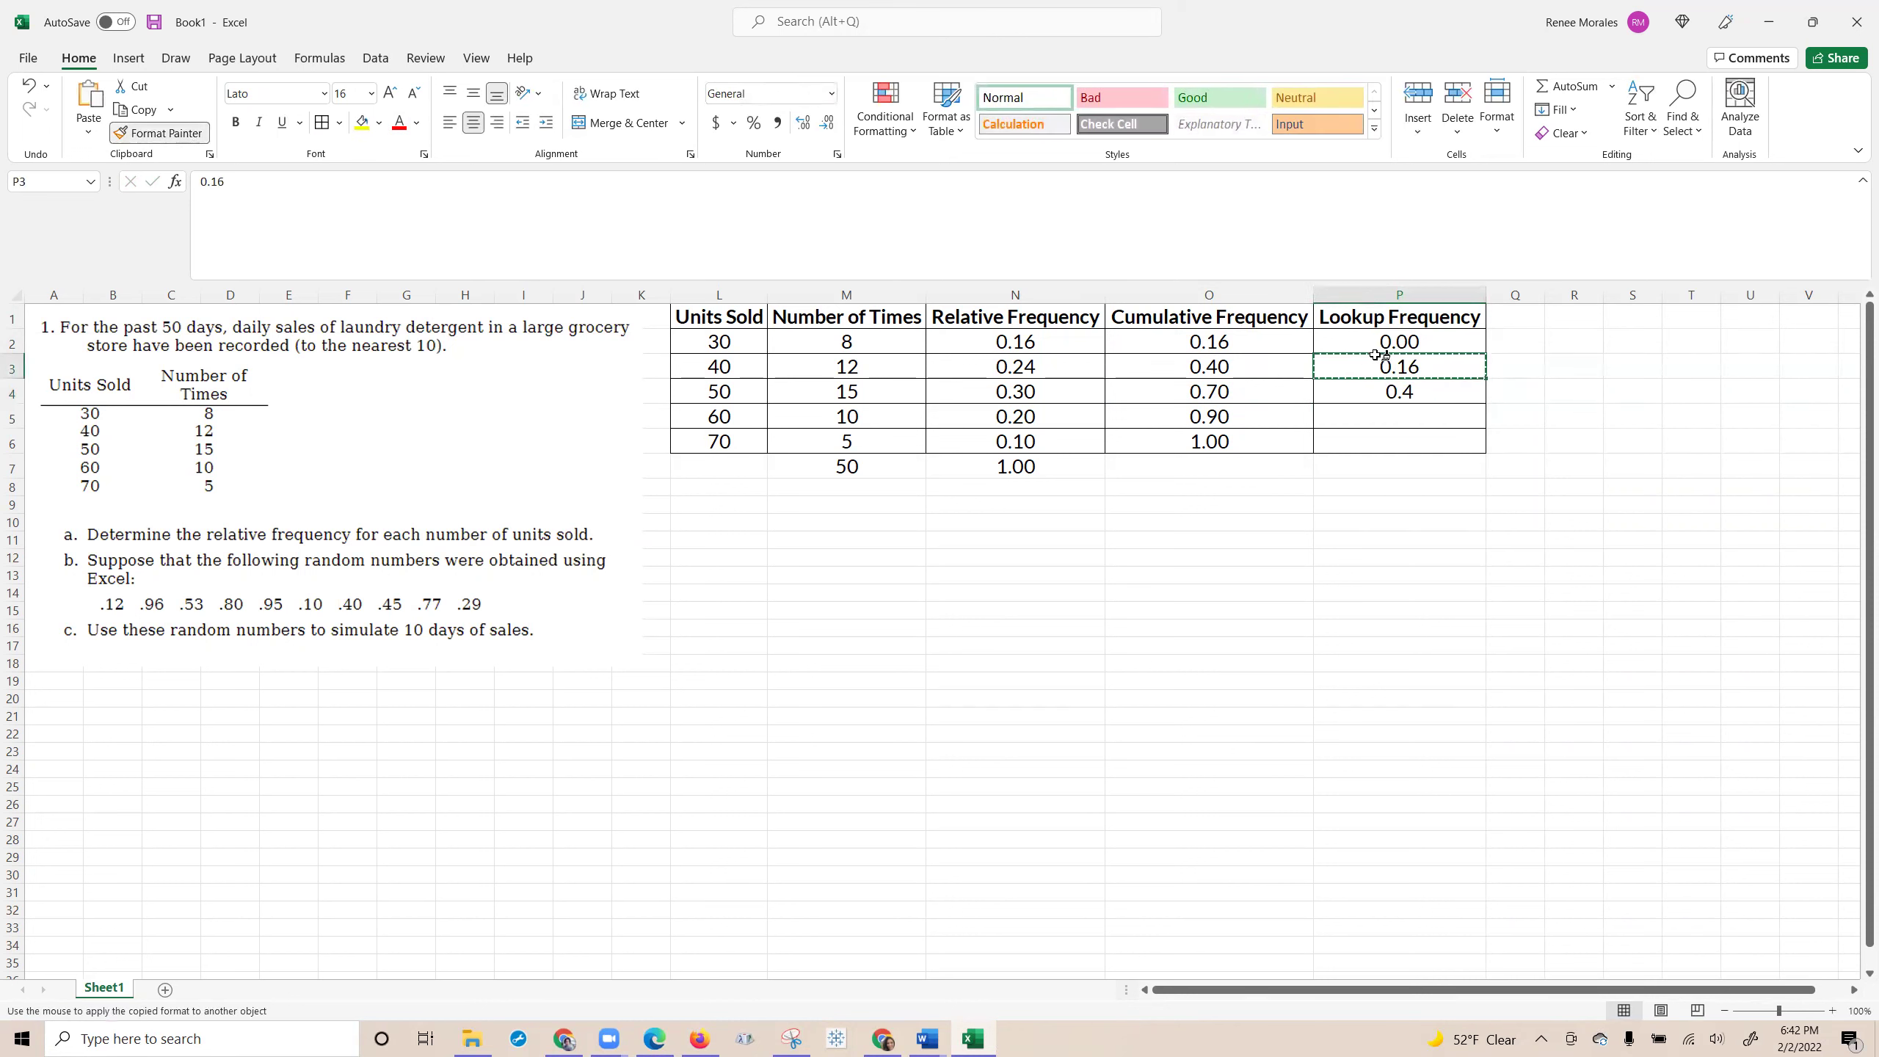
{"action": "left_click", "coordinate": [1354, 392]}
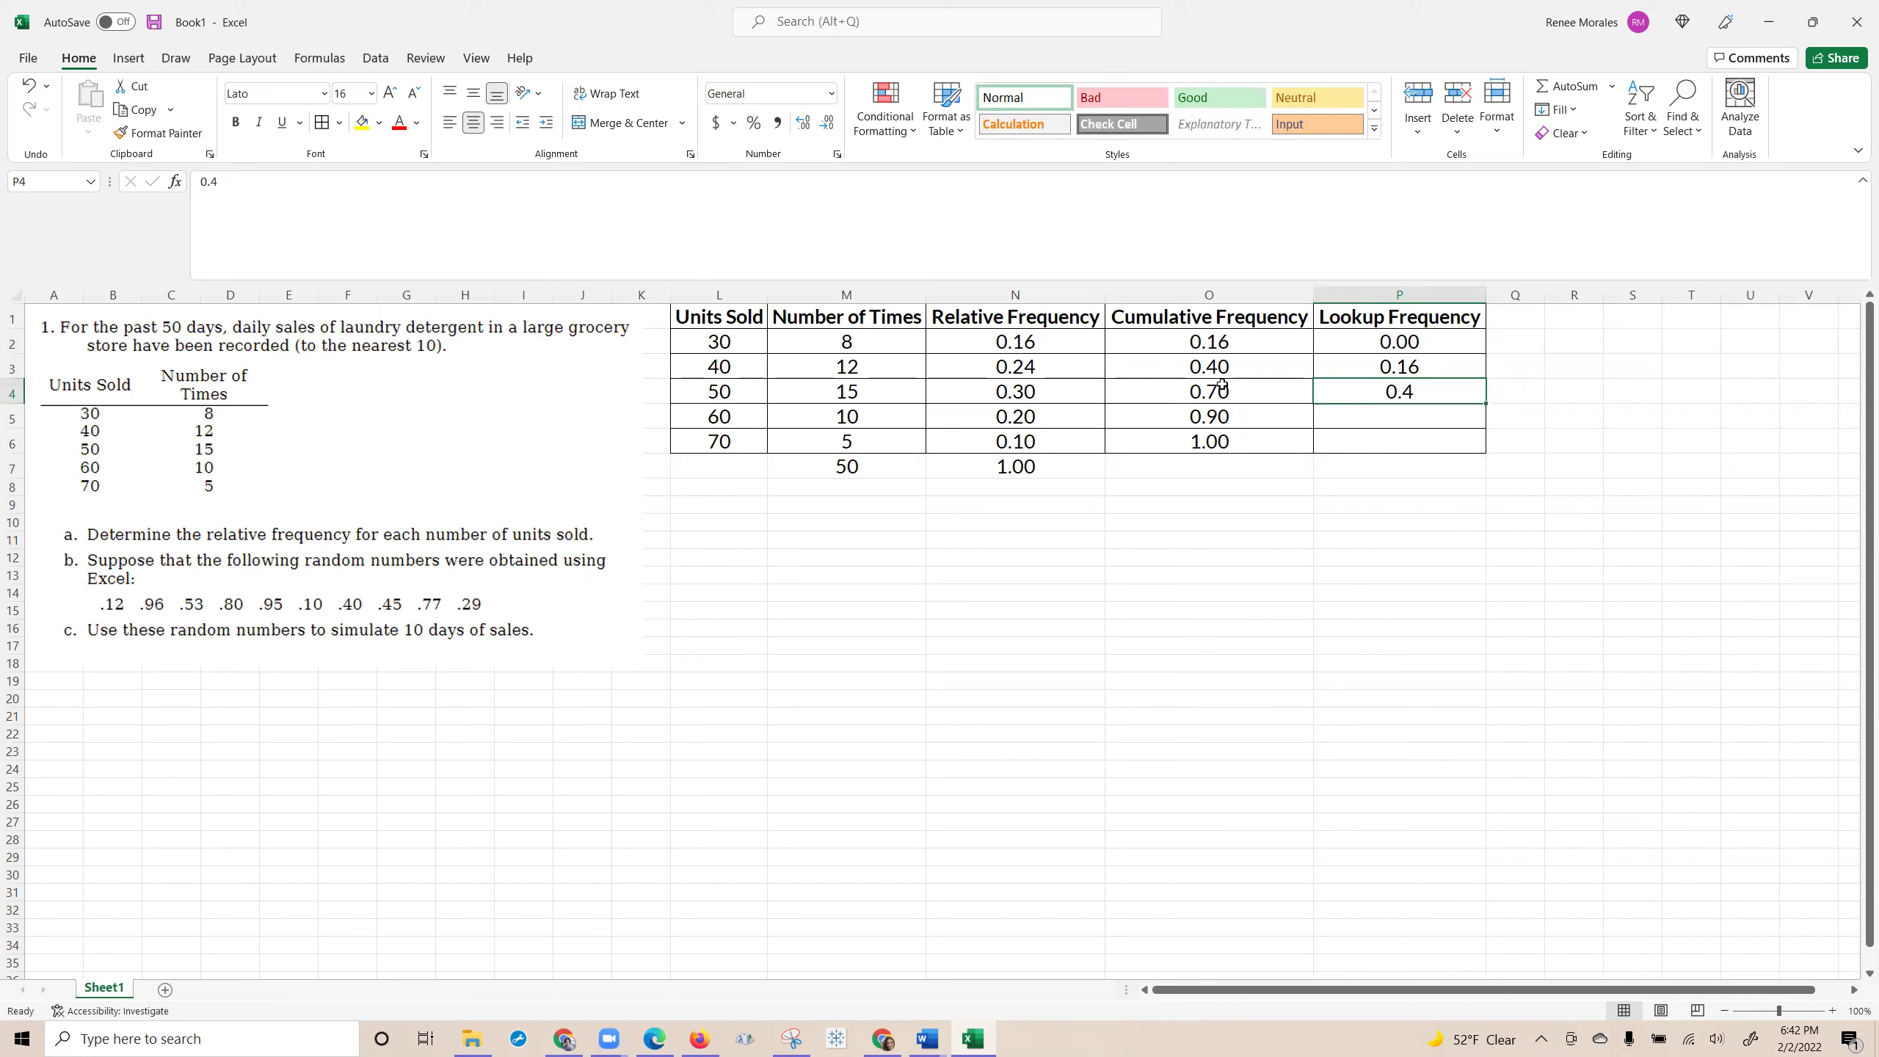
Copy the cell formatting of the cumulative frequencies in O3:O6 onto the lookup frequency cells P3:P6.
{"action": "left_click_drag", "start_coordinate": [1221, 367], "coordinate": [1221, 441]}
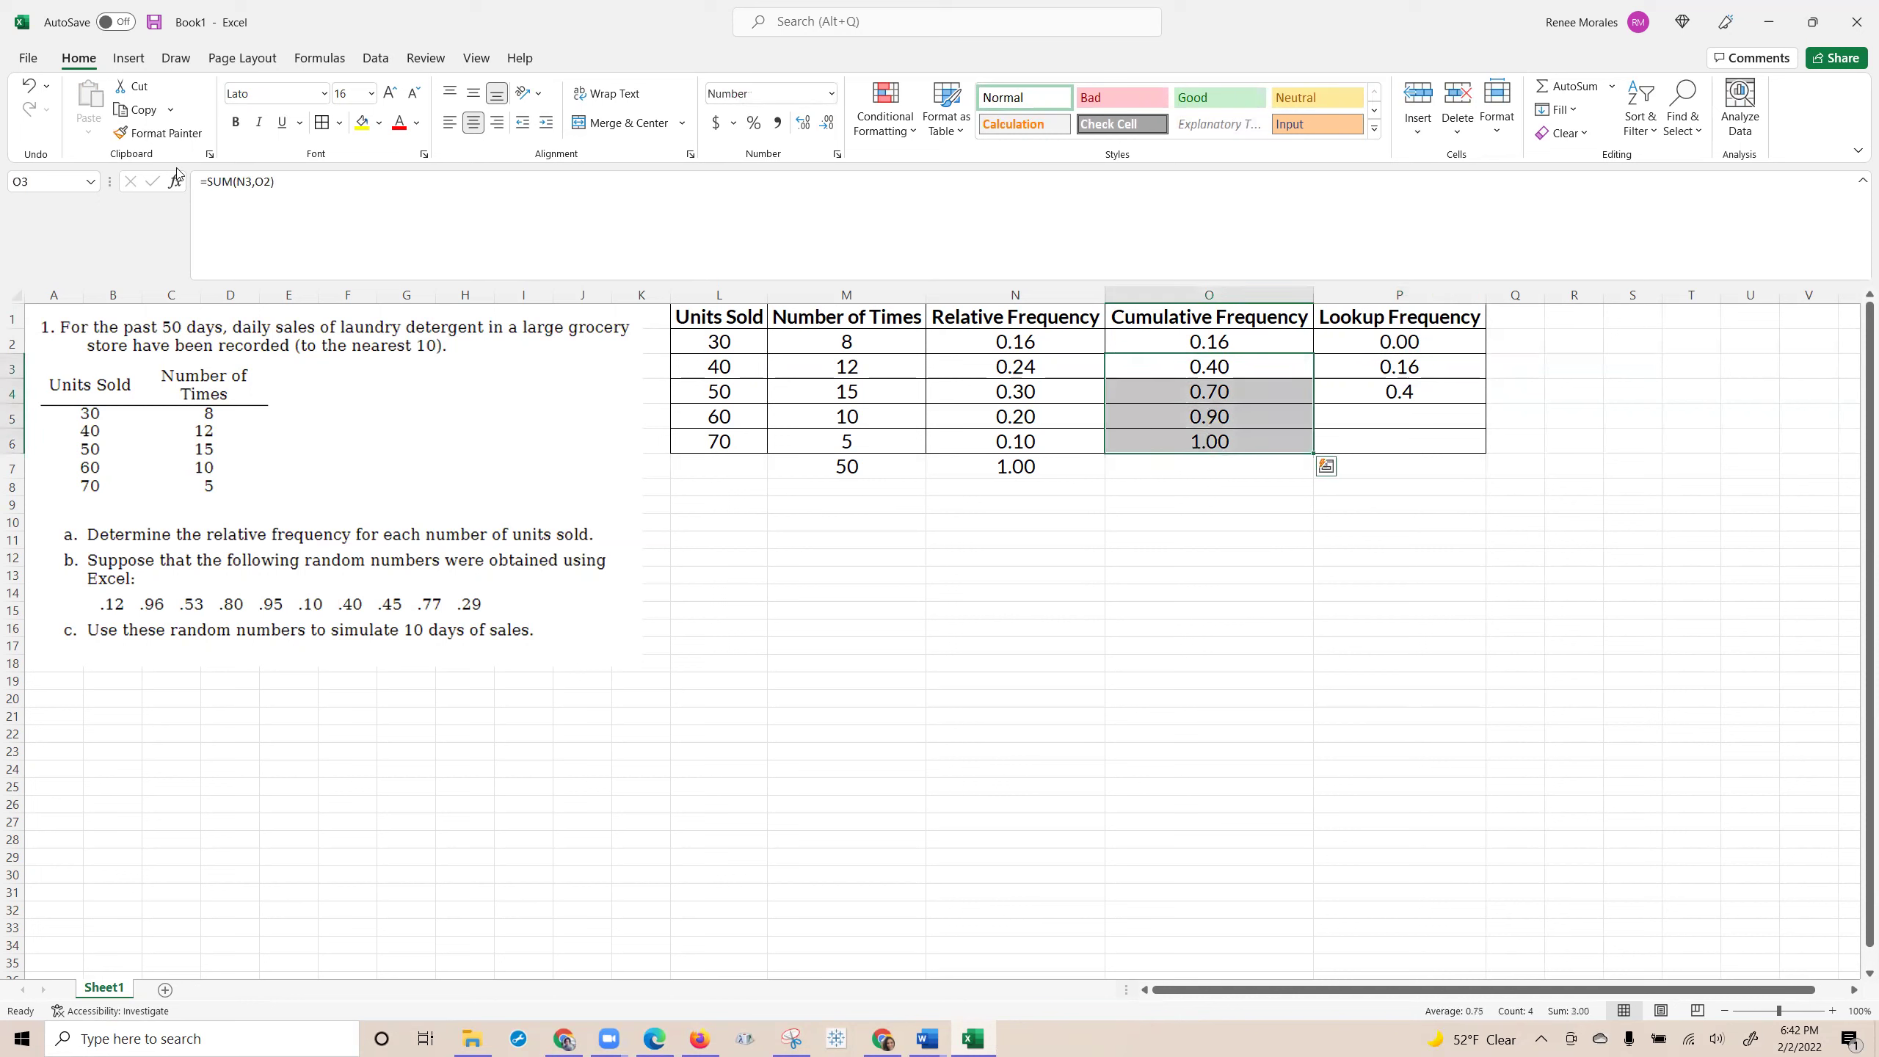
{"action": "left_click", "coordinate": [164, 133]}
{"action": "left_click", "coordinate": [1385, 365]}
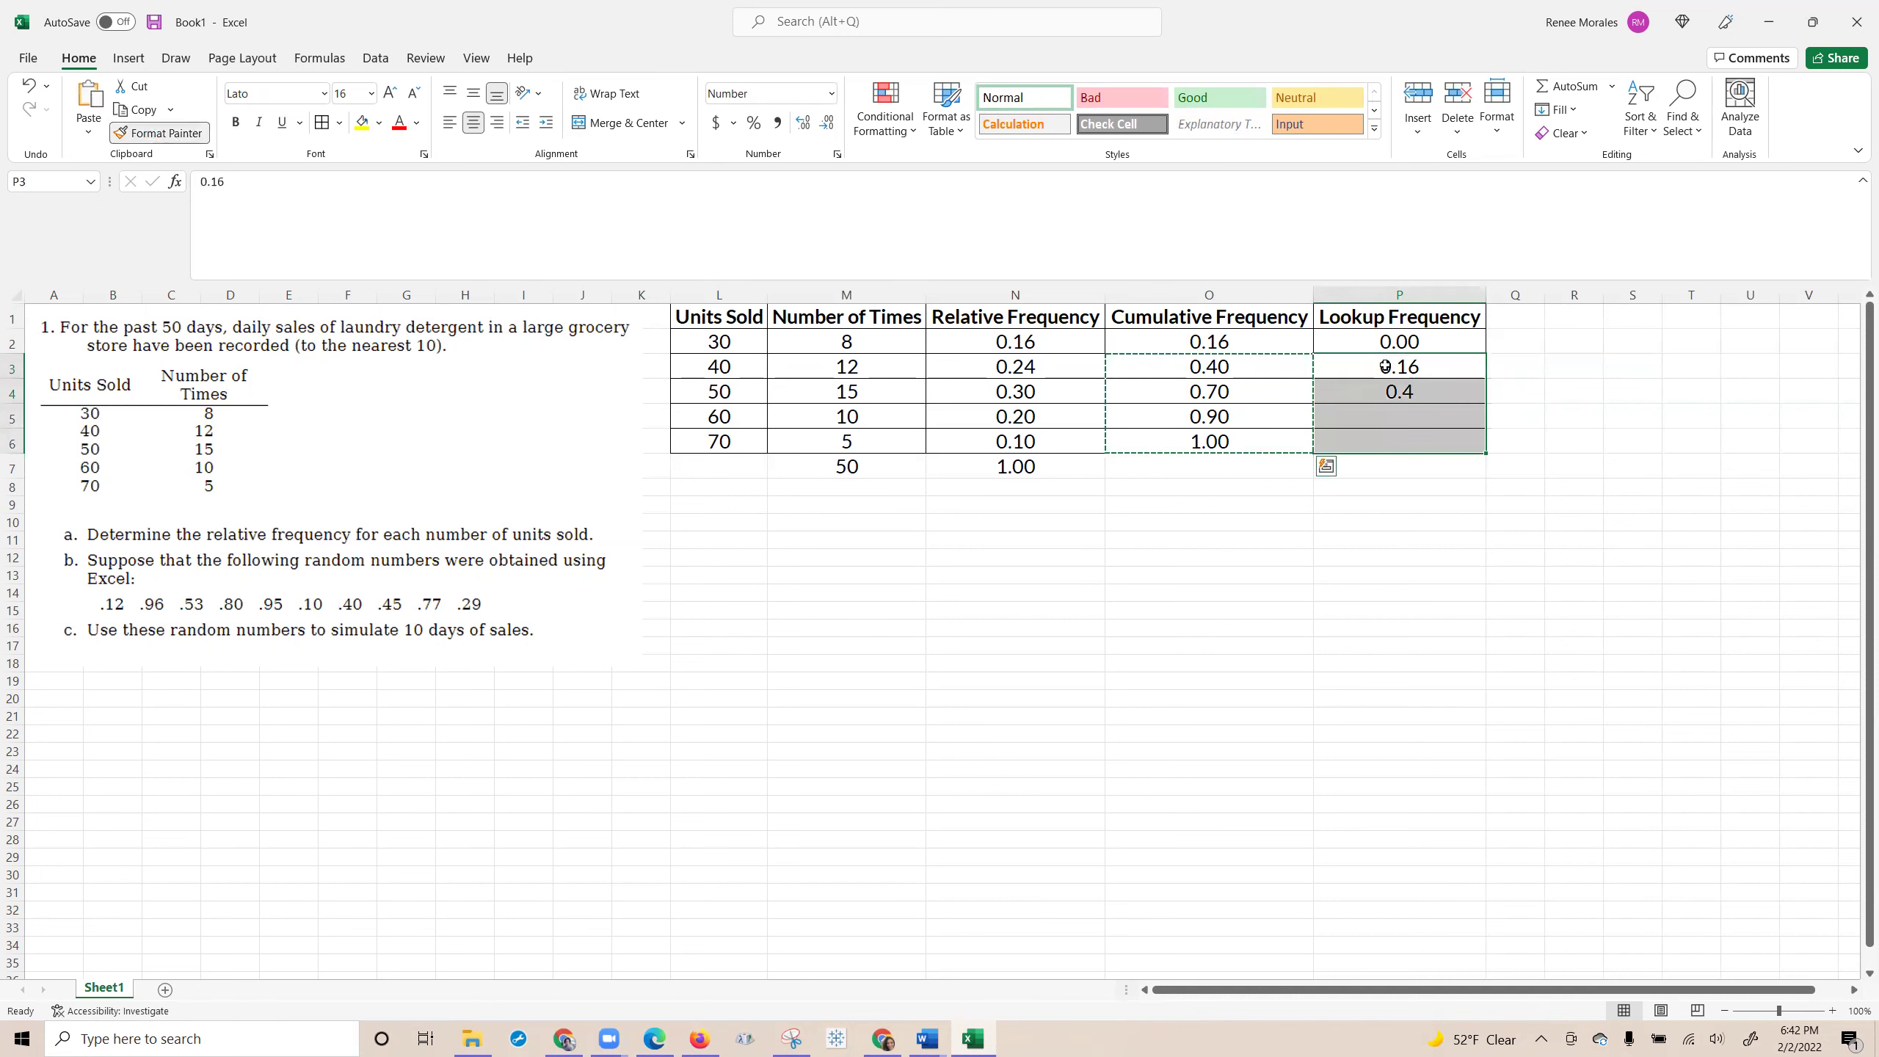
Enter the lookup frequencies .70 in P5 and .90 in P6, for 60 and 70 units sold.
{"action": "left_click", "coordinate": [1382, 406]}
{"action": "key", "text": "Left"}
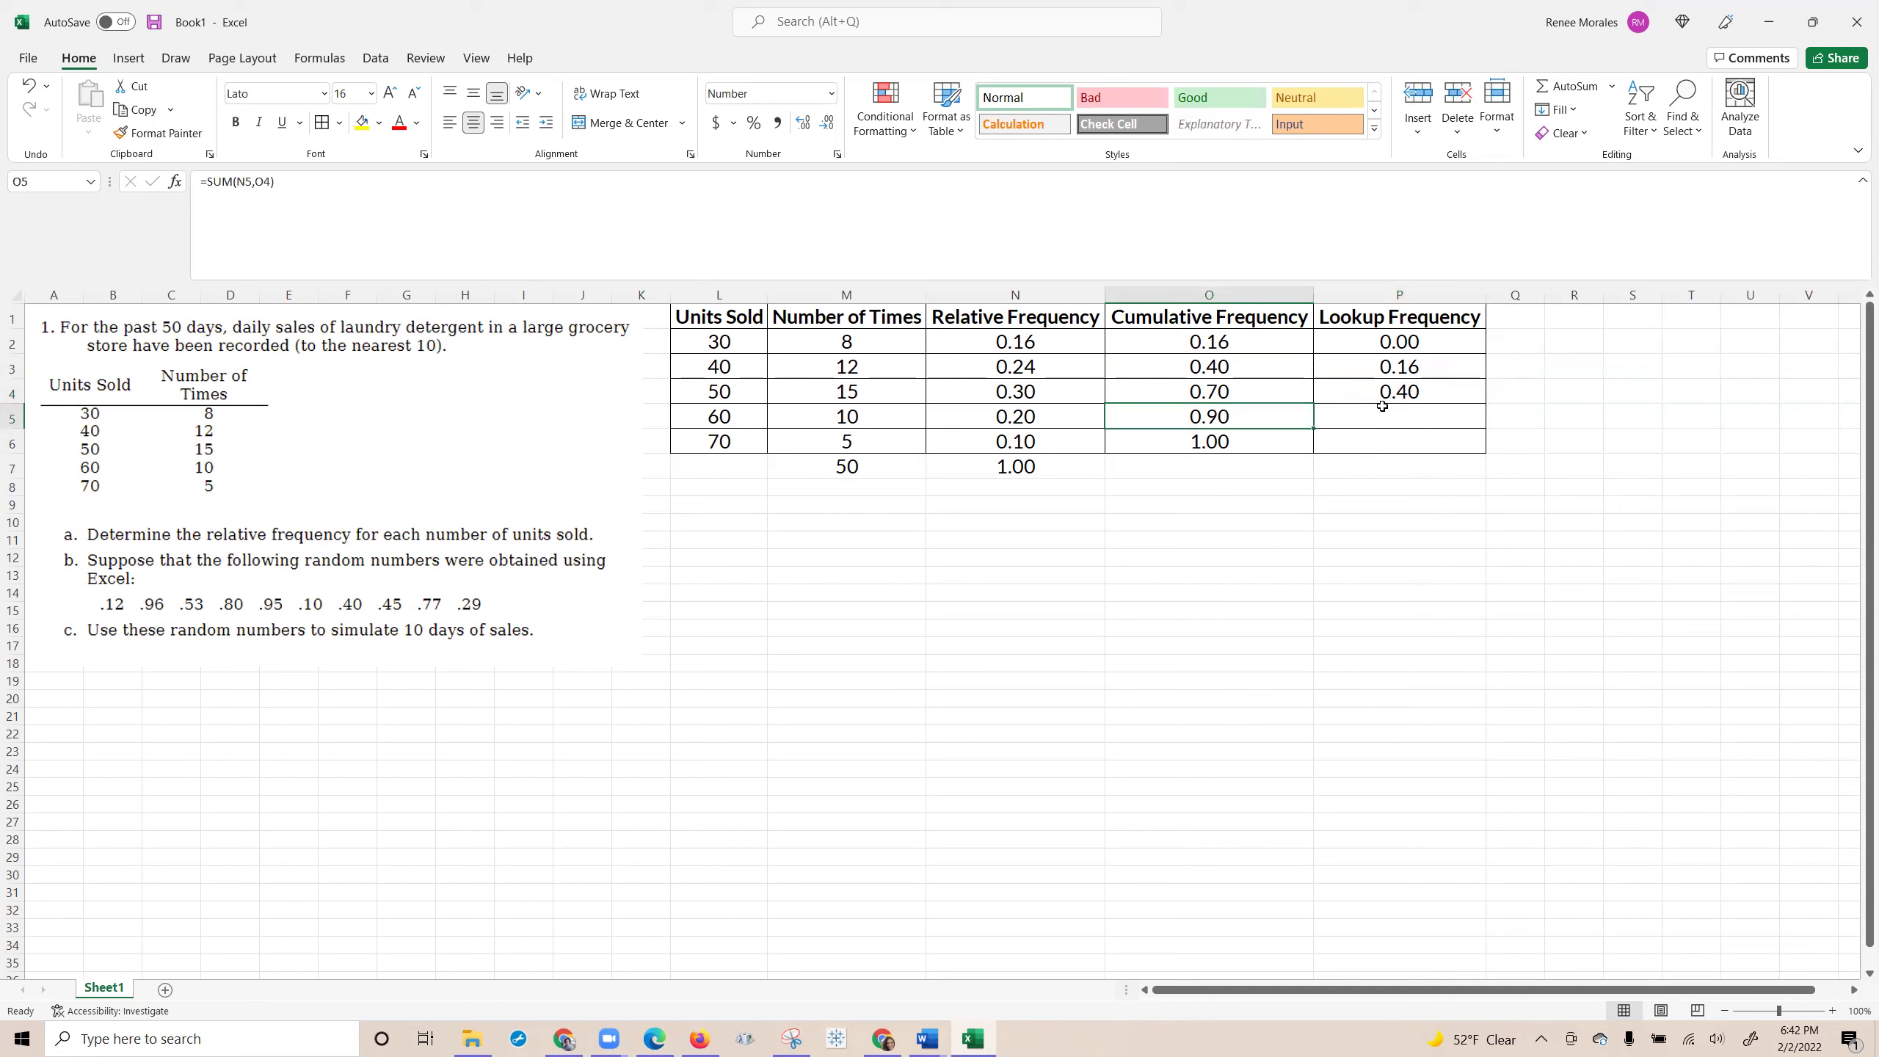
{"action": "key", "text": "Right"}
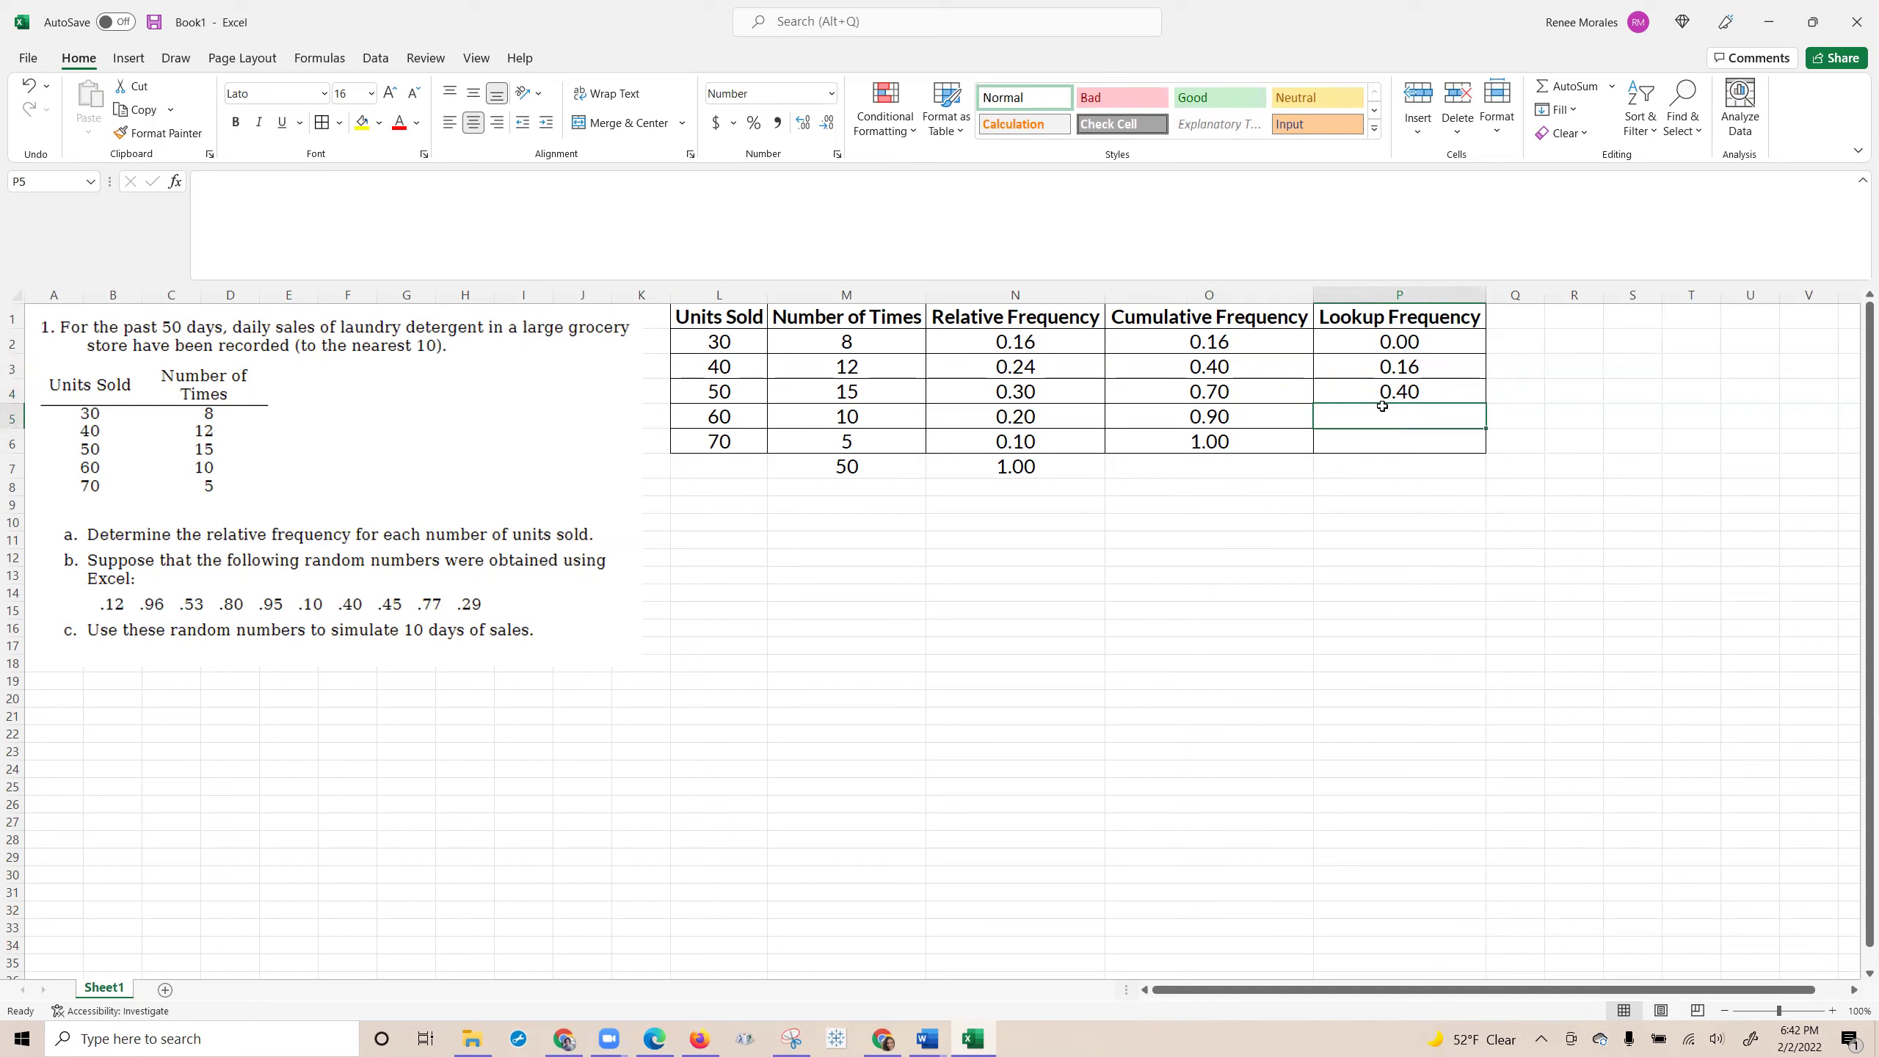
{"action": "type", "text": ".70"}
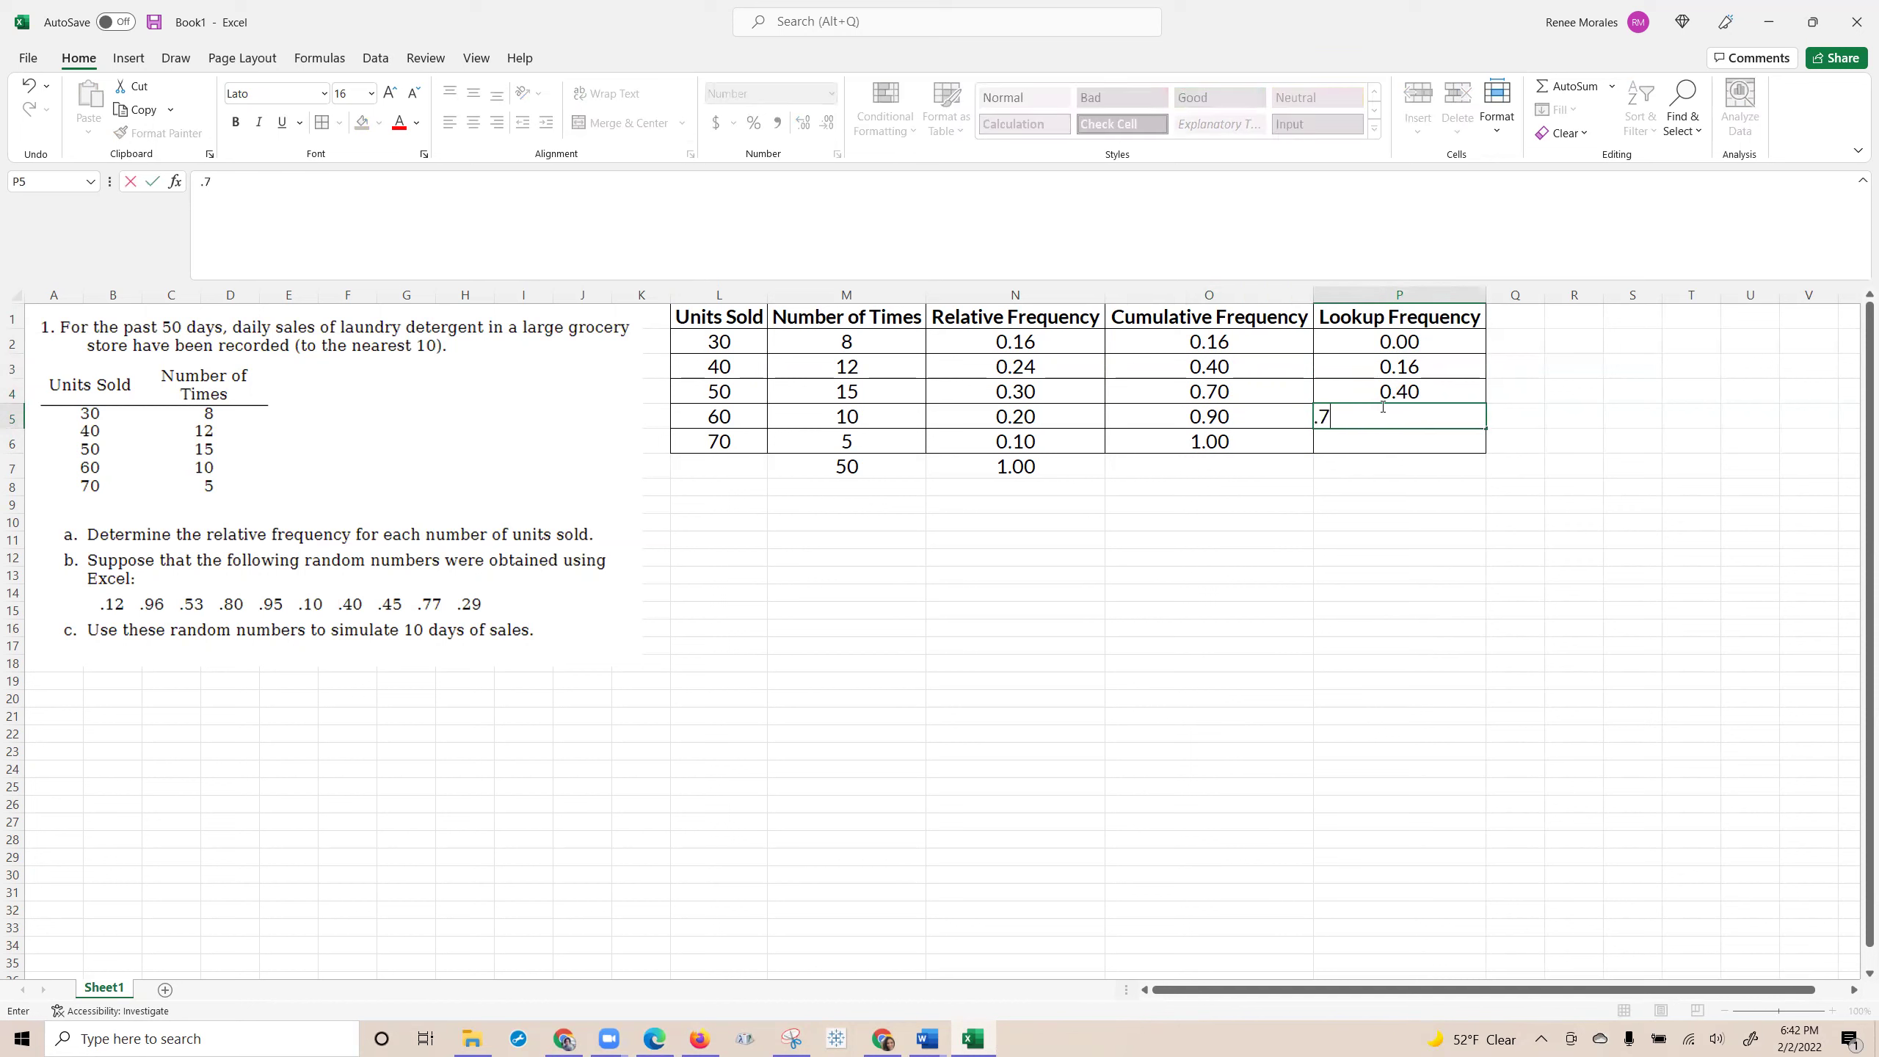
{"action": "key", "text": "Return"}
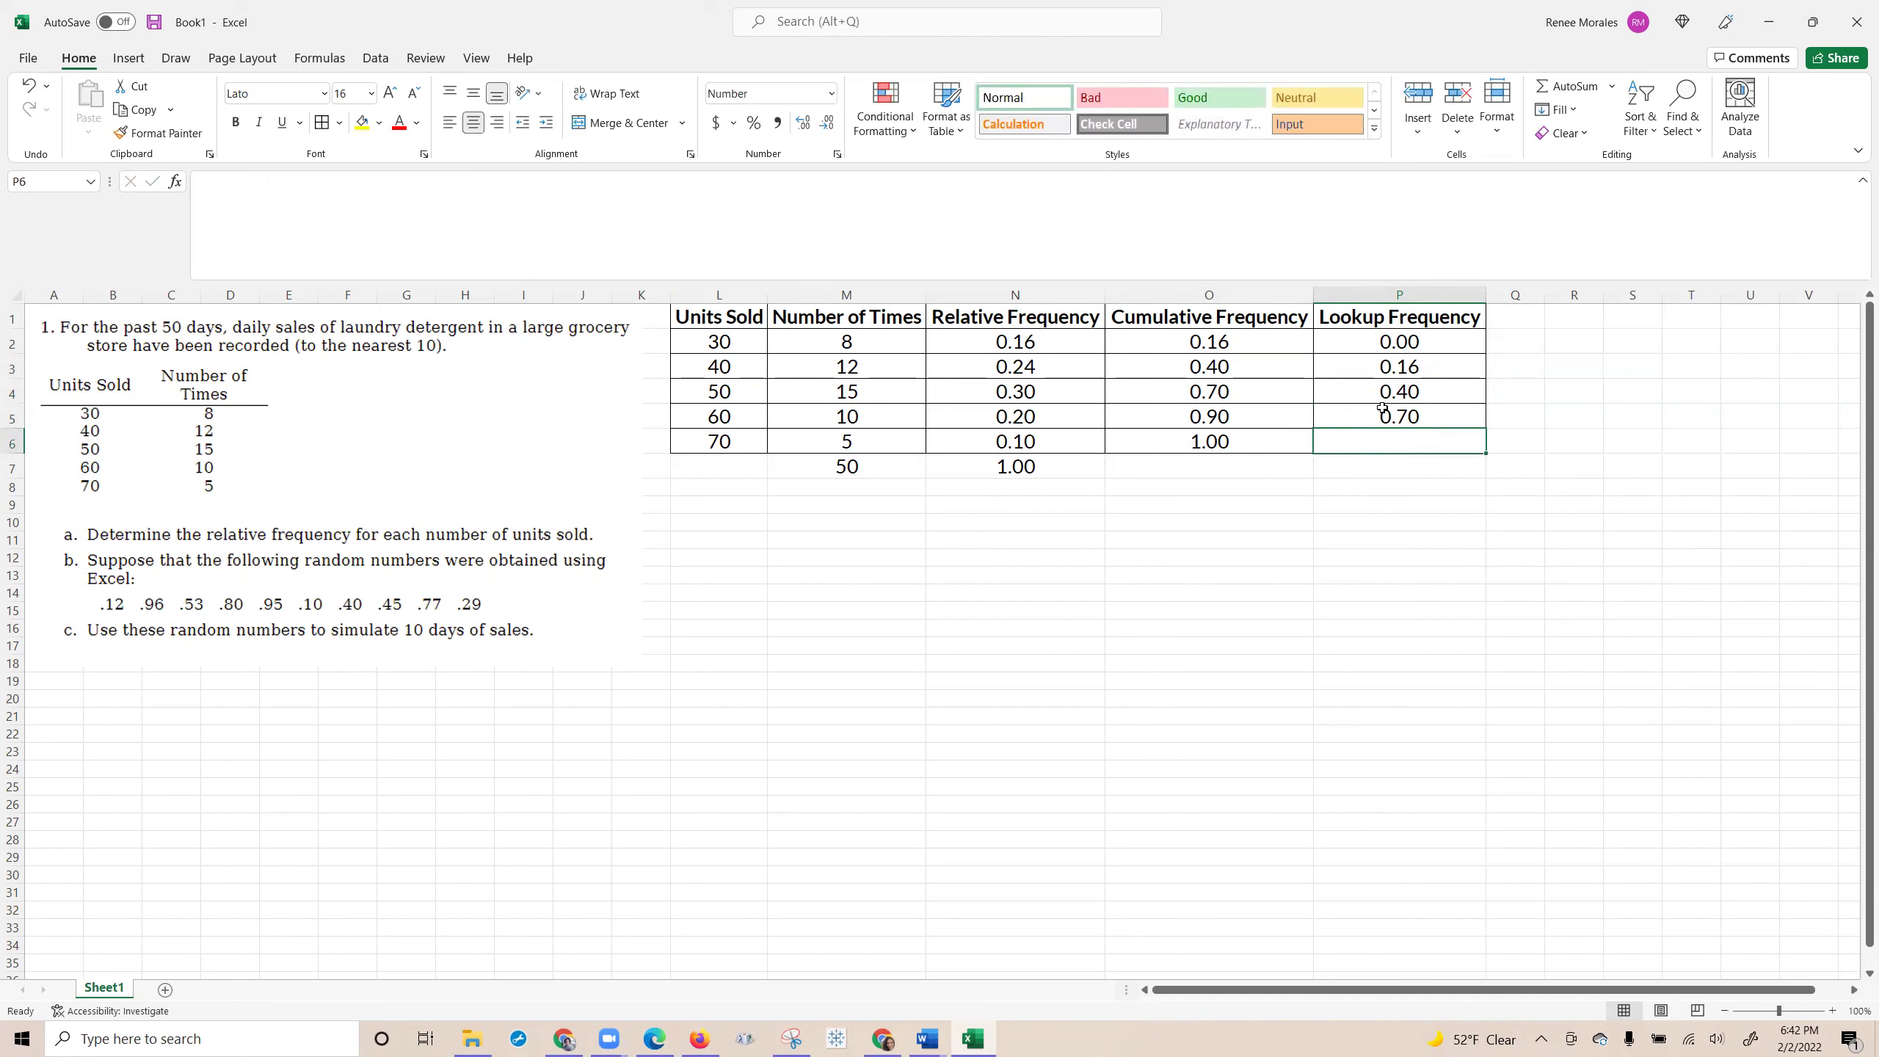
{"action": "key", "text": "Left"}
{"action": "key", "text": "Right"}
{"action": "type", "text": ".90"}
{"action": "key", "text": "Return"}
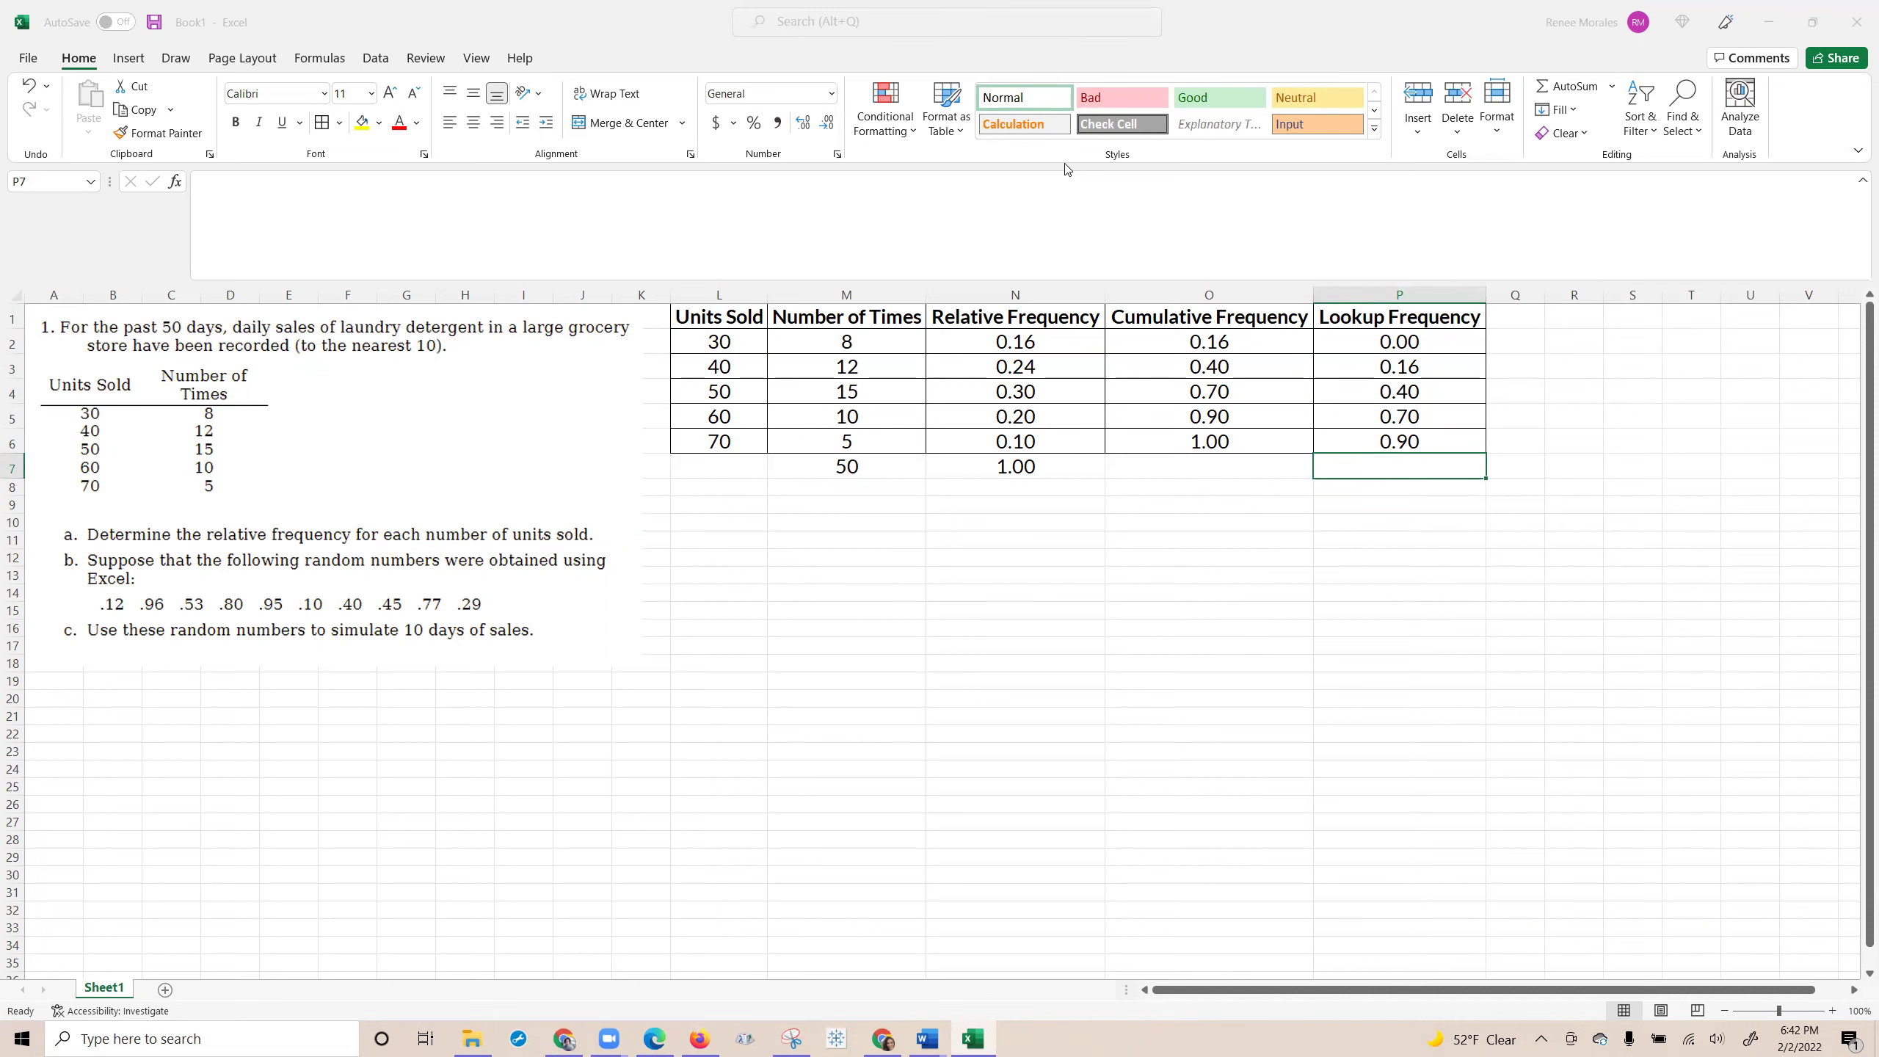
Copy the Lookup Frequency column P1:P6 and paste only its values starting at L11.
{"action": "left_click_drag", "start_coordinate": [1352, 317], "coordinate": [1363, 451]}
{"action": "key", "text": "ctrl+c"}
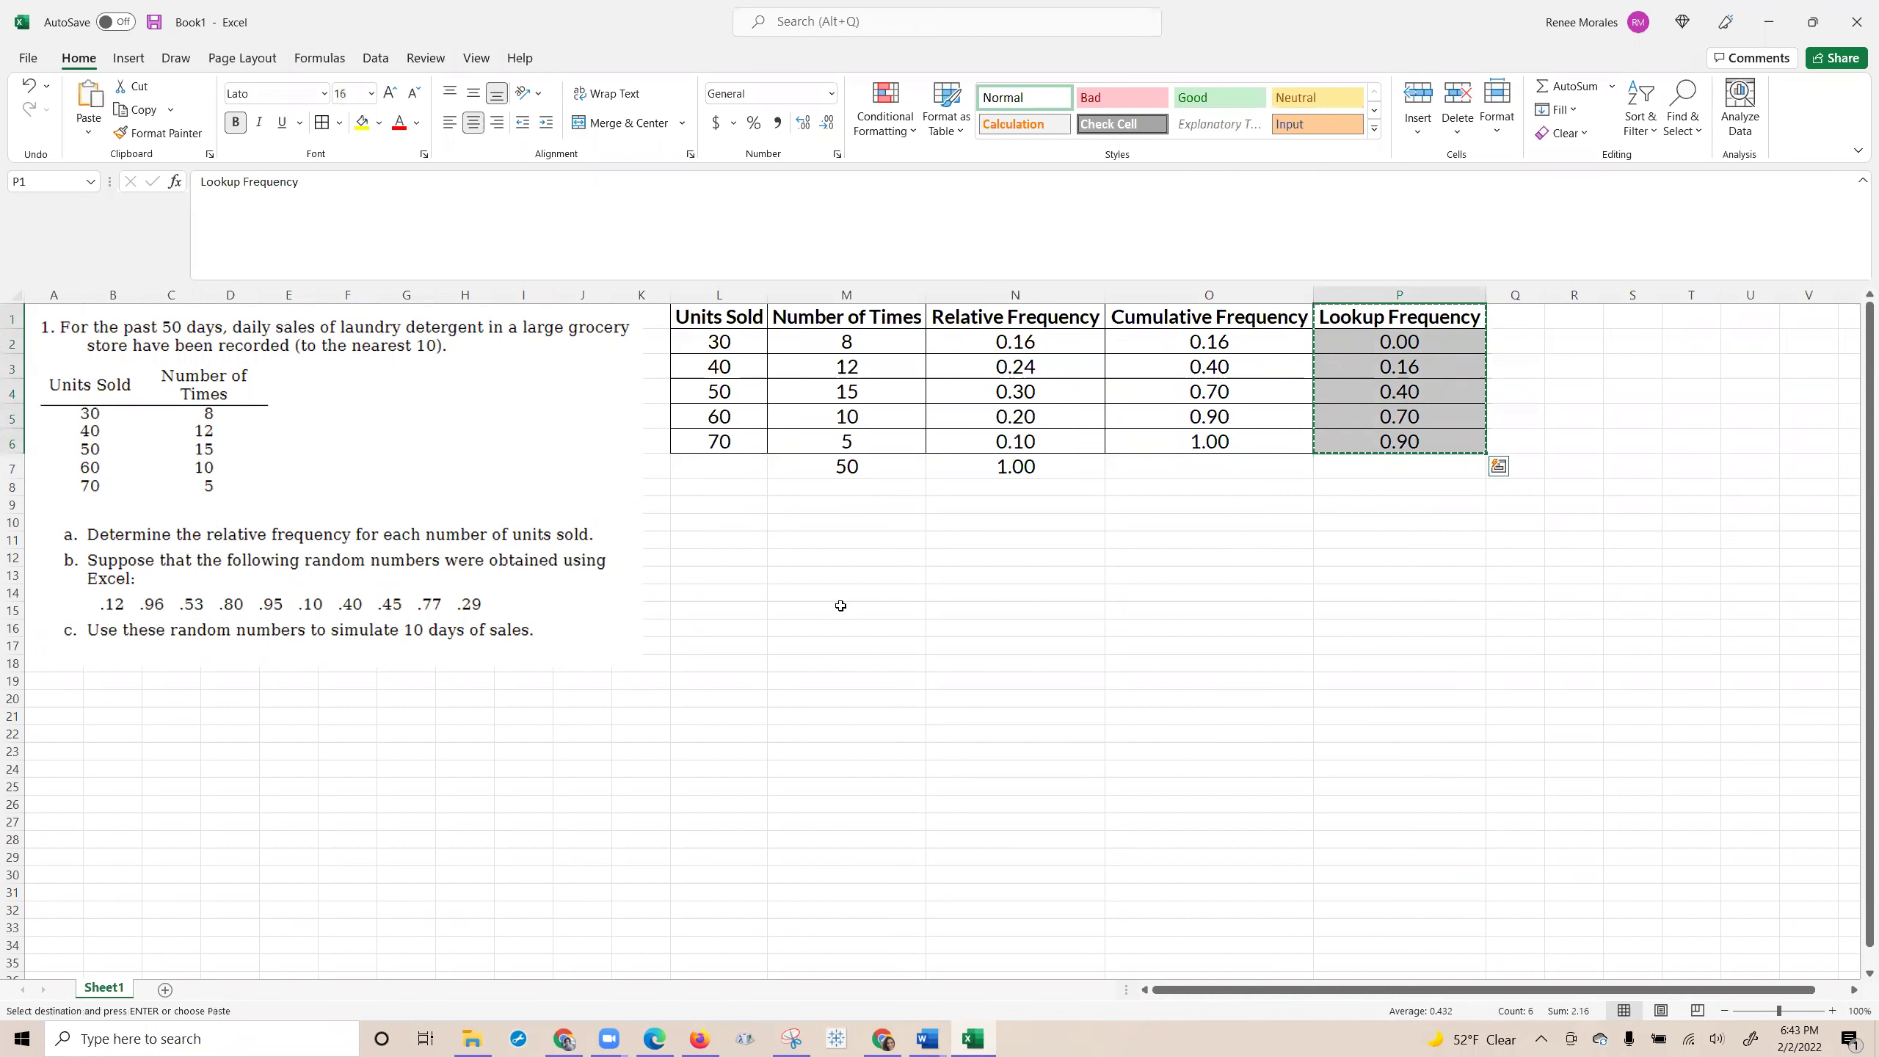
{"action": "left_click", "coordinate": [734, 541]}
{"action": "key", "text": "ctrl+alt+v"}
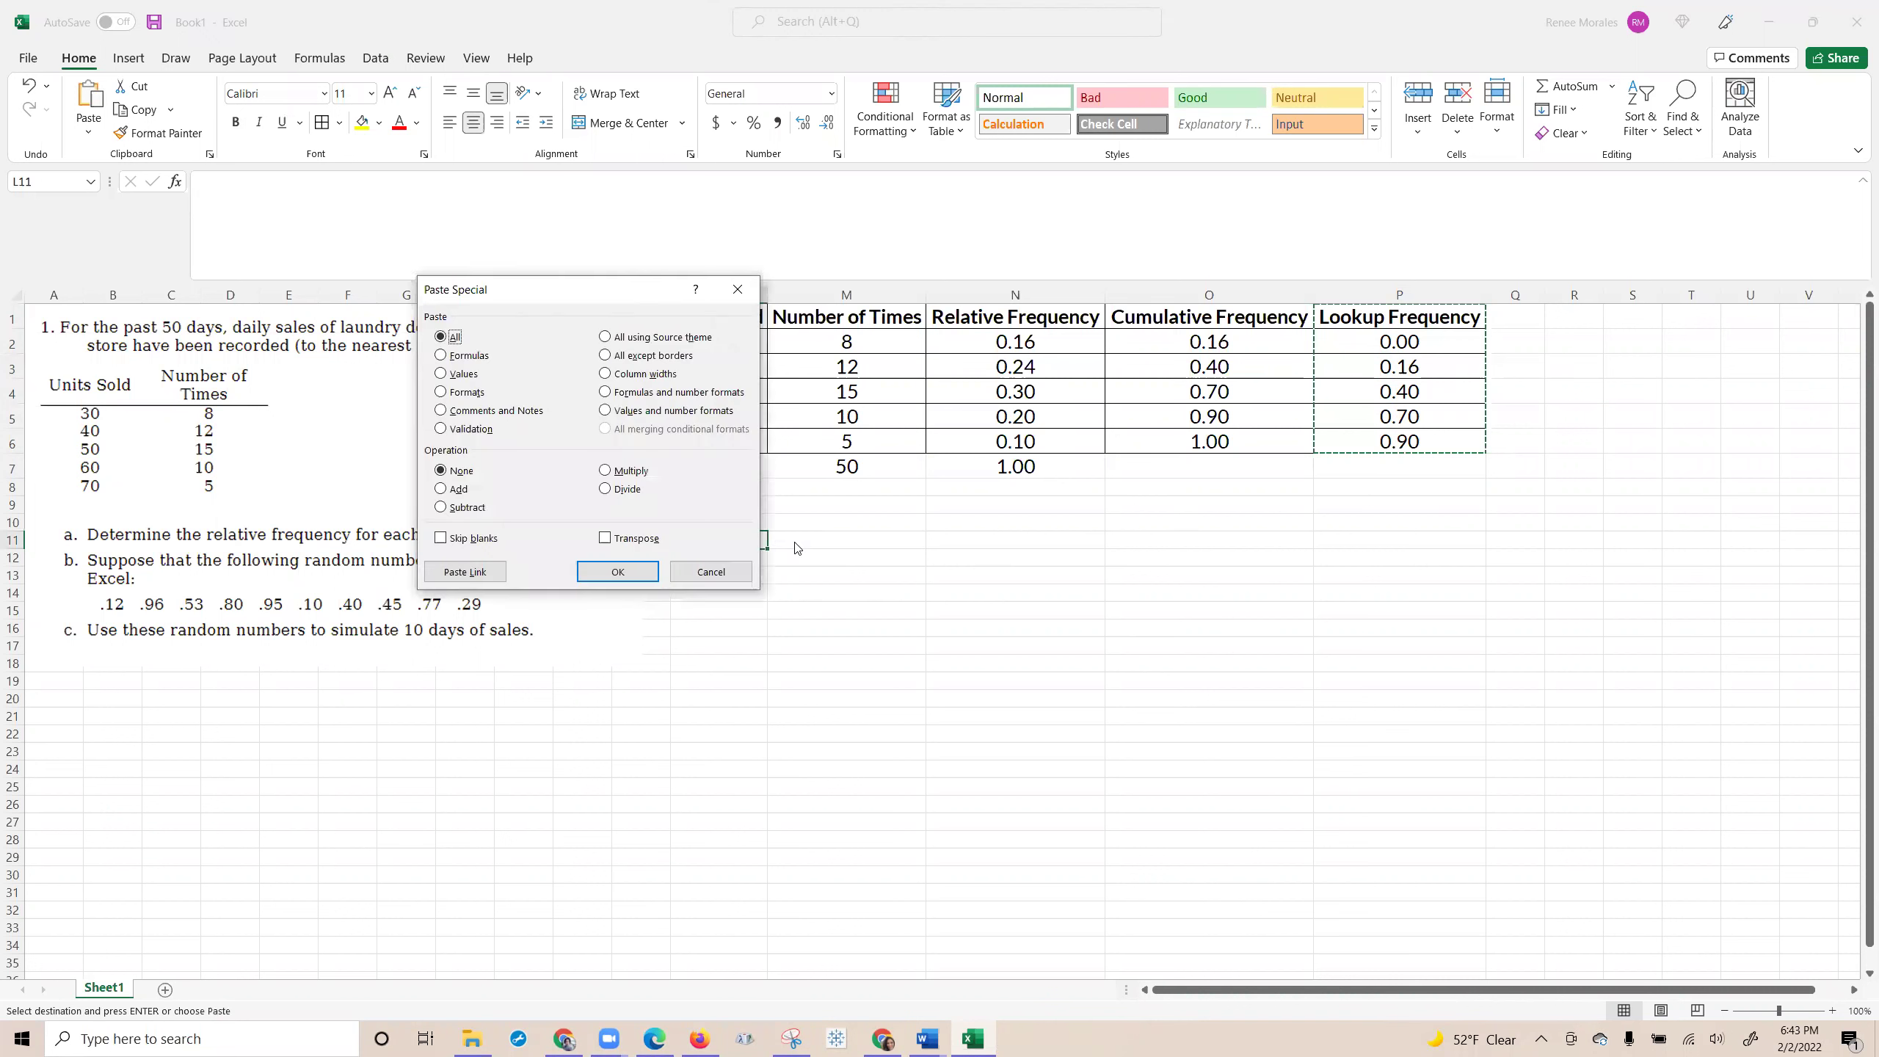
{"action": "key", "text": "v"}
{"action": "key", "text": "Return"}
{"action": "key", "text": "Escape"}
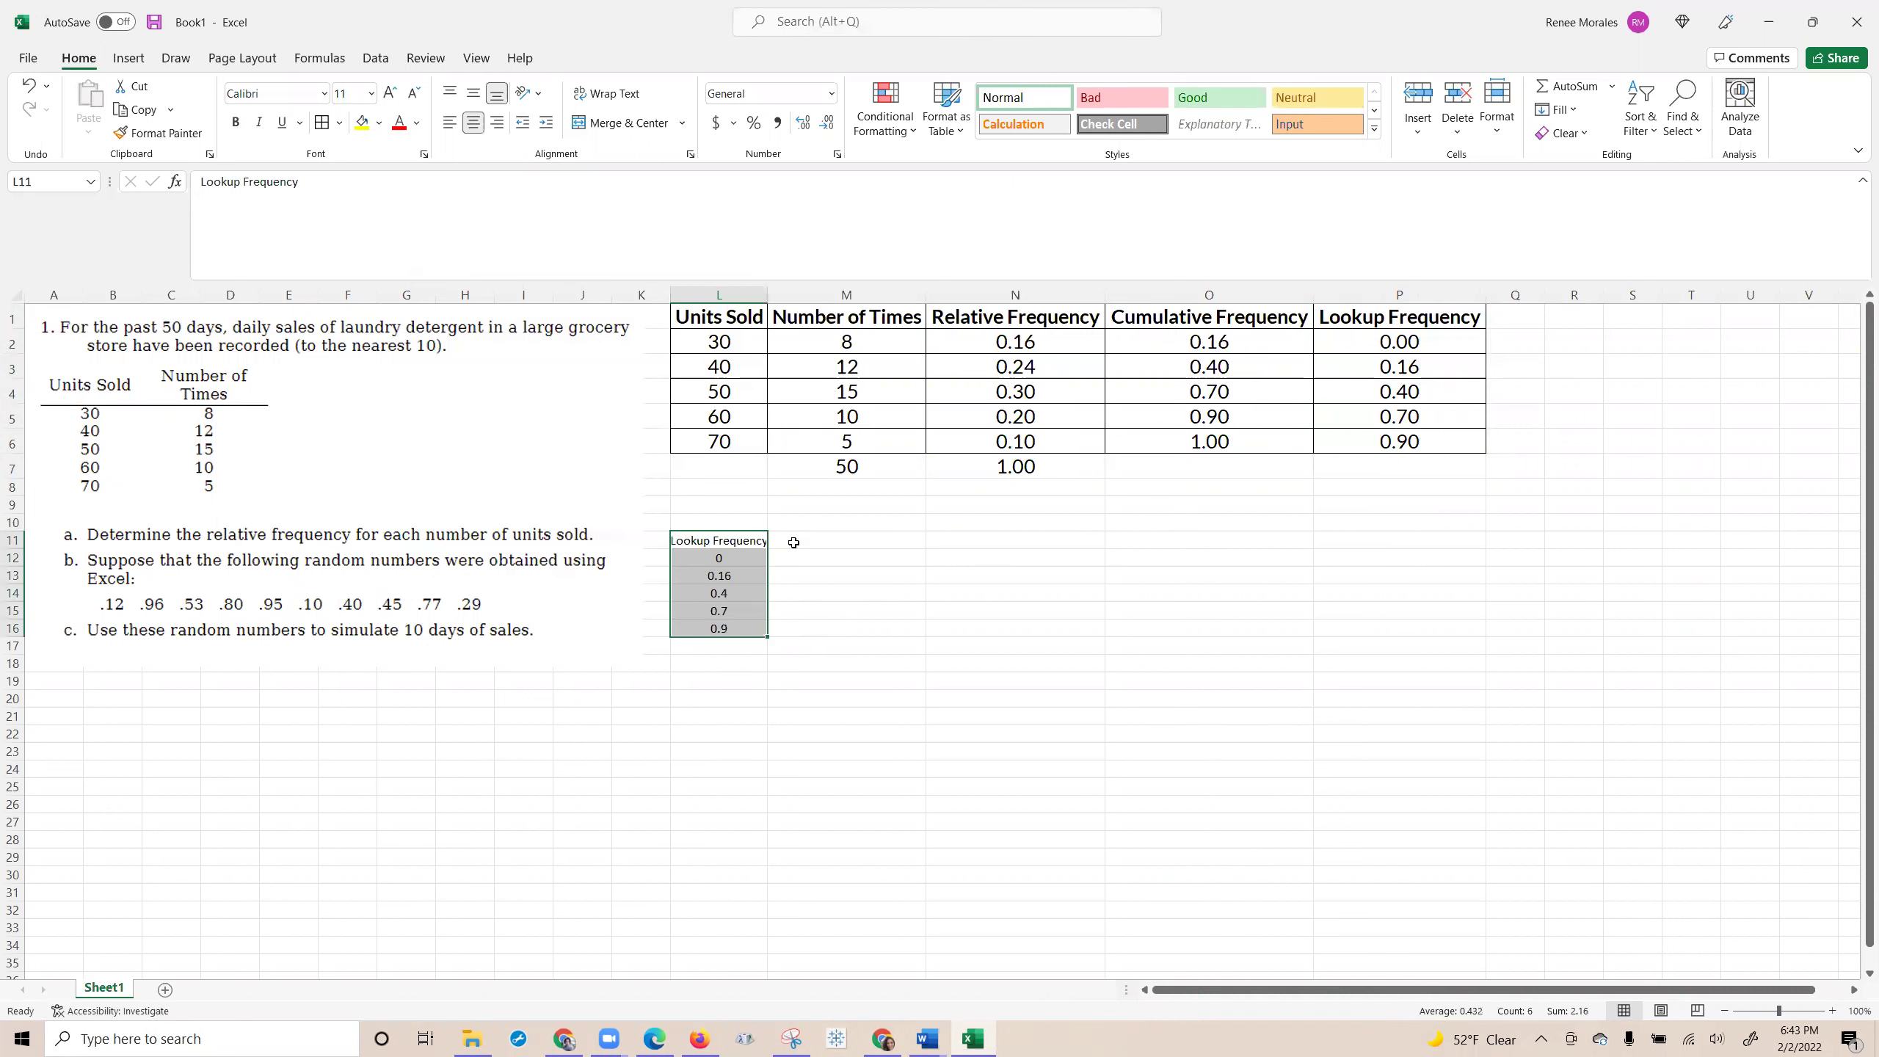
Copy the cell formatting of P1:P6 onto L11:L16 and autofit the width of column L.
{"action": "left_click_drag", "start_coordinate": [1377, 313], "coordinate": [1391, 442]}
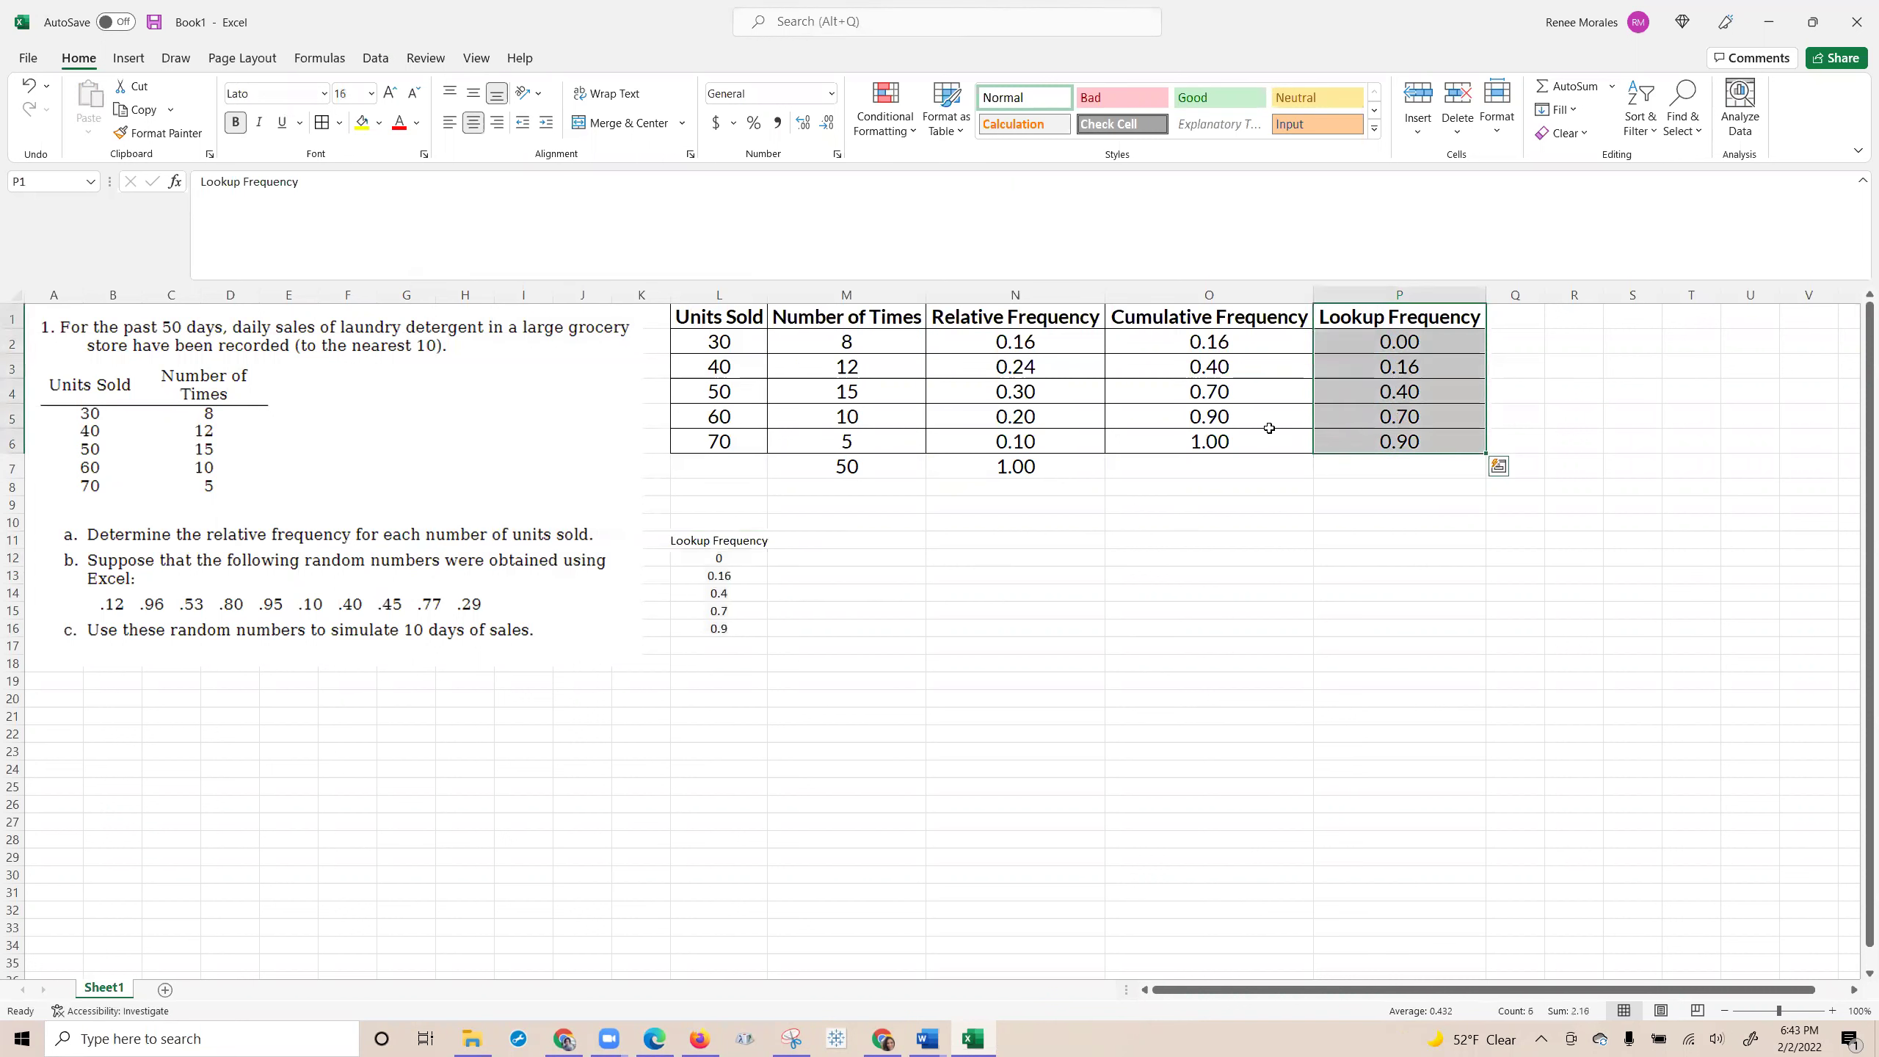
{"action": "left_click", "coordinate": [190, 127]}
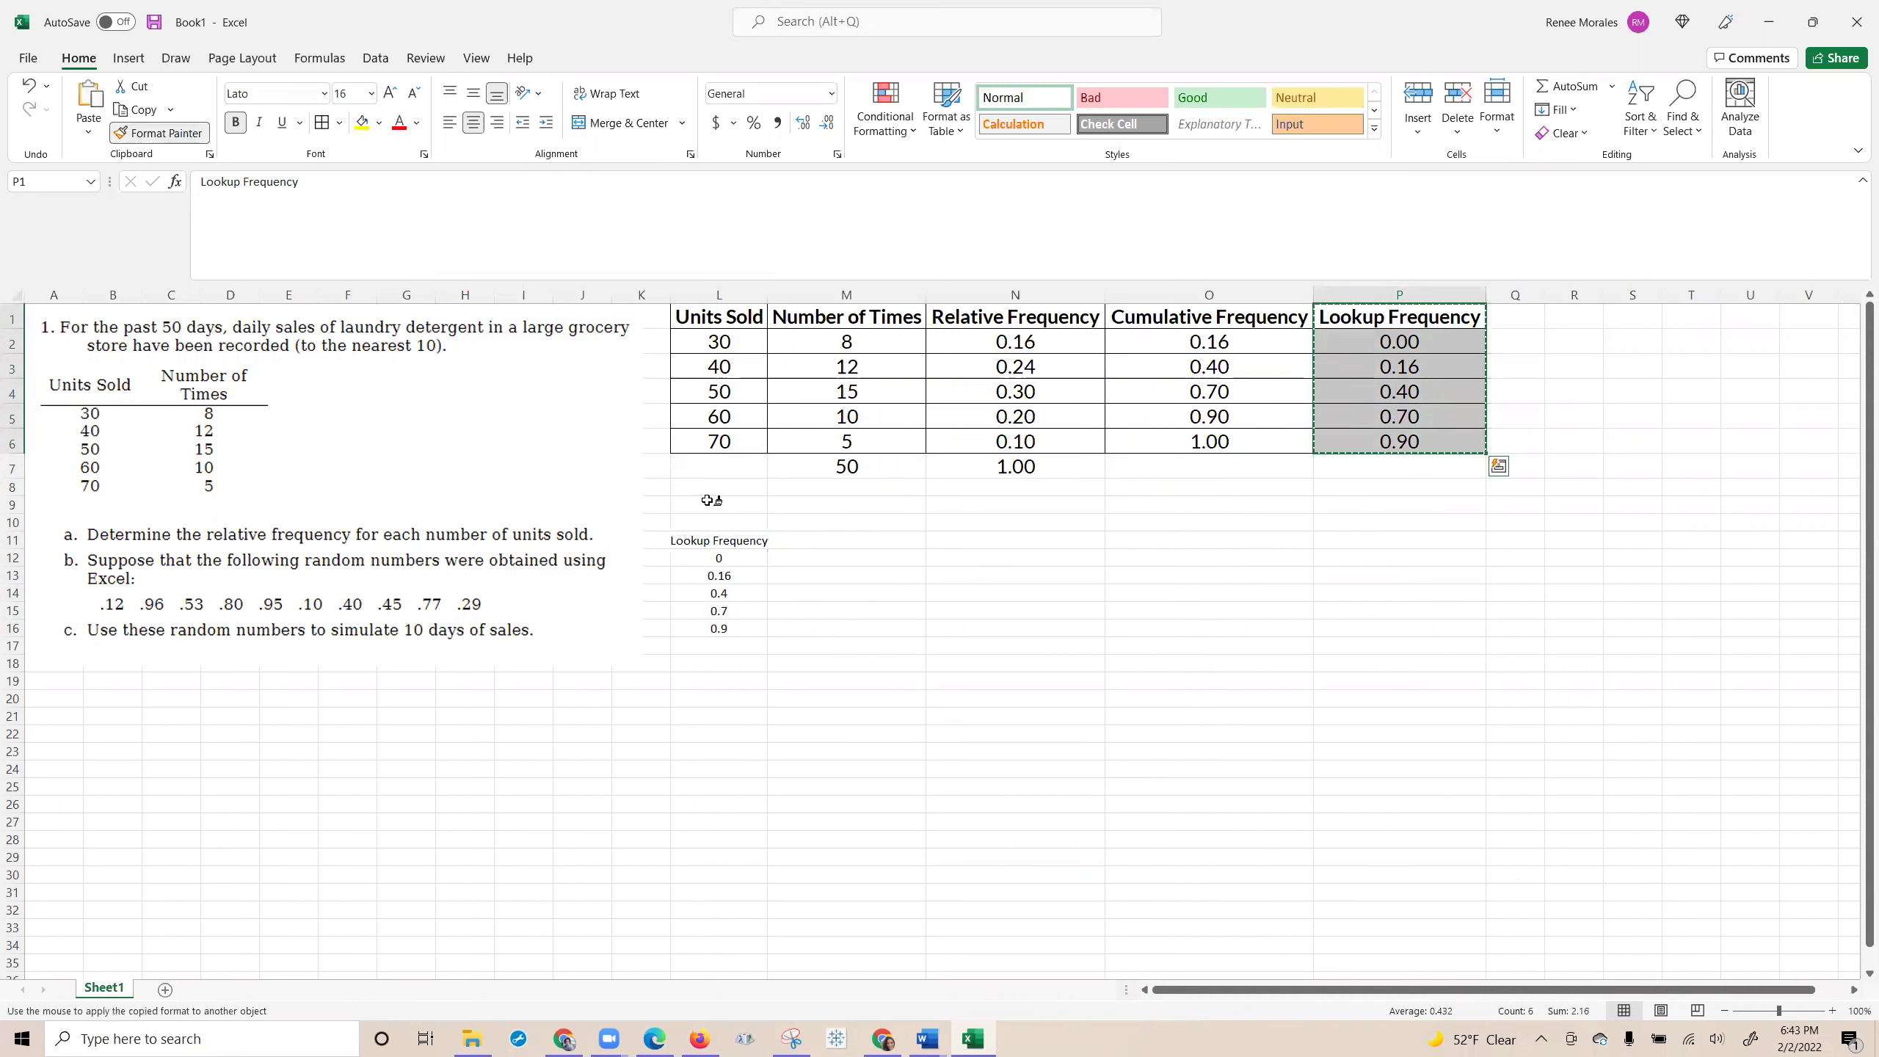
{"action": "left_click", "coordinate": [732, 541]}
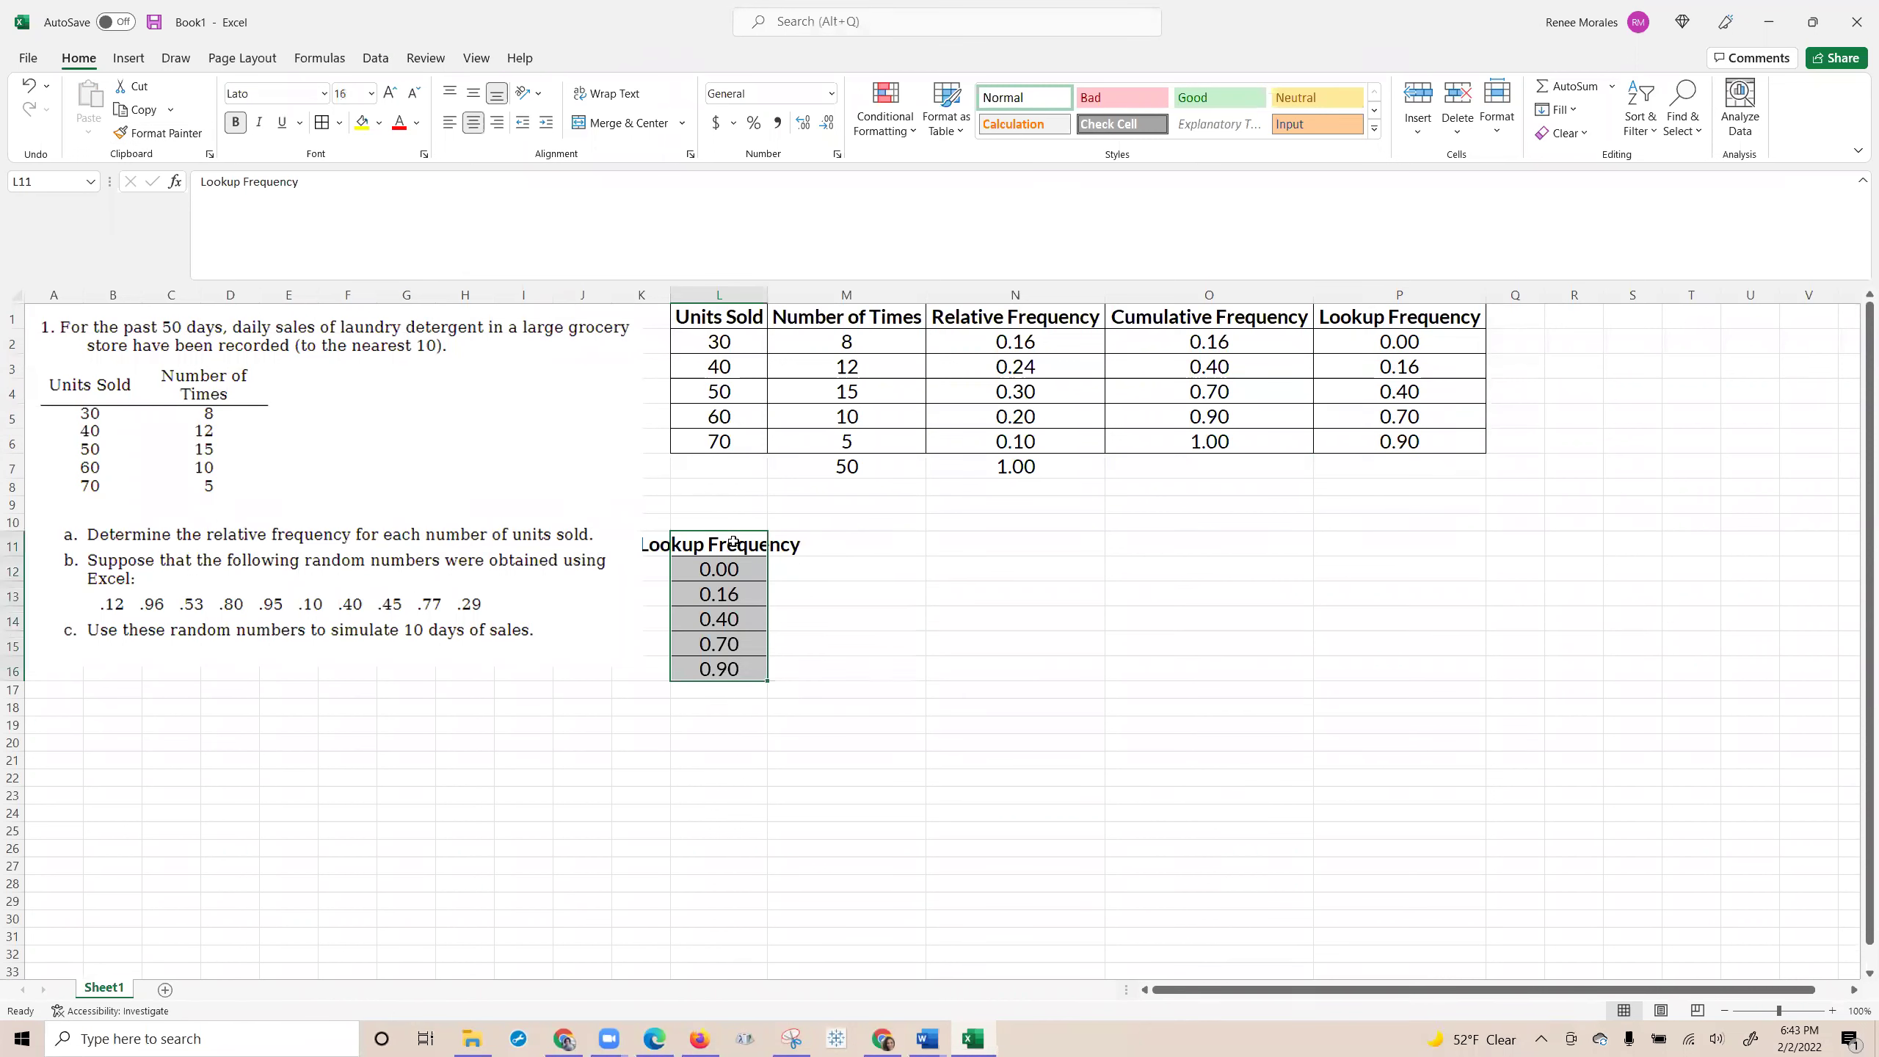
{"action": "double_click", "coordinate": [766, 287]}
Copy the Units Sold column L1:L6 into M11:M16, beside the copied lookup frequencies.
{"action": "left_click_drag", "start_coordinate": [772, 325], "coordinate": [773, 444]}
{"action": "key", "text": "ctrl+c"}
{"action": "left_click", "coordinate": [924, 550]}
{"action": "key", "text": "ctrl+v"}
{"action": "key", "text": "Escape"}
{"action": "left_click", "coordinate": [800, 574]}
{"action": "left_click", "coordinate": [791, 348]}
{"action": "key", "text": "Right"}
{"action": "key", "text": "Right"}
{"action": "key", "text": "Right"}
{"action": "key", "text": "Right"}
{"action": "key", "text": "Right"}
{"action": "key", "text": "Left"}
{"action": "key", "text": "Down"}
{"action": "key", "text": "Down"}
{"action": "key", "text": "Down"}
{"action": "key", "text": "Down"}
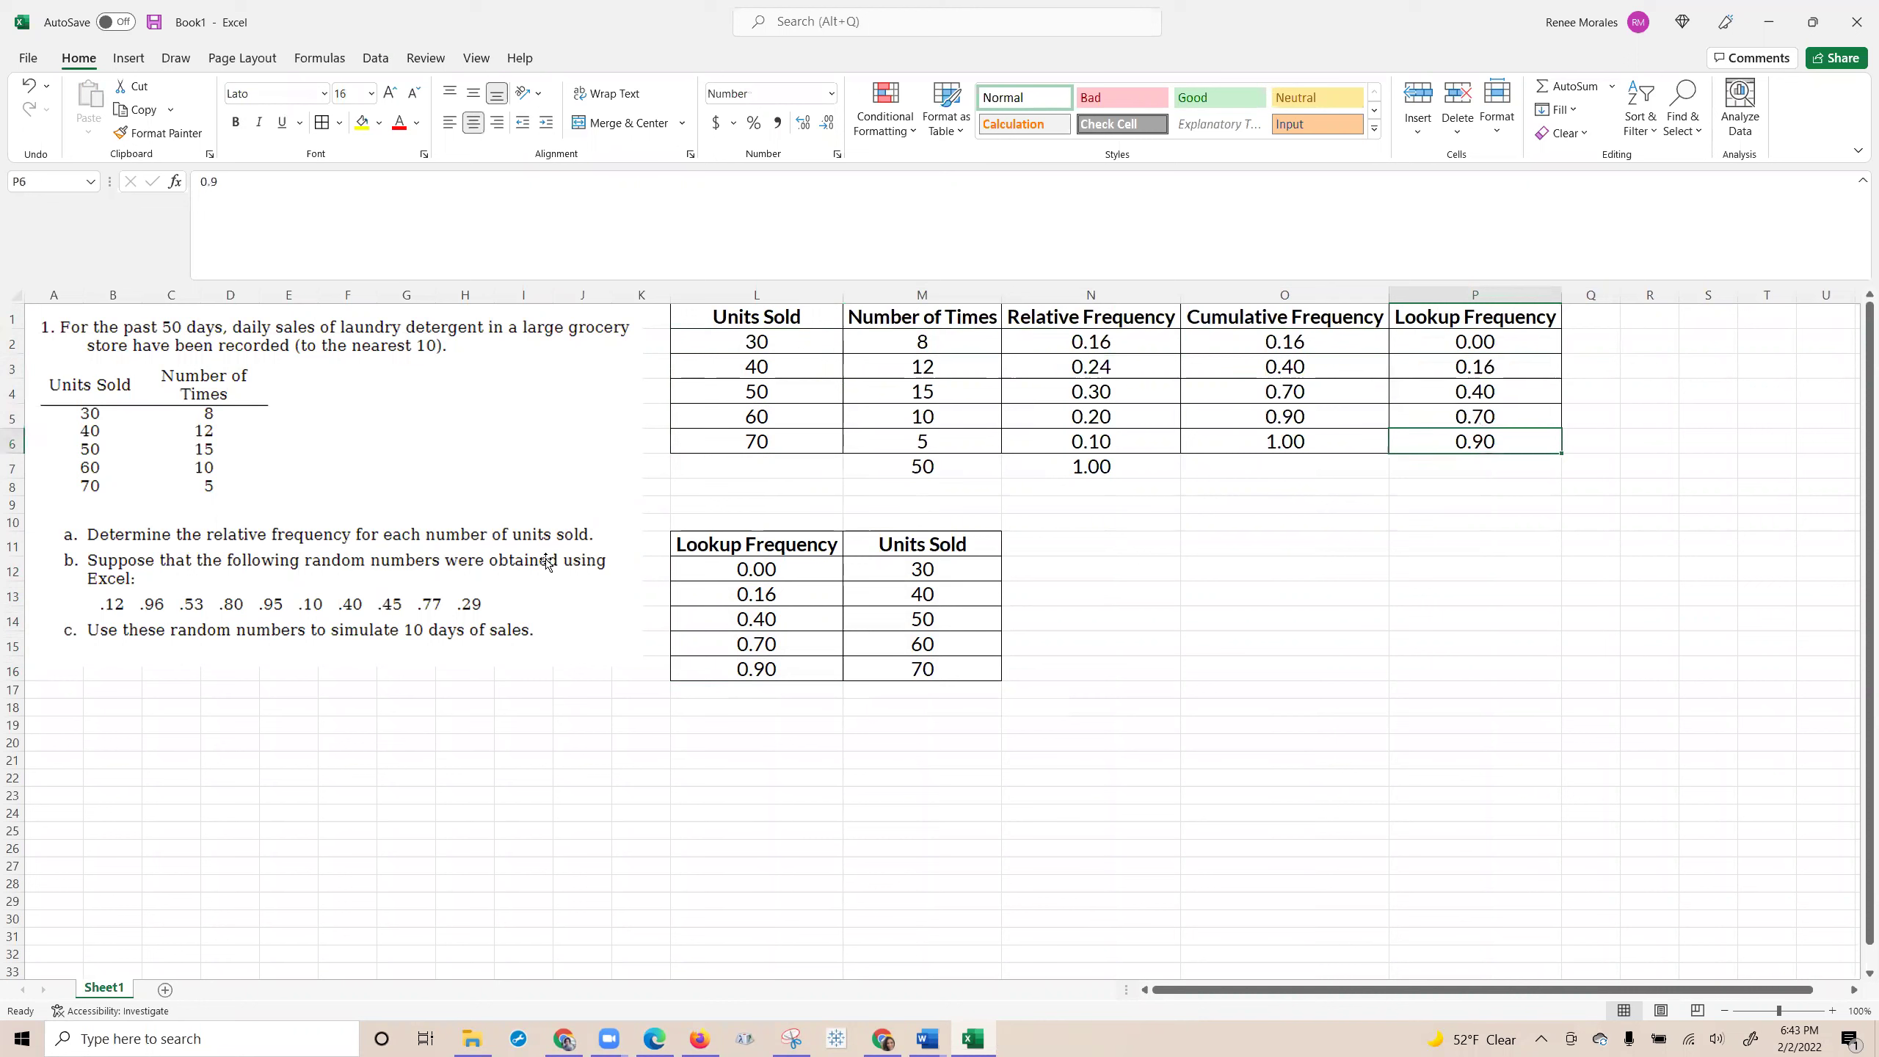
Copy the Units Sold header from M11 to N11, change its text to Excel Random Numbers, and autofit the width of column N.
{"action": "left_click", "coordinate": [925, 546]}
{"action": "key", "text": "ctrl+c"}
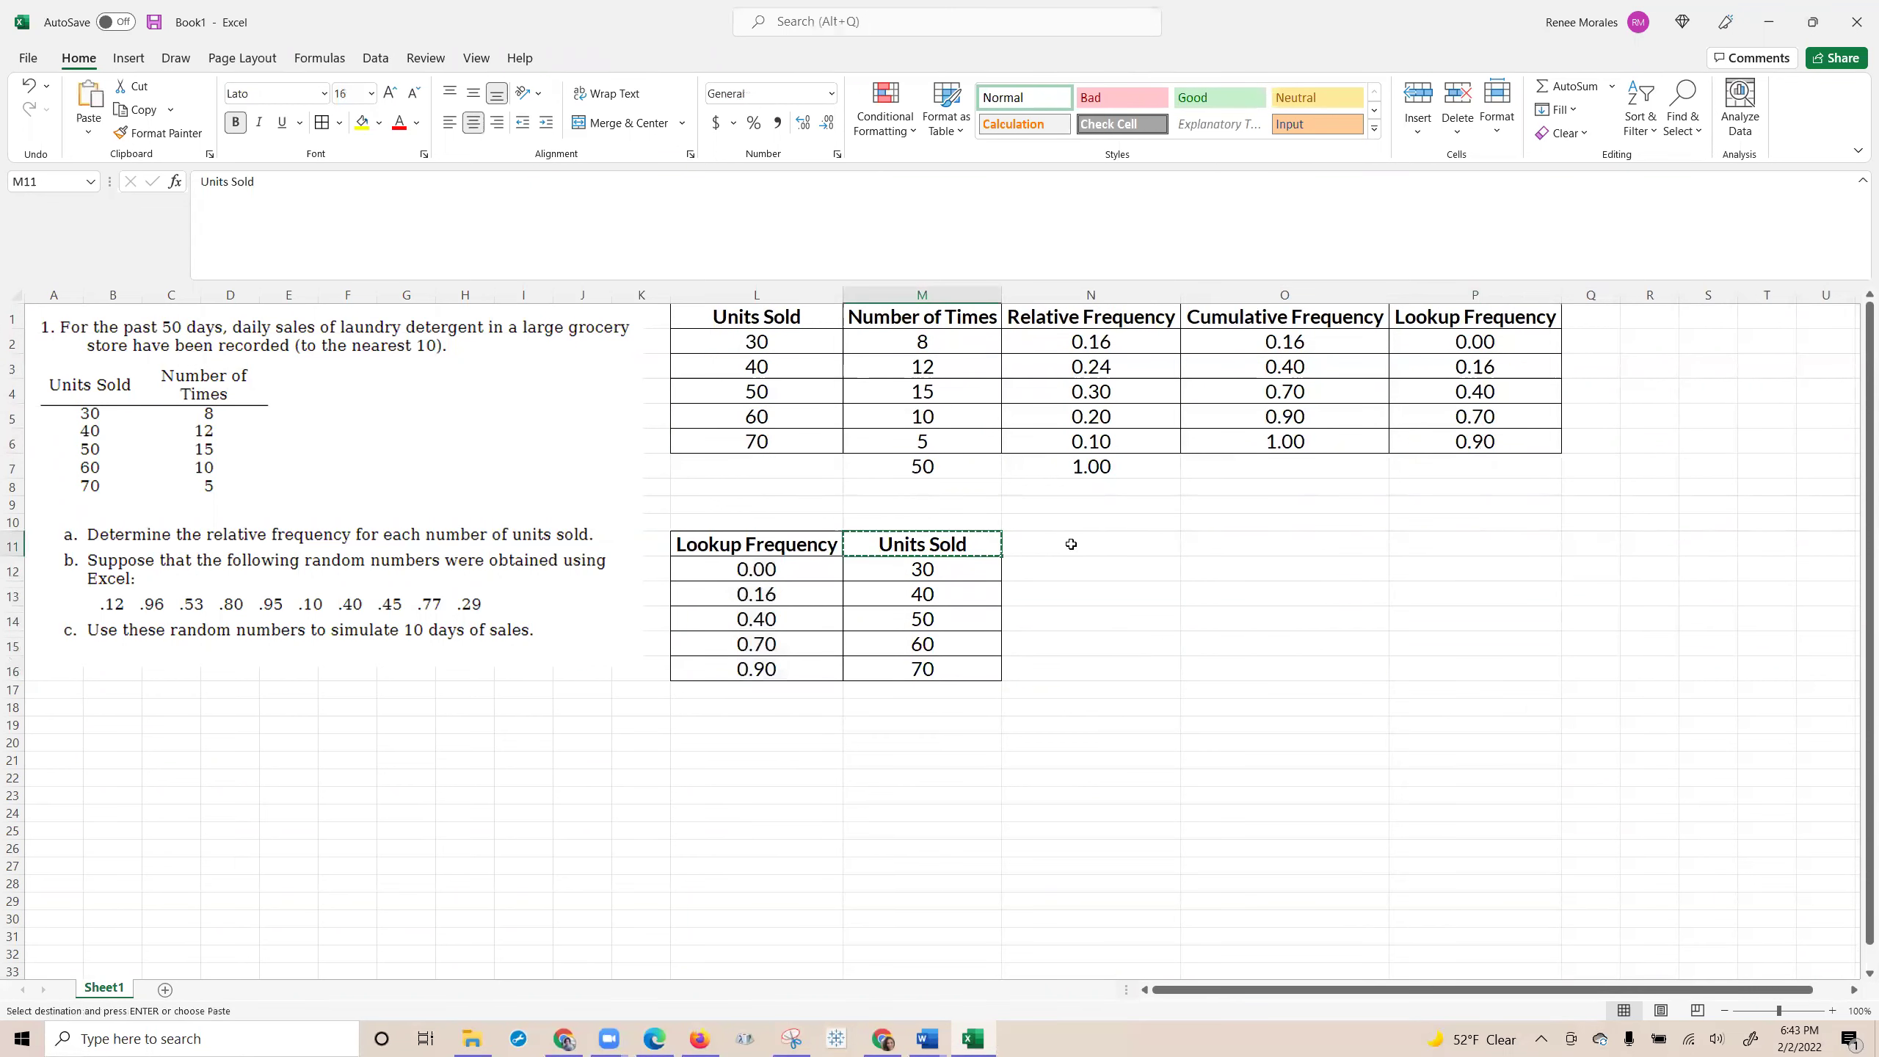
{"action": "left_click", "coordinate": [1070, 544]}
{"action": "key", "text": "ctrl+v"}
{"action": "key", "text": "Escape"}
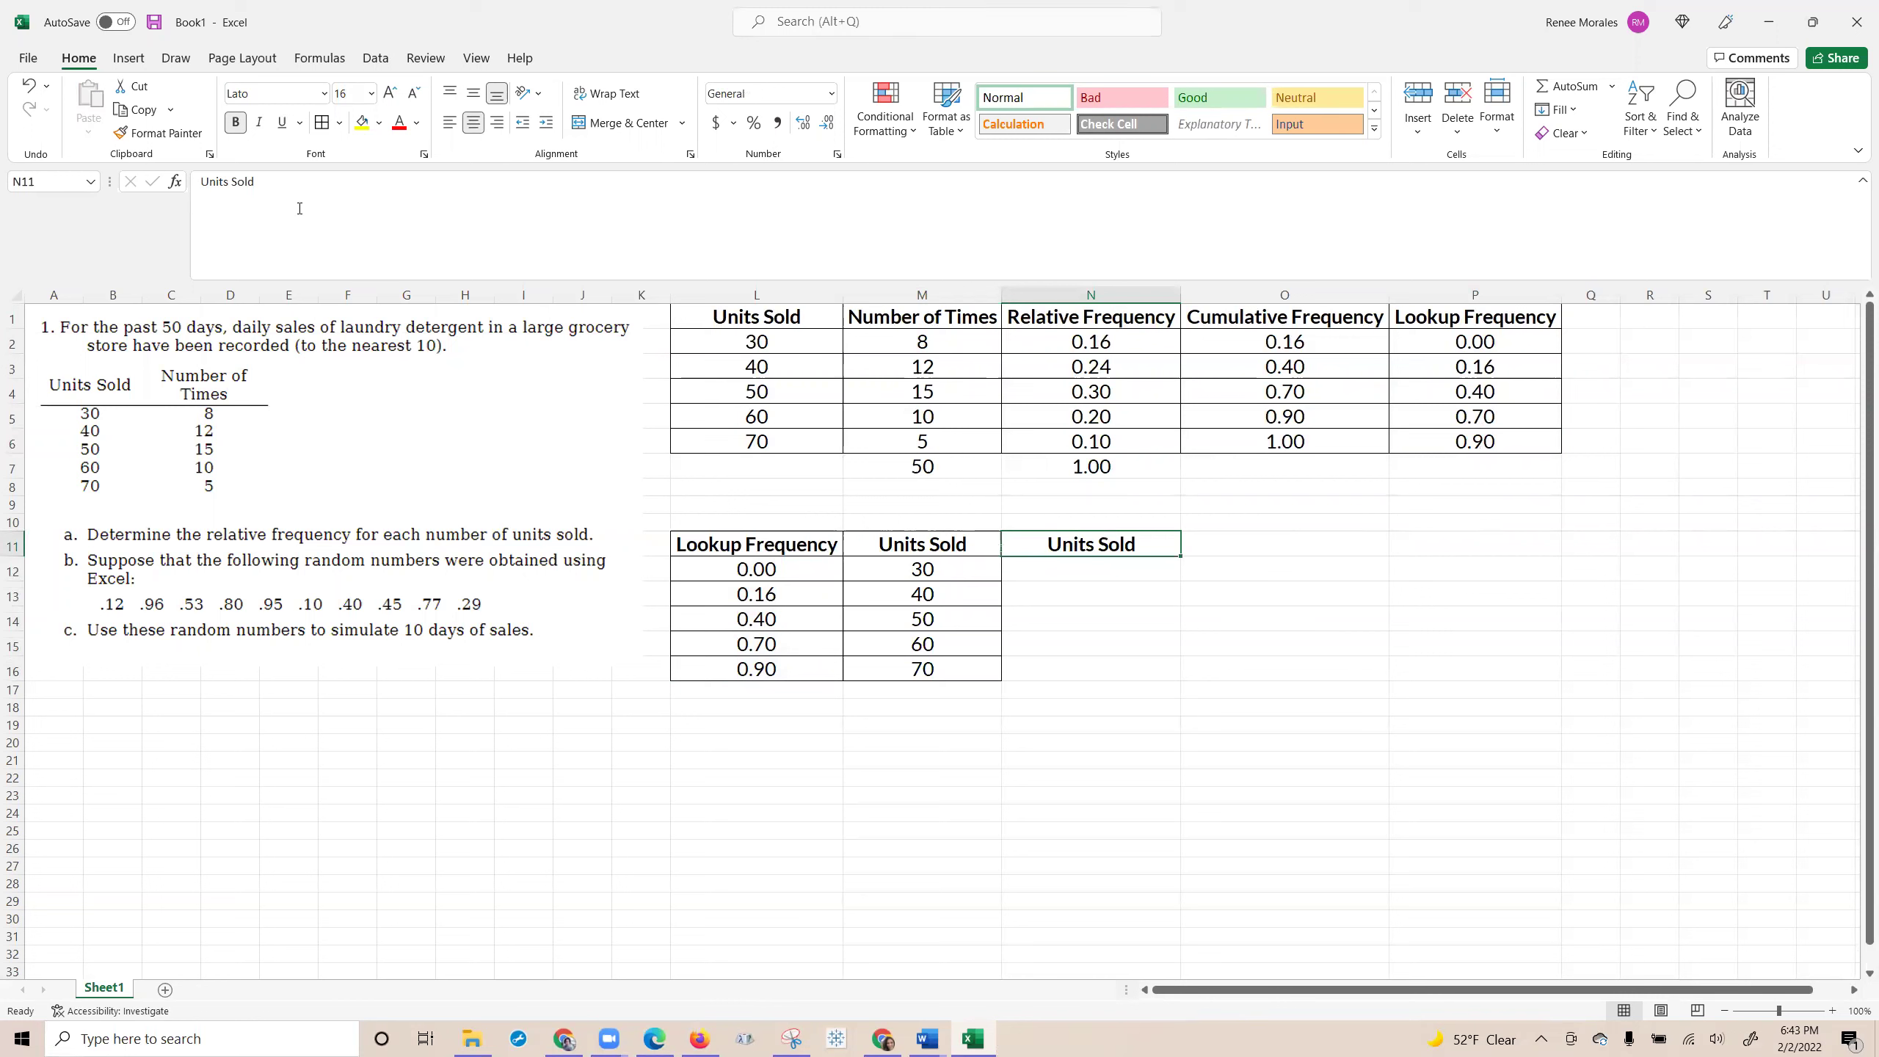
{"action": "left_click_drag", "start_coordinate": [289, 183], "coordinate": [185, 178]}
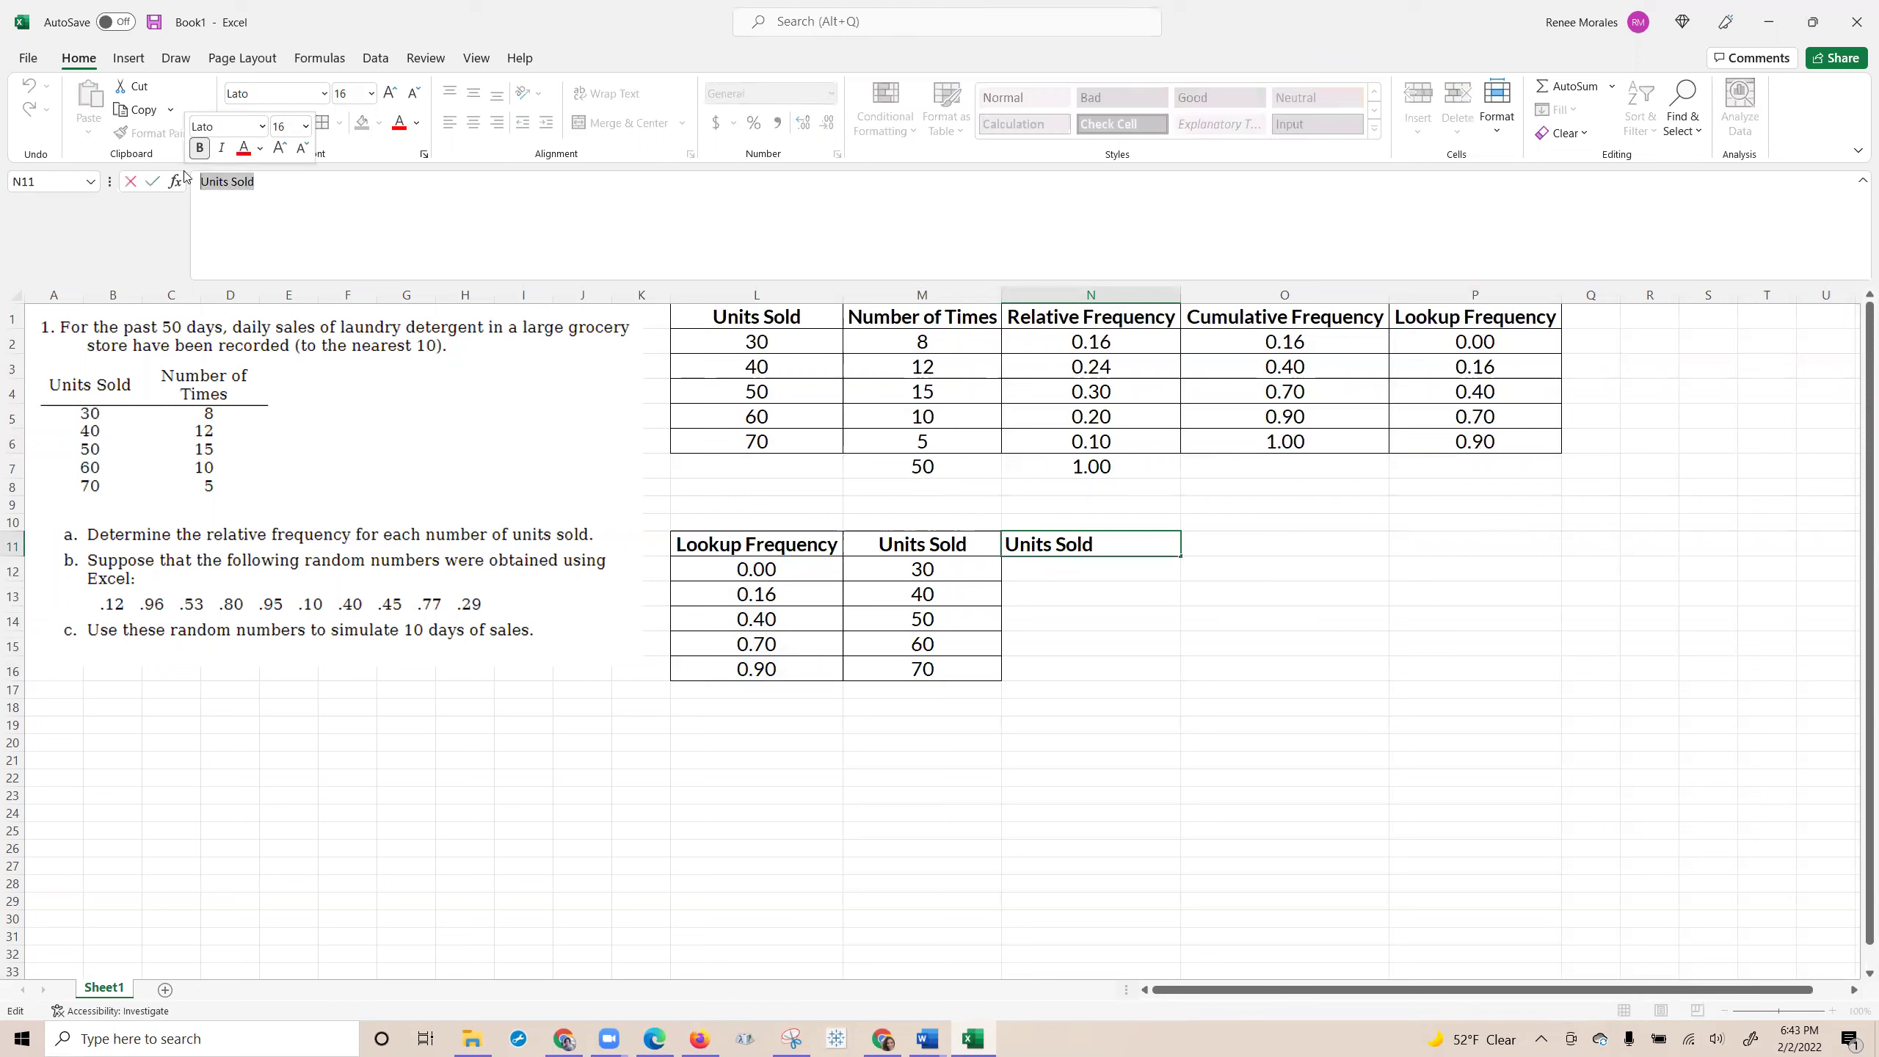
{"action": "type", "text": "Excel Random Numbers"}
{"action": "key", "text": "Return"}
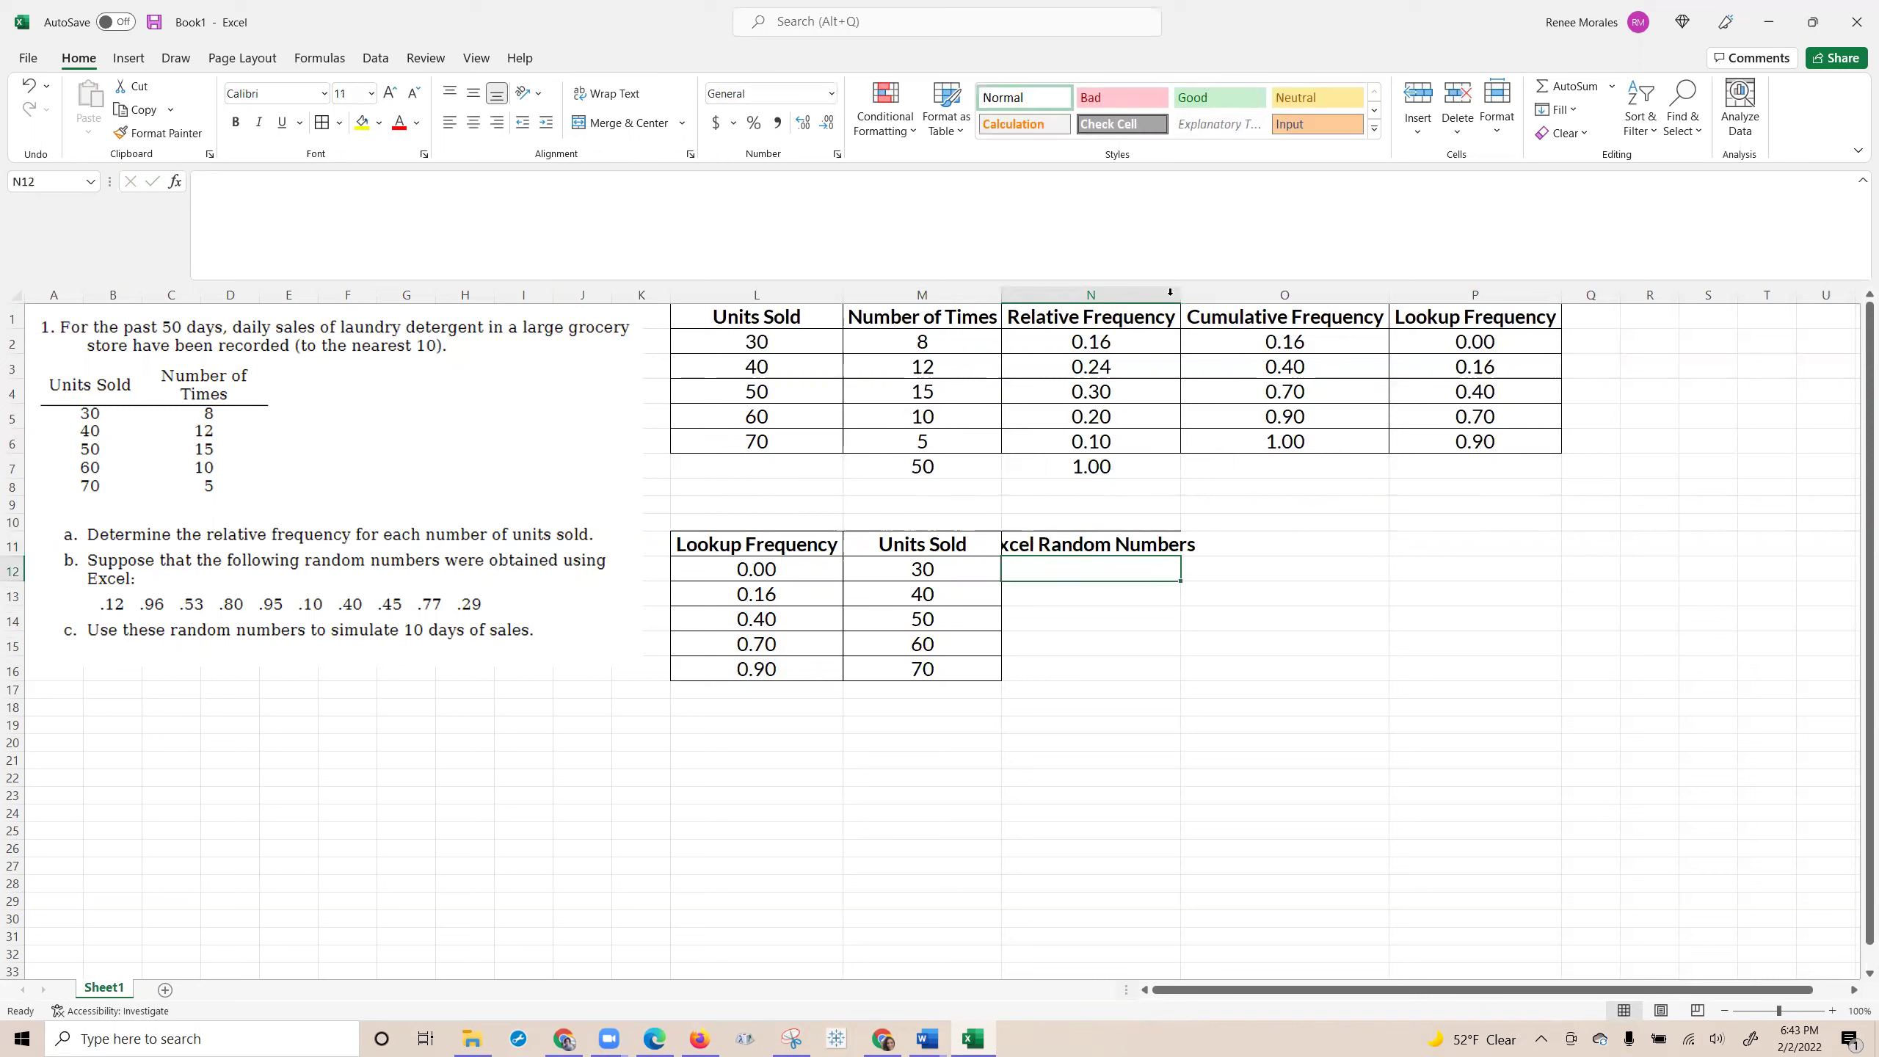
{"action": "double_click", "coordinate": [1182, 295]}
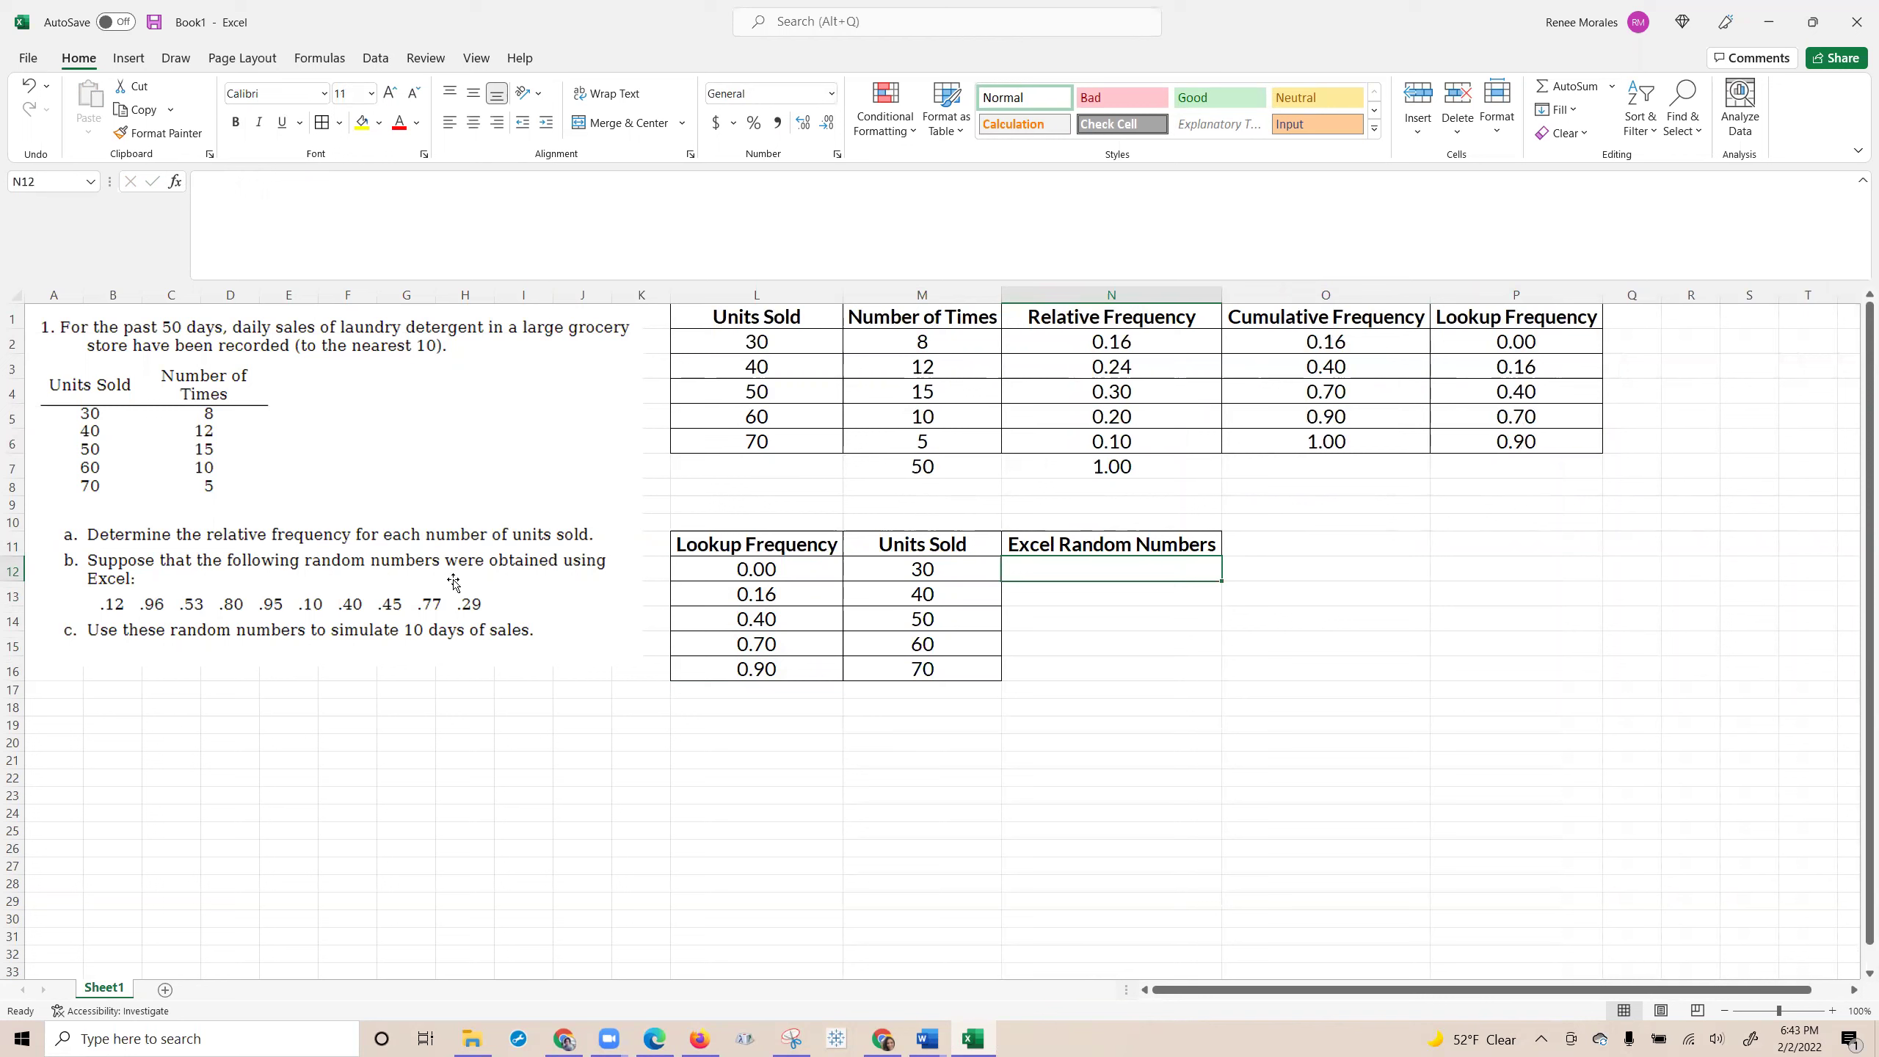
Move the Excel Random Numbers header from N11 to L19, below the lookup table.
{"action": "left_click", "coordinate": [1059, 533]}
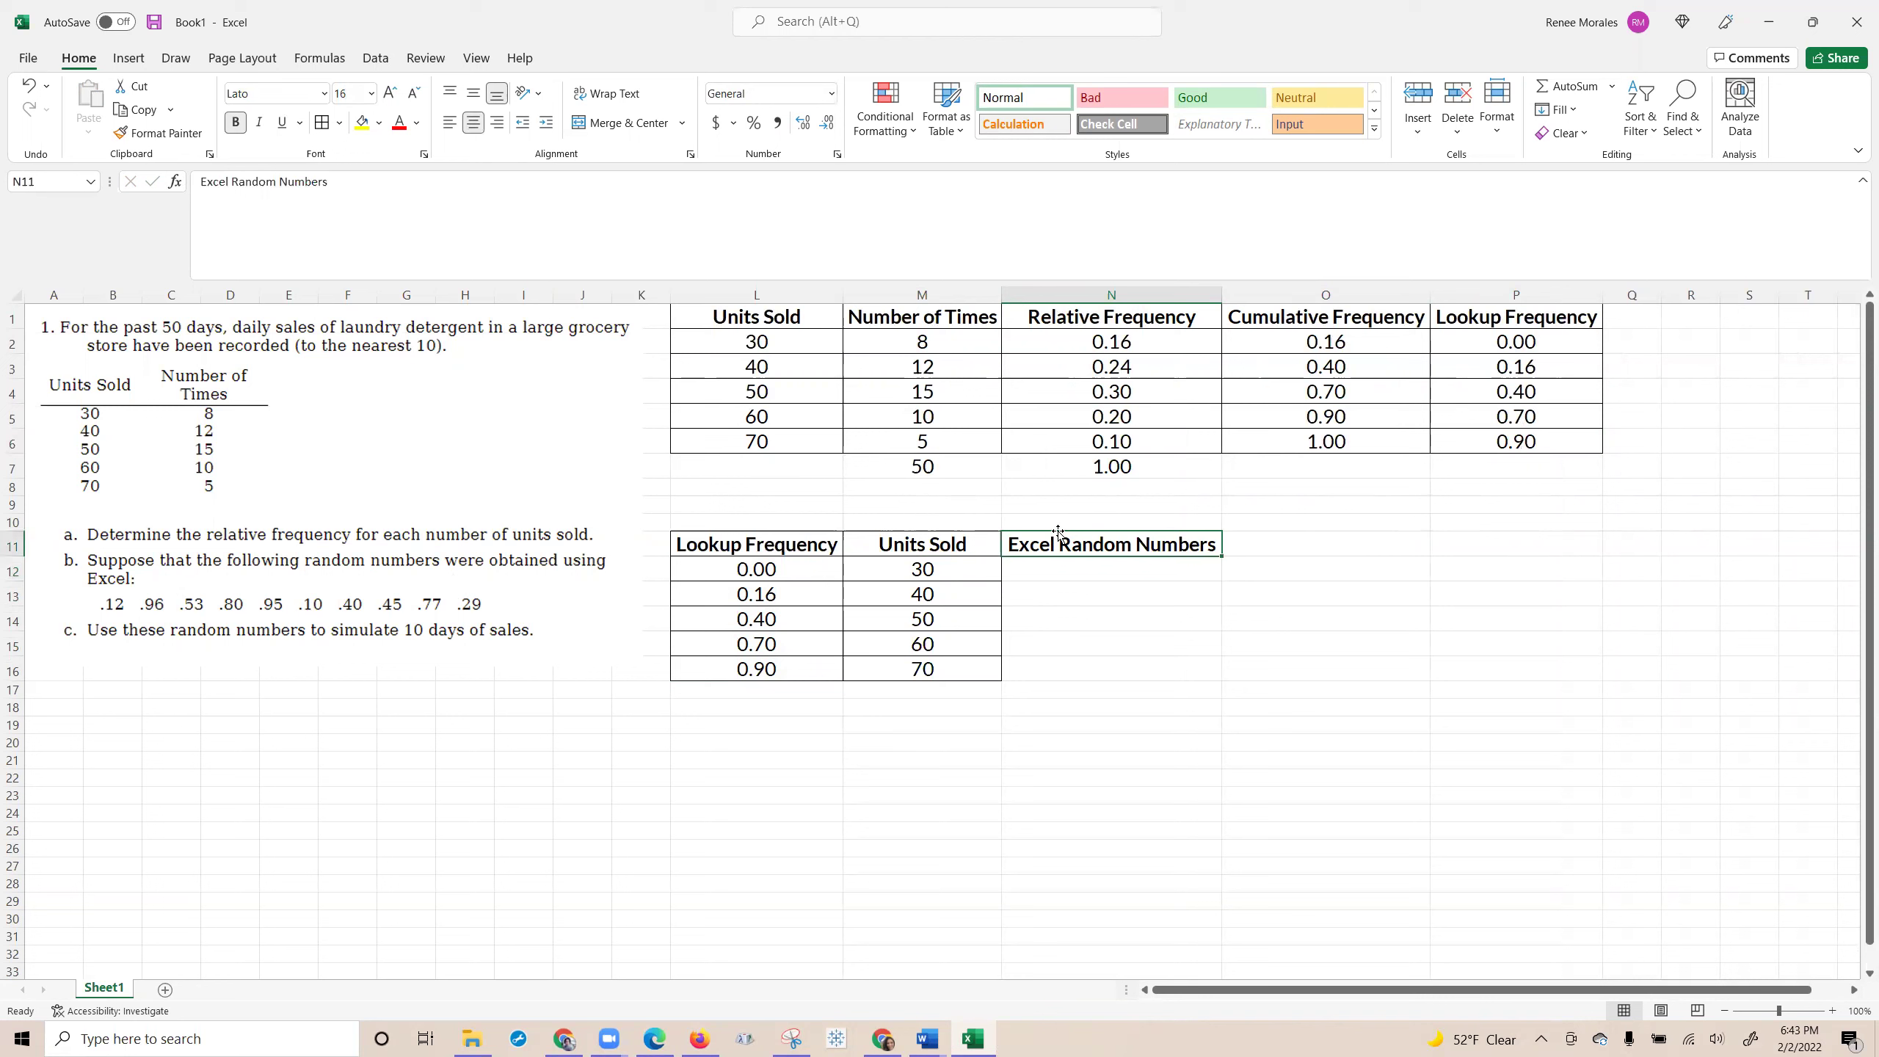
{"action": "key", "text": "ctrl+c"}
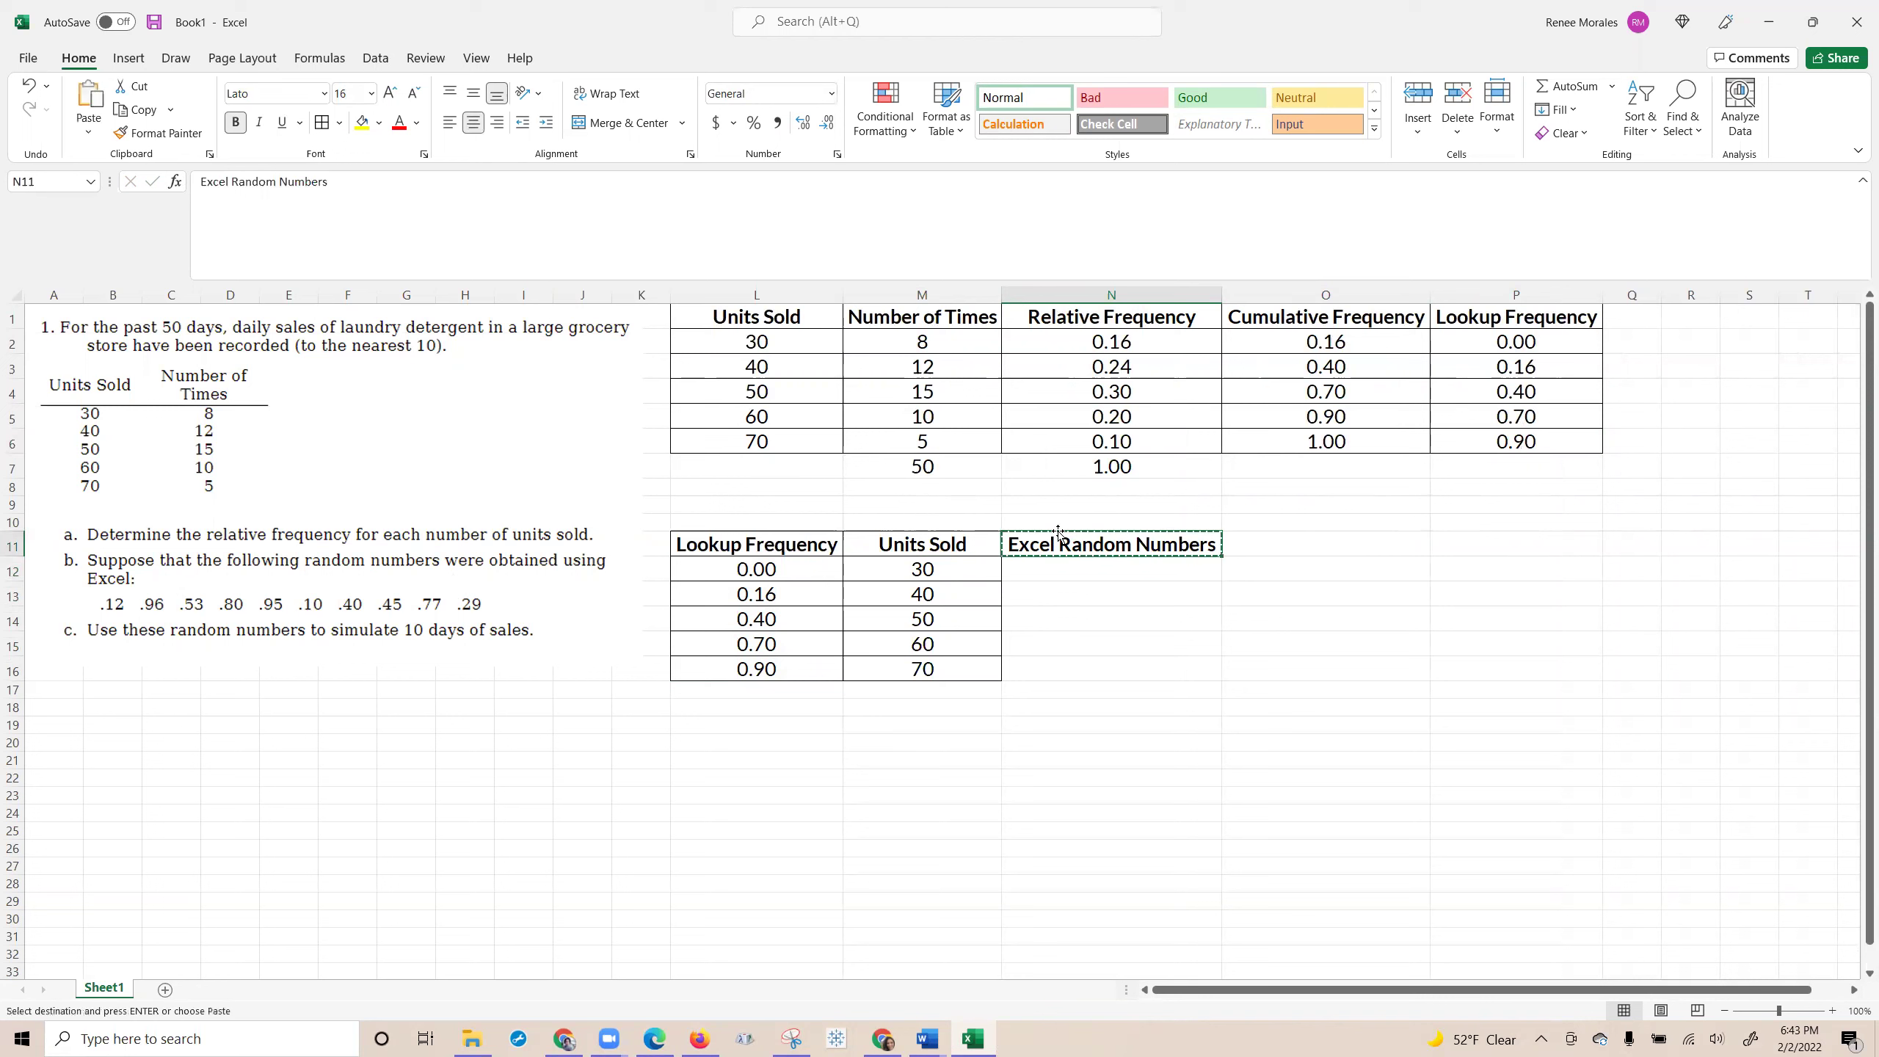
{"action": "key", "text": "Down"}
{"action": "key", "text": "Down"}
{"action": "key", "text": "Down"}
{"action": "key", "text": "Down"}
{"action": "key", "text": "Down"}
{"action": "key", "text": "Down"}
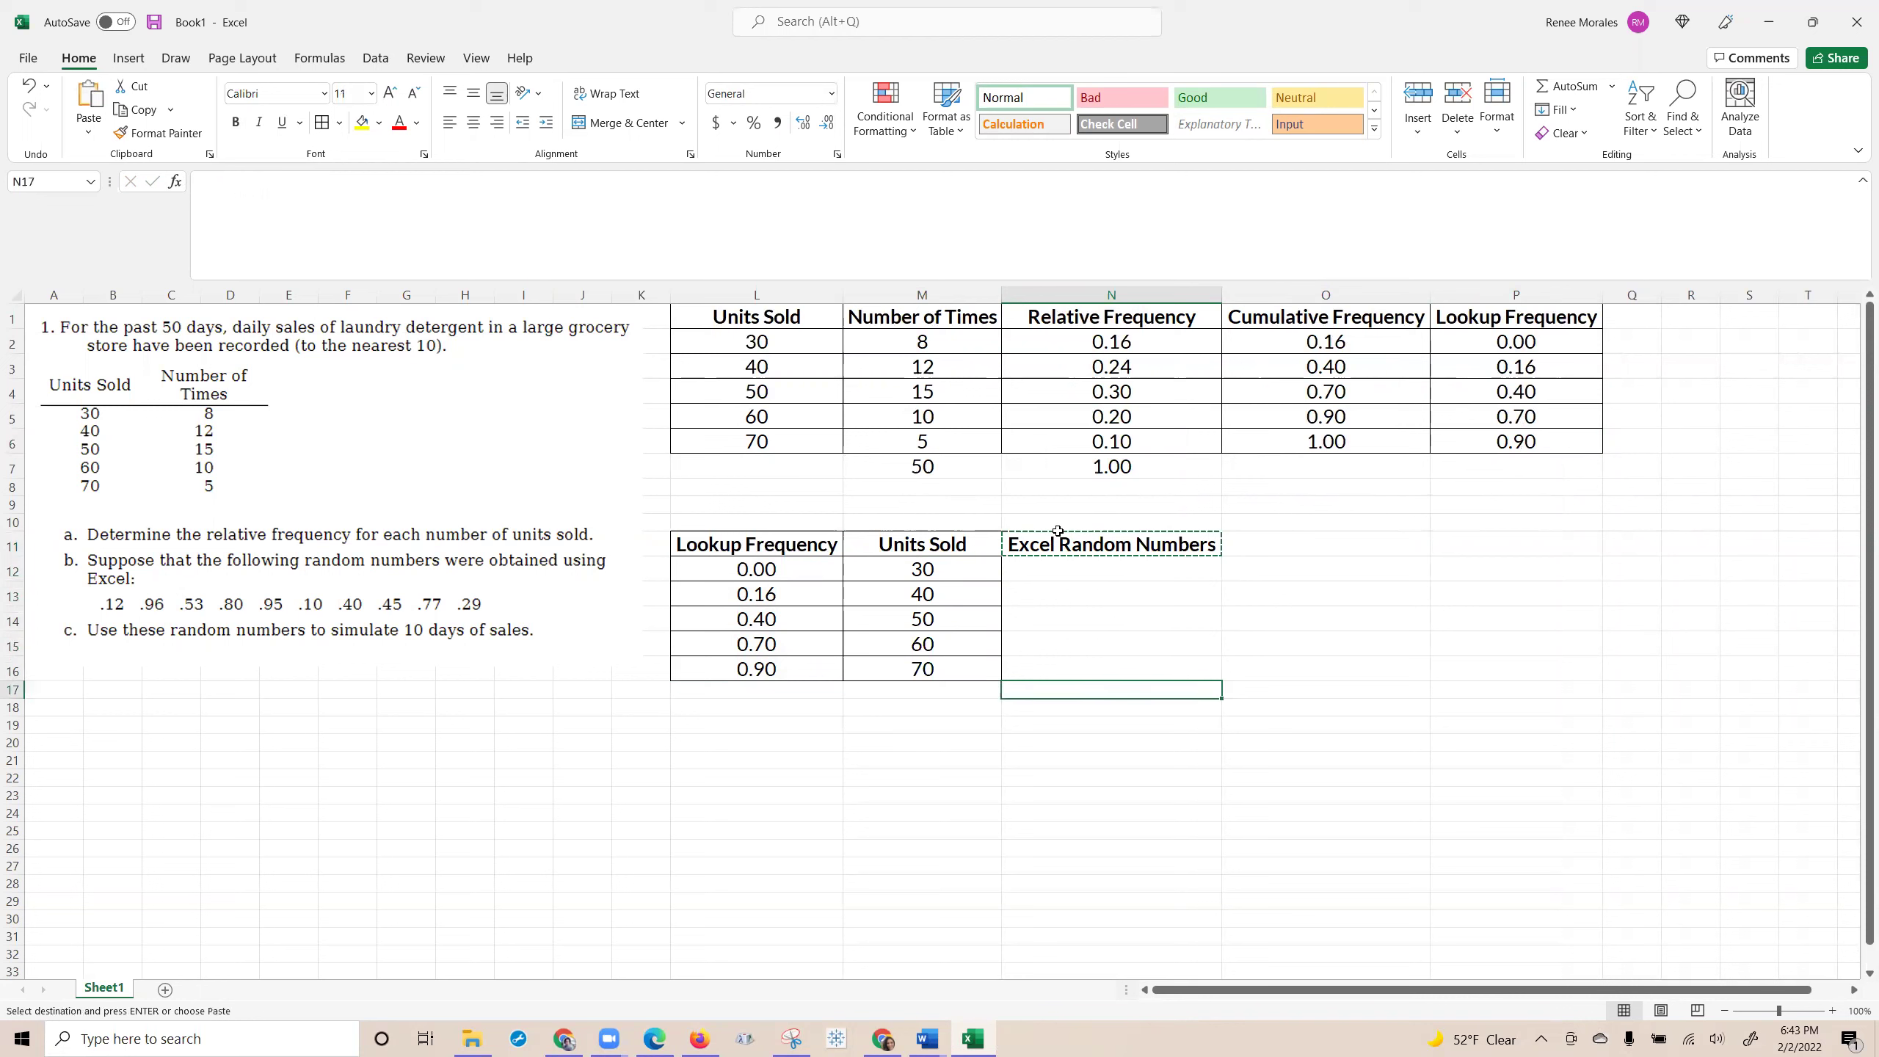
{"action": "key", "text": "Left"}
{"action": "key", "text": "Left"}
{"action": "key", "text": "Down"}
{"action": "key", "text": "Down"}
{"action": "key", "text": "ctrl+v"}
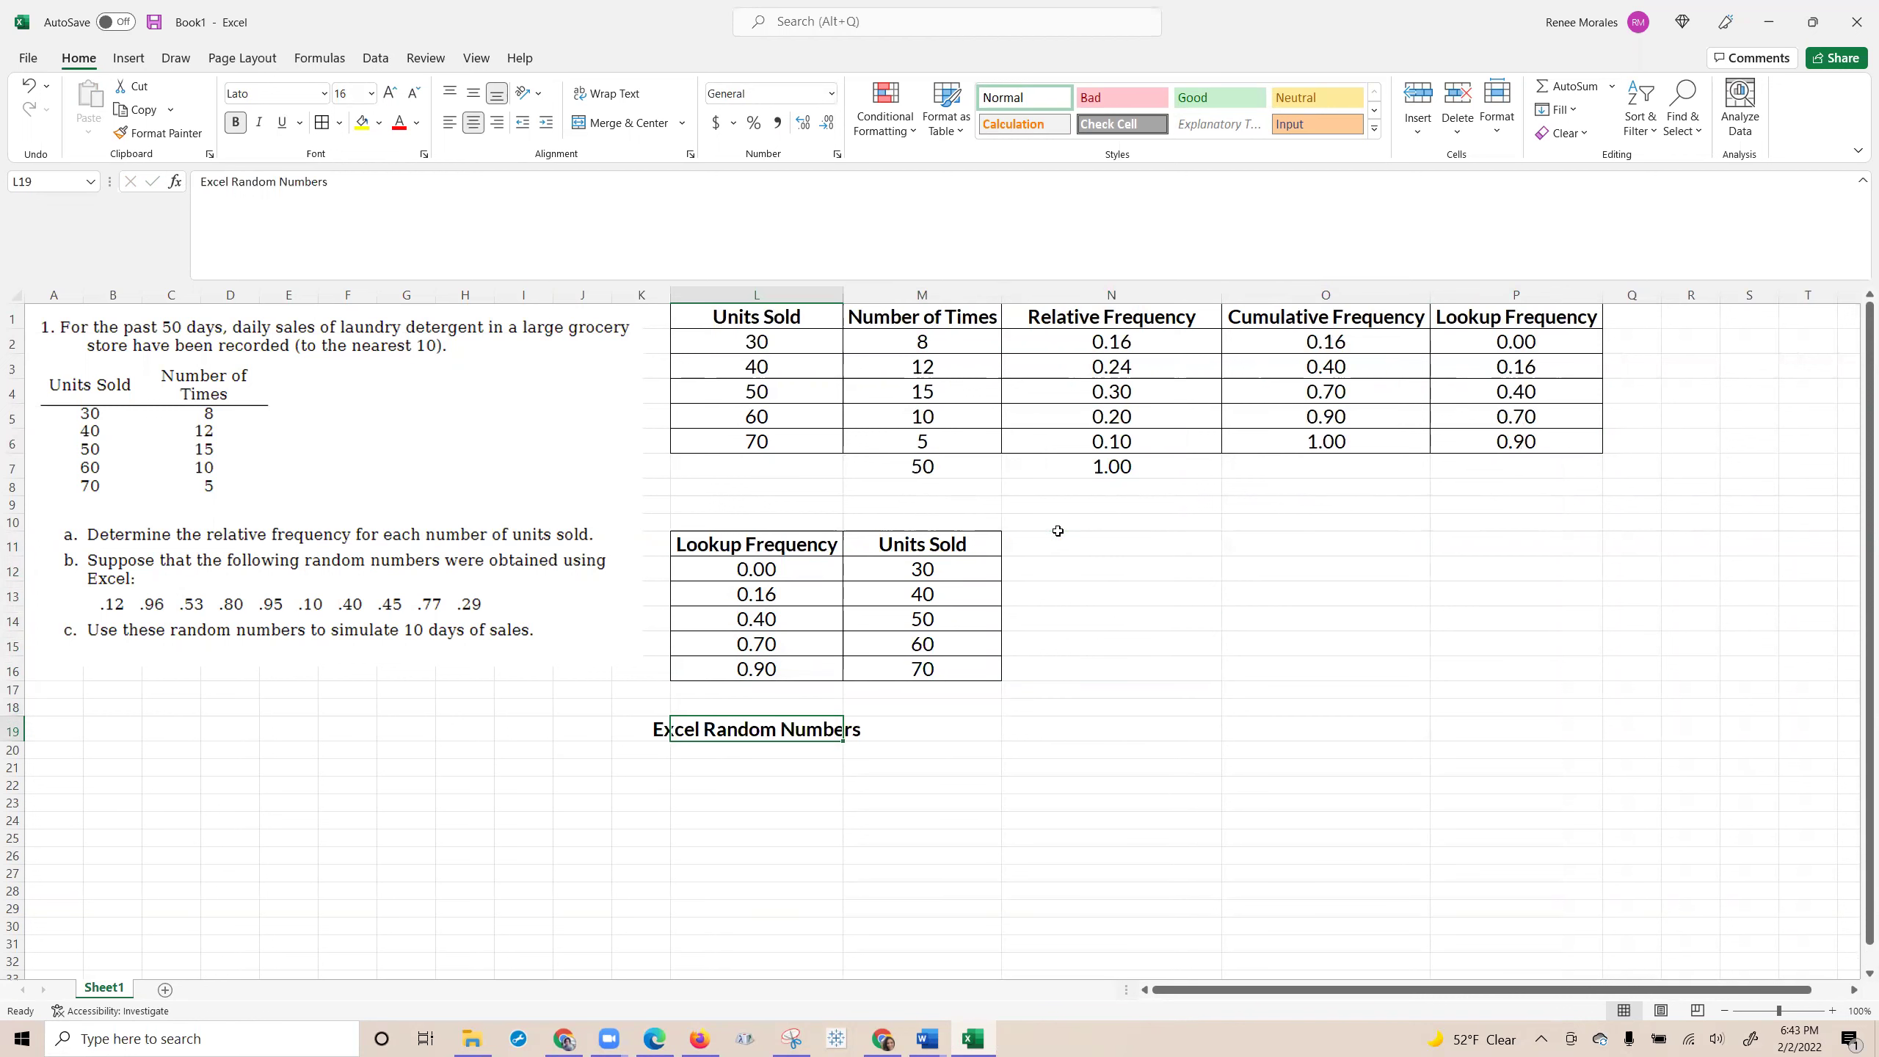
Enter the random numbers .12, .96, .53, .8, .95, .10, .4, .45, .77 and .29 in L20 through L29.
{"action": "key", "text": "Down"}
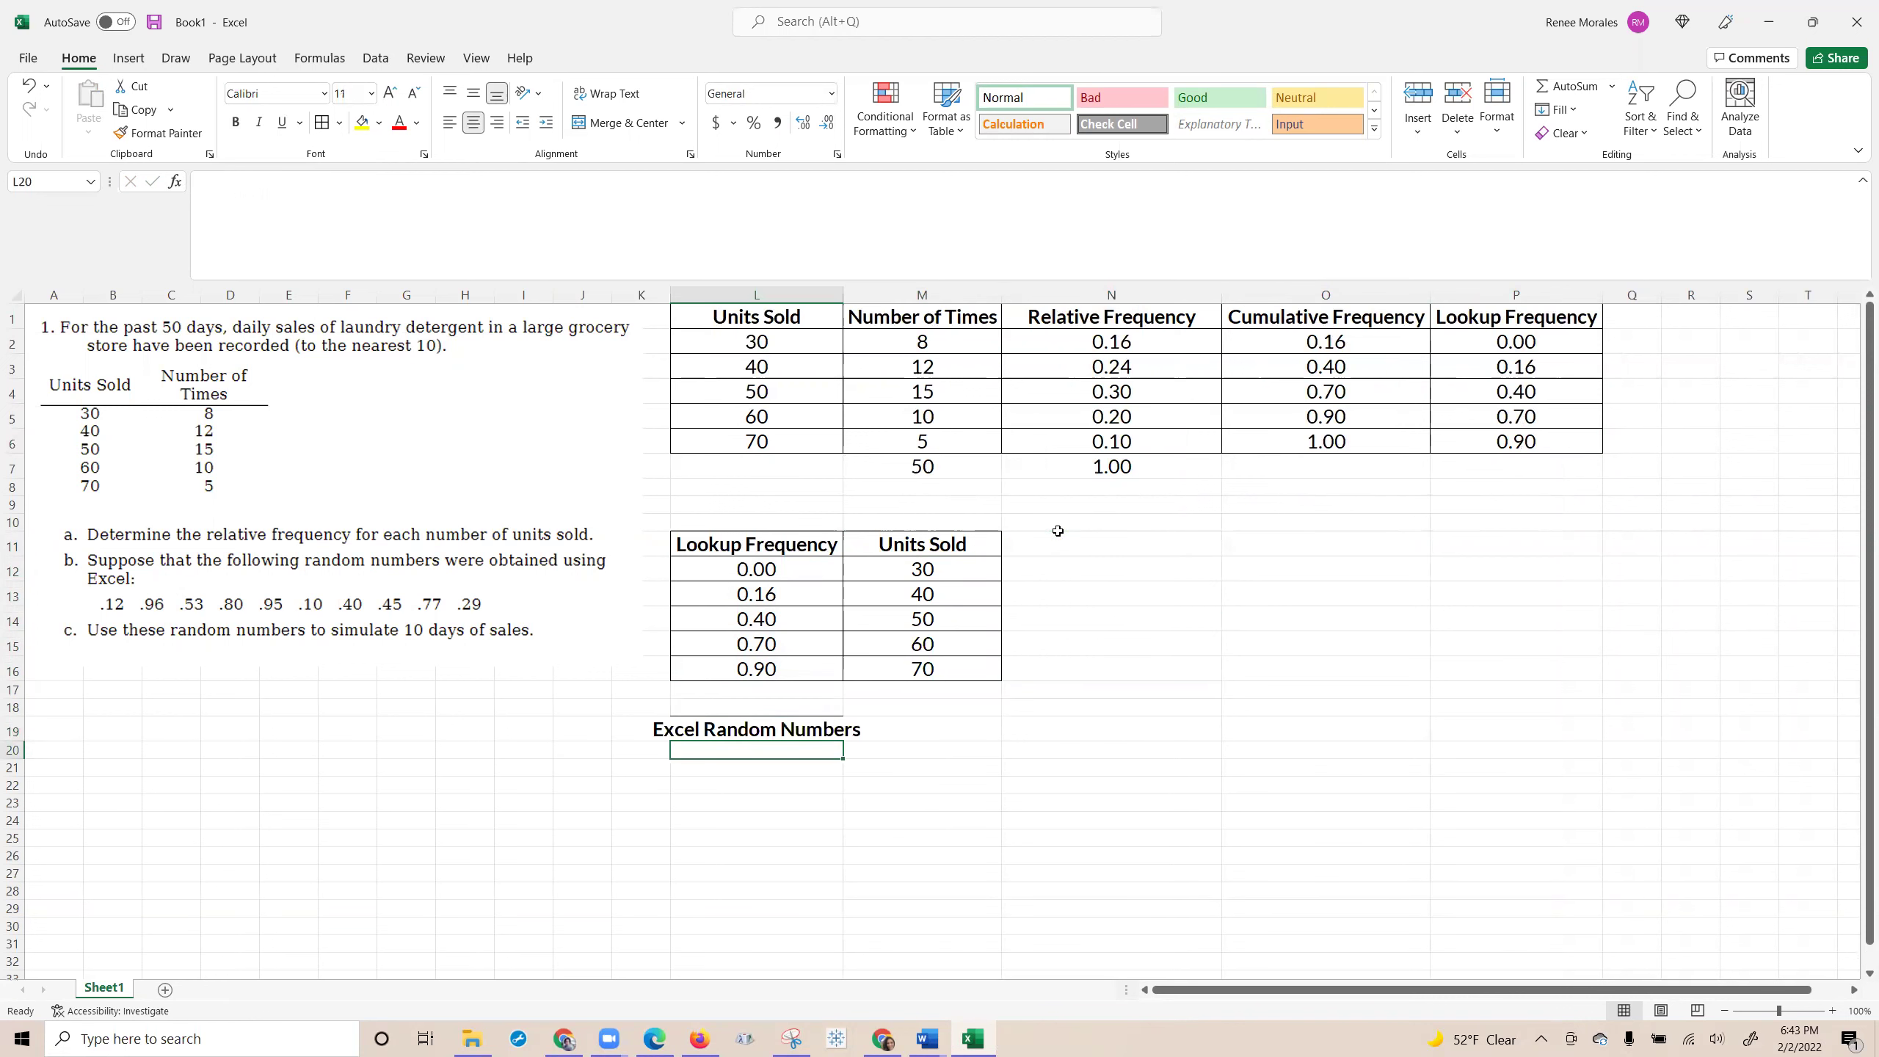
{"action": "type", "text": ".12"}
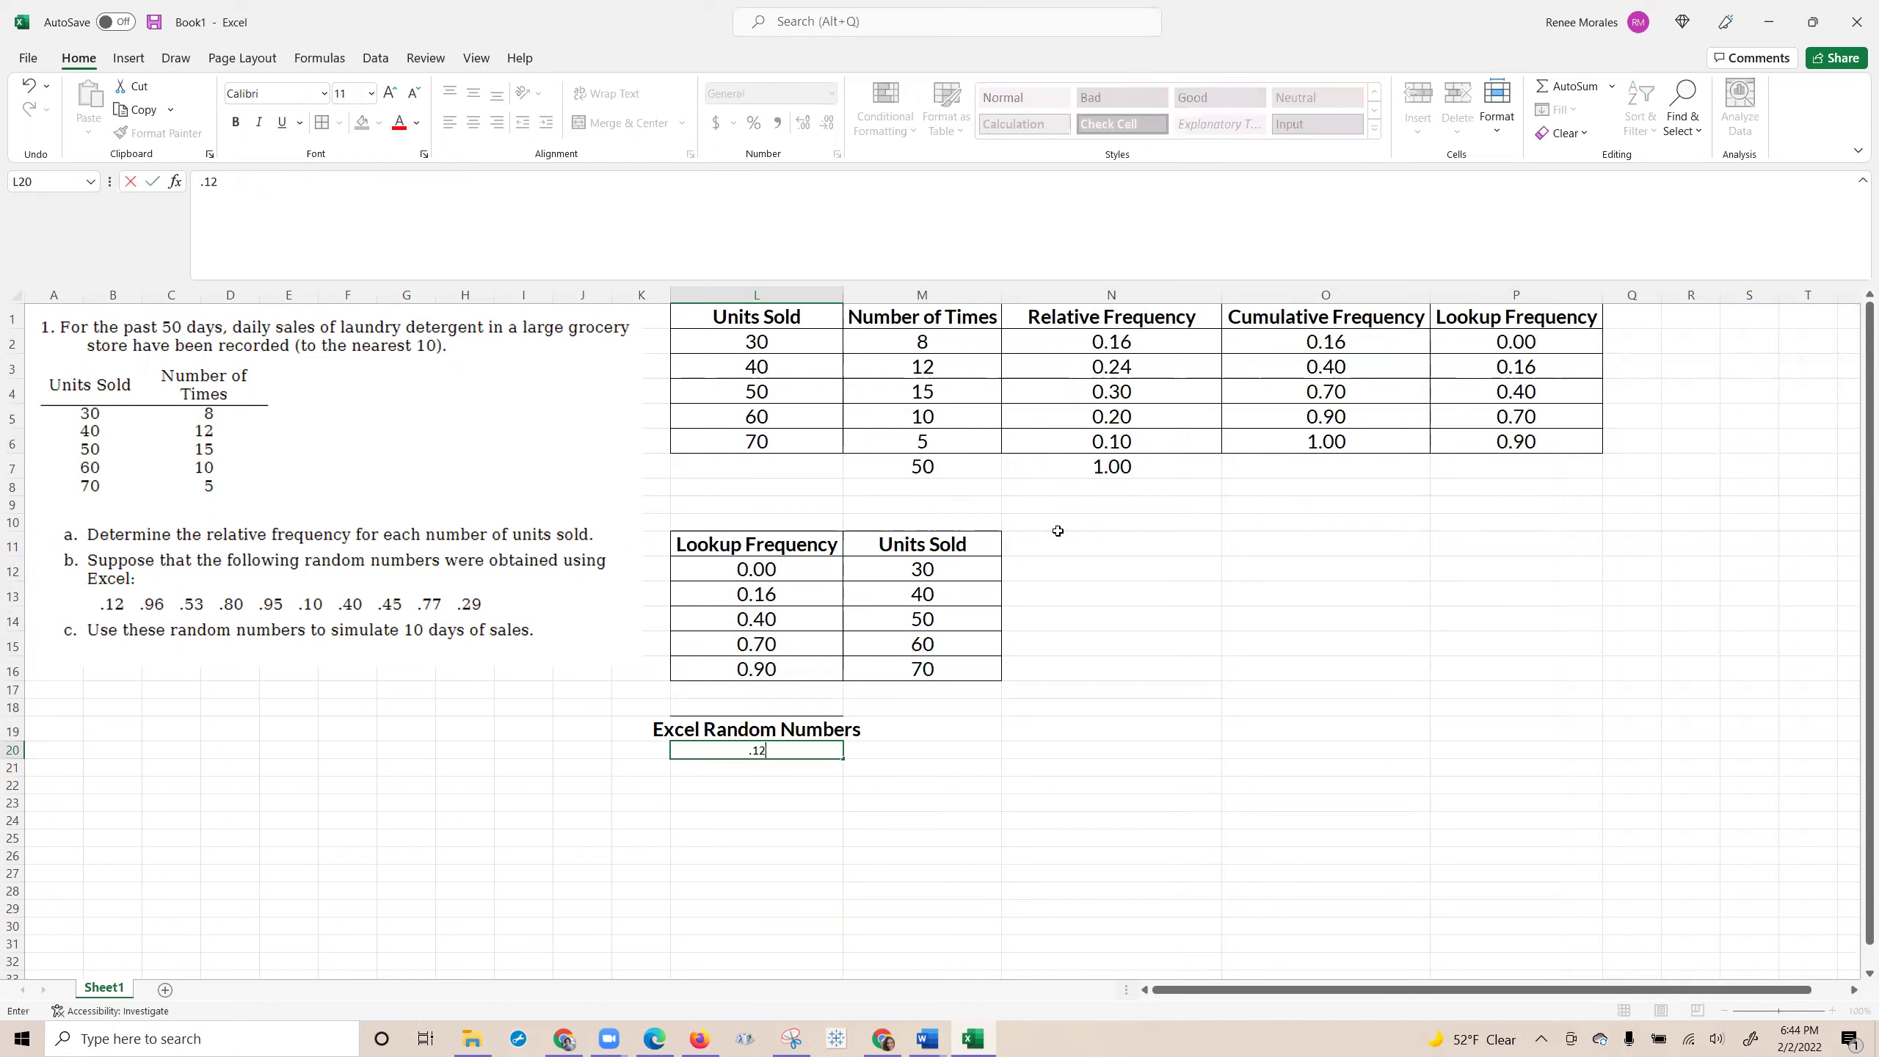
{"action": "key", "text": "Return"}
{"action": "type", "text": ".96"}
{"action": "key", "text": "Return"}
{"action": "type", "text": ".53"}
{"action": "key", "text": "Return"}
{"action": "type", "text": ".8"}
{"action": "key", "text": "Return"}
{"action": "type", "text": ".95"}
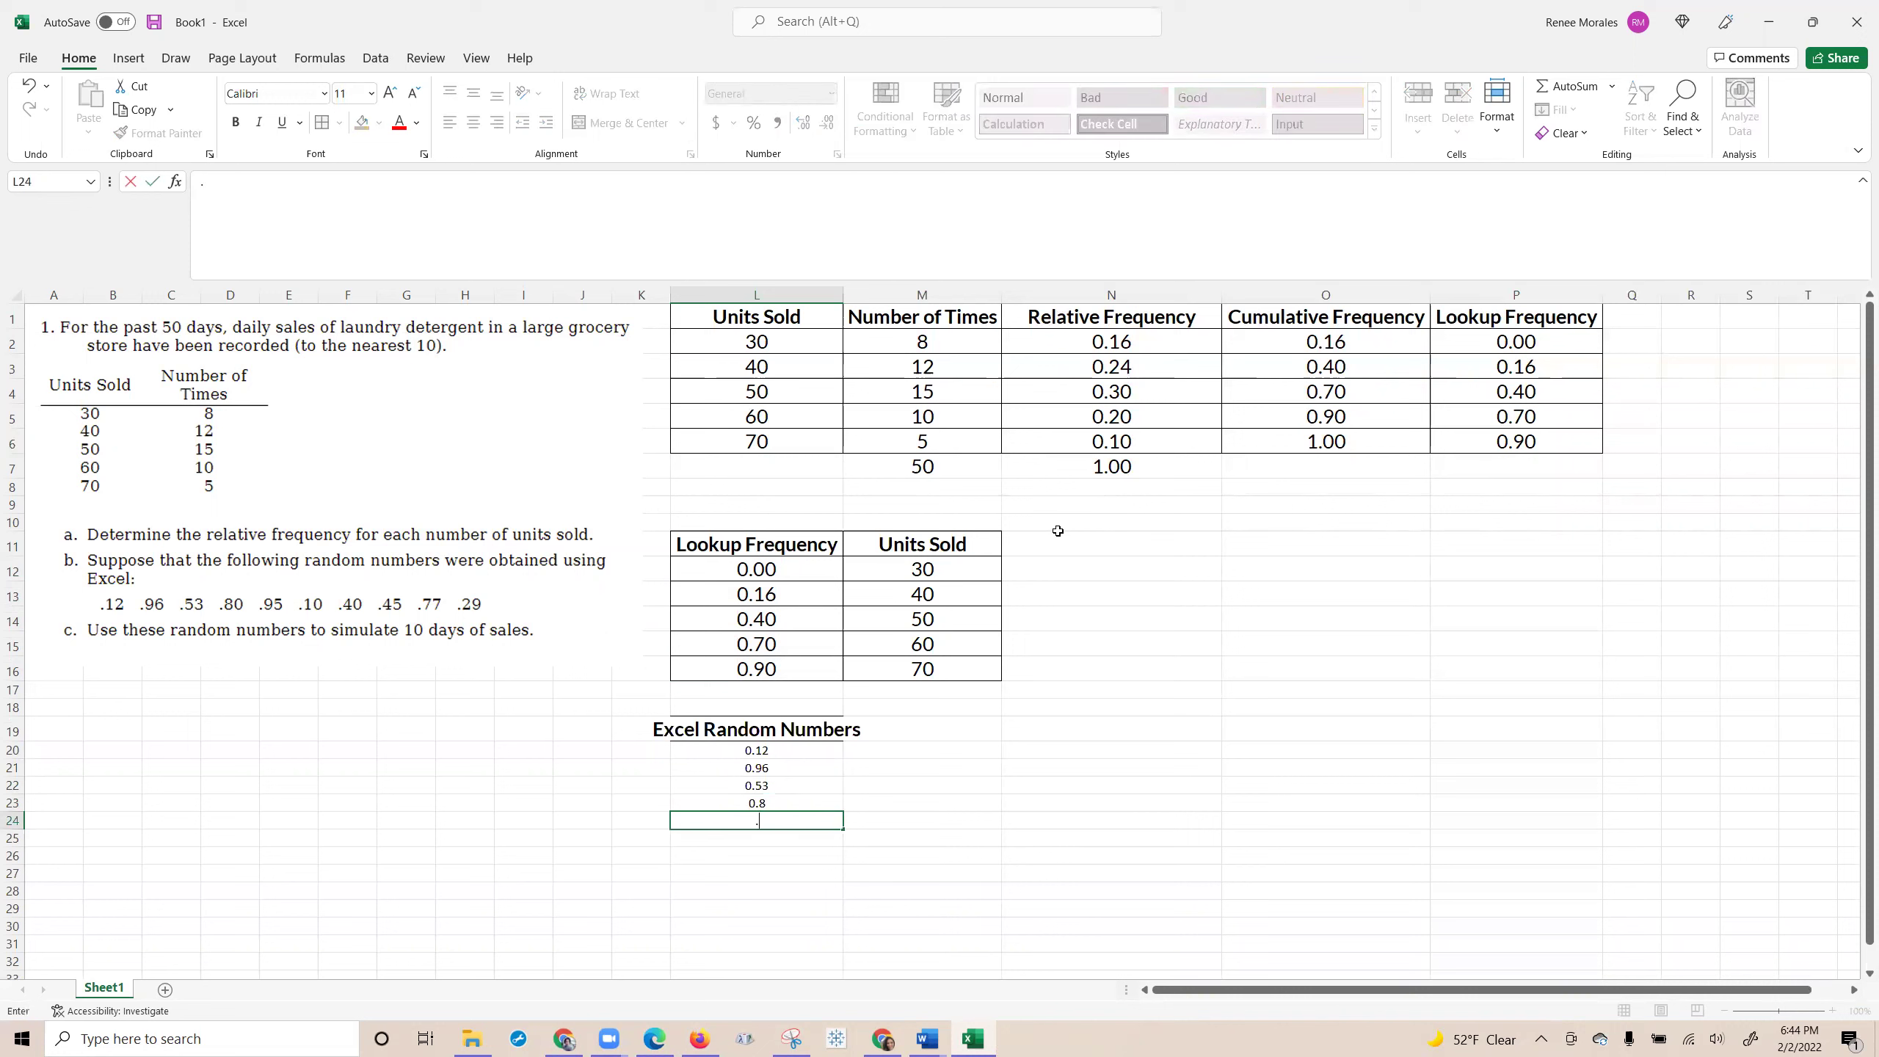
{"action": "key", "text": "Return"}
{"action": "type", "text": ".1"}
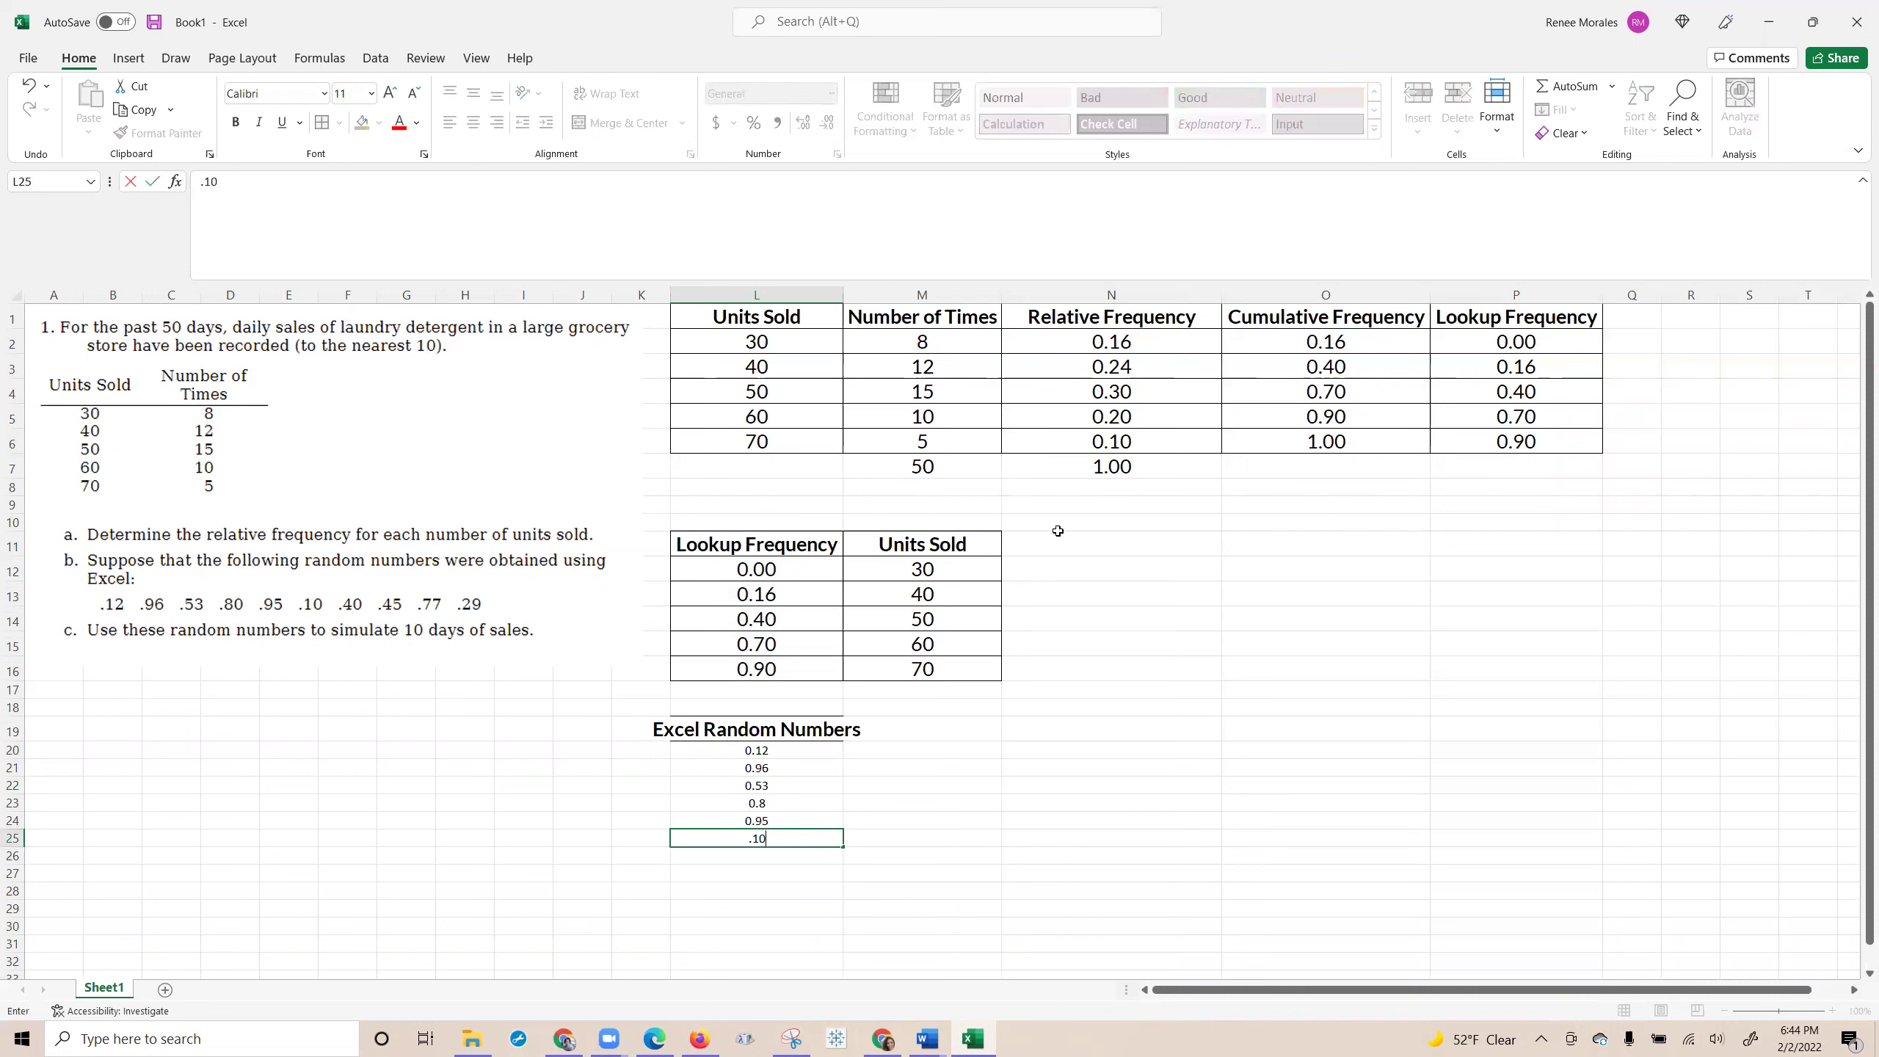
{"action": "key", "text": "Return"}
{"action": "type", "text": ".4+"}
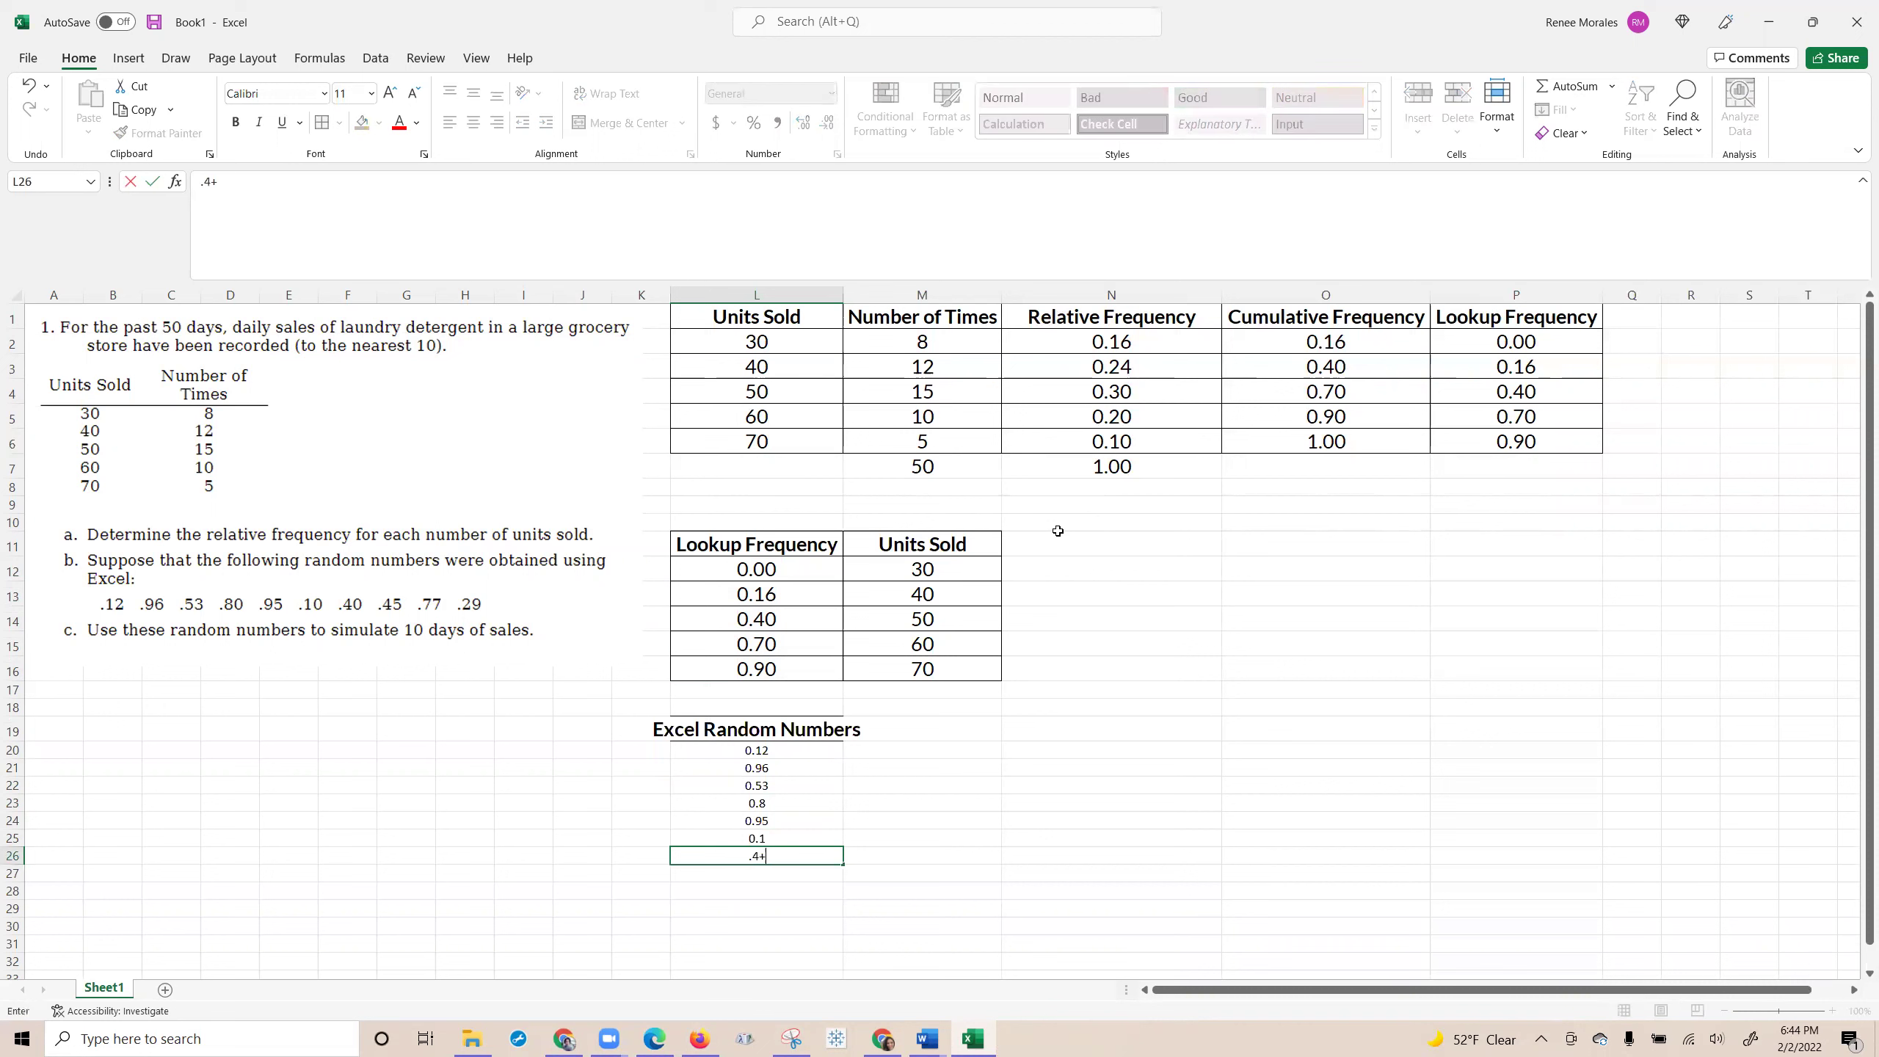
{"action": "key", "text": "Return"}
{"action": "type", "text": ".45"}
{"action": "key", "text": "Return"}
{"action": "type", "text": ".77"}
{"action": "key", "text": "Return"}
{"action": "type", "text": ".29"}
{"action": "key", "text": "Return"}
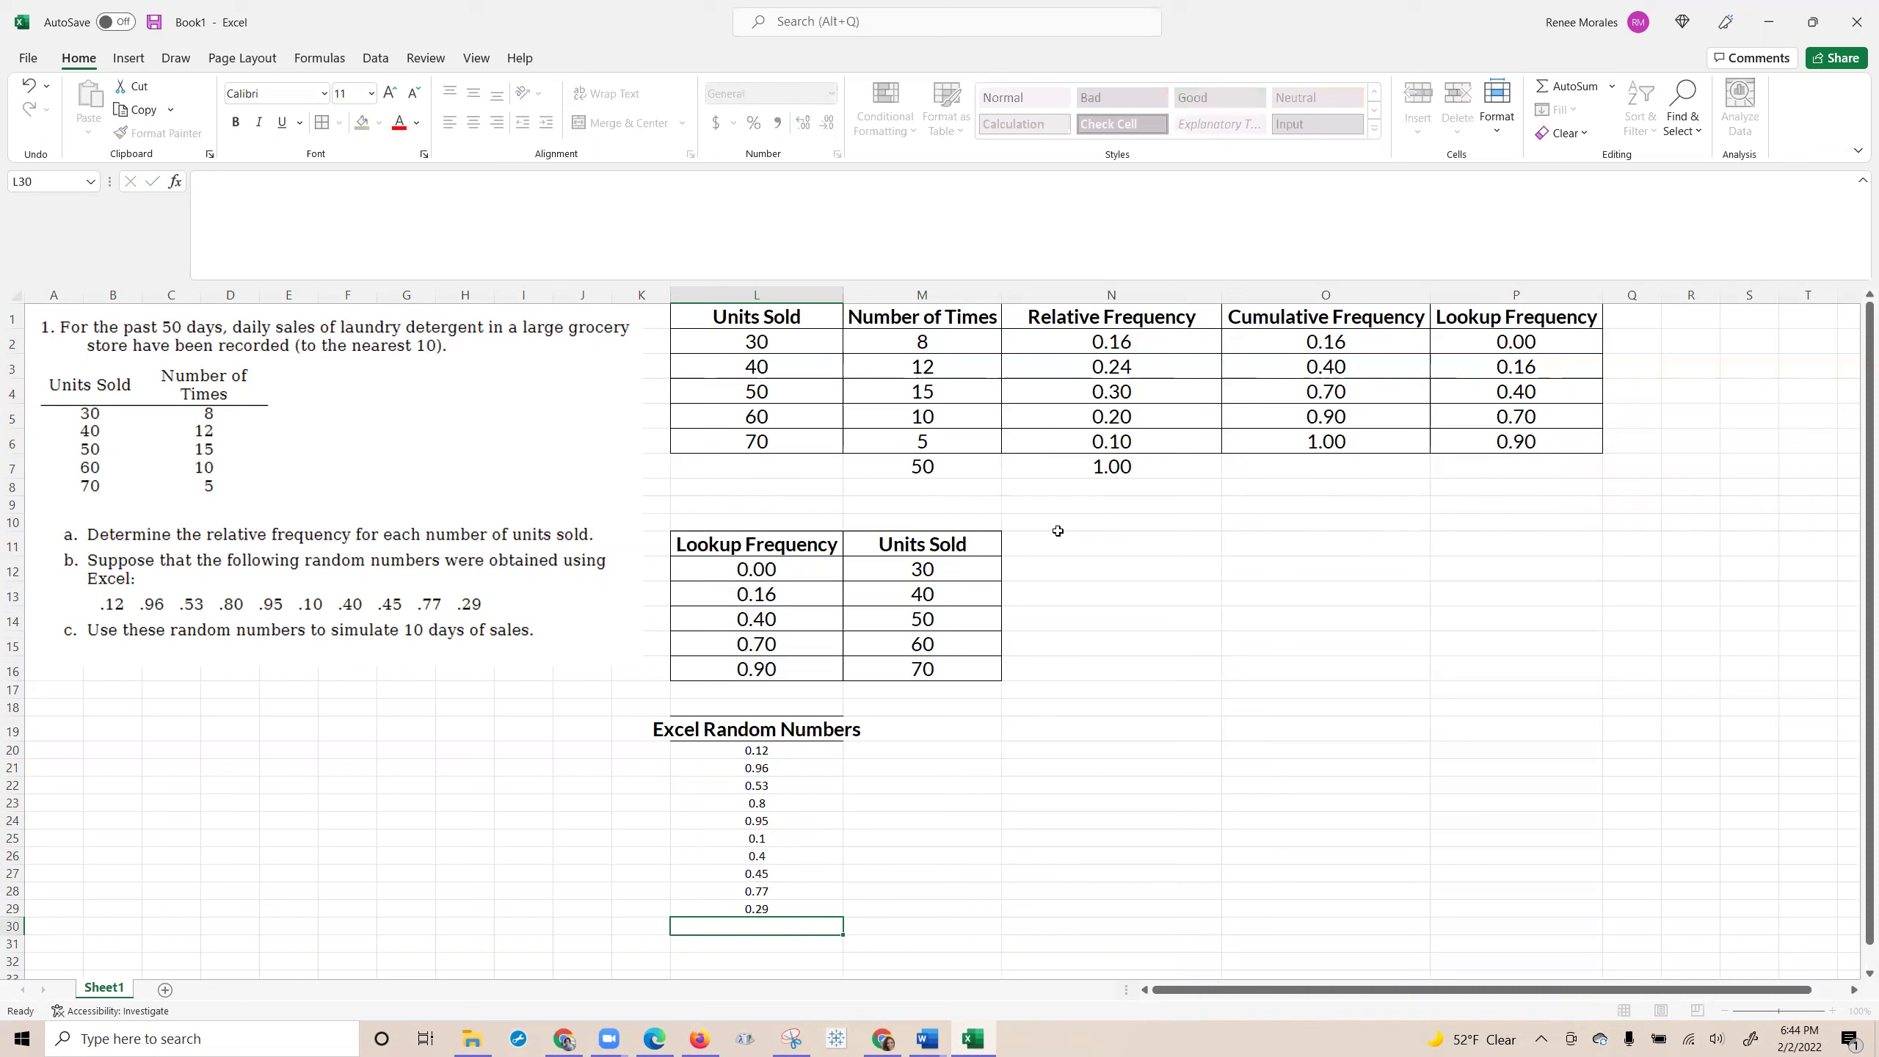
Copy the lookup frequency cell formatting from L12:L16 onto the ten random numbers in L20:L29.
{"action": "left_click_drag", "start_coordinate": [754, 595], "coordinate": [754, 666]}
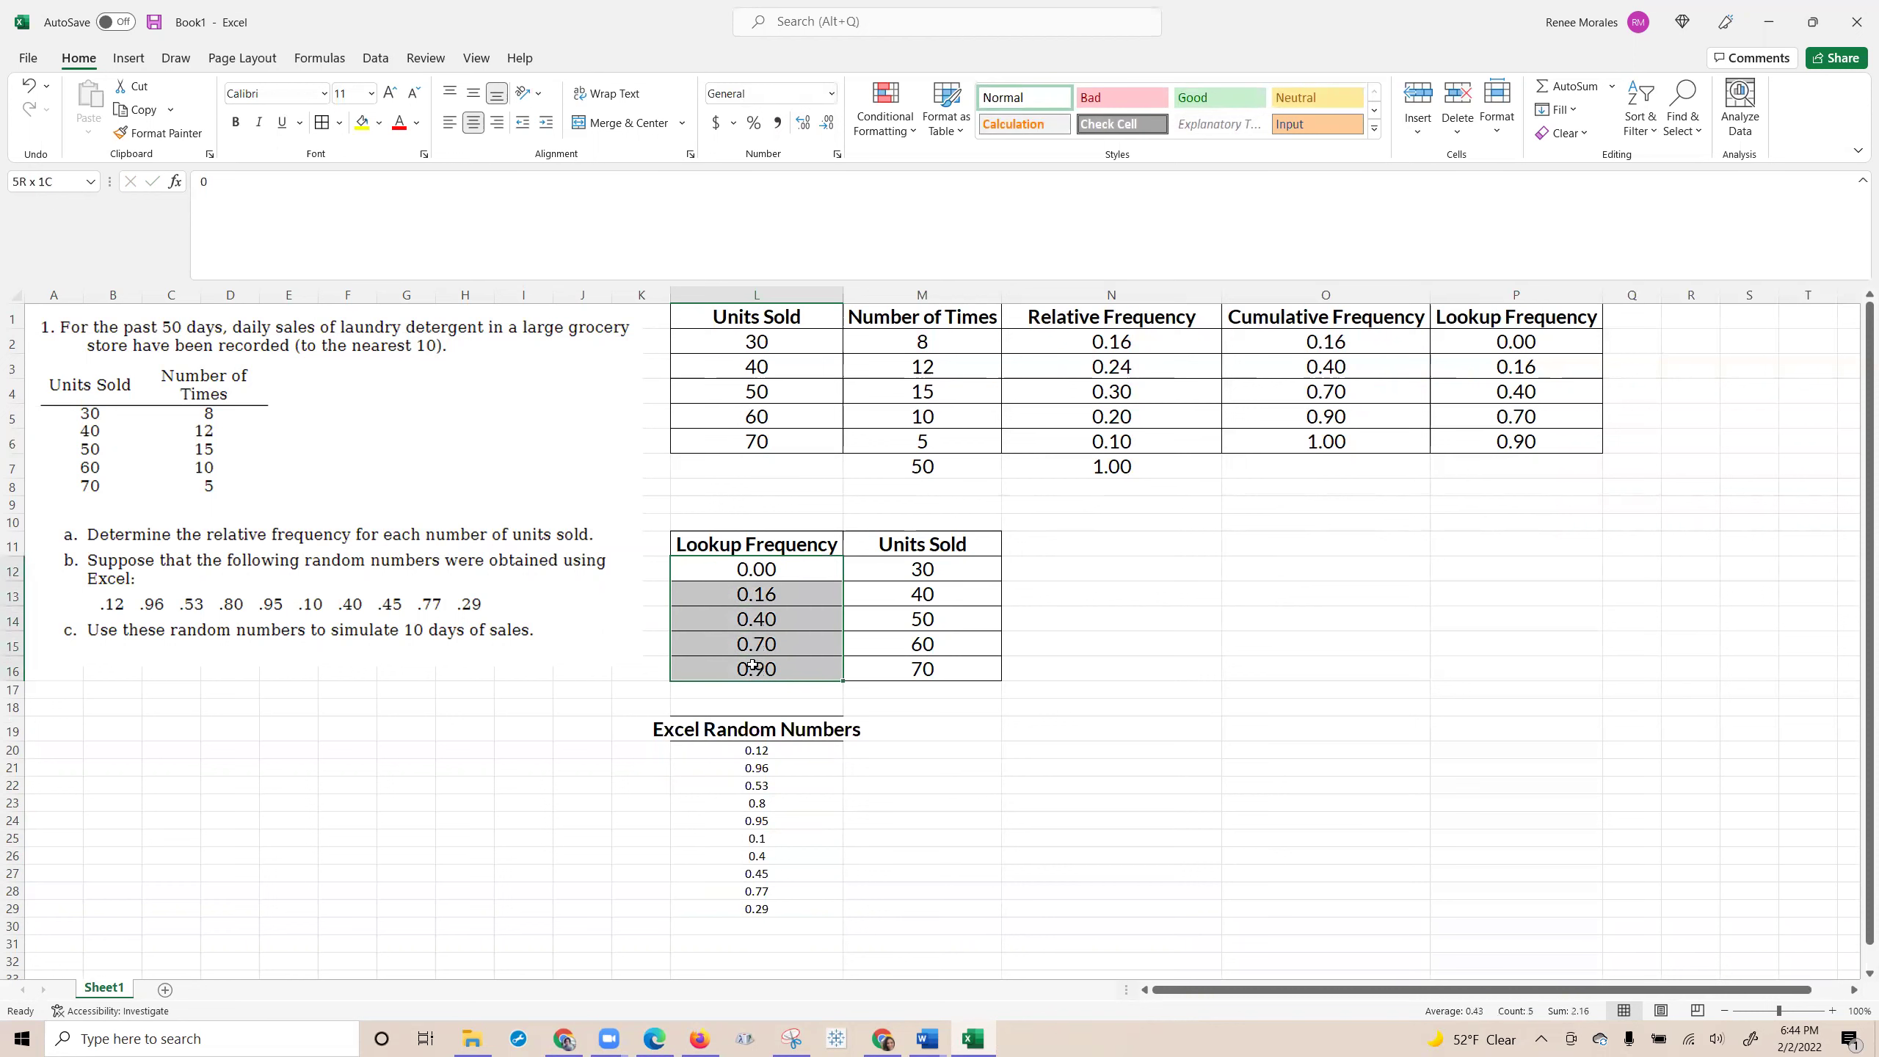
{"action": "left_click", "coordinate": [166, 134]}
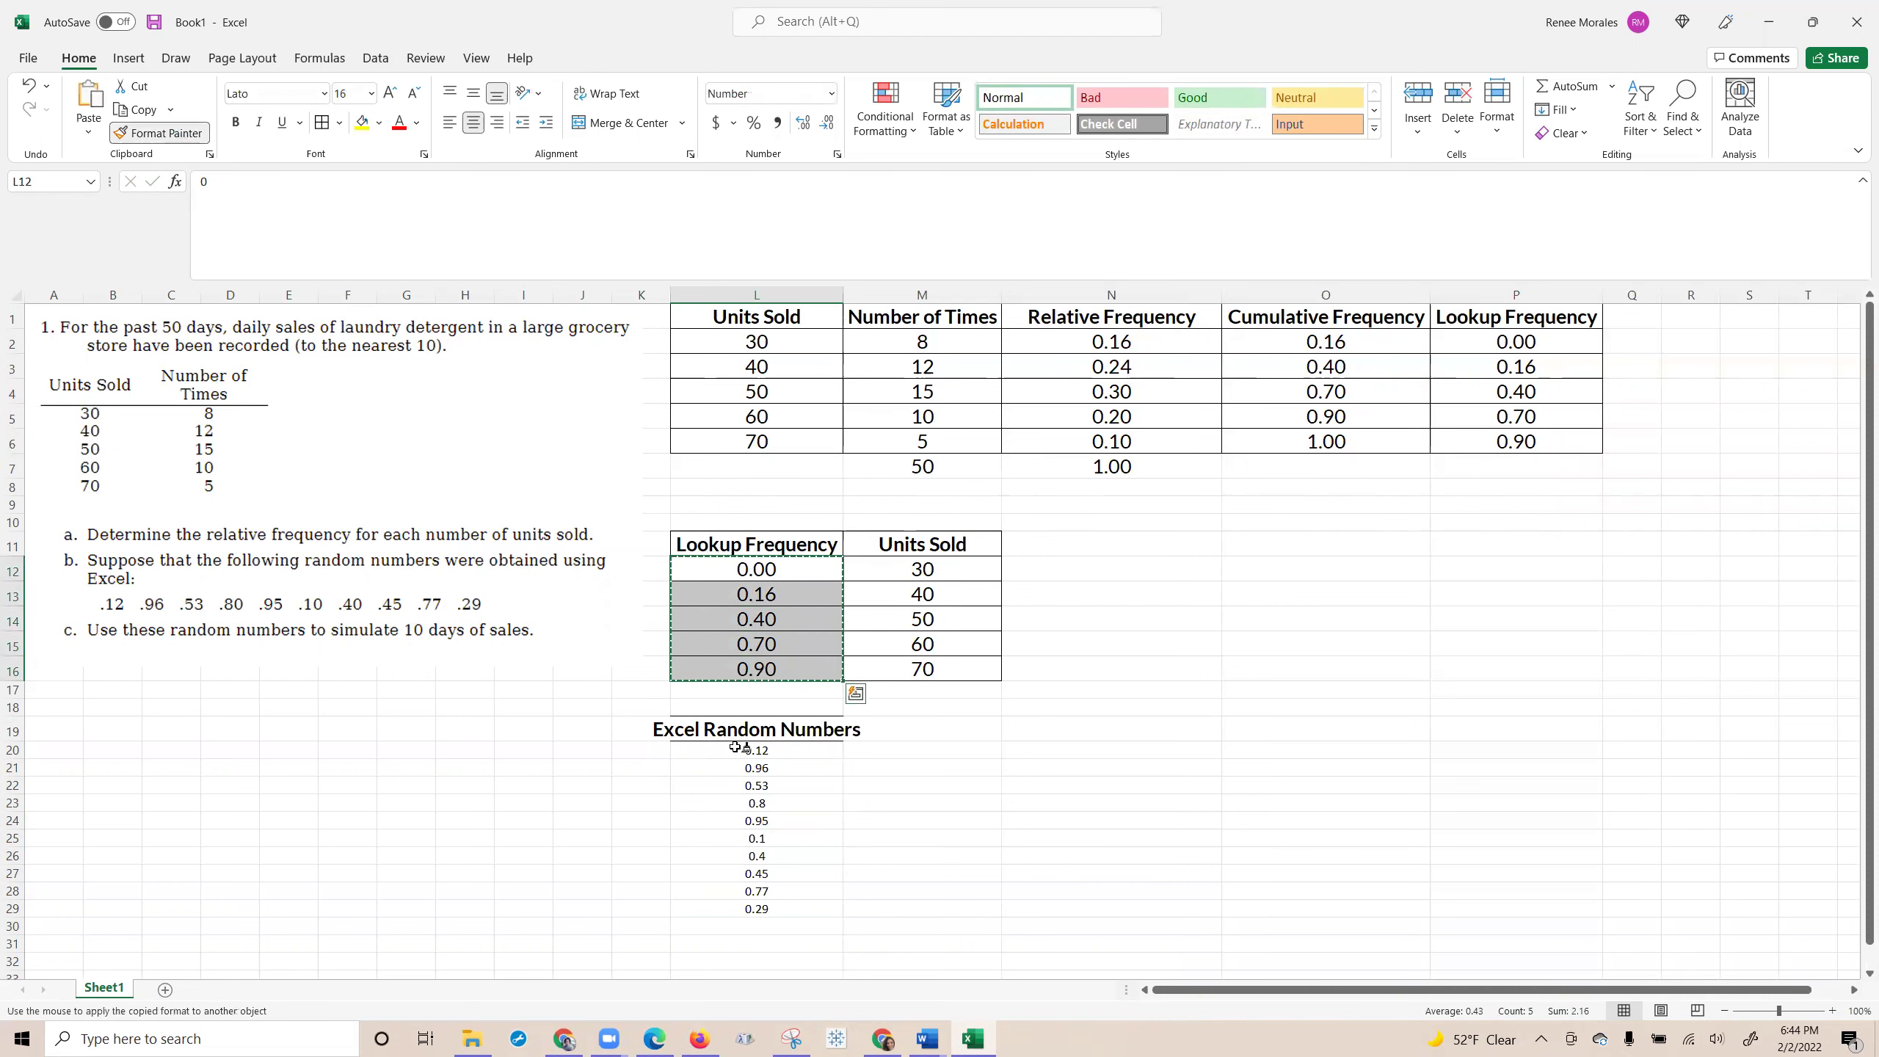
{"action": "left_click_drag", "start_coordinate": [744, 750], "coordinate": [759, 820]}
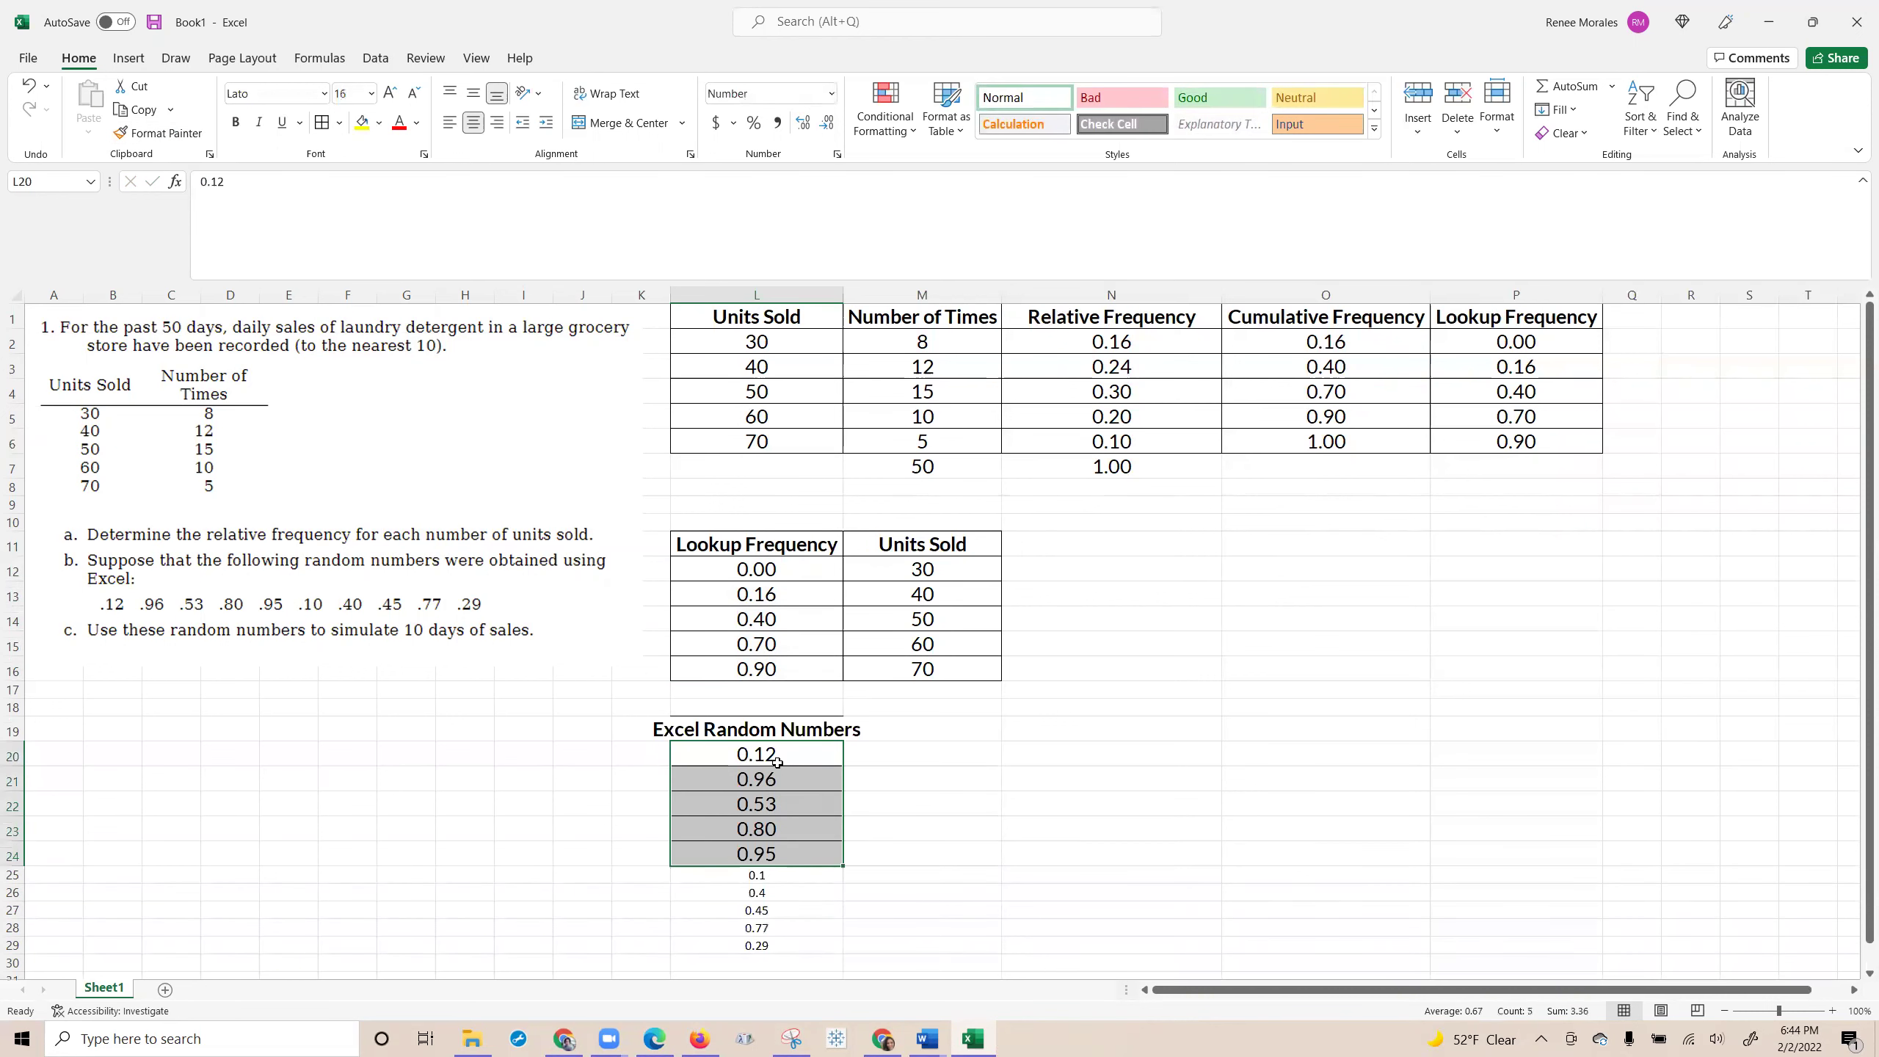
{"action": "left_click", "coordinate": [167, 134]}
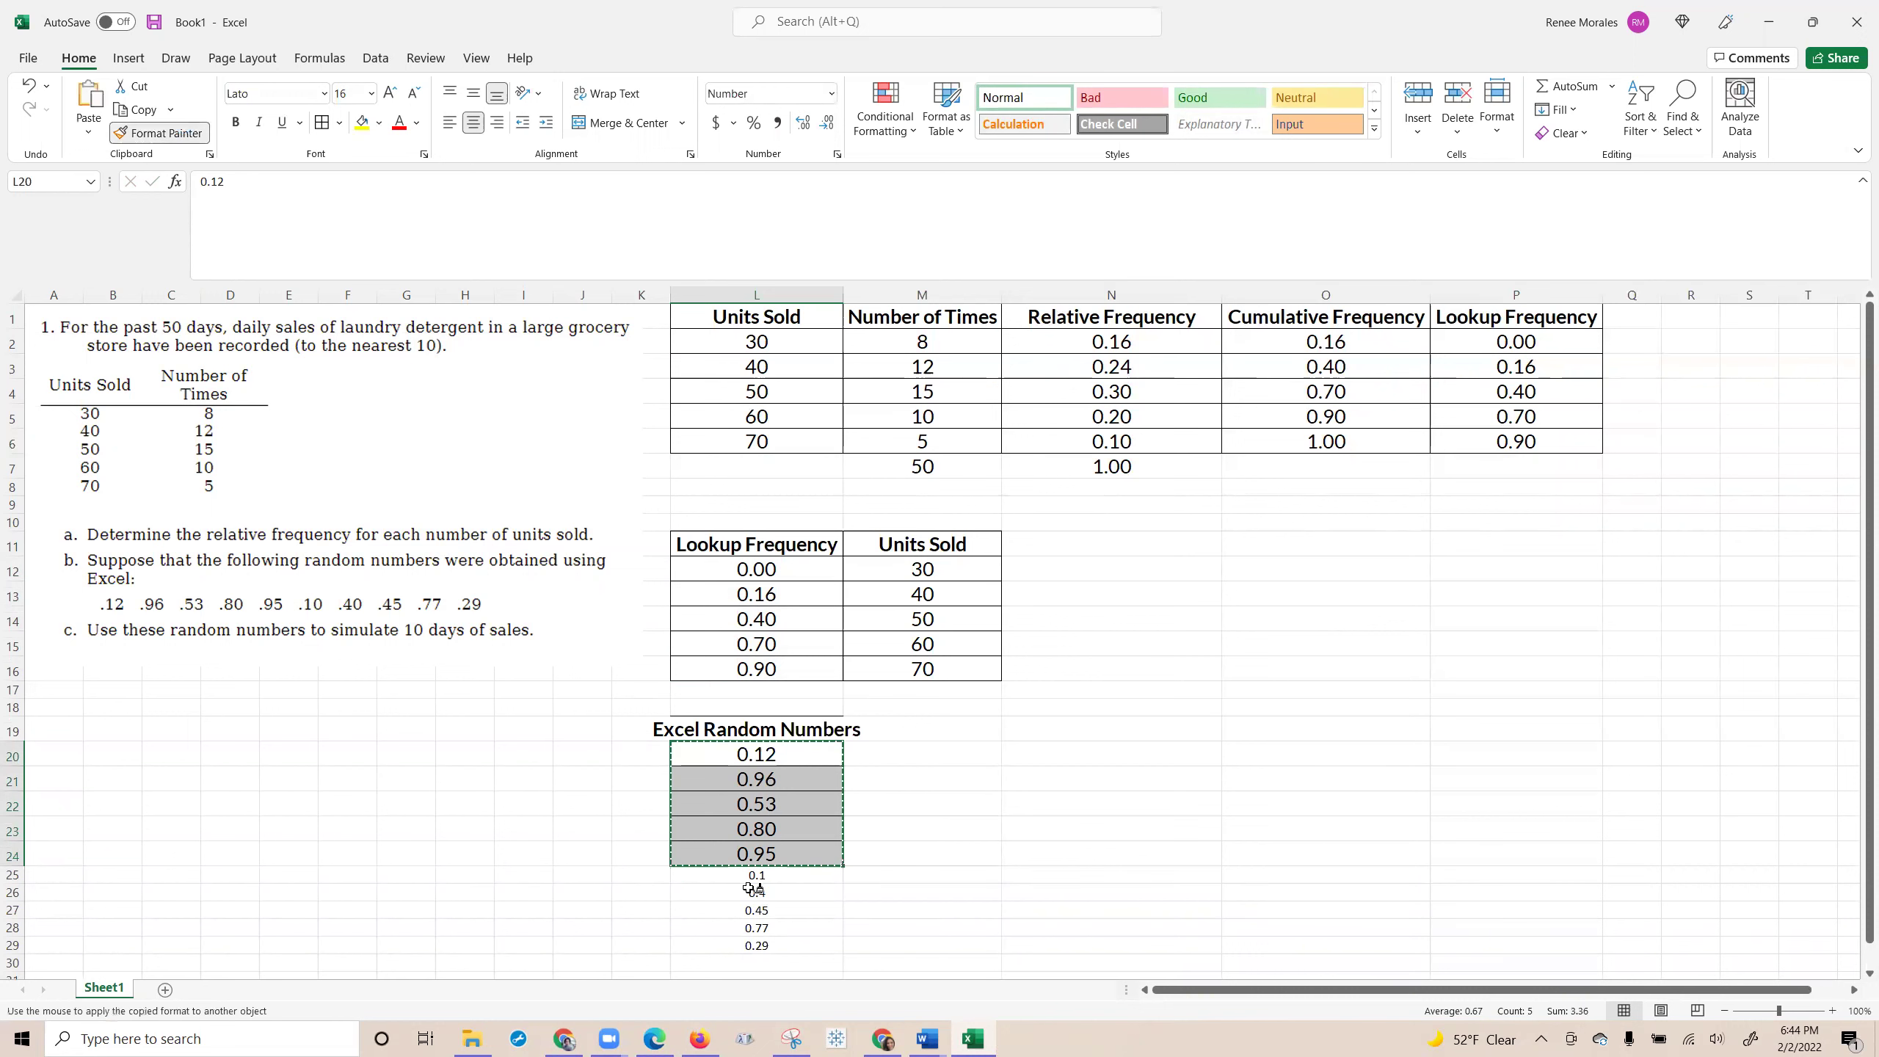
{"action": "left_click_drag", "start_coordinate": [736, 877], "coordinate": [754, 955]}
Number the ten days 1 through 10 in K20:K29, beside the random numbers.
{"action": "scroll", "coordinate": [814, 840], "scroll_direction": "down", "scroll_amount": 3}
{"action": "left_click", "coordinate": [766, 693]}
{"action": "left_click", "coordinate": [651, 545]}
{"action": "type", "text": "1"}
{"action": "key", "text": "Return"}
{"action": "type", "text": "2"}
{"action": "key", "text": "Return"}
{"action": "type", "text": "3"}
{"action": "key", "text": "Return"}
{"action": "type", "text": "4"}
{"action": "key", "text": "Return"}
{"action": "type", "text": "5"}
{"action": "key", "text": "Return"}
{"action": "type", "text": "6"}
{"action": "key", "text": "Return"}
{"action": "type", "text": "7"}
{"action": "key", "text": "Return"}
{"action": "type", "text": "8"}
{"action": "key", "text": "Return"}
{"action": "type", "text": "9"}
{"action": "key", "text": "Return"}
{"action": "type", "text": "10"}
{"action": "key", "text": "Return"}
Enter the header Simulated Sales in M19 and apply the formatting of the Units Sold column M11:M16 from there down.
{"action": "scroll", "coordinate": [939, 613], "scroll_direction": "up", "scroll_amount": 3}
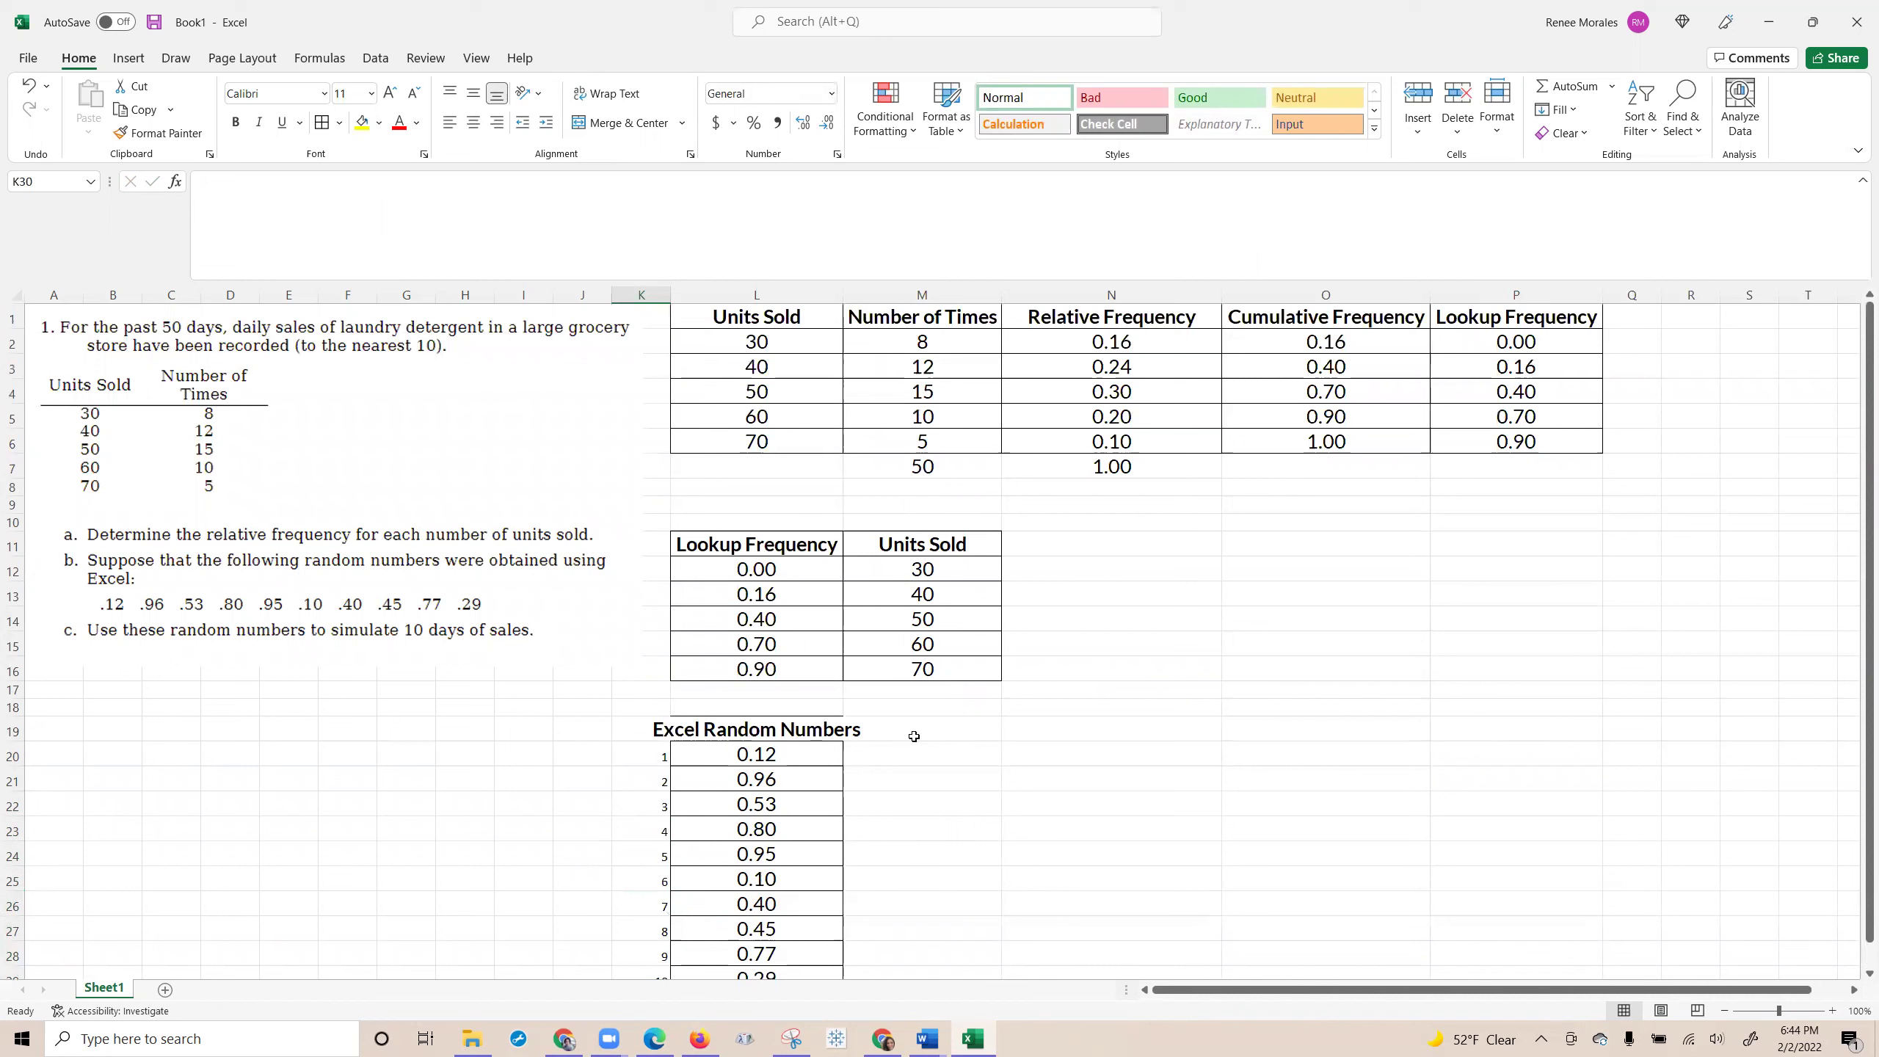
{"action": "left_click", "coordinate": [921, 734]}
{"action": "type", "text": "Si"}
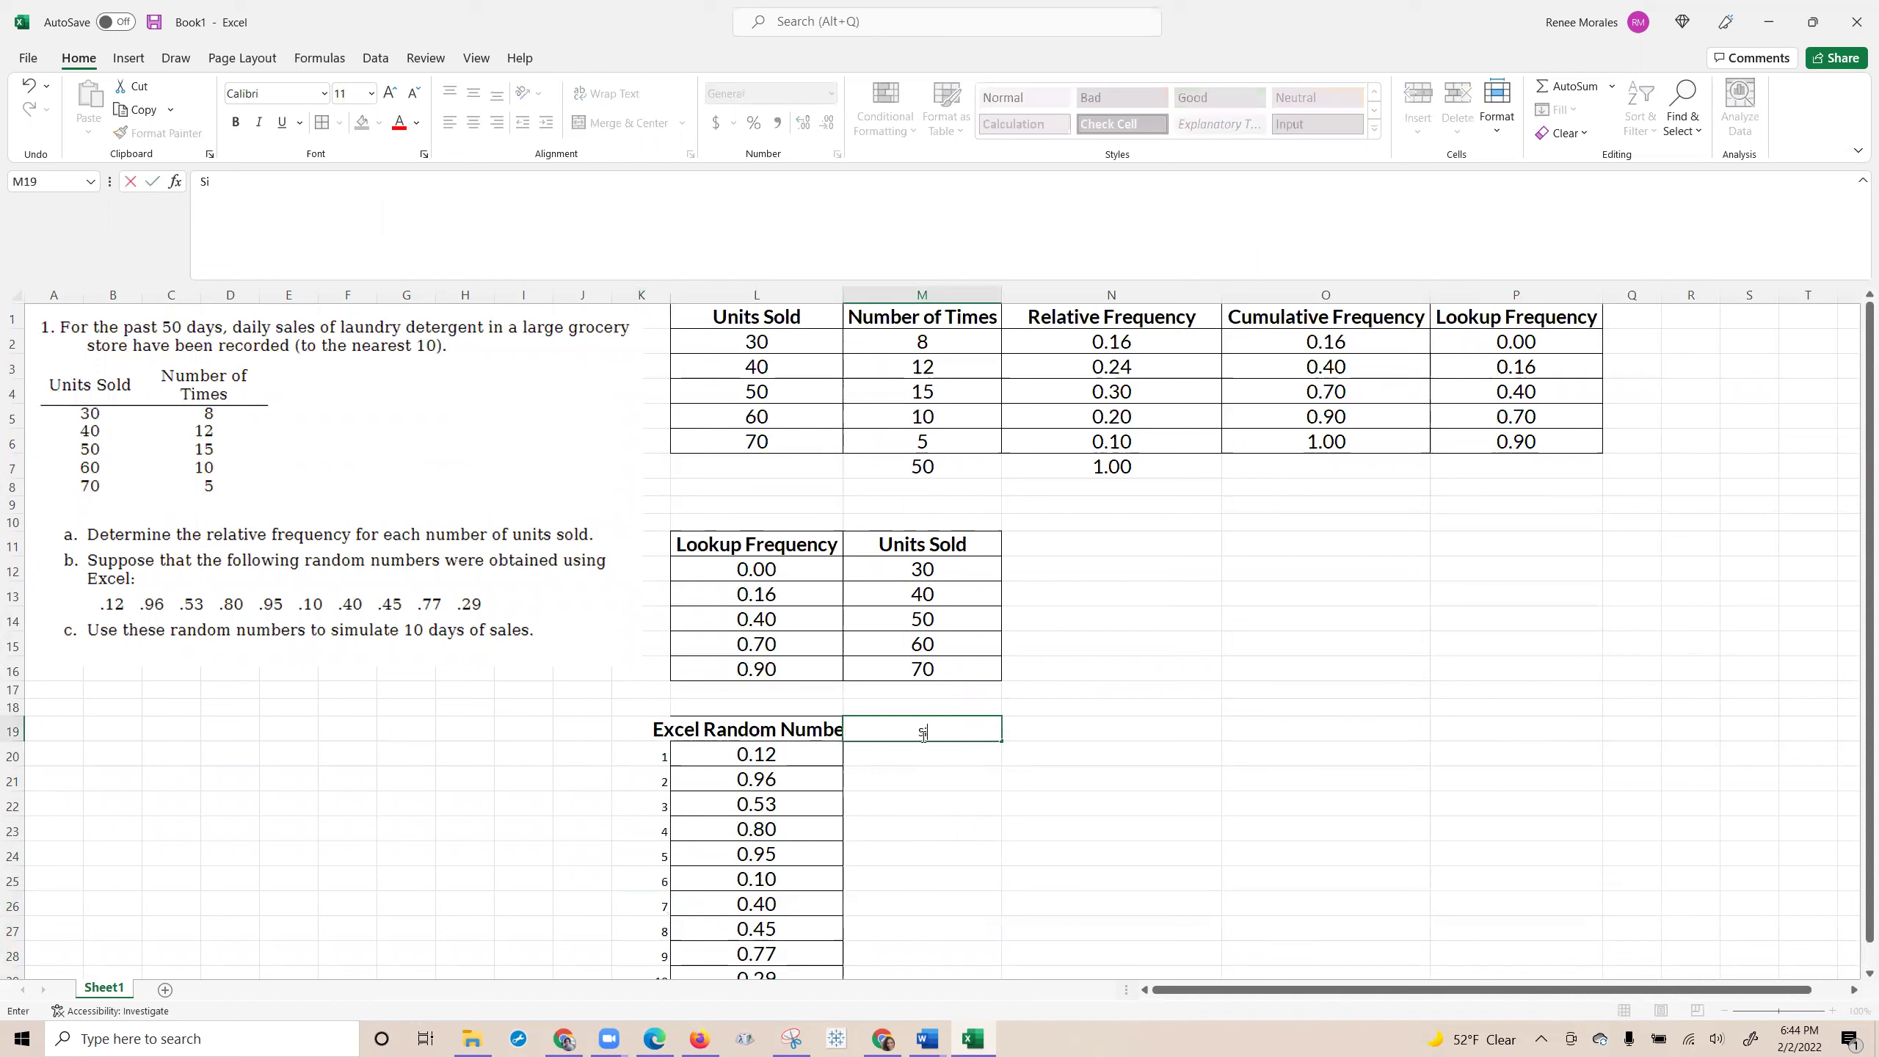
{"action": "type", "text": "mulatee Sales"}
{"action": "key", "text": "Return"}
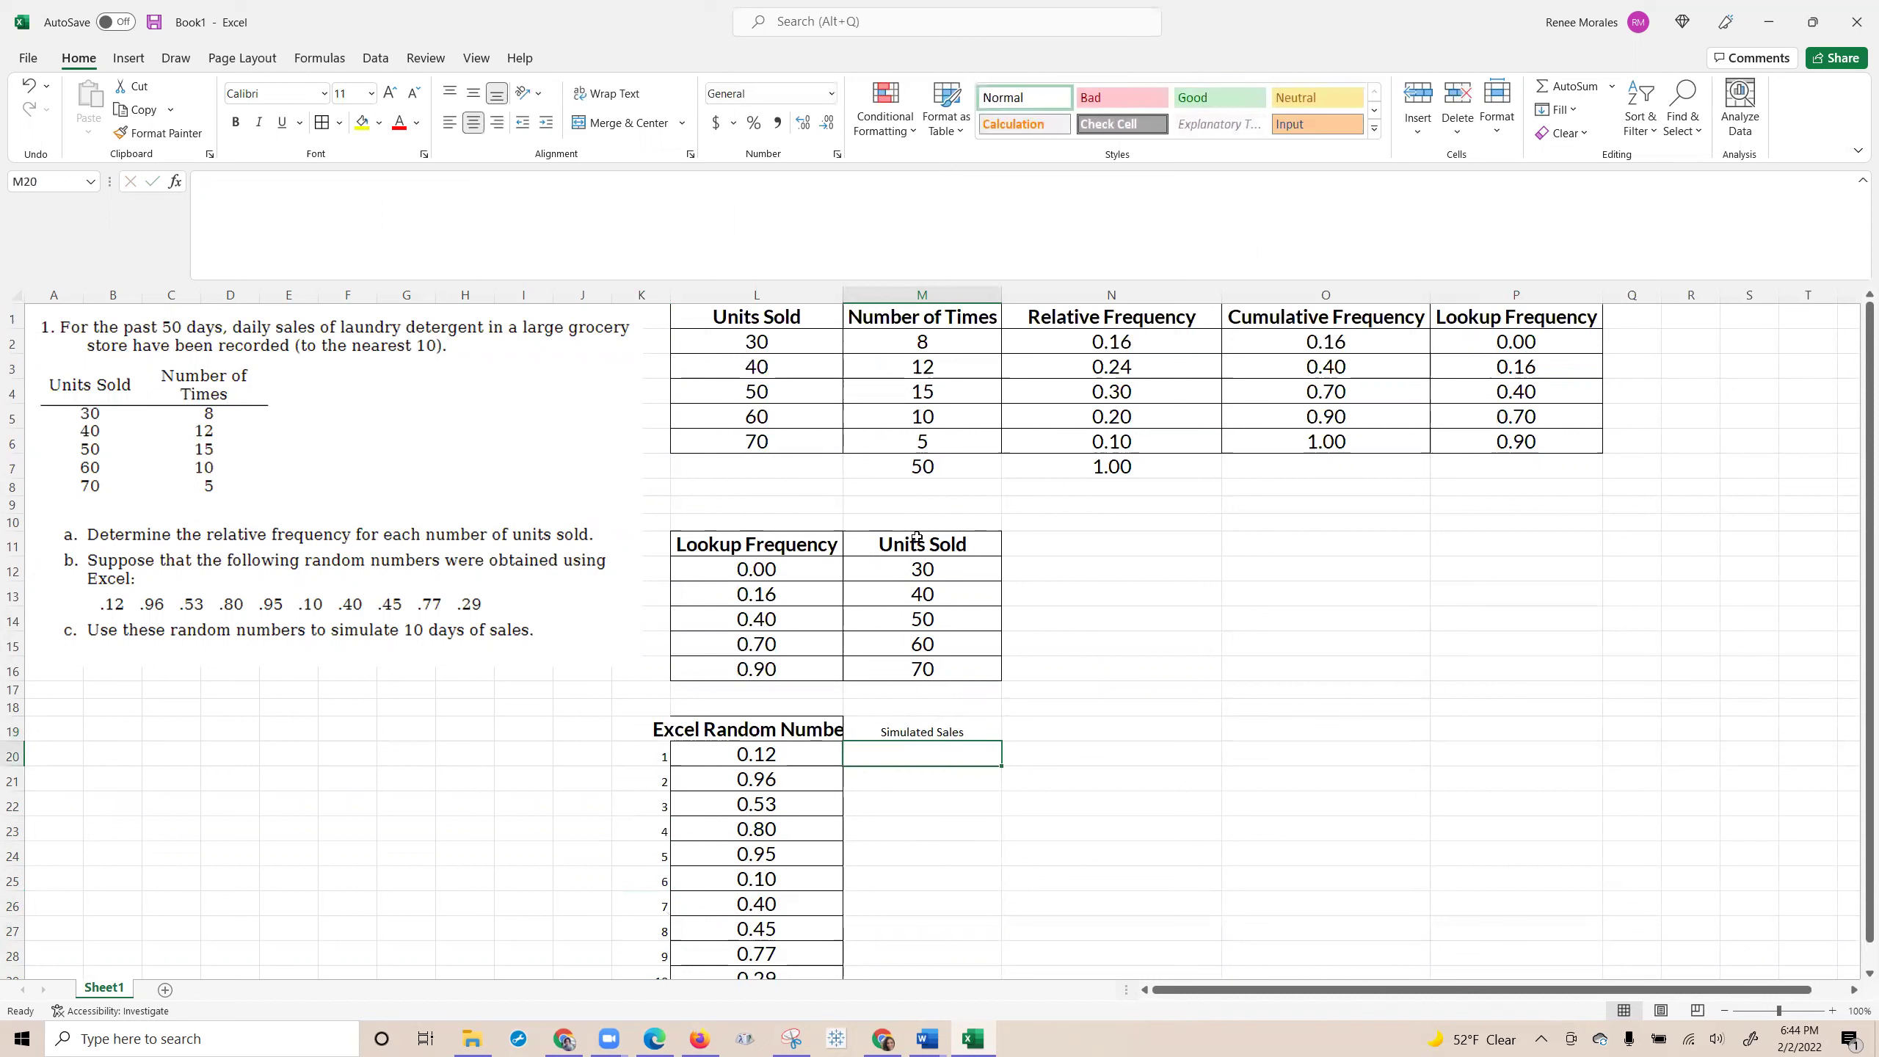
{"action": "left_click_drag", "start_coordinate": [968, 546], "coordinate": [976, 670]}
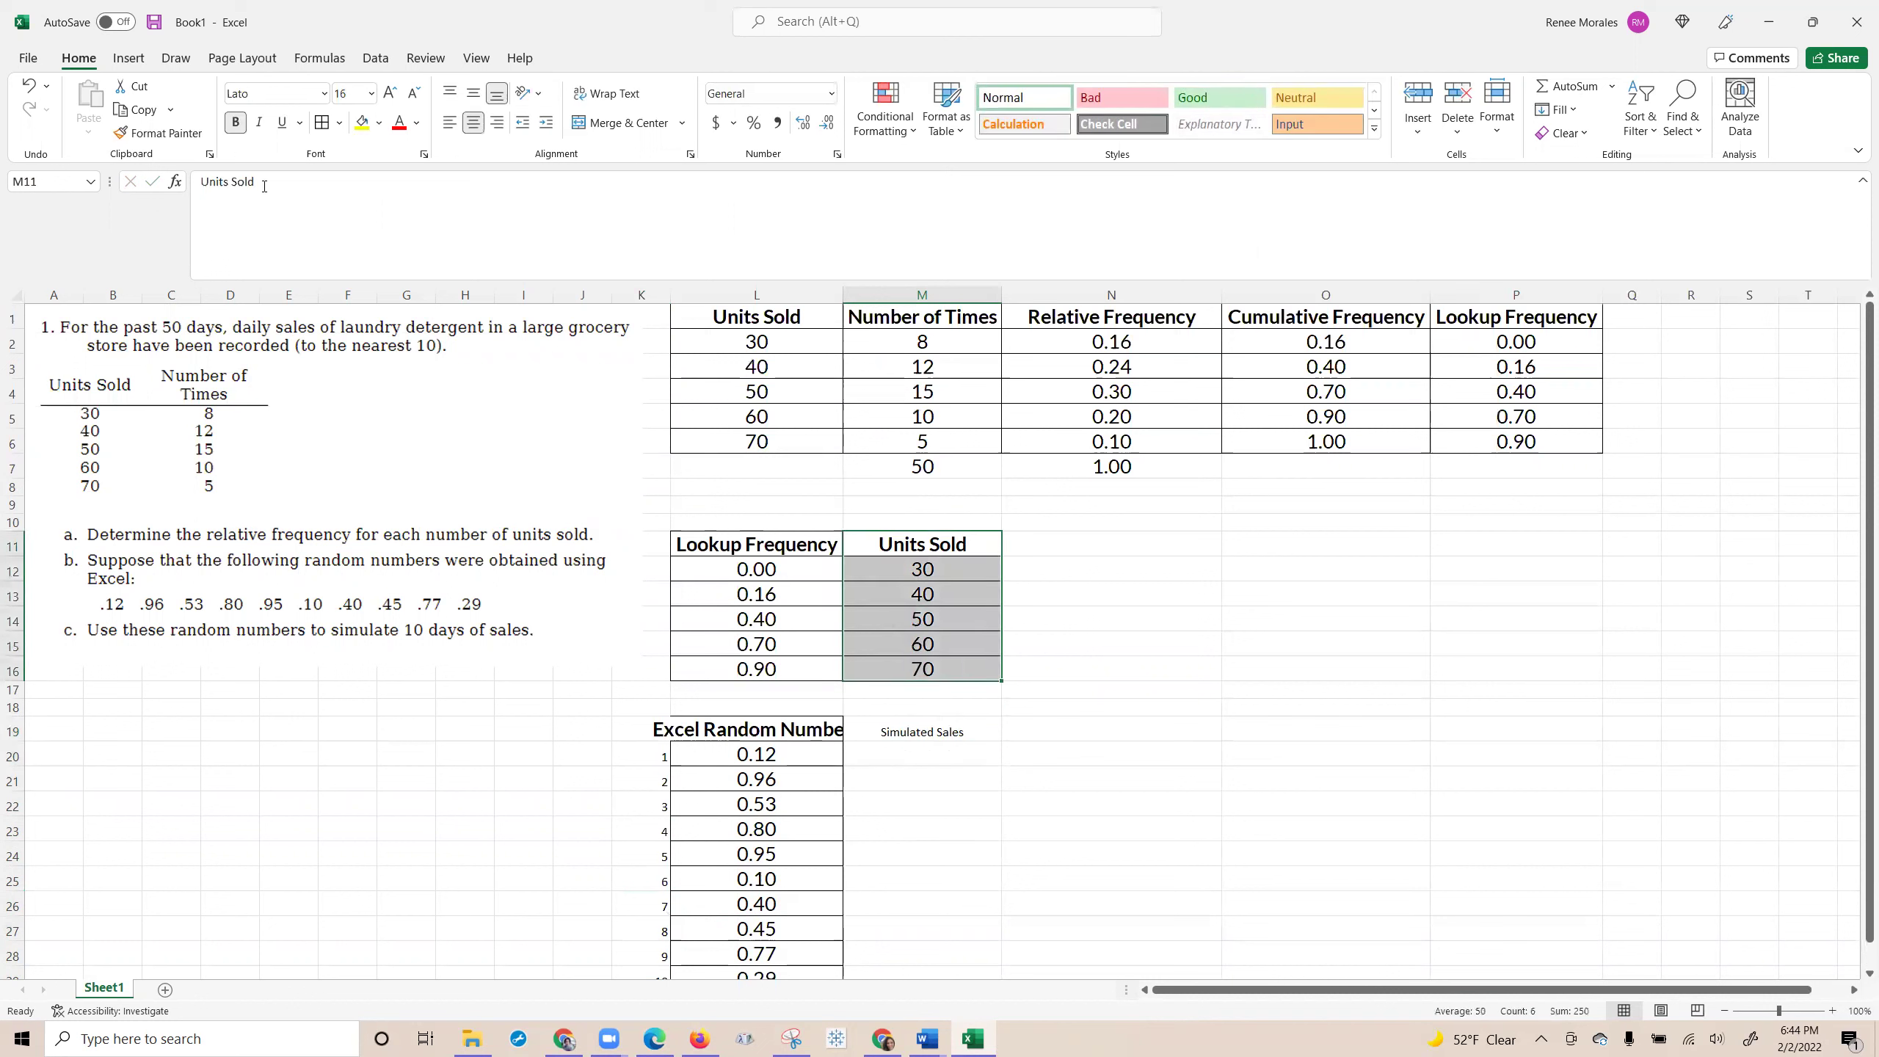
{"action": "left_click", "coordinate": [160, 133]}
{"action": "left_click", "coordinate": [906, 729]}
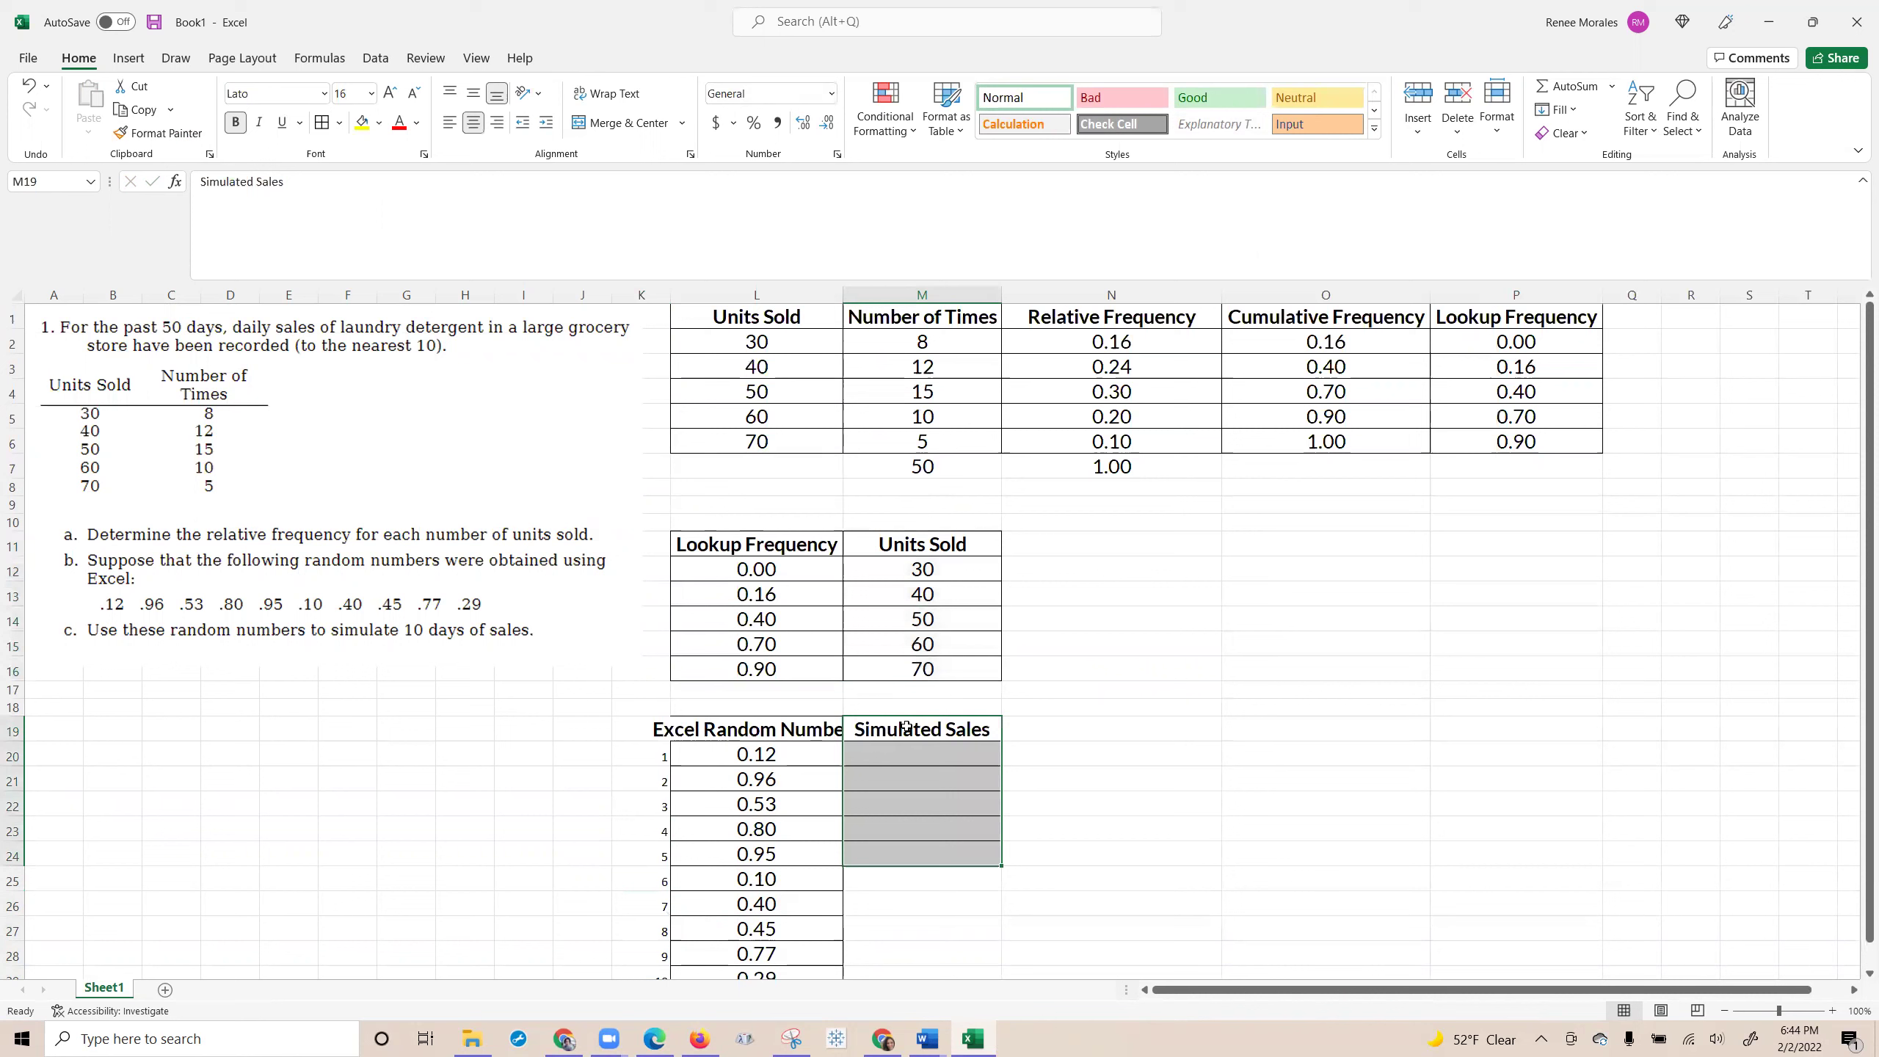
Enter =VLOOKUP(L20,$L$12:$M$16,2) in M20 to look up the simulated sales for the first random number.
{"action": "key", "text": "Down"}
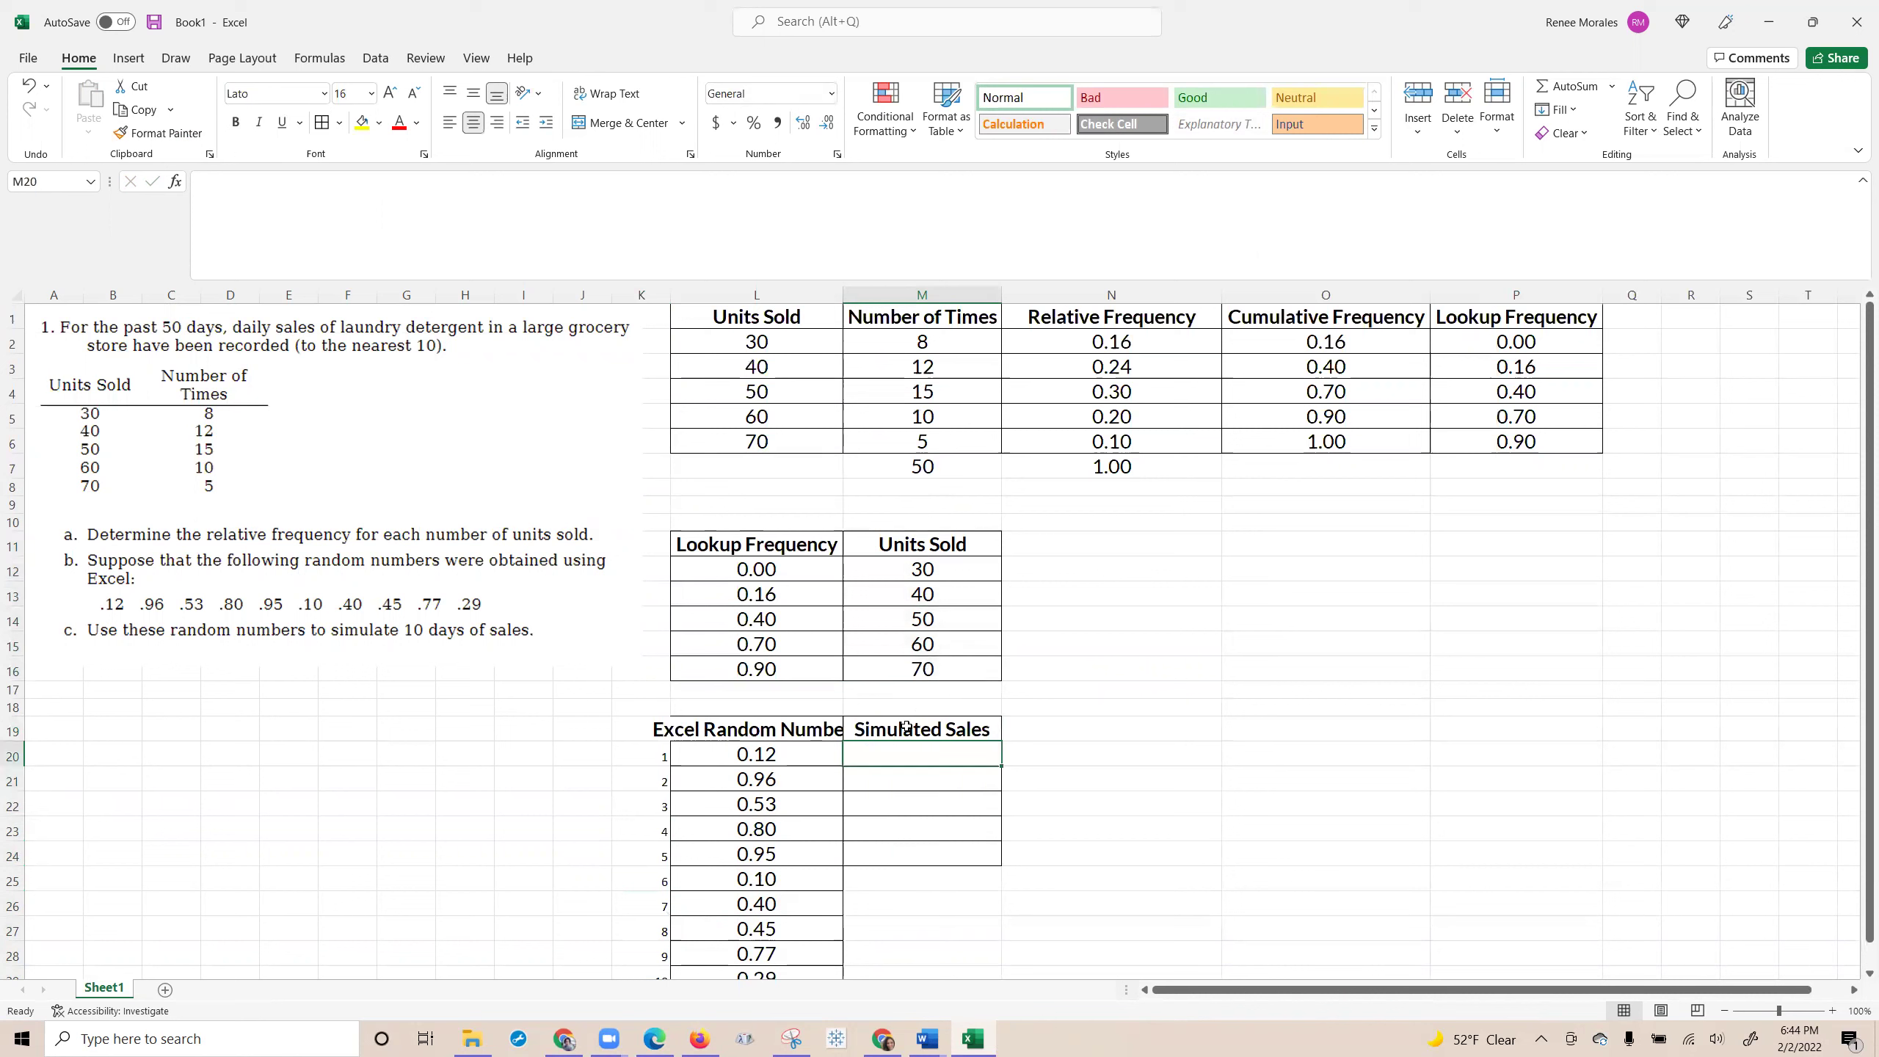
{"action": "type", "text": "=vloo"}
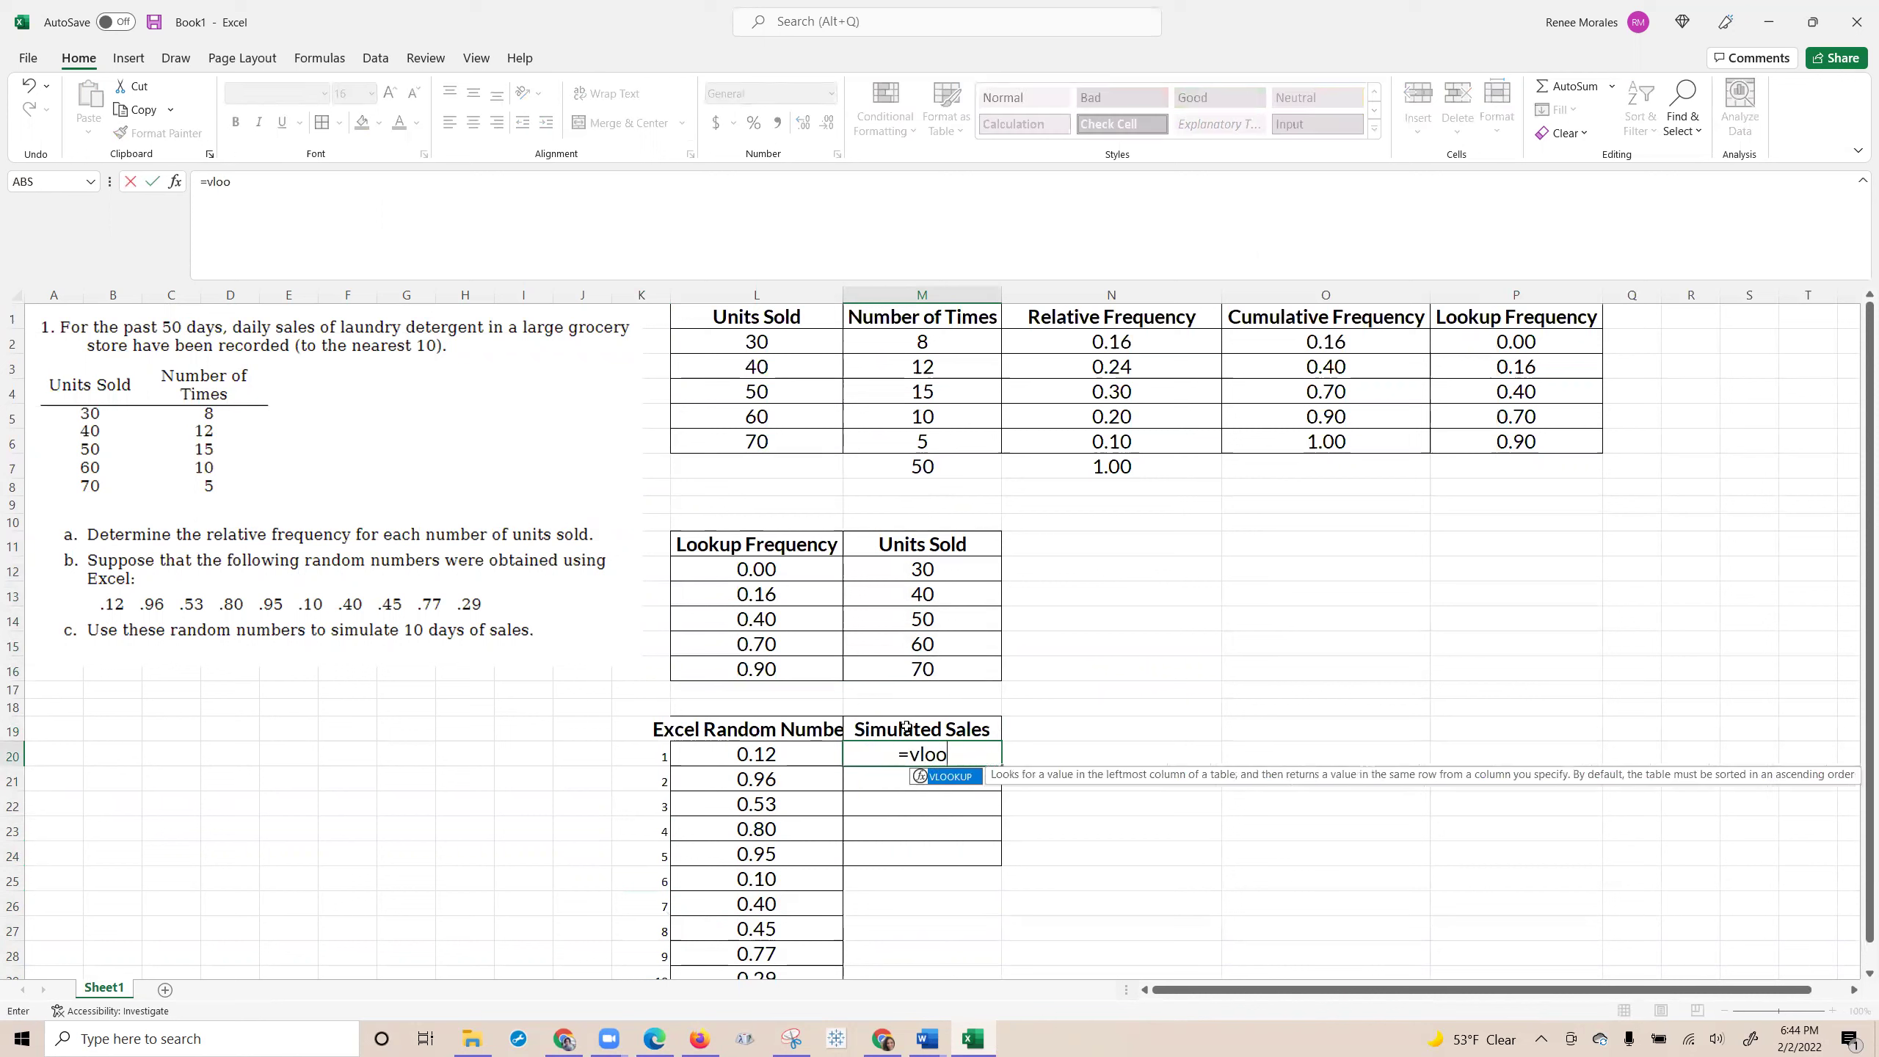
{"action": "type", "text": "kup("}
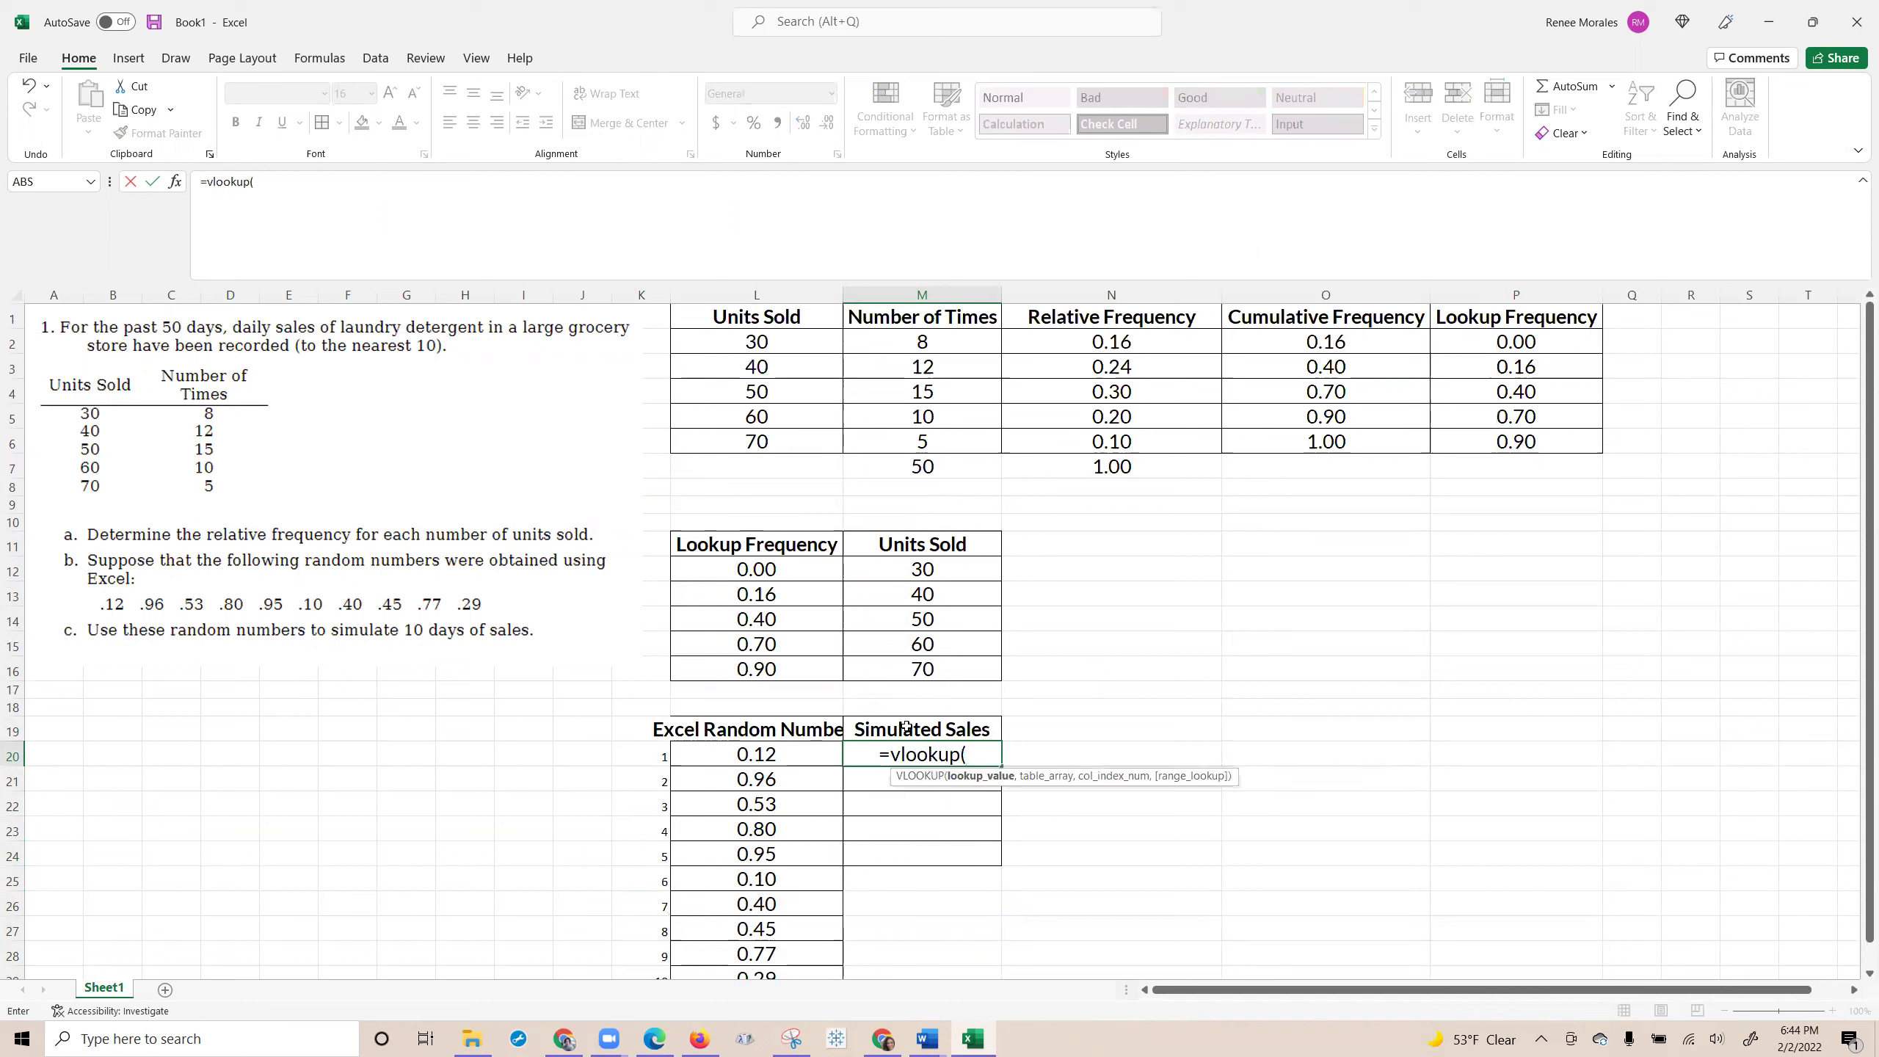
{"action": "left_click", "coordinate": [753, 756]}
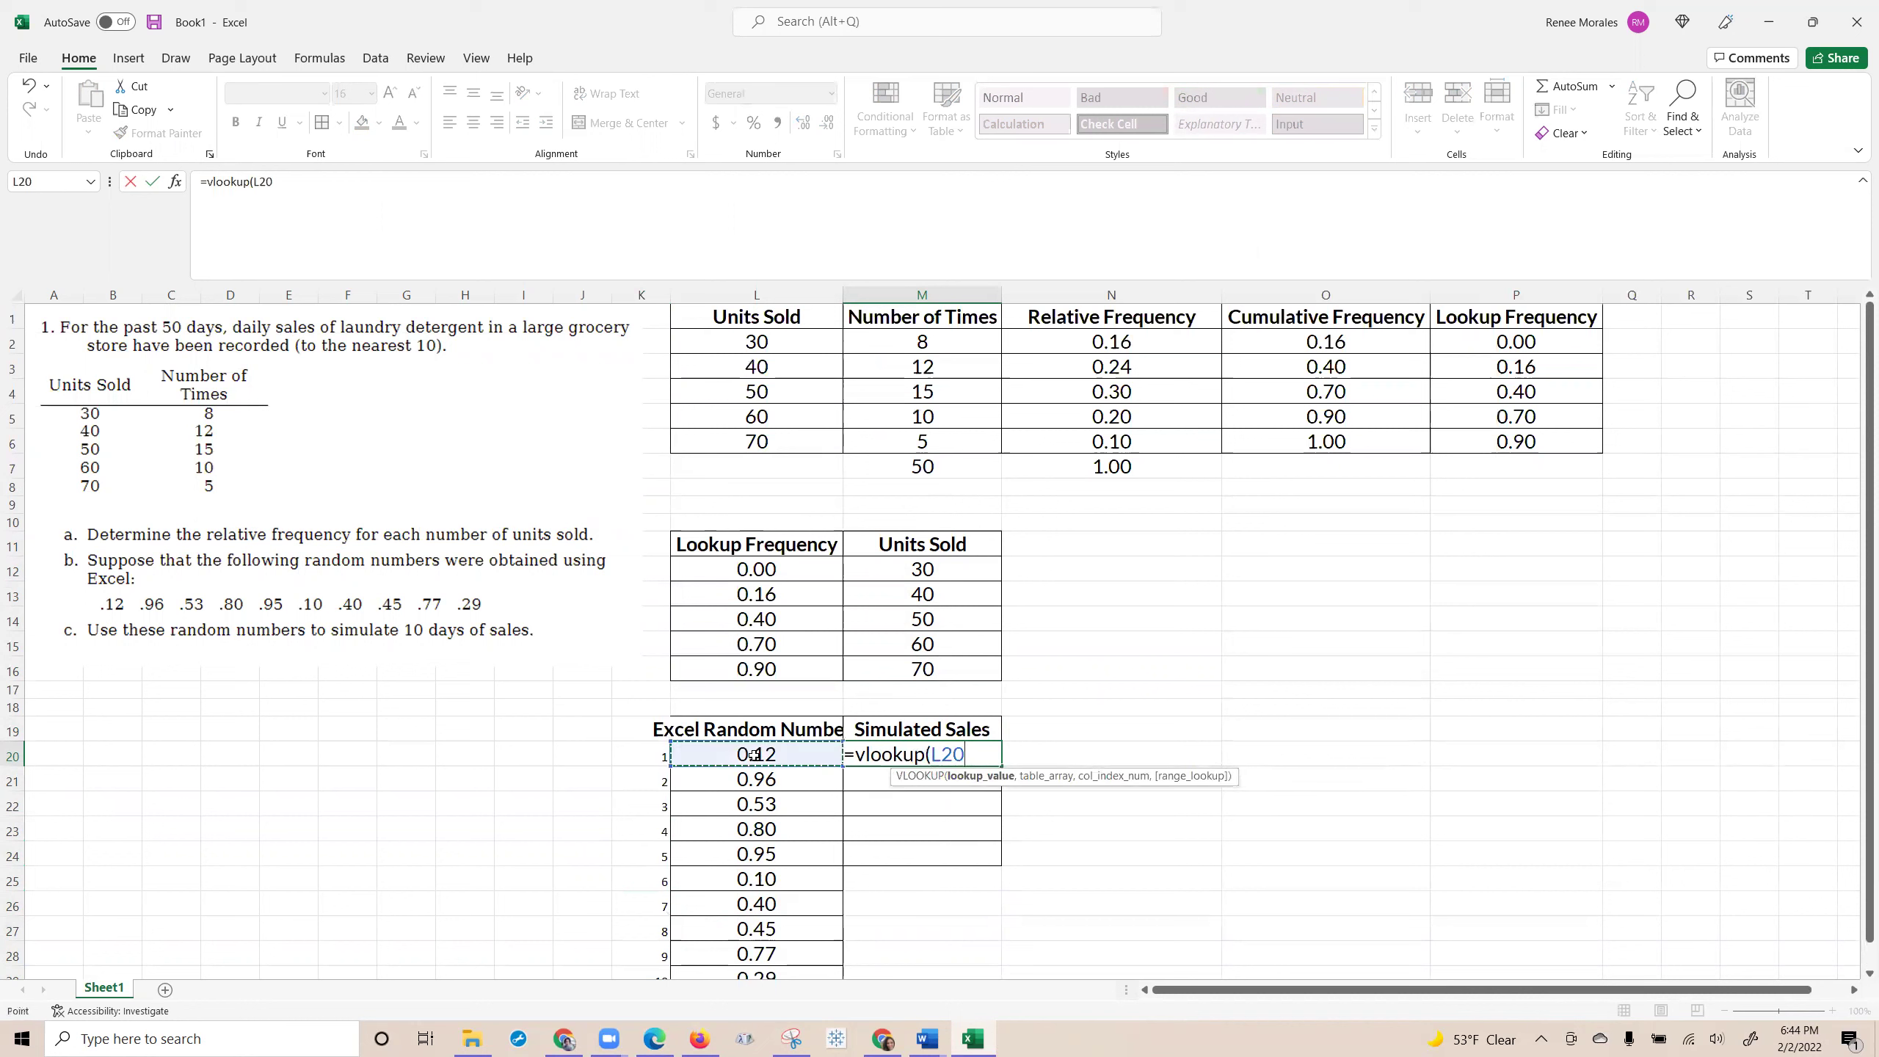
{"action": "type", "text": ","}
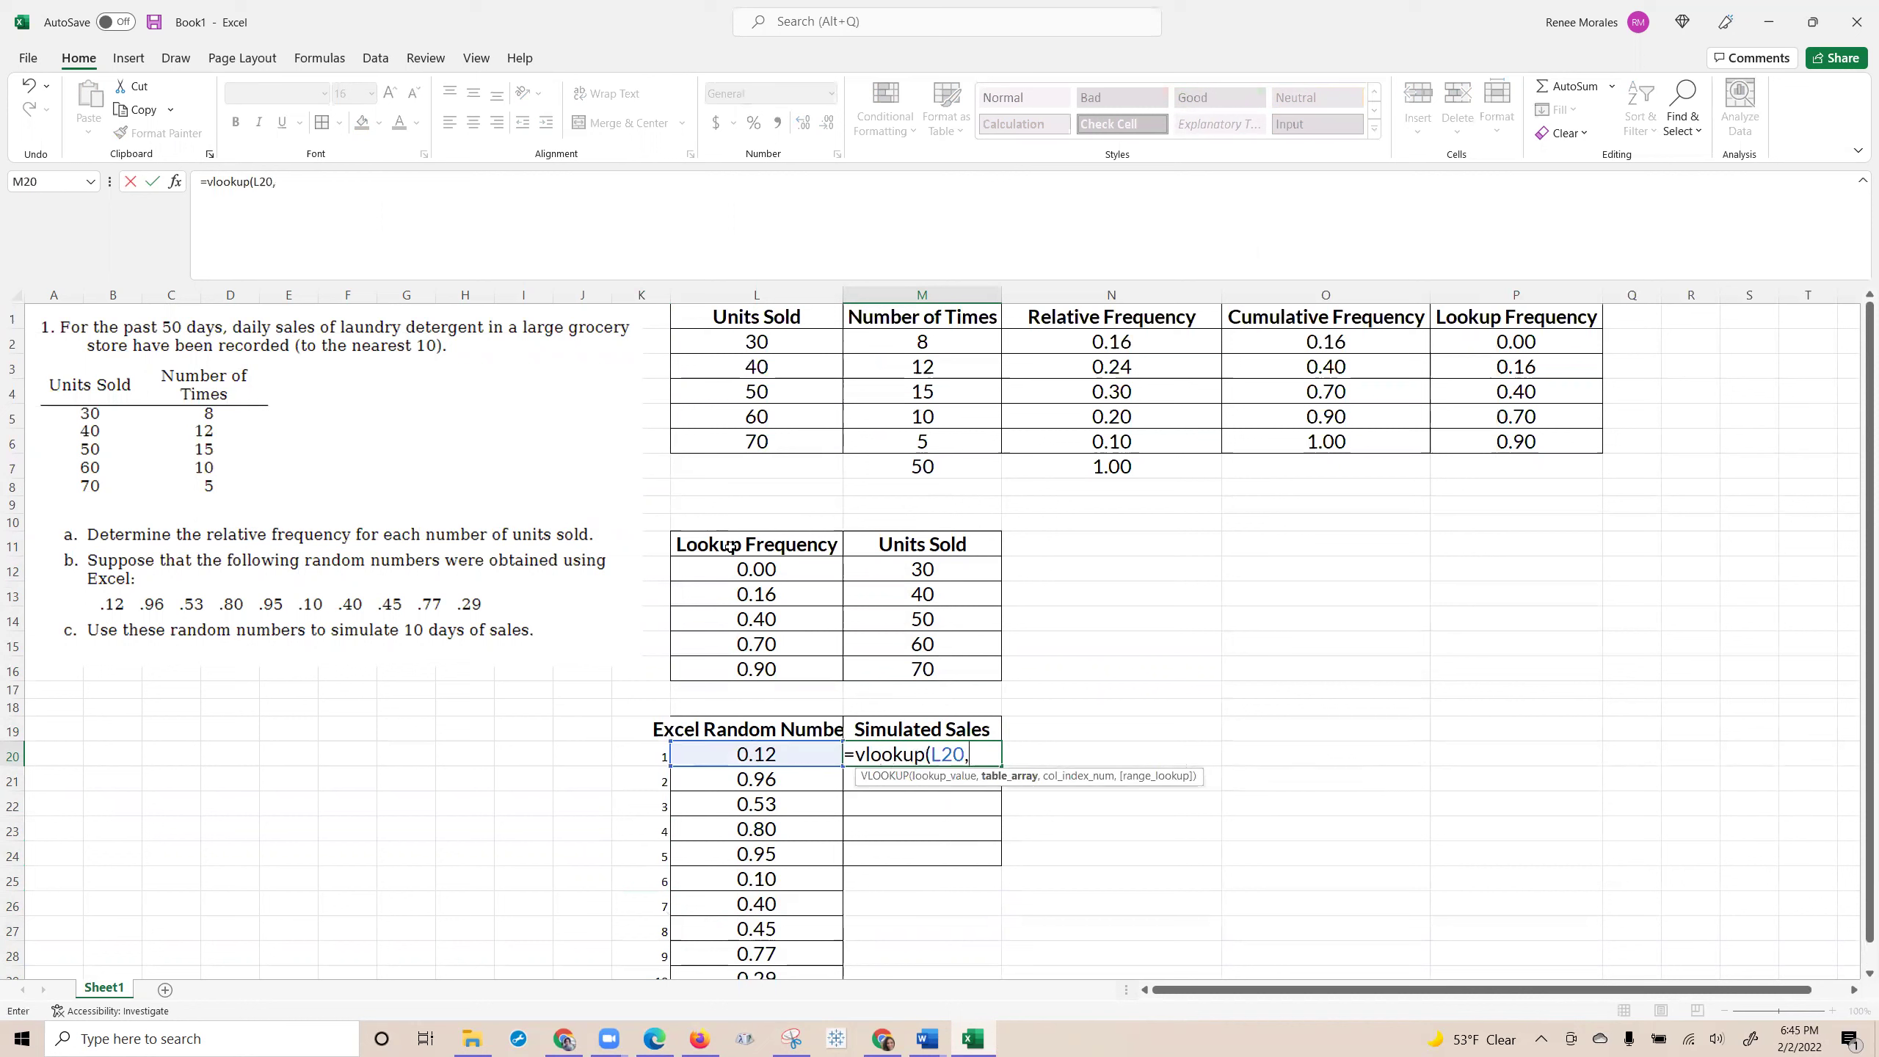
{"action": "left_click_drag", "start_coordinate": [715, 571], "coordinate": [938, 668]}
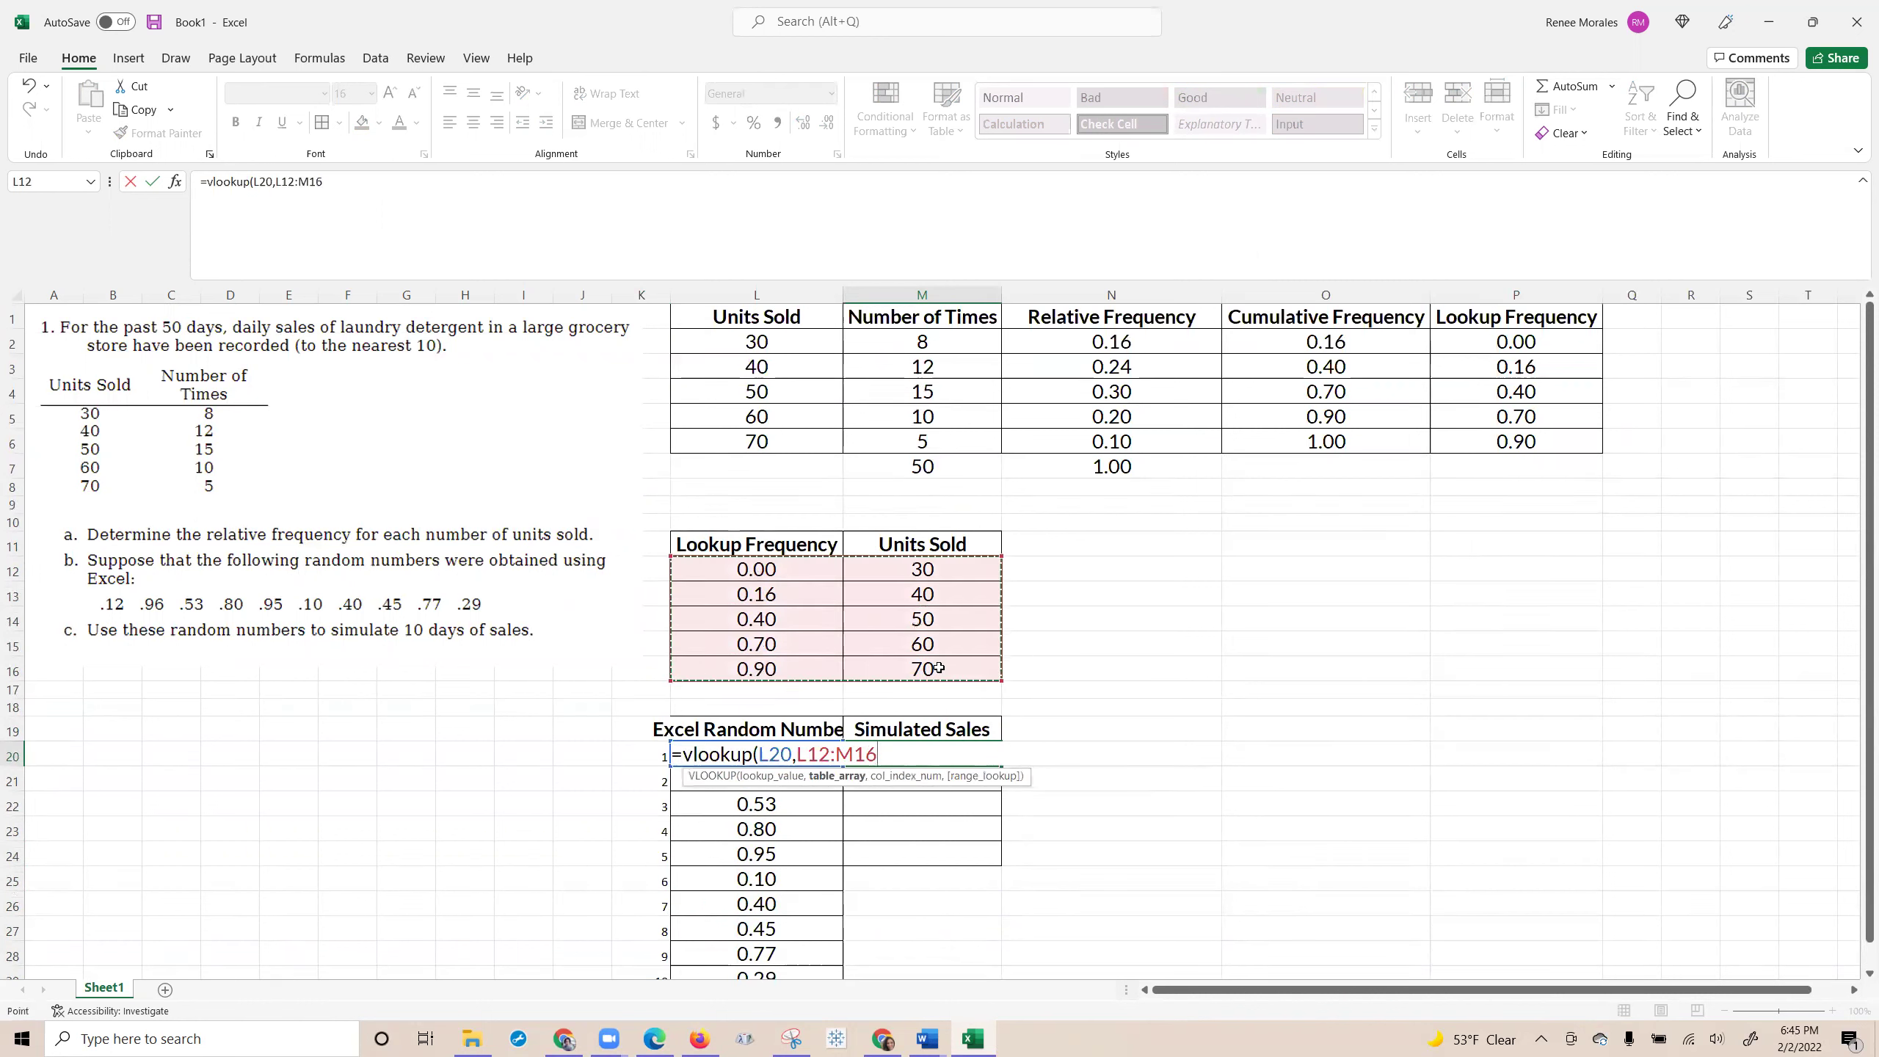
{"action": "key", "text": "F4"}
{"action": "type", "text": ",2)"}
{"action": "key", "text": "Return"}
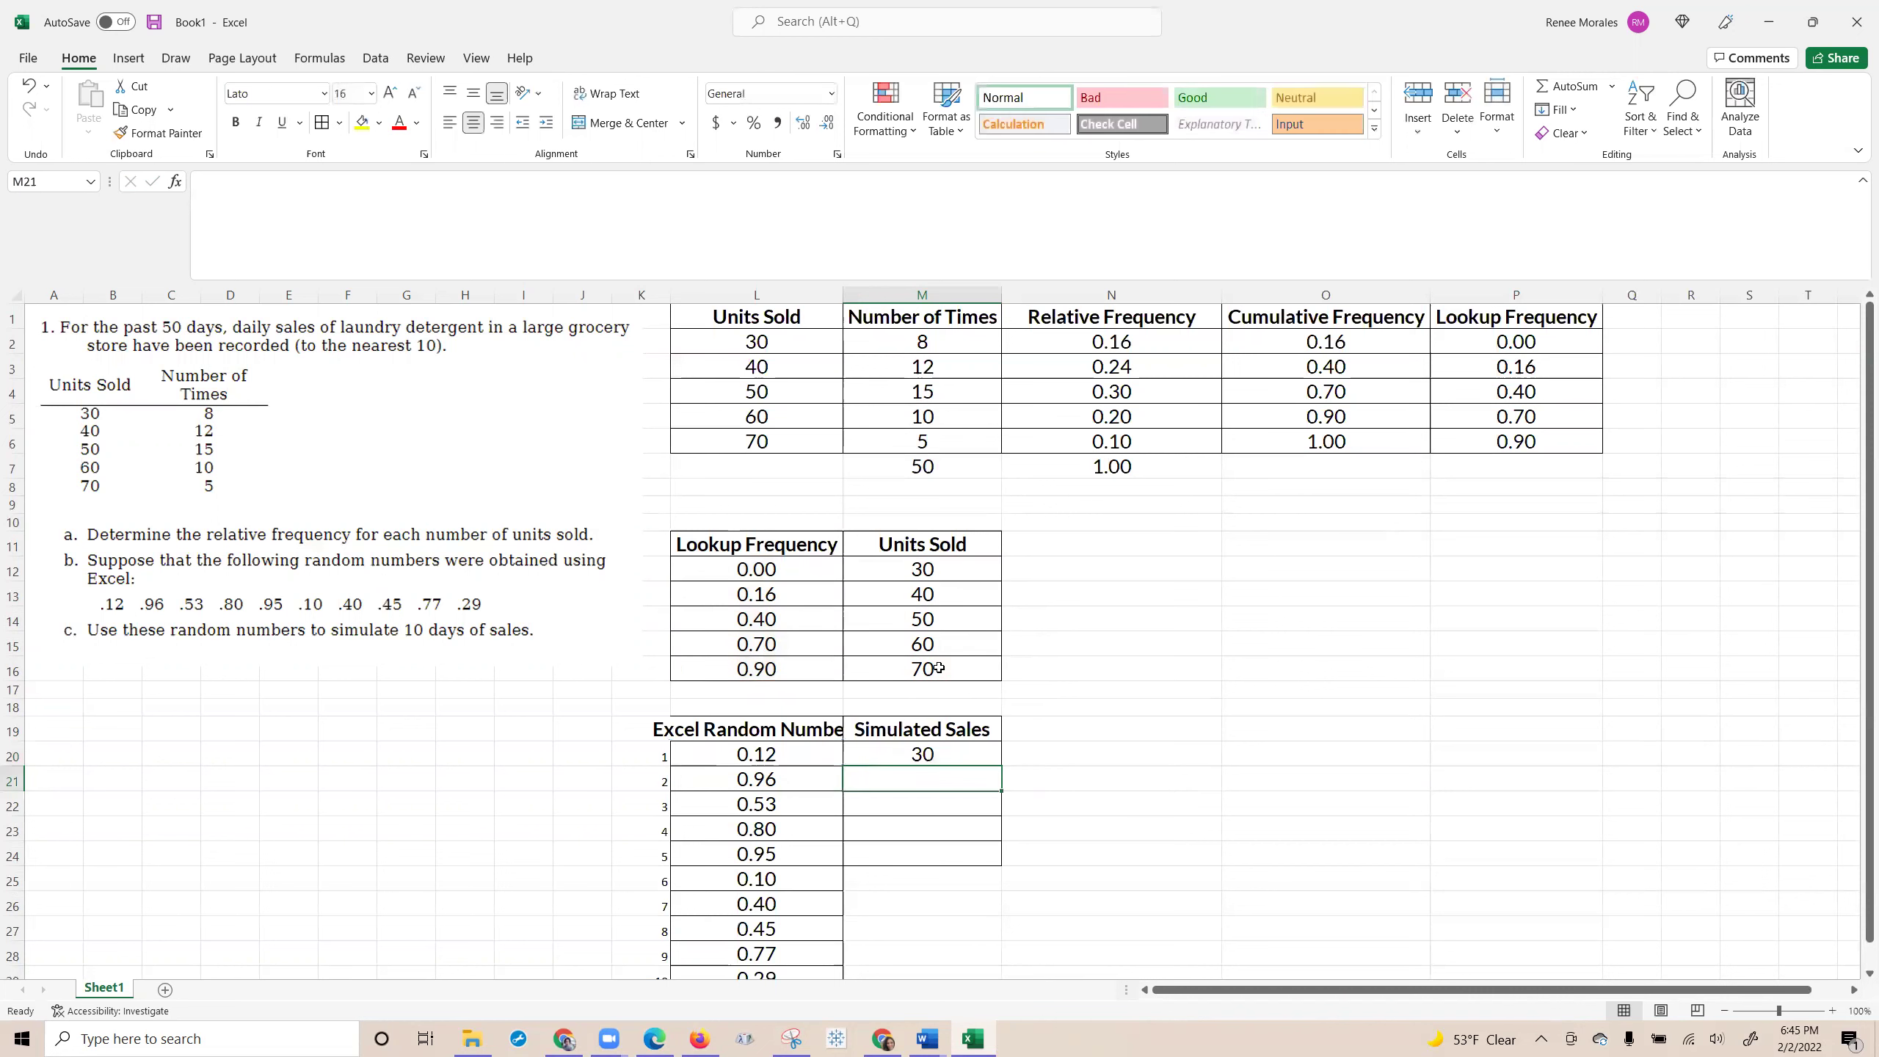
Fill the VLOOKUP formula from M20 down through M29 for all ten days.
{"action": "key", "text": "Up"}
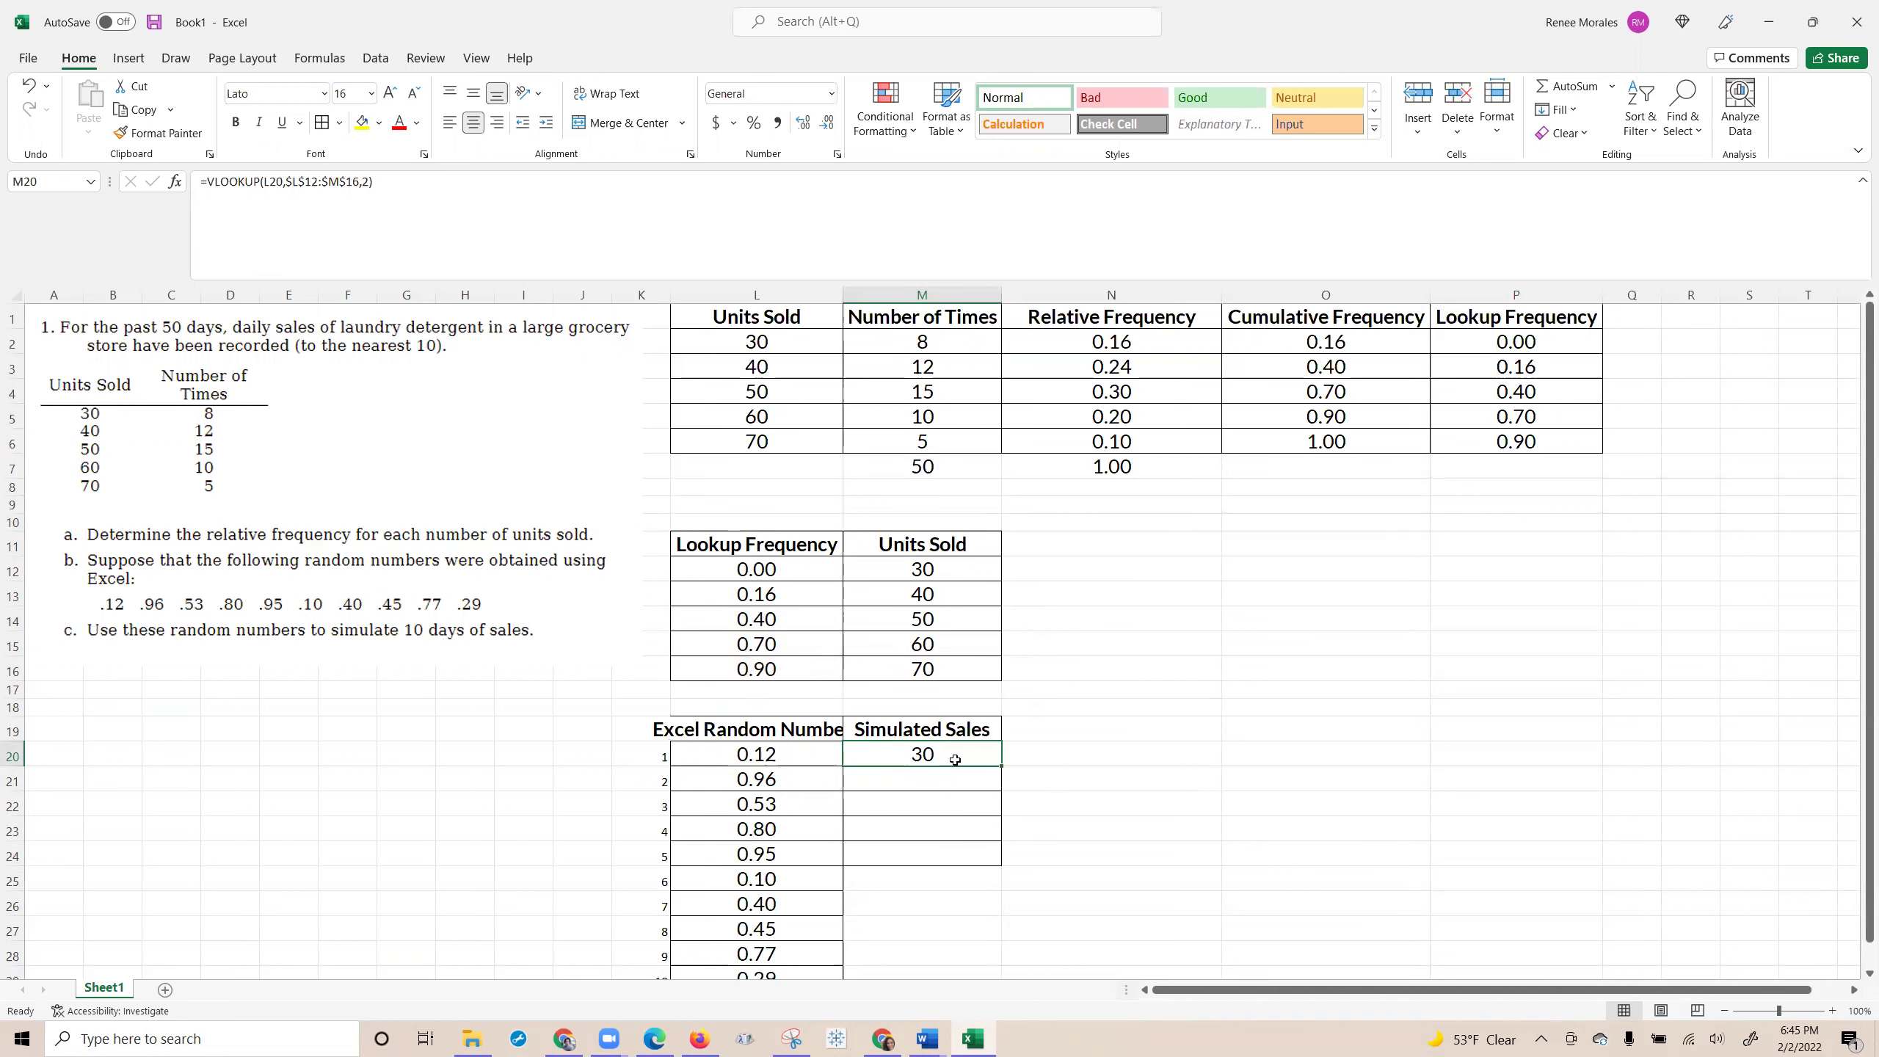
{"action": "scroll", "coordinate": [972, 762], "scroll_direction": "down", "scroll_amount": 1}
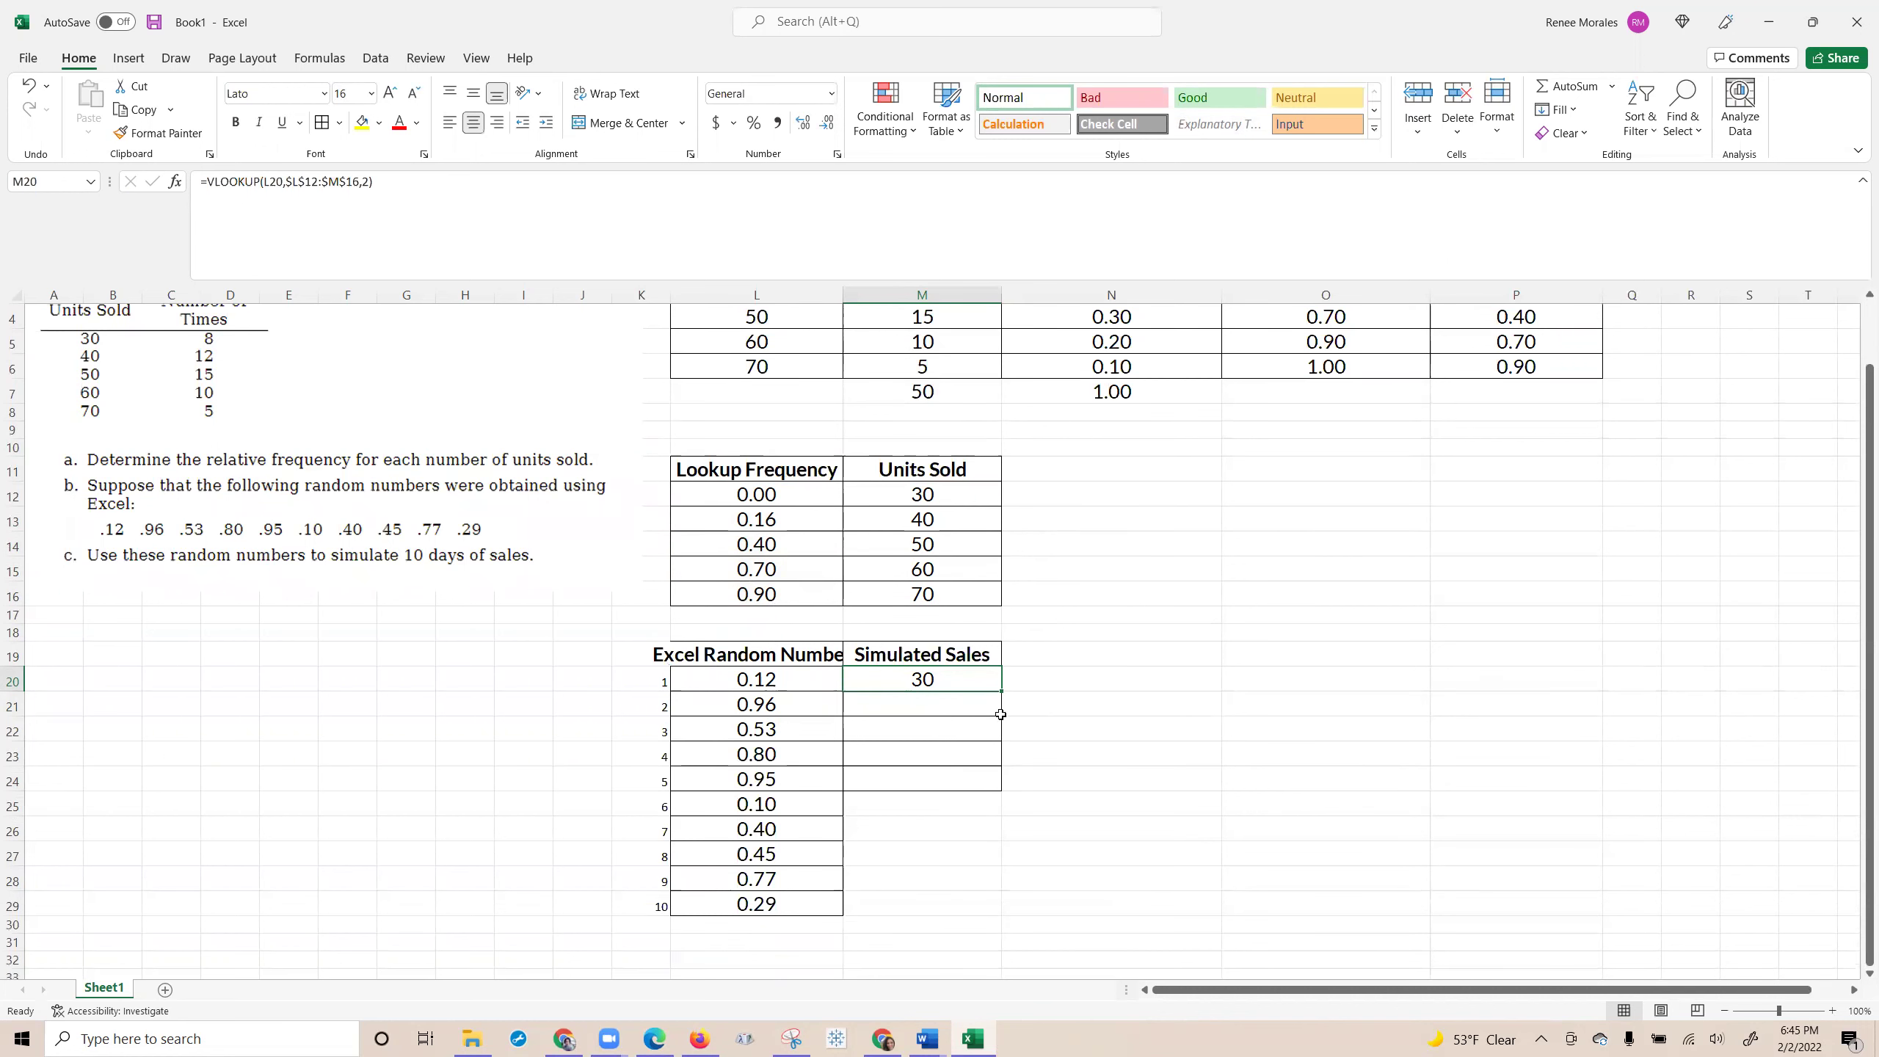
{"action": "double_click", "coordinate": [1002, 692]}
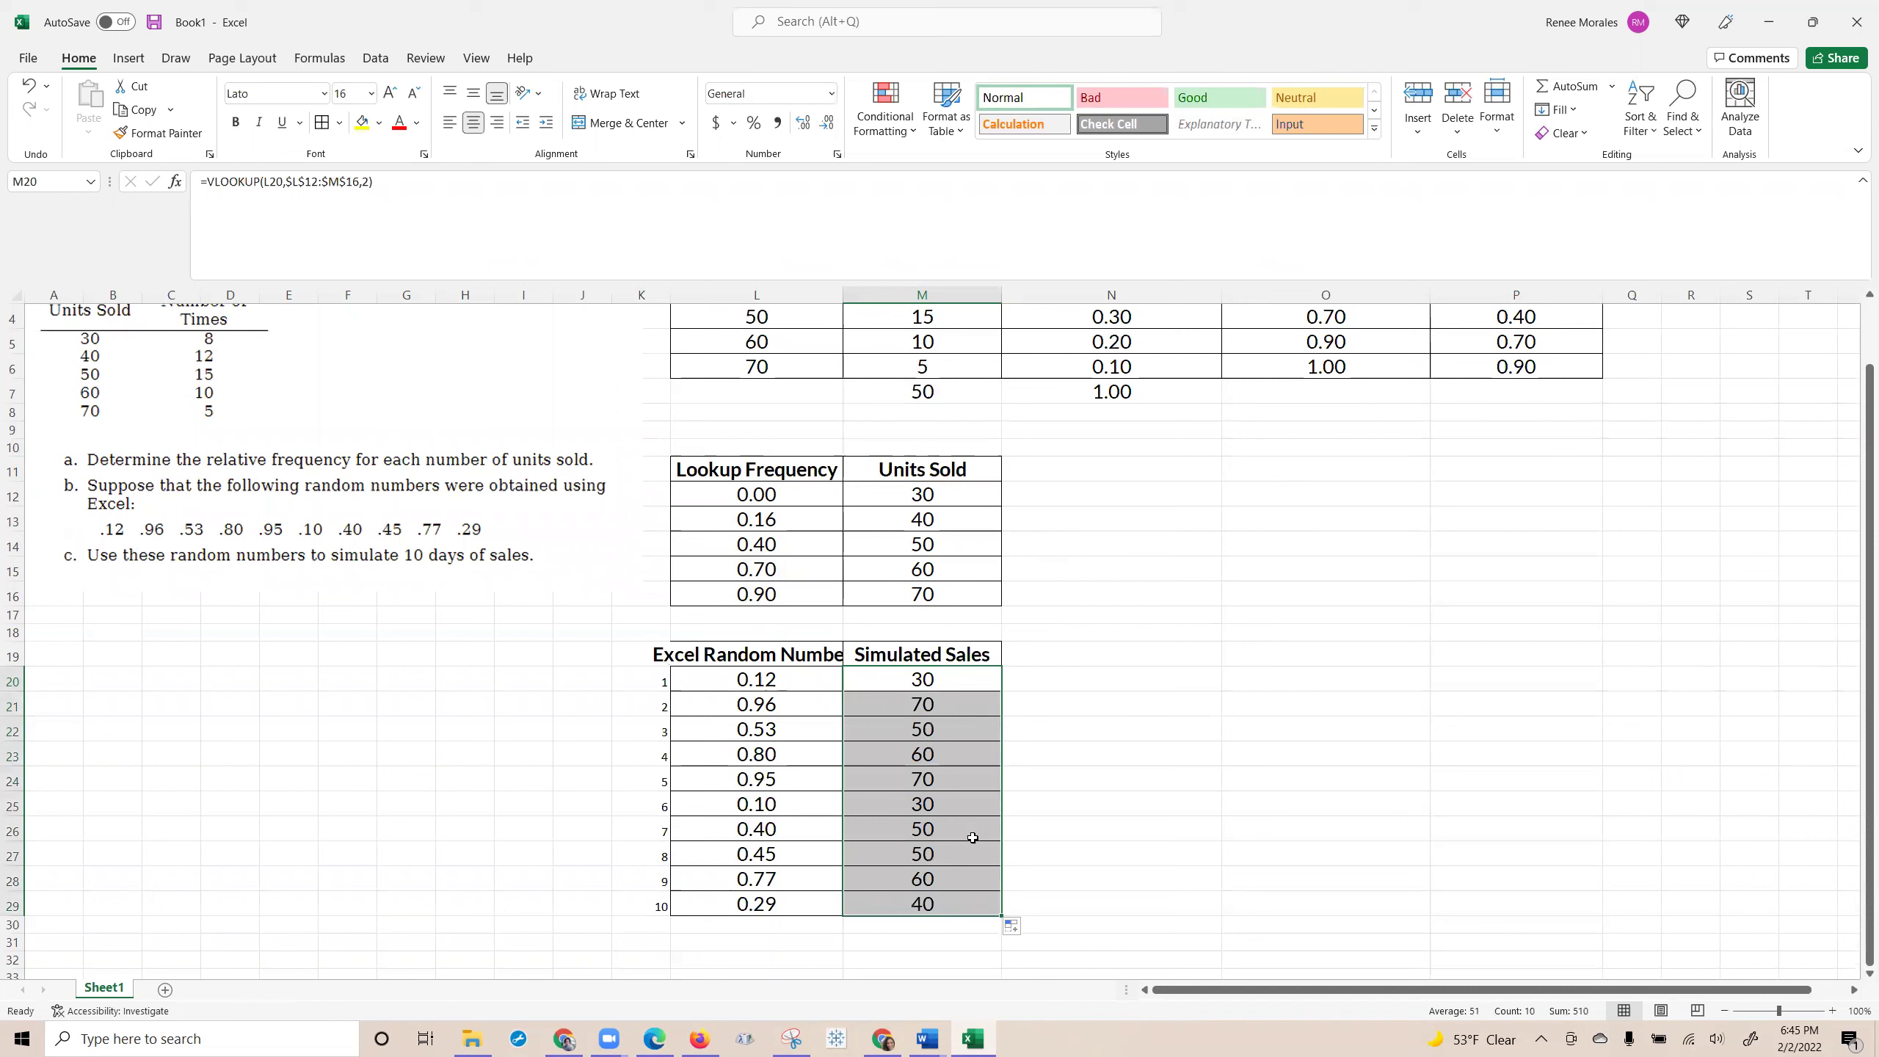
Average the simulated sales in M30 with =AVERAGE(M20:M29).
{"action": "left_click", "coordinate": [944, 687]}
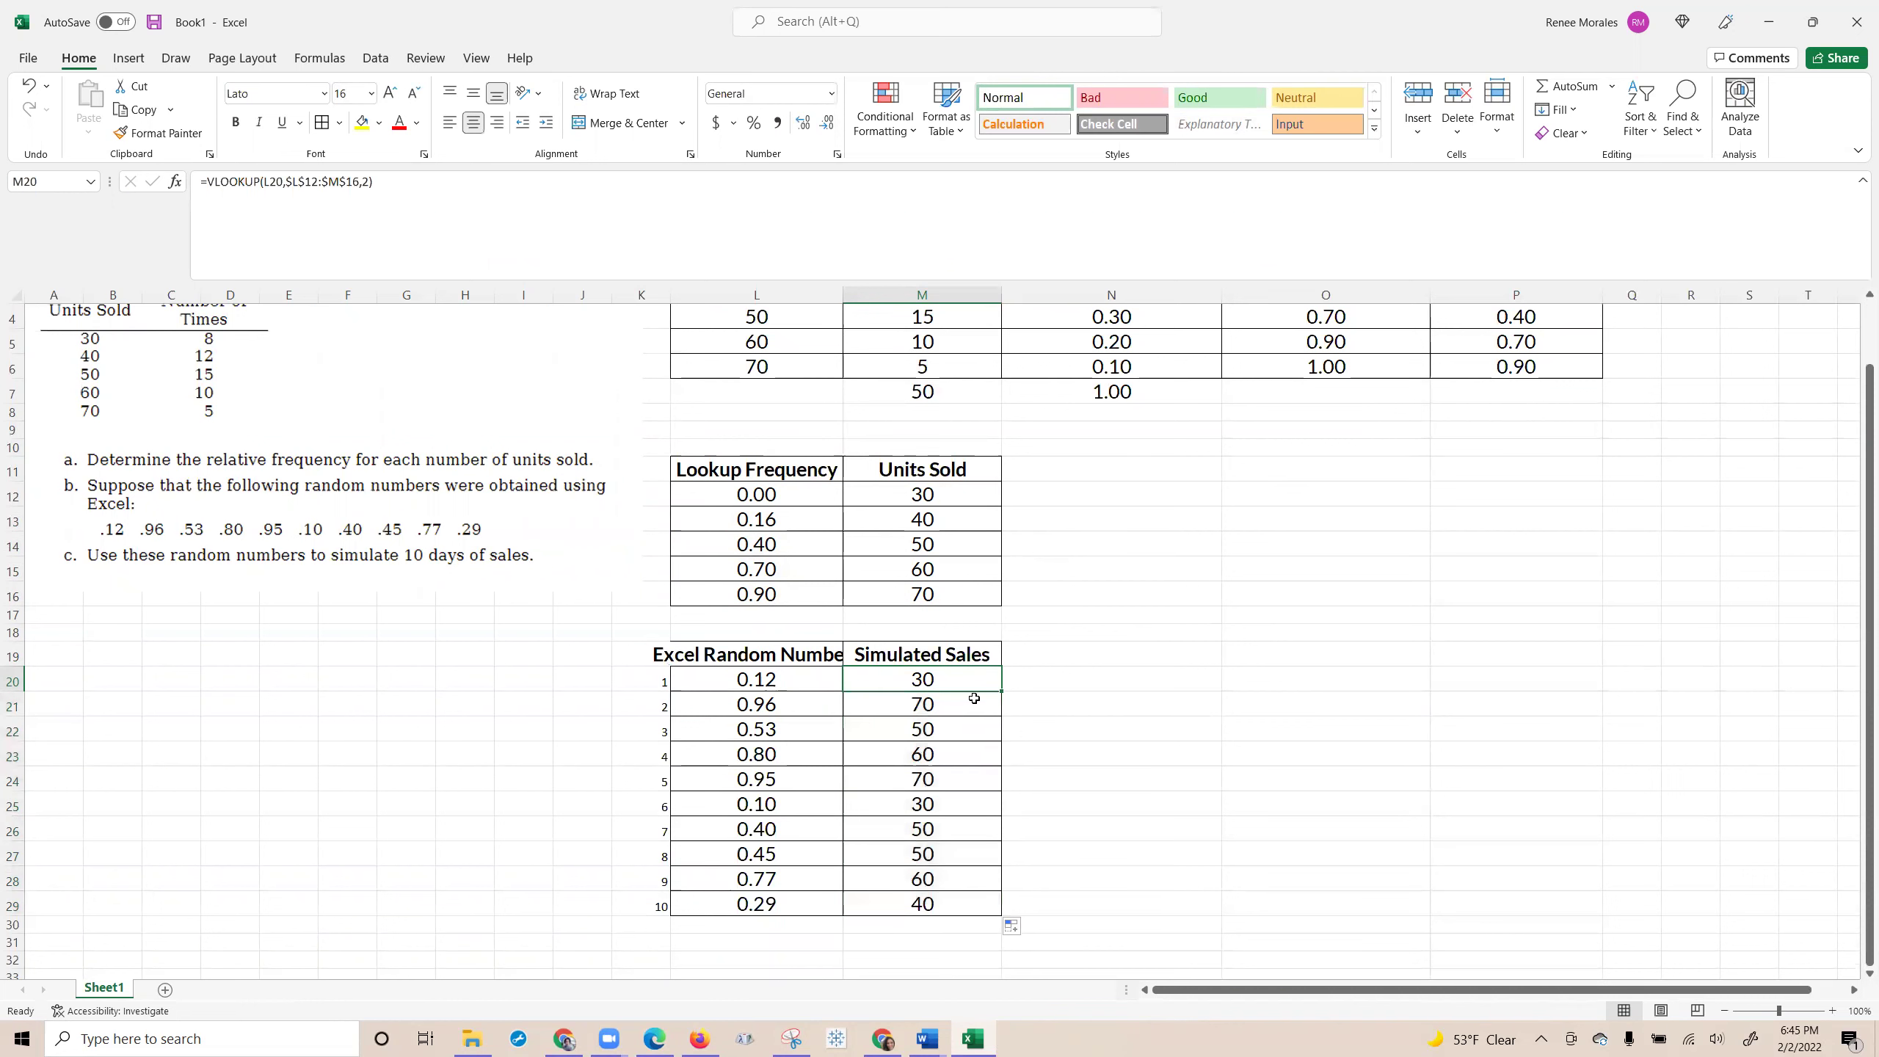
{"action": "key", "text": "Down"}
{"action": "key", "text": "Down"}
{"action": "key", "text": "Down"}
{"action": "key", "text": "Down"}
{"action": "key", "text": "Down"}
{"action": "key", "text": "Down"}
{"action": "key", "text": "Down"}
{"action": "key", "text": "Down"}
{"action": "key", "text": "Down"}
{"action": "key", "text": "Down"}
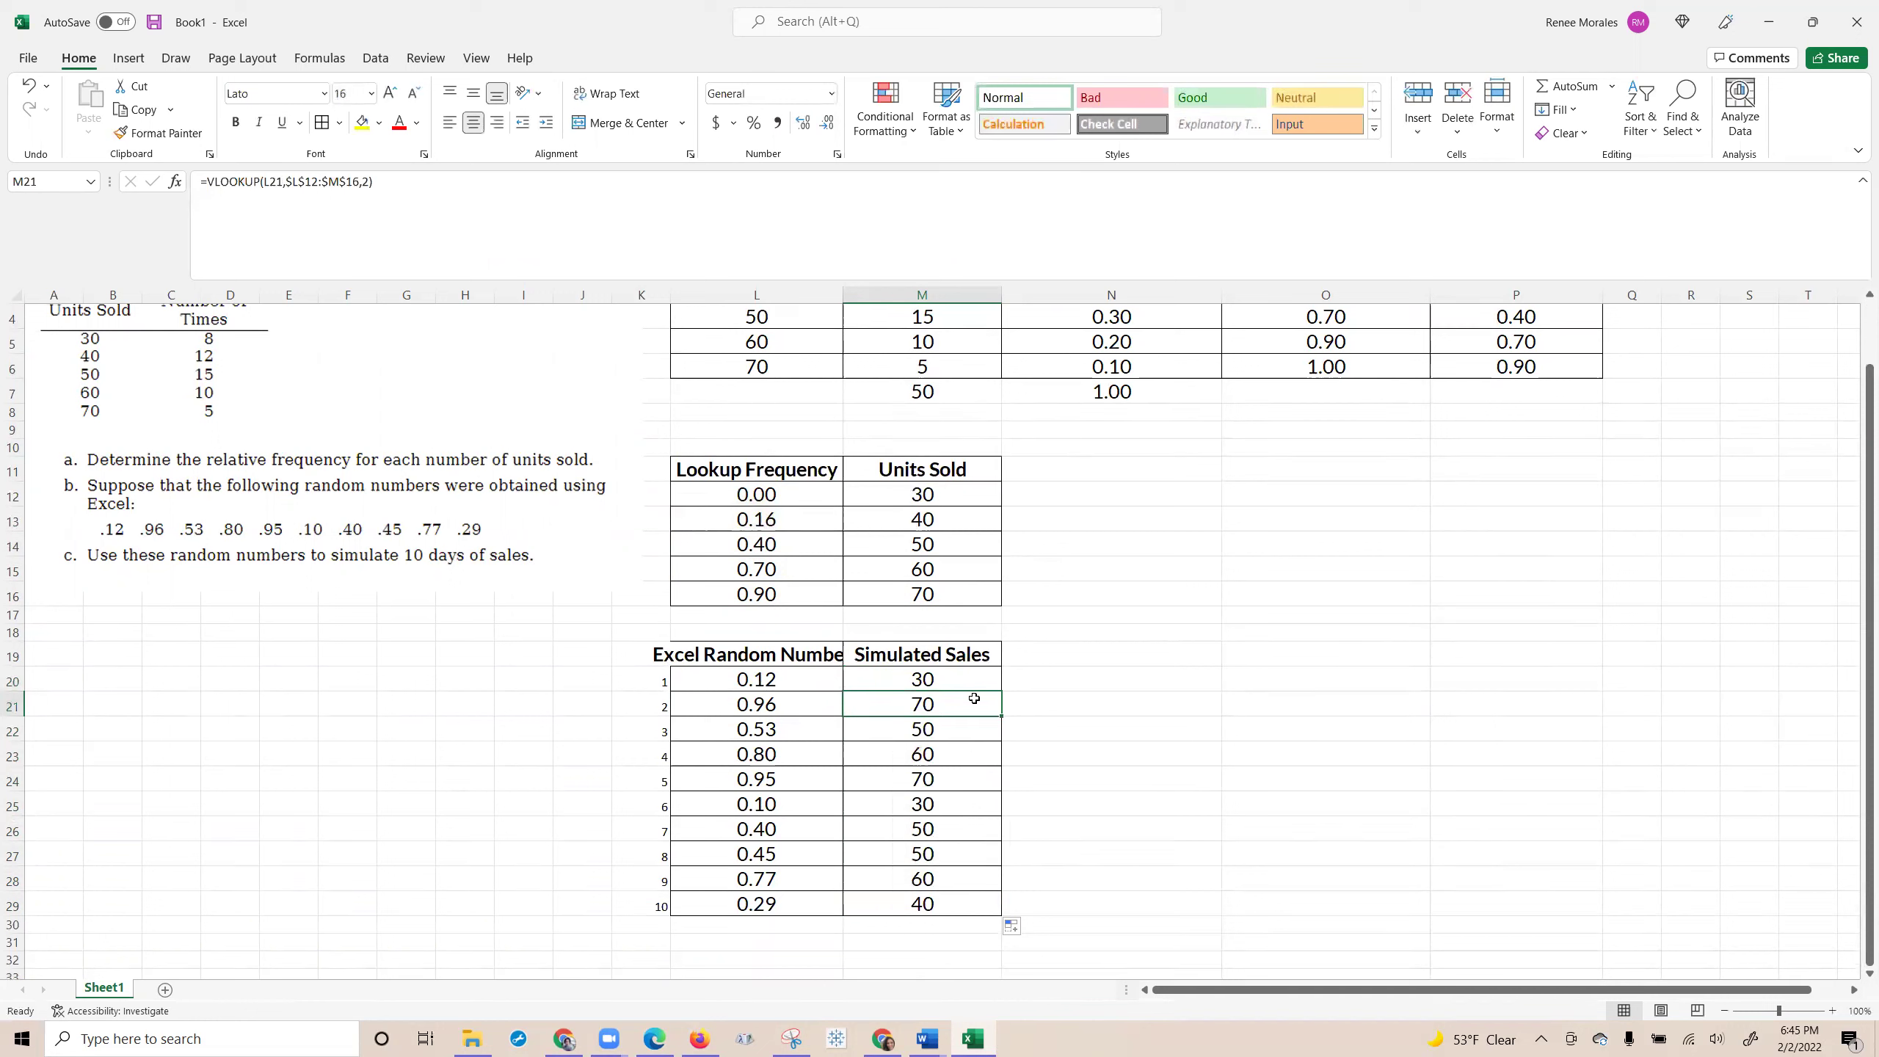
{"action": "type", "text": "=average("}
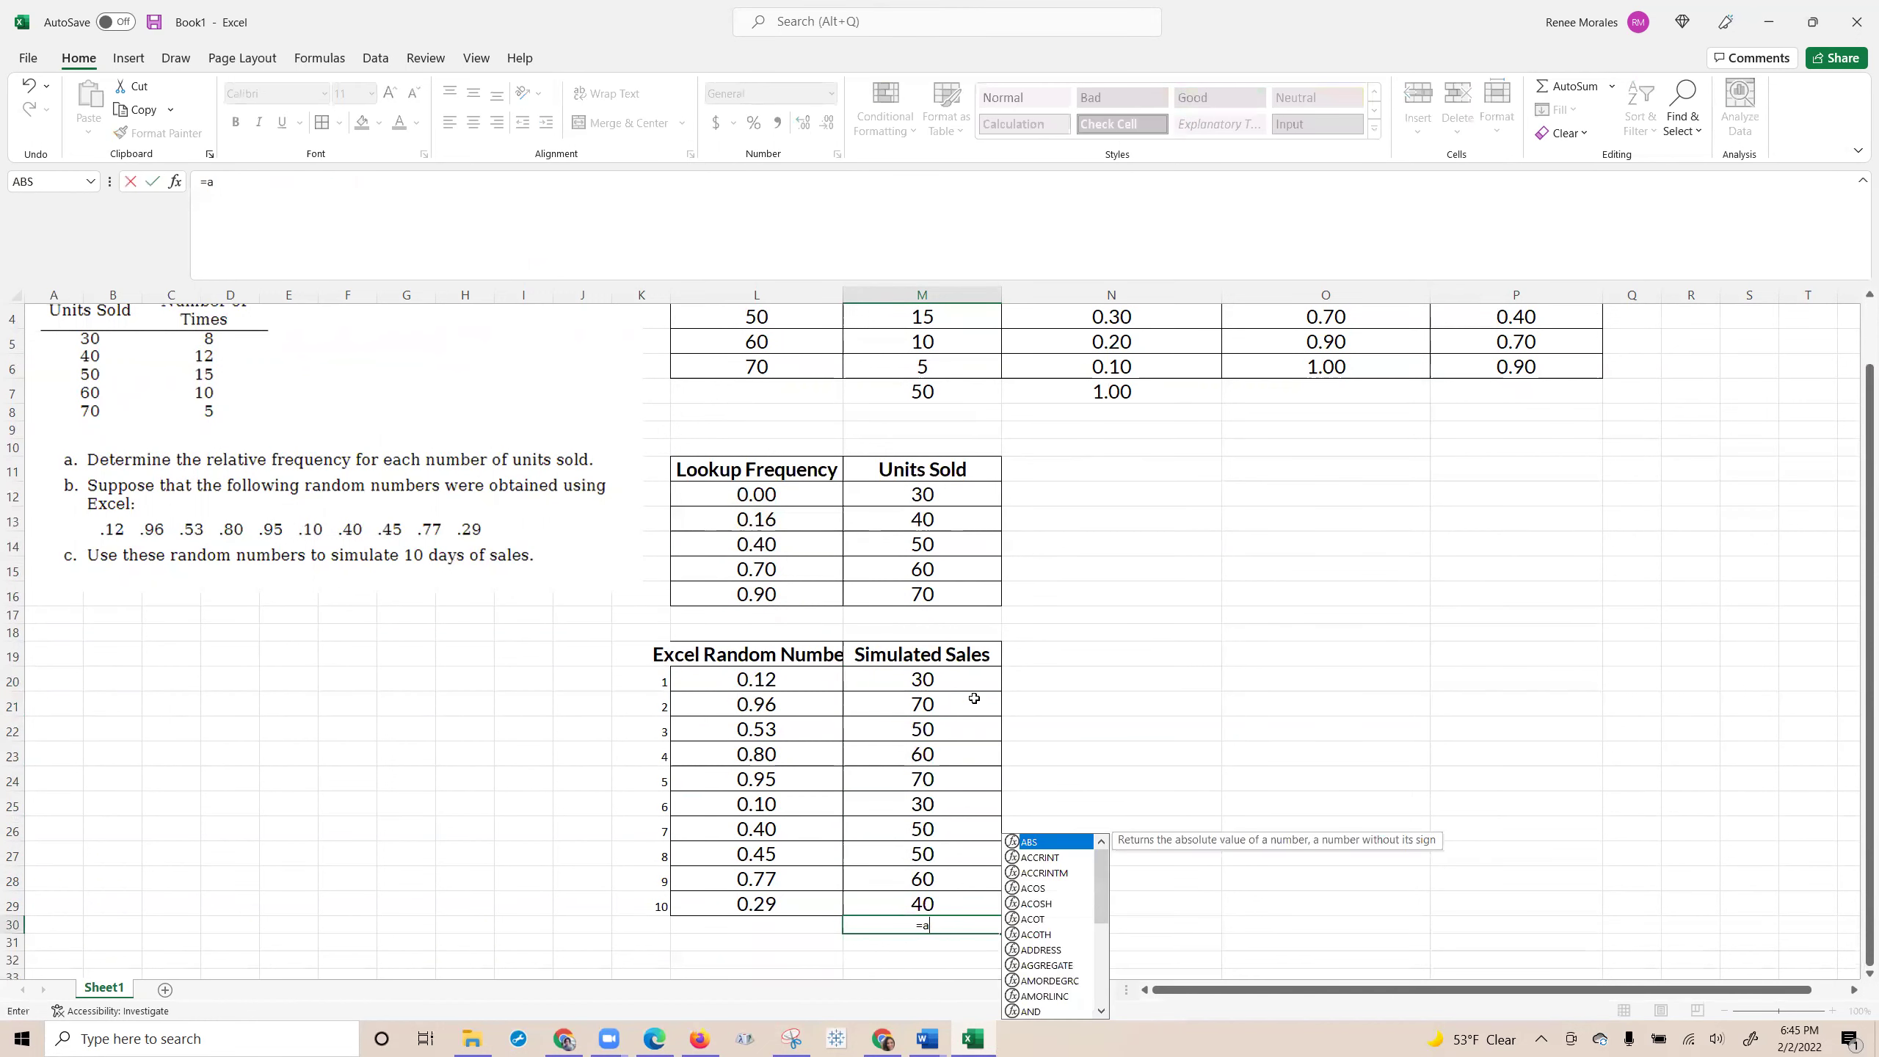
{"action": "key", "text": "Up"}
{"action": "key", "text": "shift+Up"}
{"action": "key", "text": "shift+Up"}
{"action": "key", "text": "shift+Up"}
{"action": "key", "text": "shift+Up"}
{"action": "key", "text": "shift+Up"}
{"action": "key", "text": "shift+Up"}
{"action": "key", "text": "shift+Up"}
{"action": "key", "text": "shift+Up"}
{"action": "key", "text": "shift+Up"}
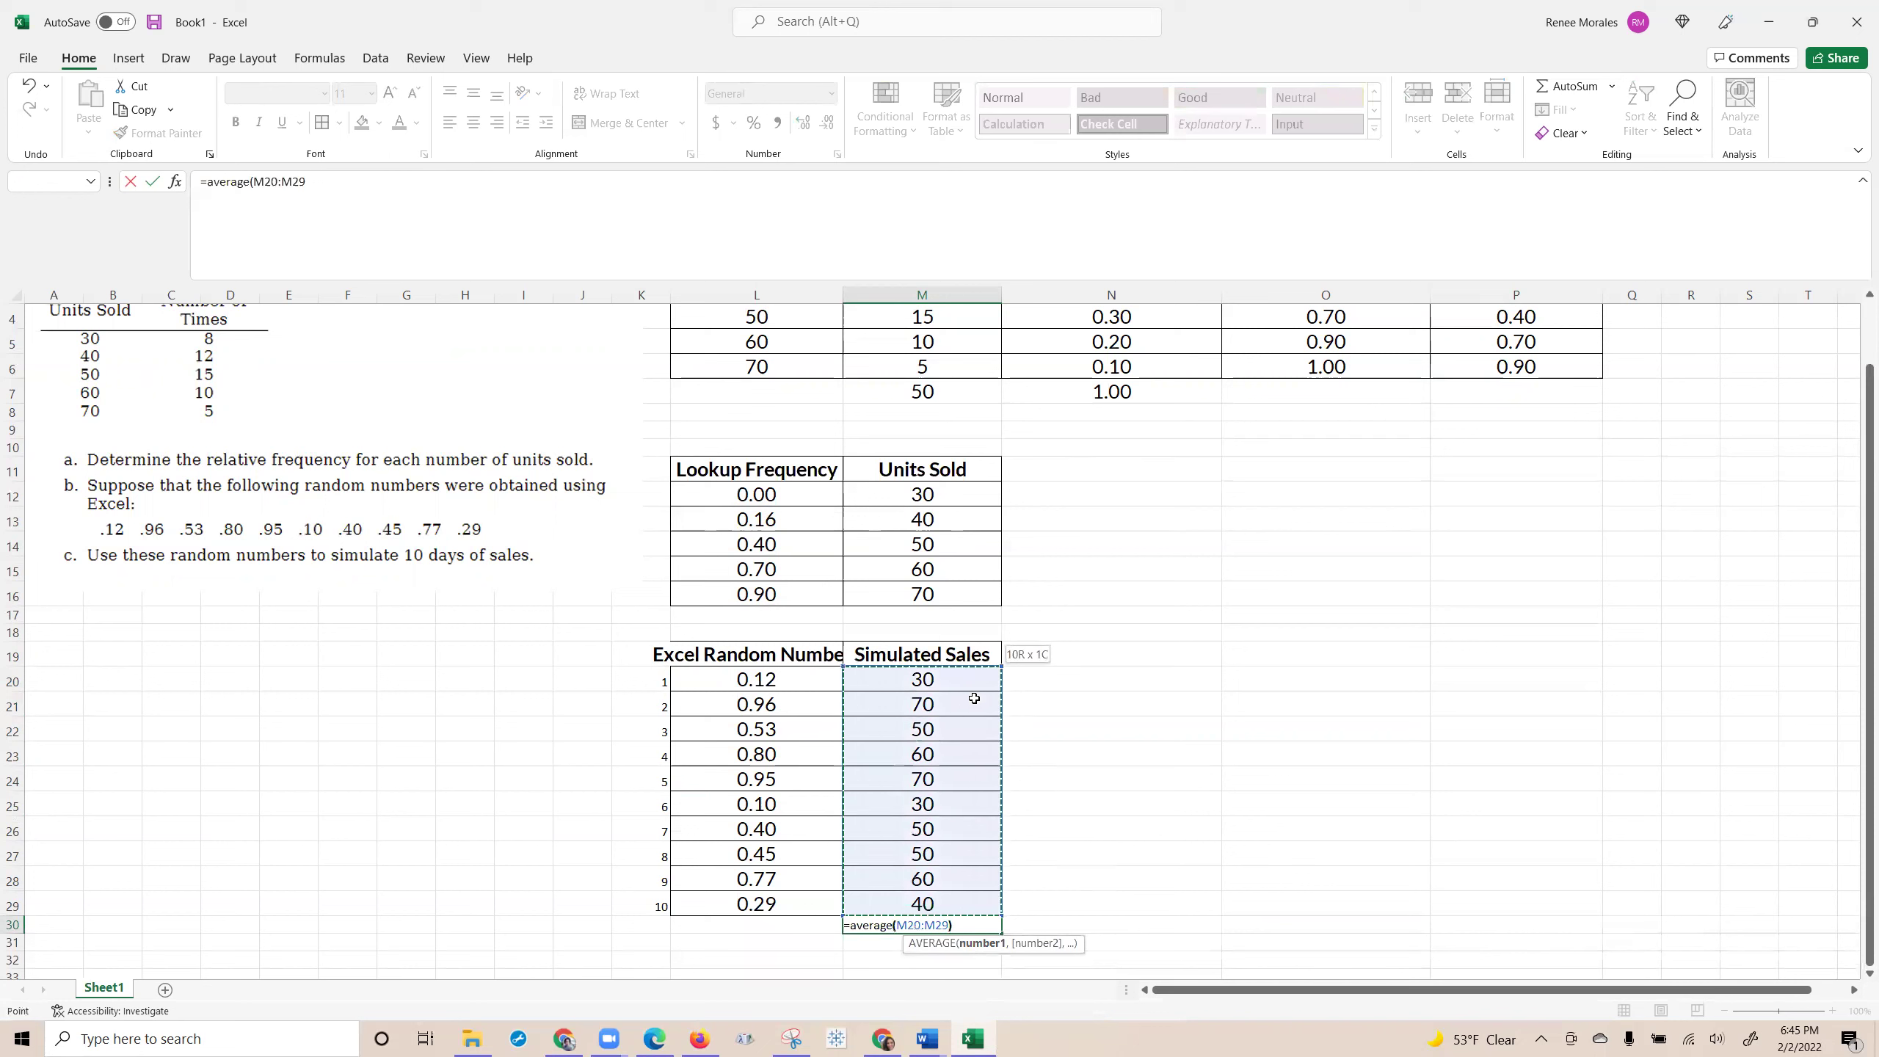
{"action": "key", "text": "Return"}
Copy the formatting of M29 onto the average in M30, and widen column L to fit the Excel Random Numbers header.
{"action": "left_click", "coordinate": [925, 901]}
{"action": "left_click", "coordinate": [201, 136]}
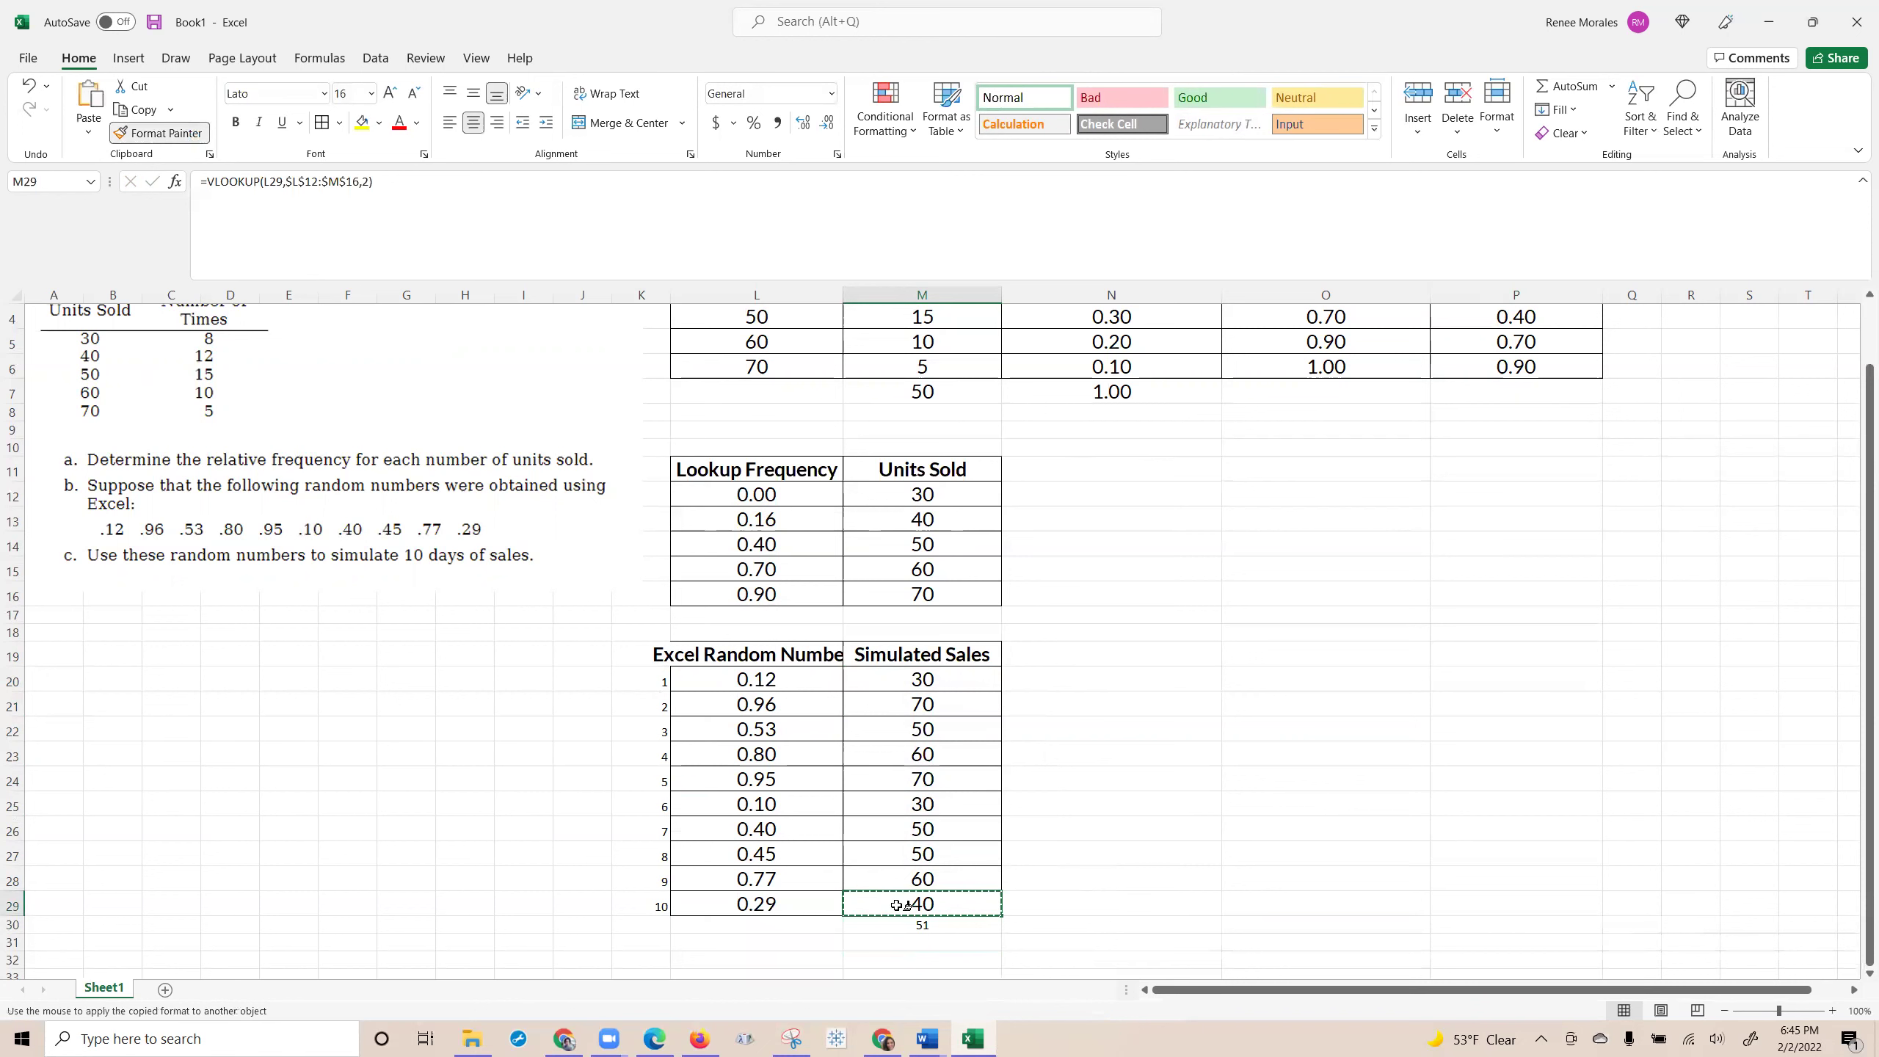
{"action": "left_click", "coordinate": [904, 927]}
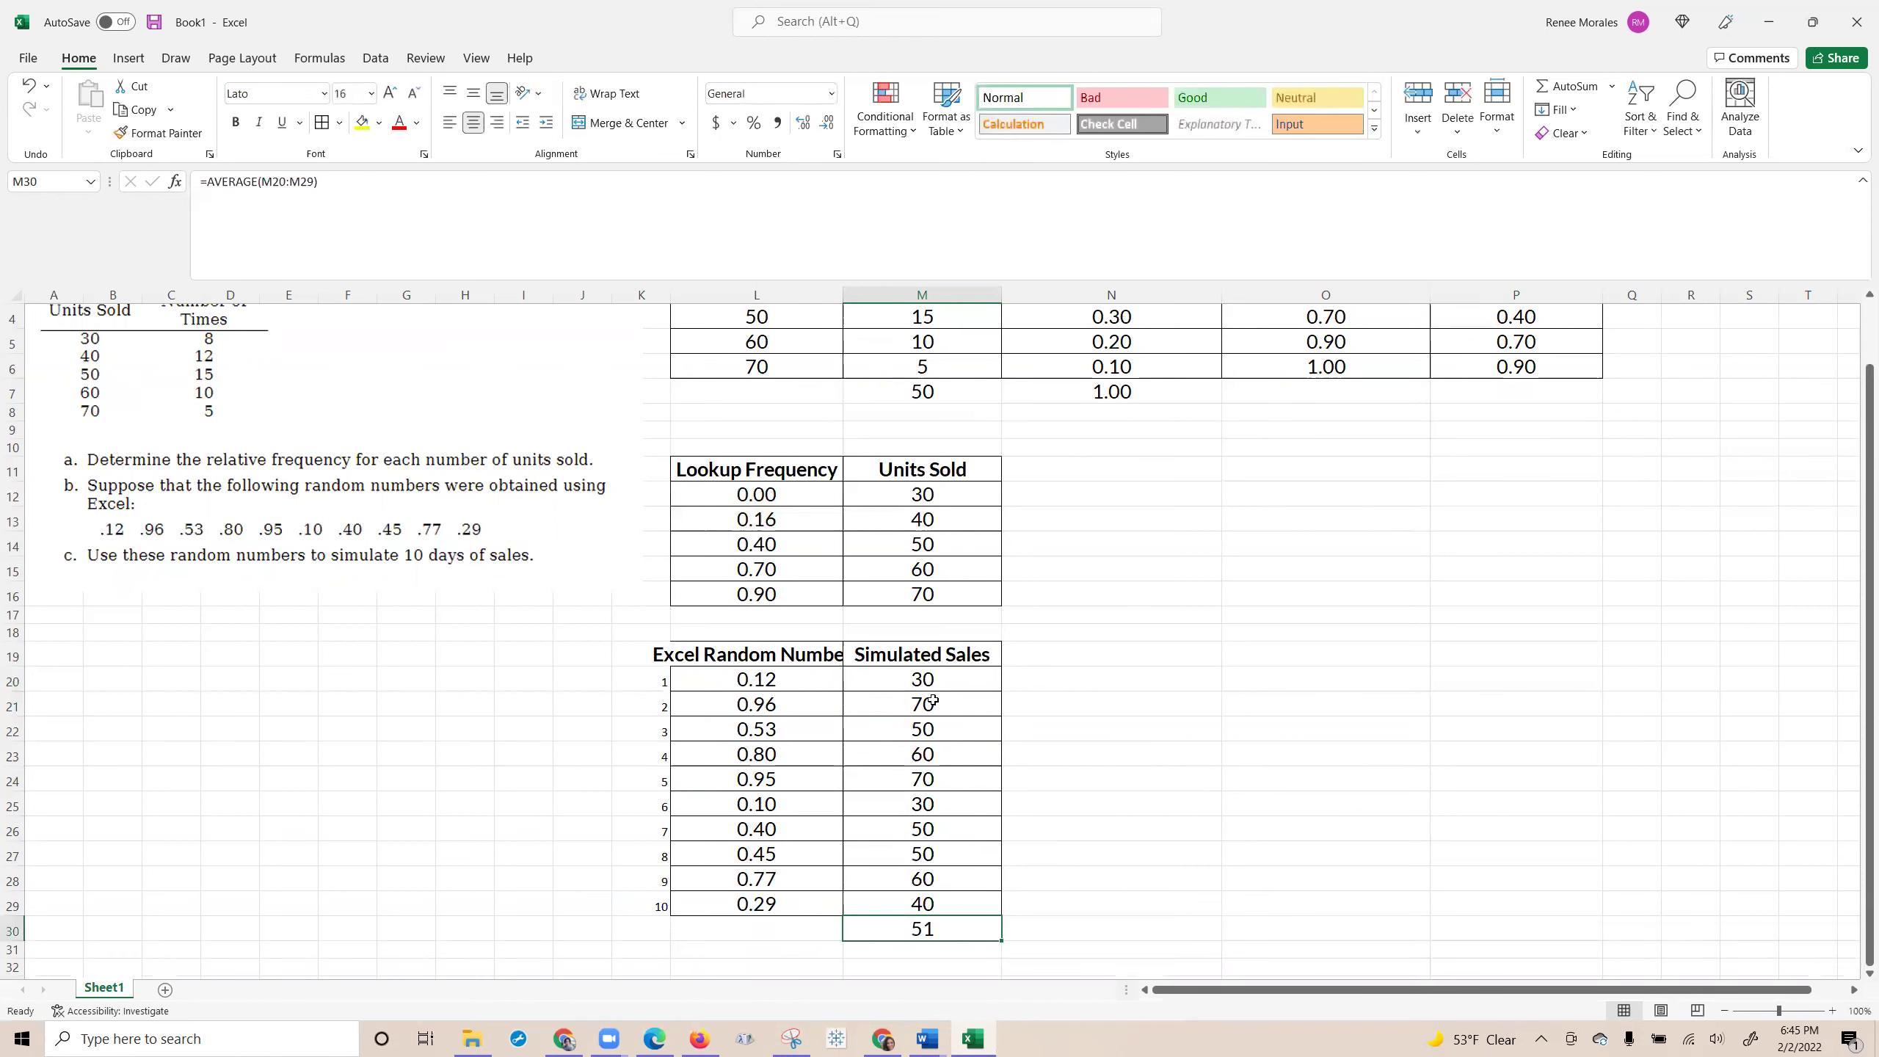
{"action": "left_click_drag", "start_coordinate": [841, 290], "coordinate": [891, 292]}
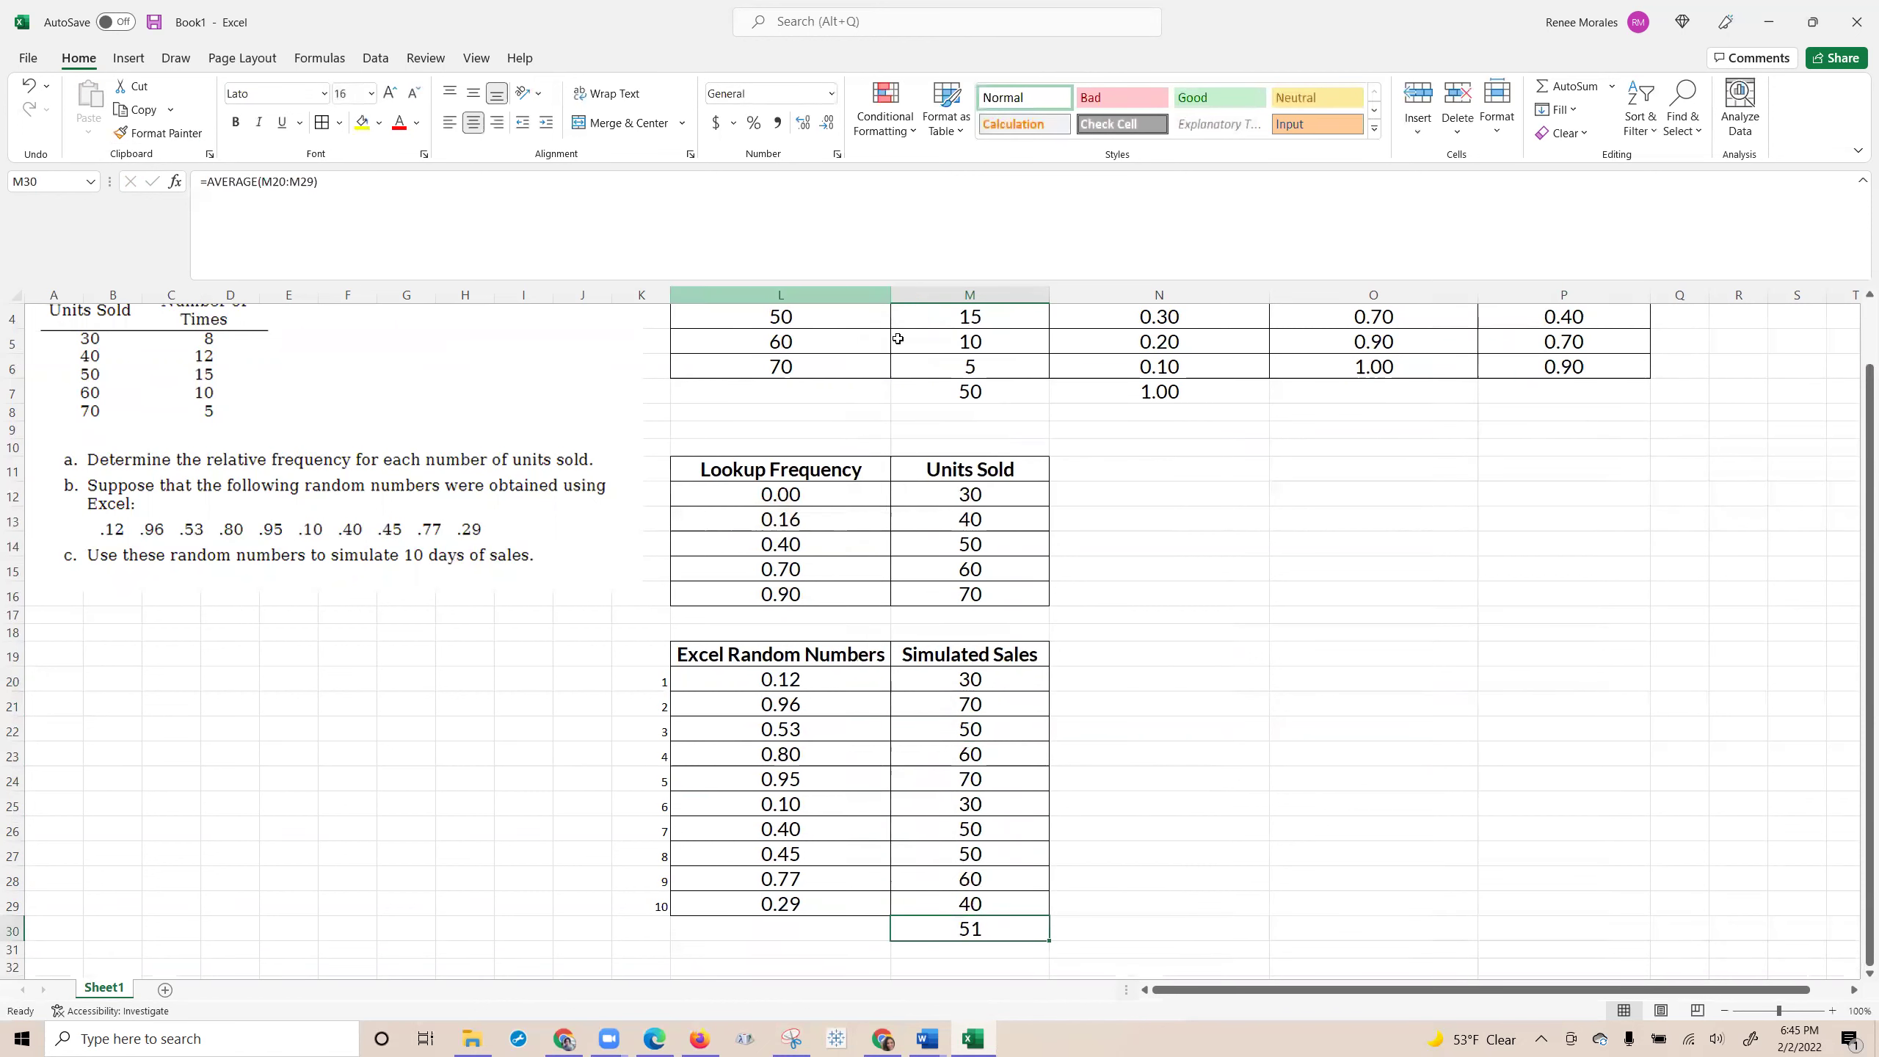
{"action": "scroll", "coordinate": [1035, 531], "scroll_direction": "up", "scroll_amount": 1}
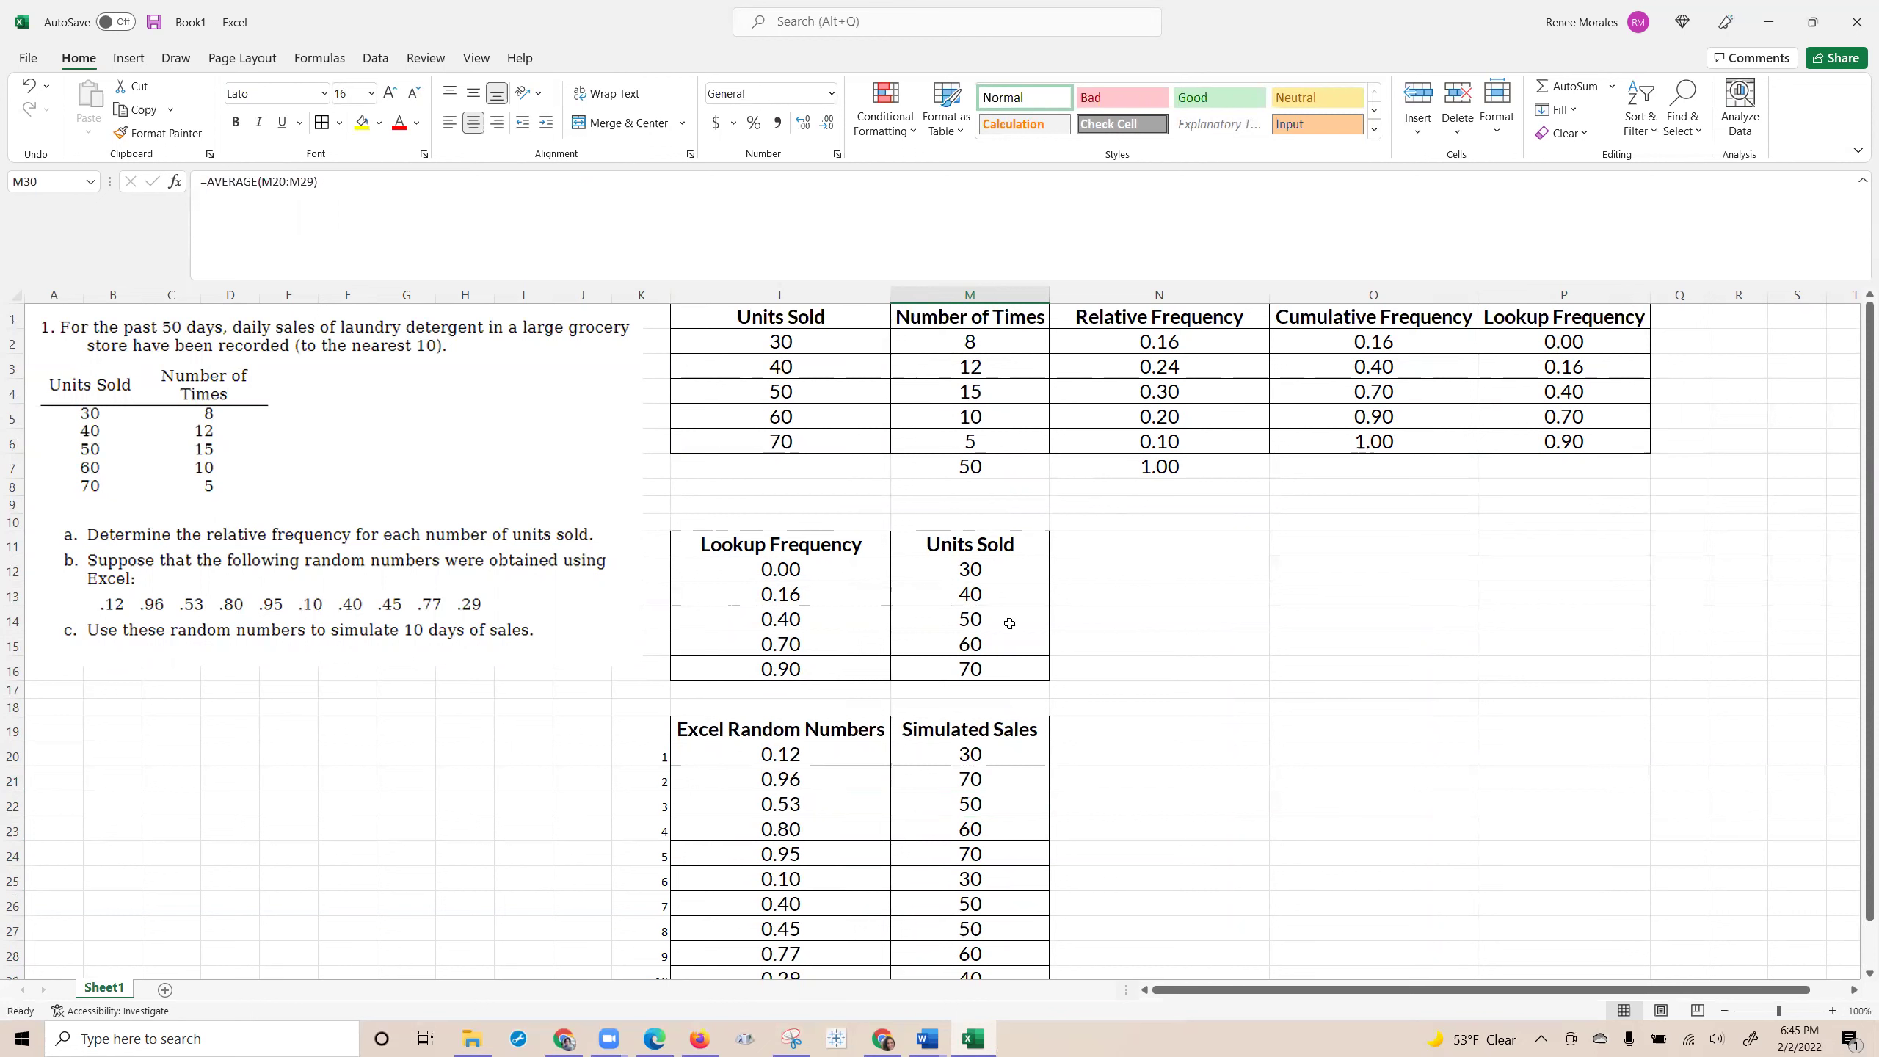
{"action": "scroll", "coordinate": [1009, 623], "scroll_direction": "down", "scroll_amount": 1}
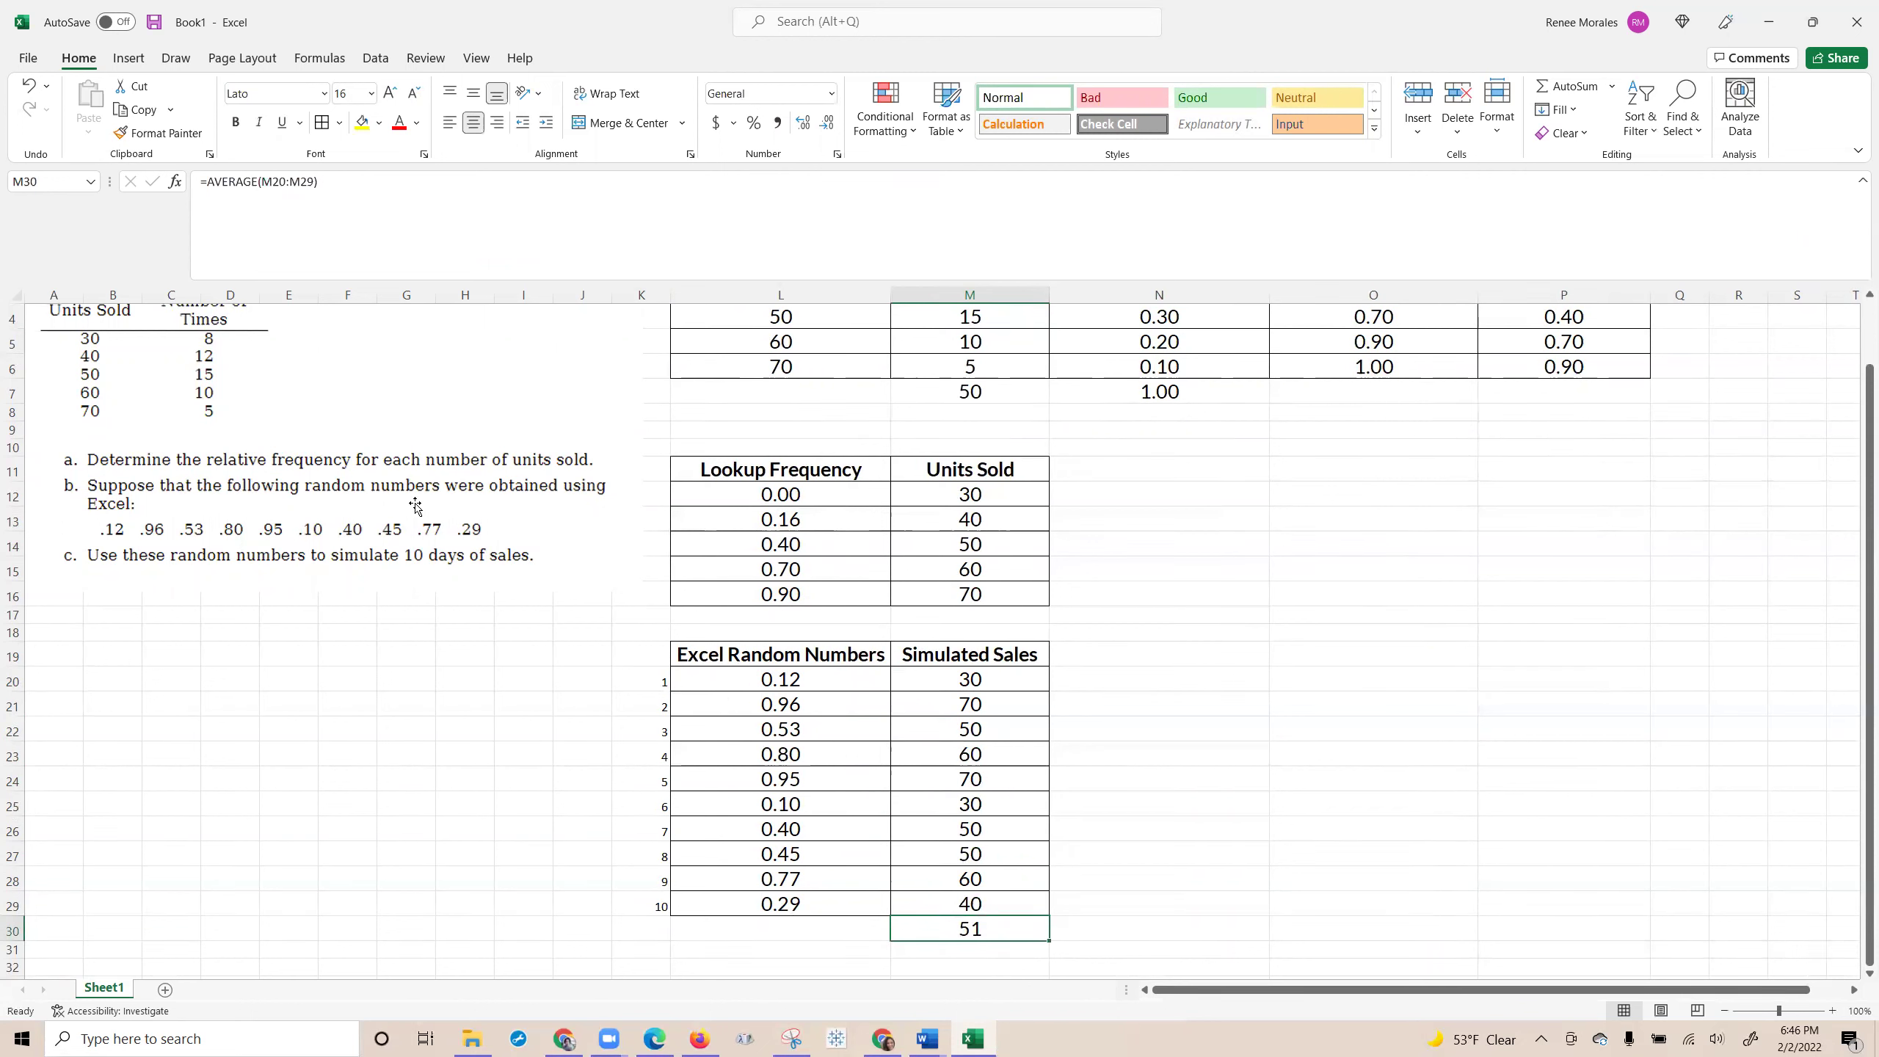
{"action": "scroll", "coordinate": [1069, 734], "scroll_direction": "up", "scroll_amount": 1}
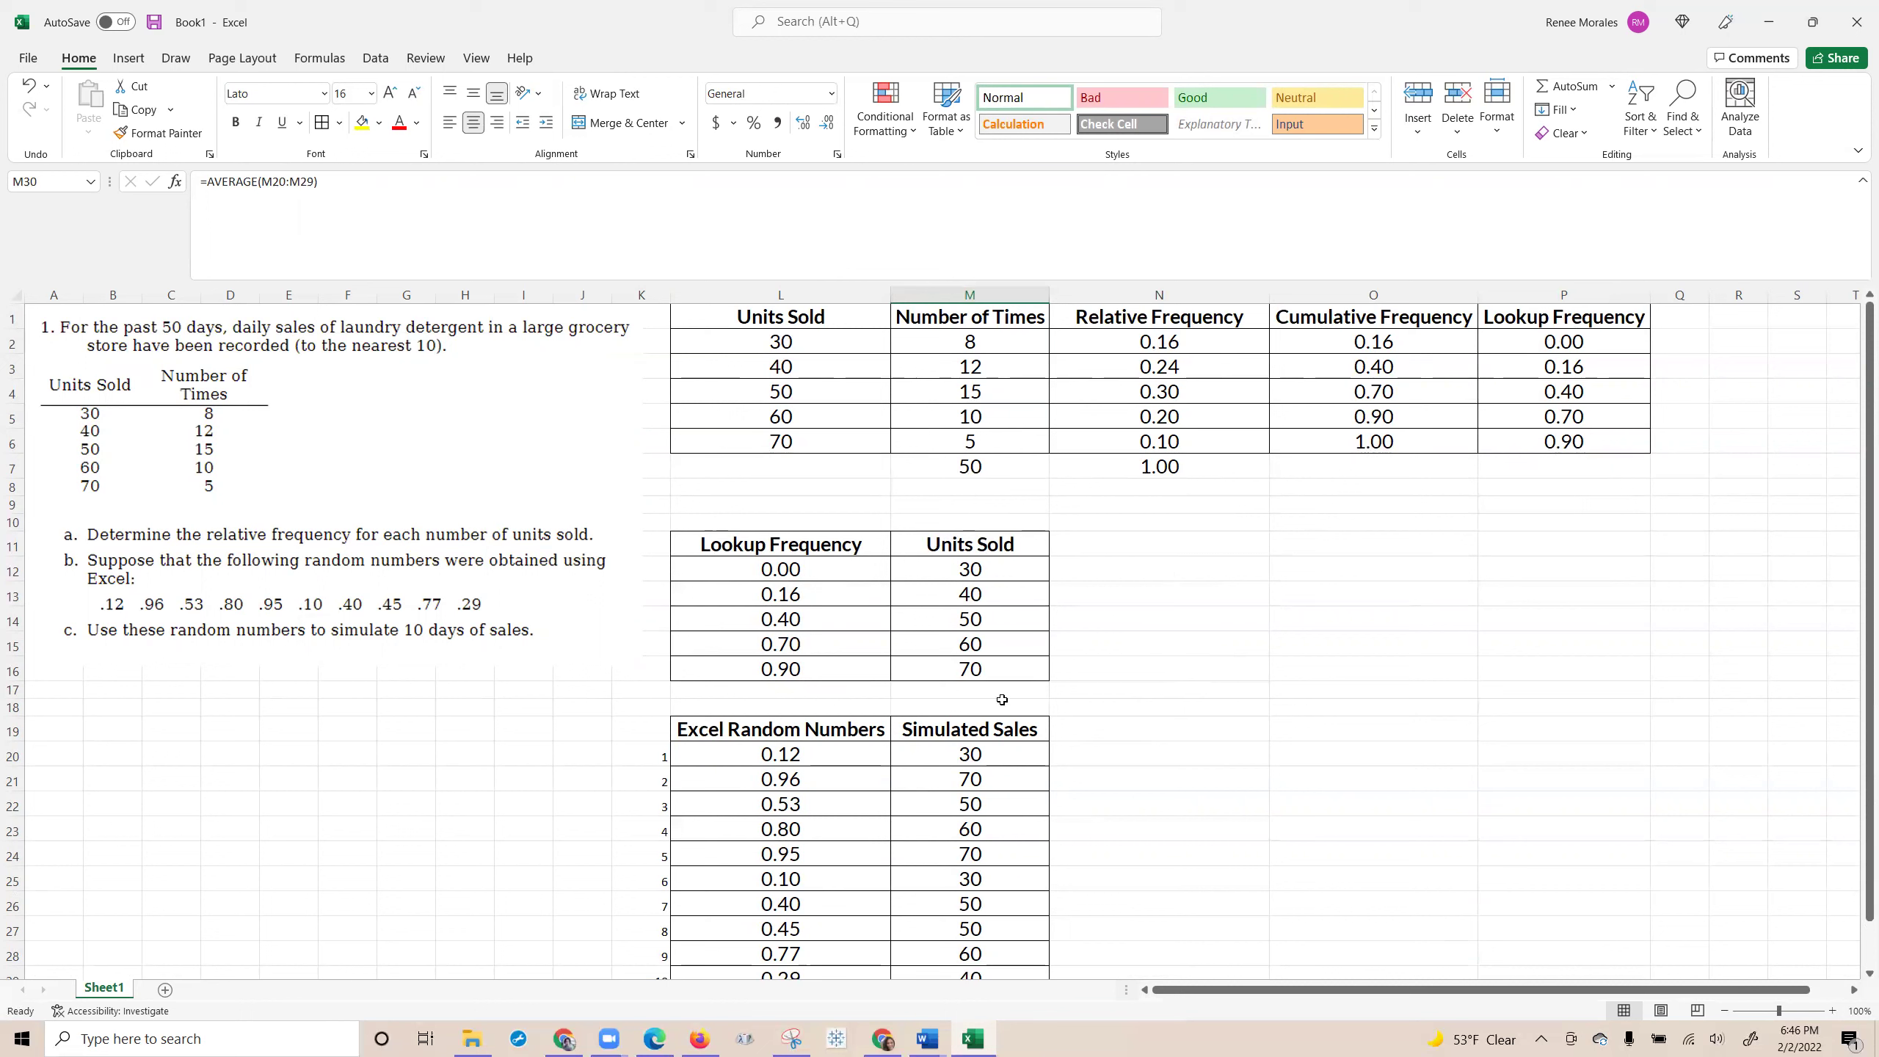
{"action": "scroll", "coordinate": [1043, 784], "scroll_direction": "down", "scroll_amount": 1}
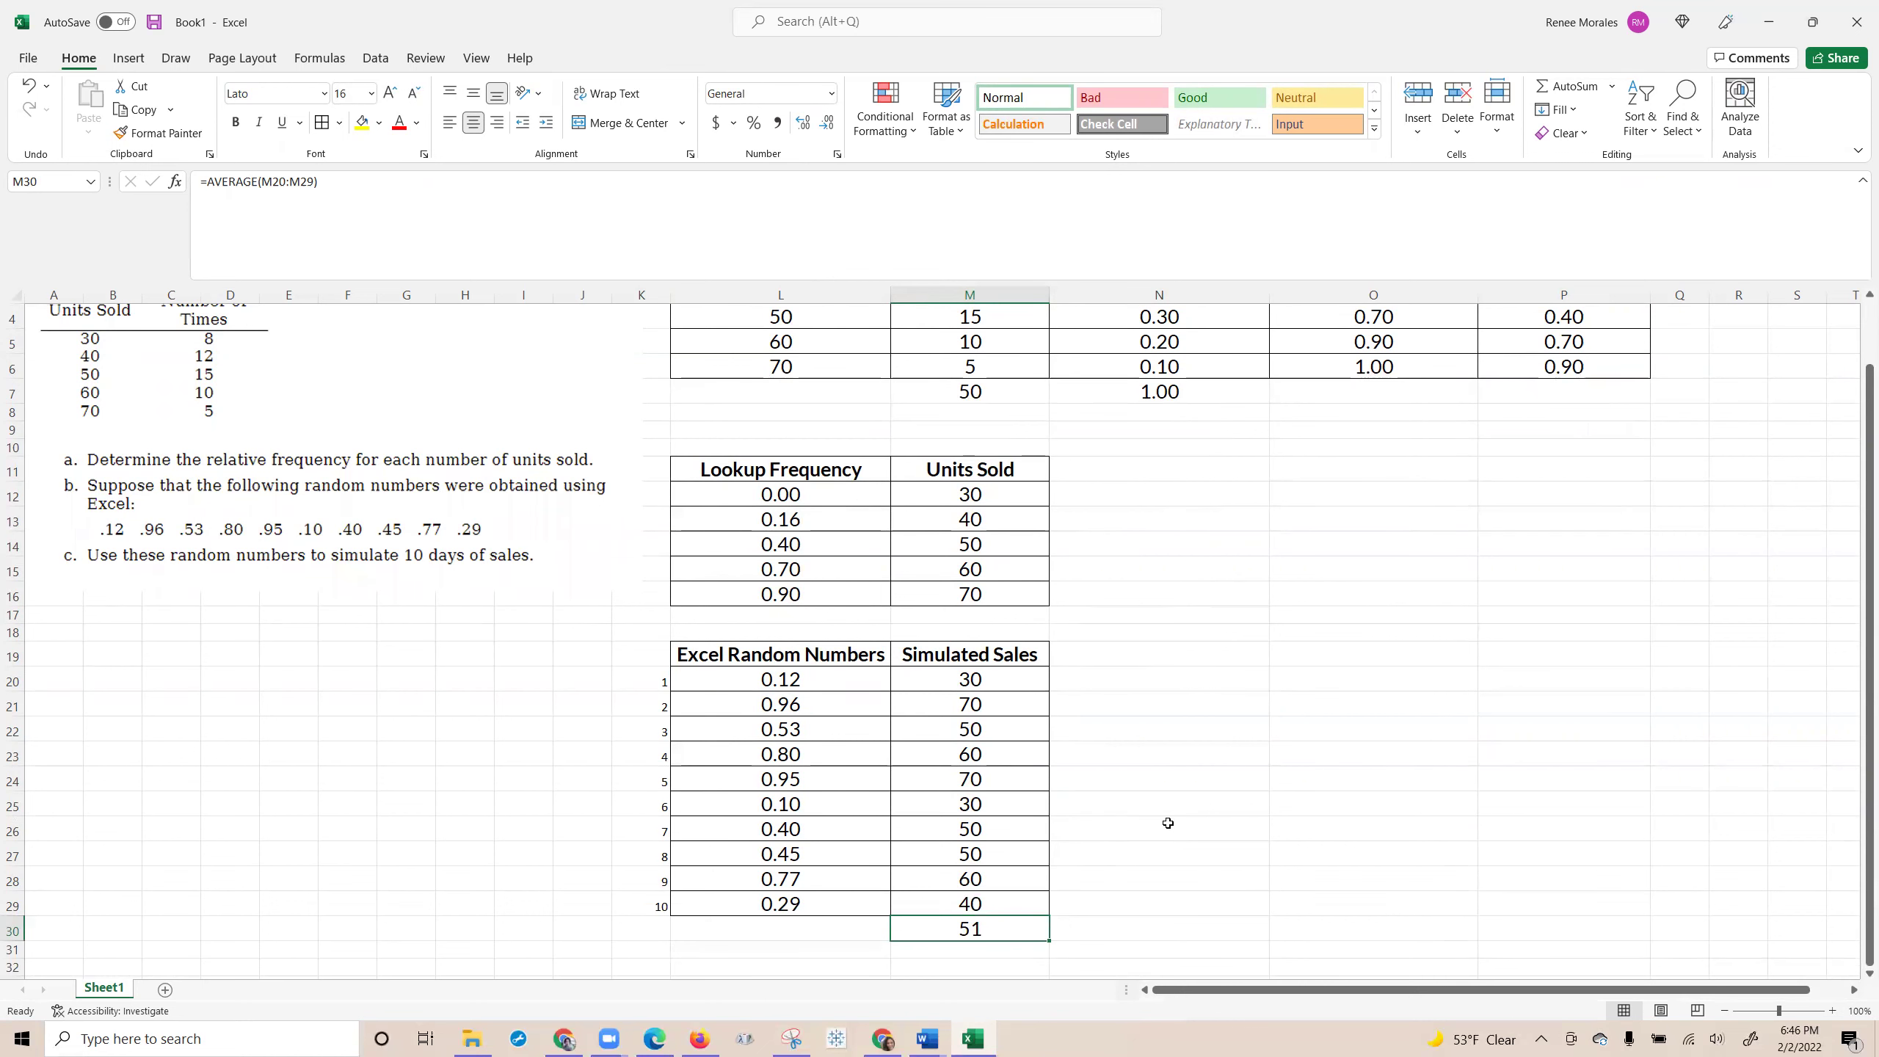
{"action": "scroll", "coordinate": [1167, 823], "scroll_direction": "up", "scroll_amount": 1}
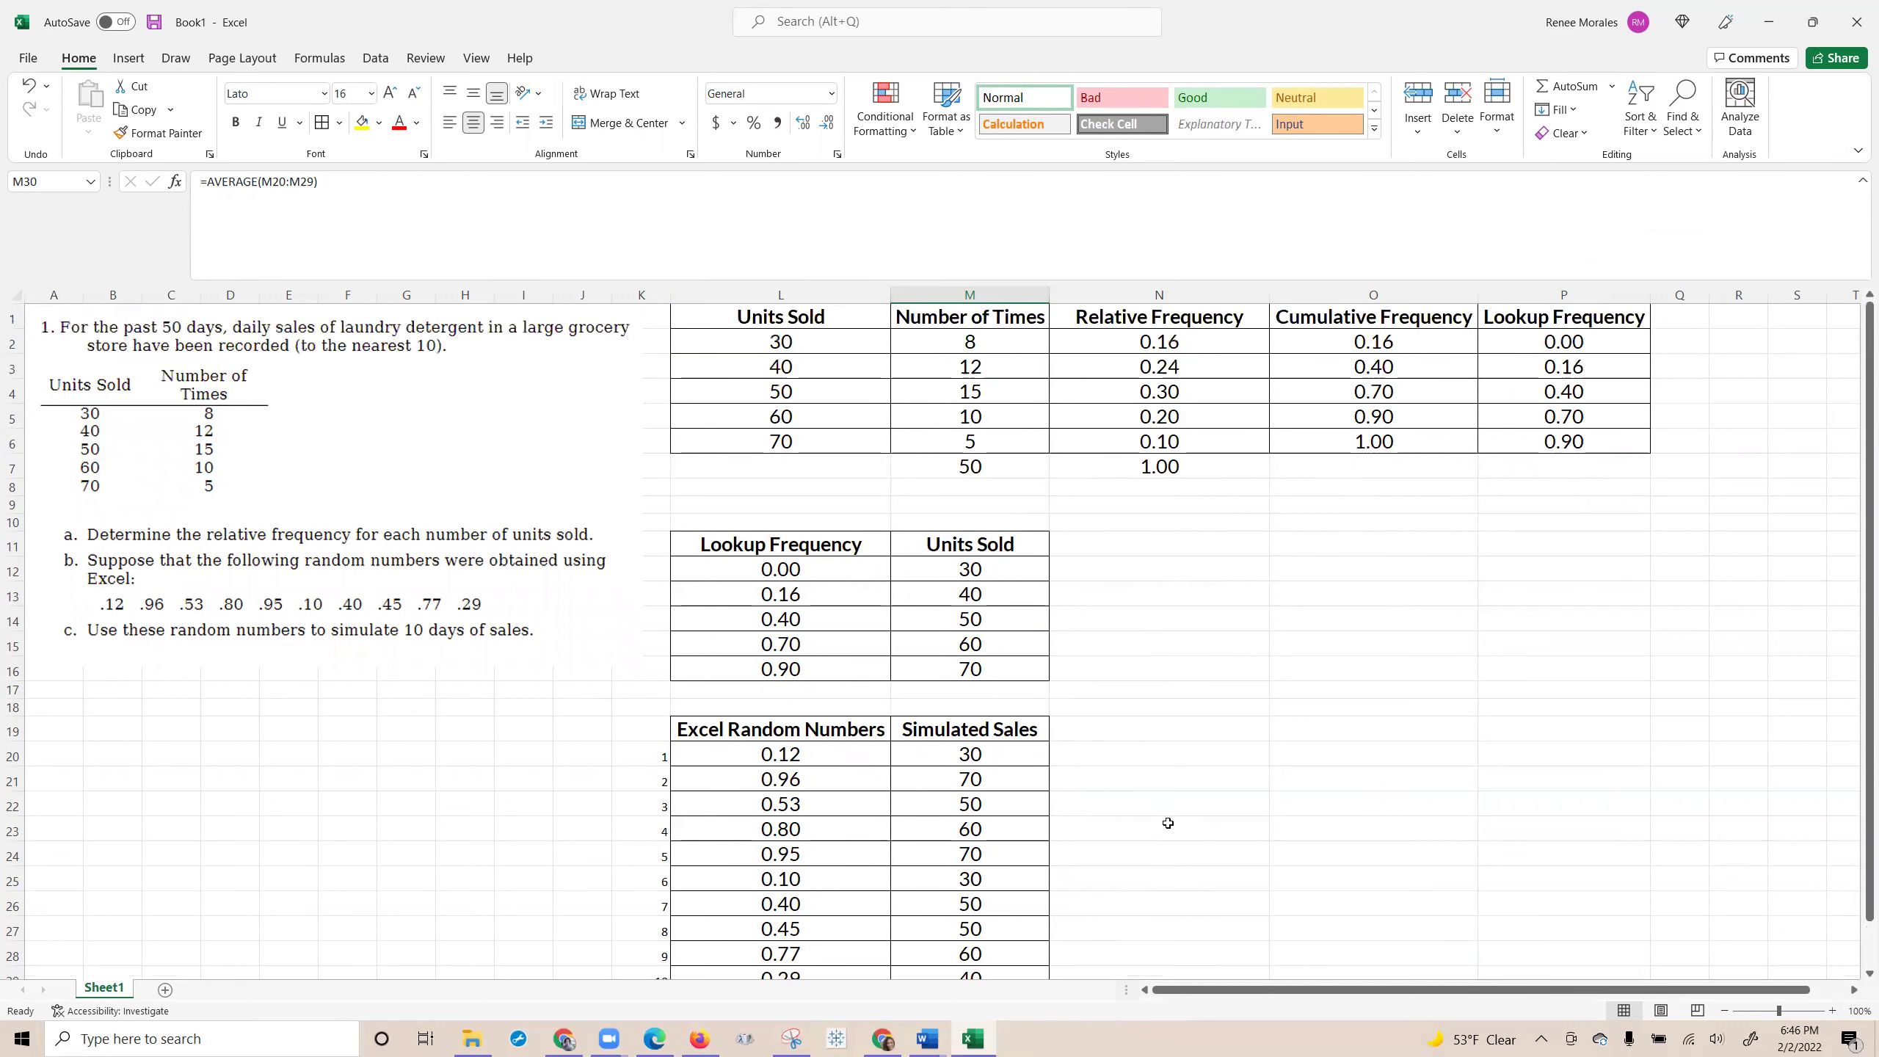